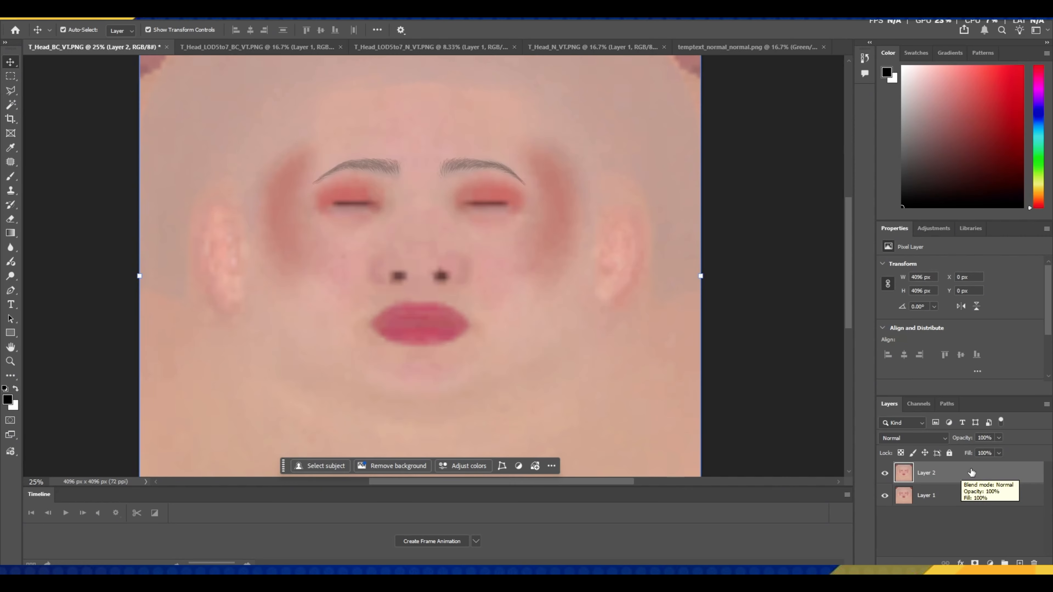
Add a layer mask to Layer 2 of T_Head_BC_VT.PNG and invert it to black
{"action": "left_click", "coordinate": [975, 563]}
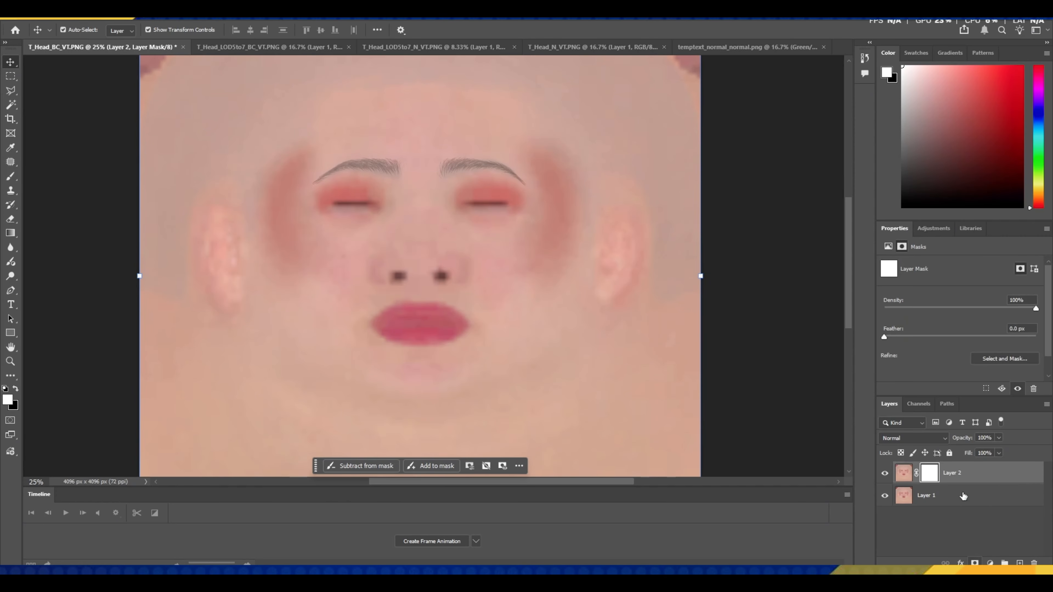
{"action": "key", "text": "ctrl+i"}
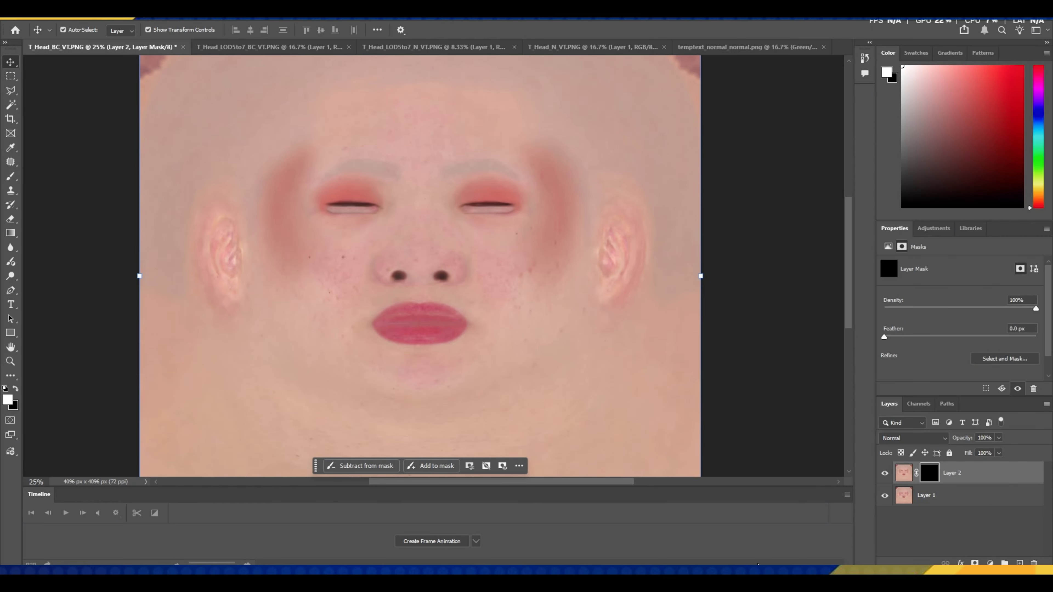
{"action": "left_click", "coordinate": [338, 171]}
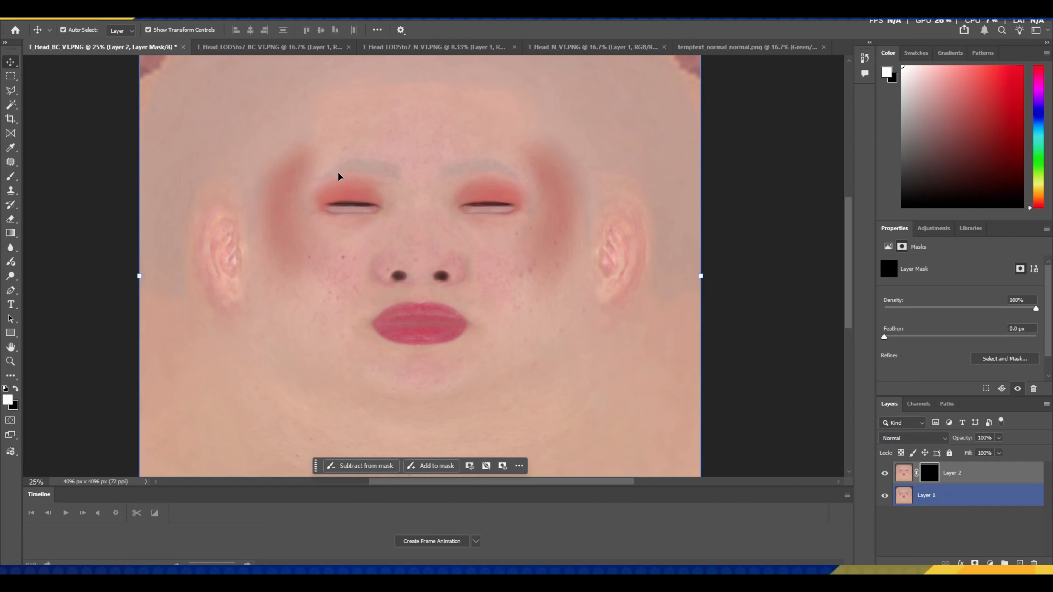
Paint both eyebrows into the Layer 2 mask with a white 300 px soft round brush and feather the mask by 9.1 px
{"action": "key", "text": "b"}
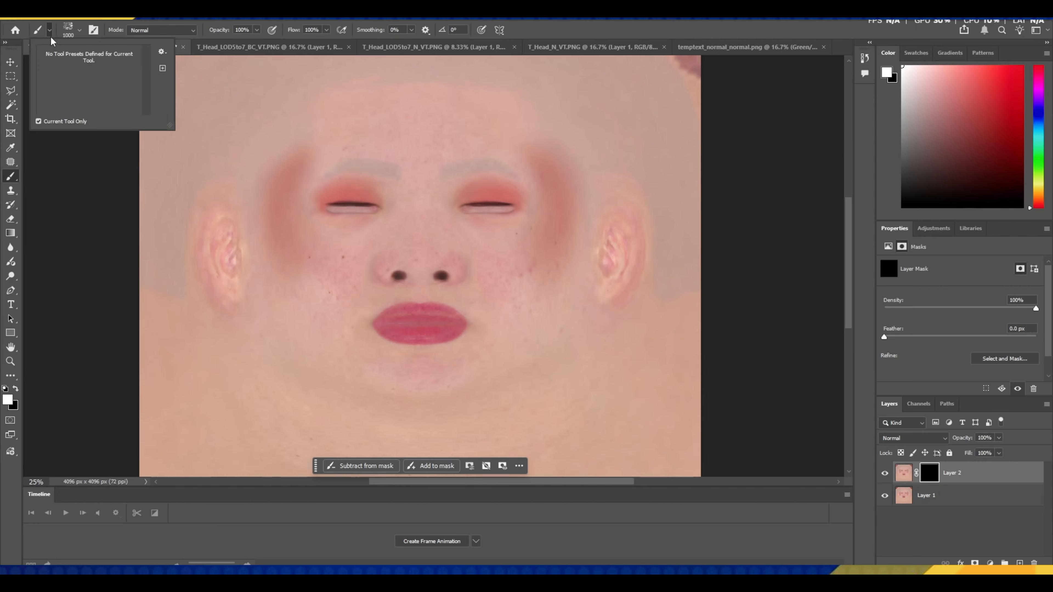
{"action": "left_click", "coordinate": [79, 29]}
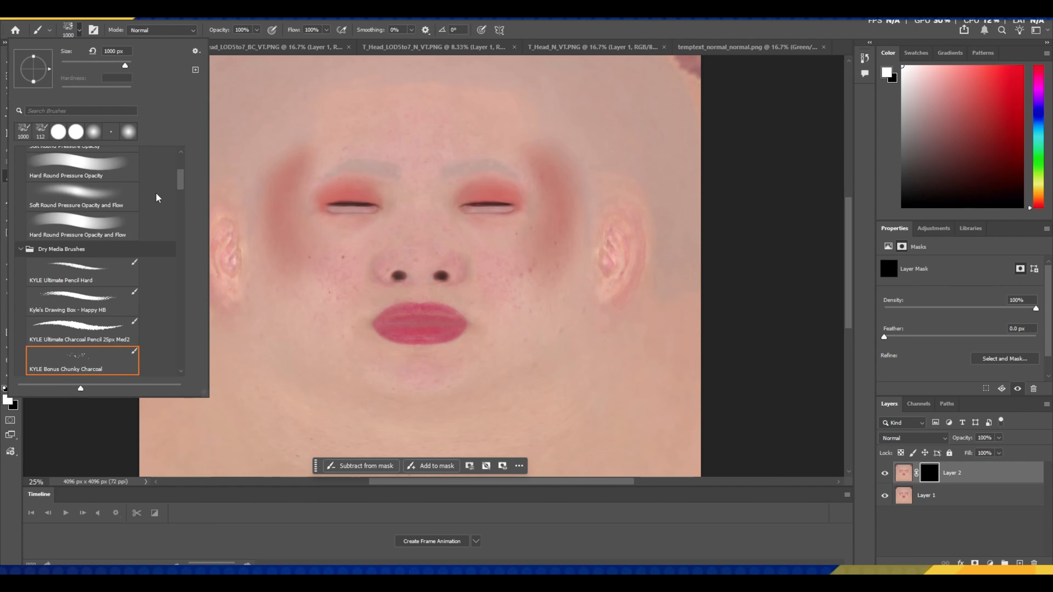
{"action": "left_click", "coordinate": [91, 203]}
{"action": "key", "text": "Return"}
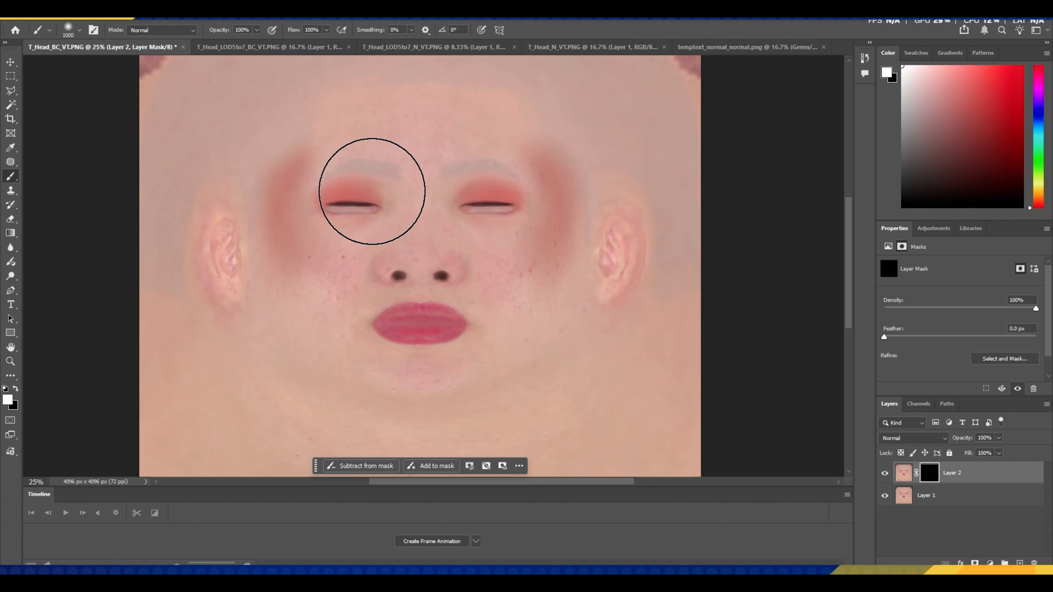
{"action": "key", "text": "bracketleft"}
{"action": "key", "text": "bracketleft"}
{"action": "key", "text": "bracketleft"}
{"action": "key", "text": "bracketleft"}
{"action": "key", "text": "bracketleft"}
{"action": "key", "text": "bracketleft"}
{"action": "key", "text": "bracketleft"}
{"action": "key", "text": "bracketleft"}
{"action": "key", "text": "bracketleft"}
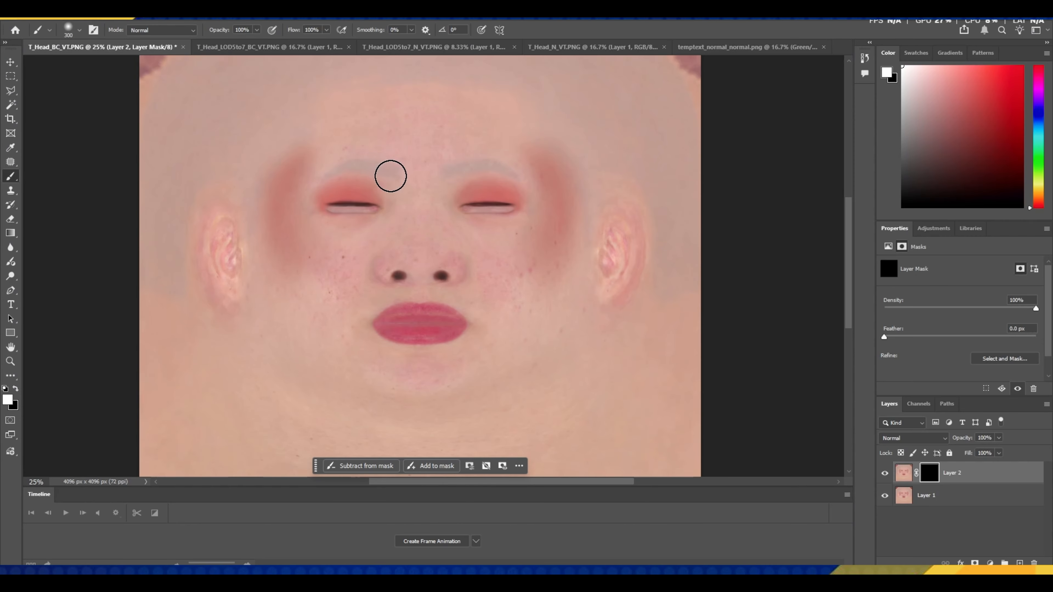
{"action": "mouse_move", "coordinate": [390, 176]}
{"action": "left_mouse_down"}
{"action": "mouse_move", "coordinate": [341, 174]}
{"action": "mouse_move", "coordinate": [465, 163]}
{"action": "mouse_move", "coordinate": [444, 174]}
{"action": "mouse_move", "coordinate": [449, 186]}
{"action": "mouse_move", "coordinate": [467, 170]}
{"action": "left_mouse_up"}
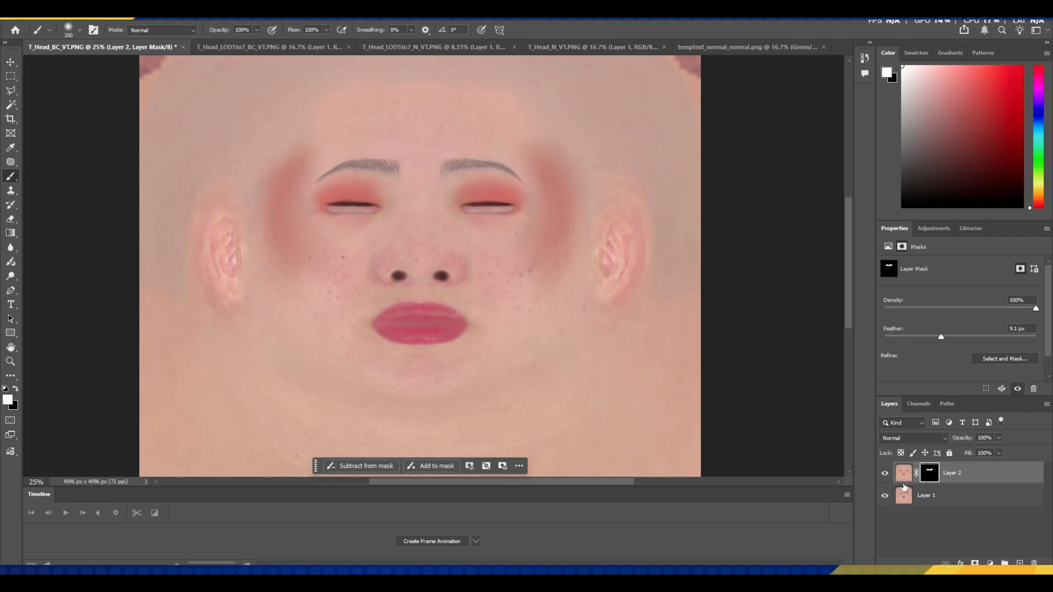
Copy the whole temptext_normal_normal.png image into T_Head_N_VT.PNG as a new layer above Layer 1
{"action": "left_click", "coordinate": [590, 47]}
{"action": "left_click", "coordinate": [752, 47]}
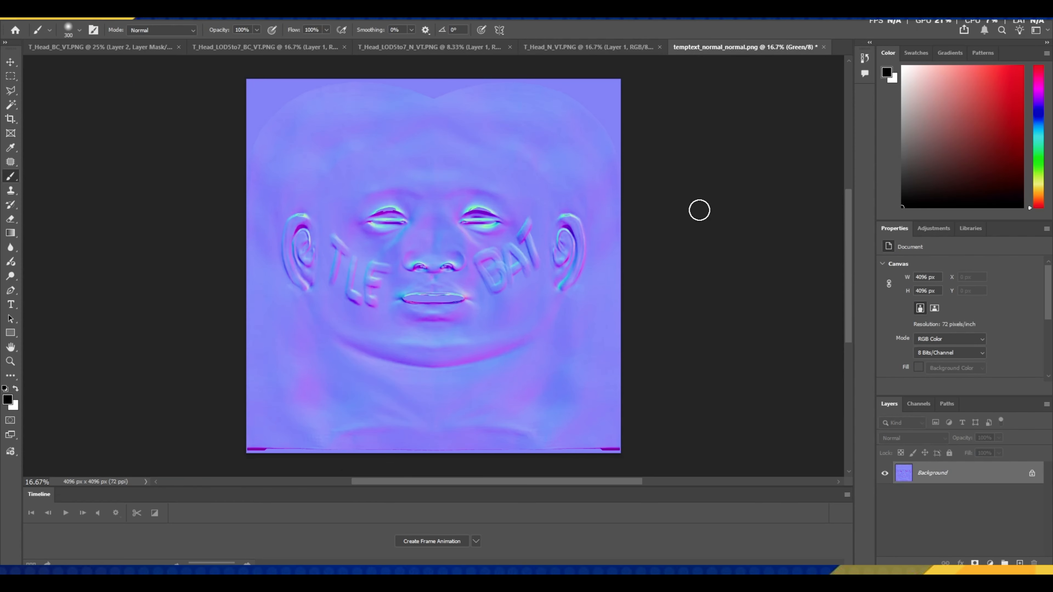
{"action": "key", "text": "alt+BackSpace"}
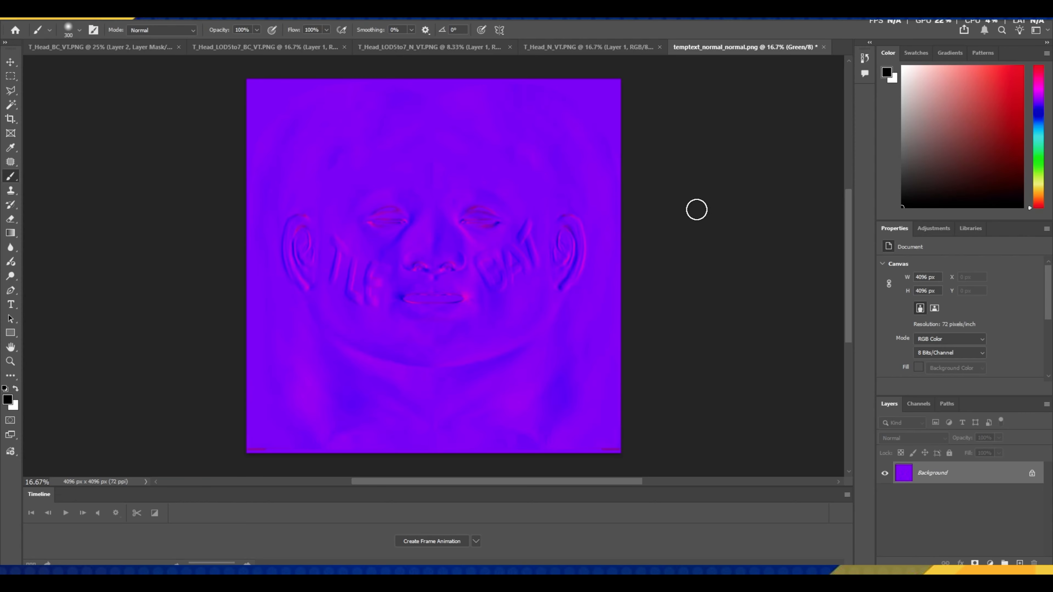
{"action": "key", "text": "ctrl+z"}
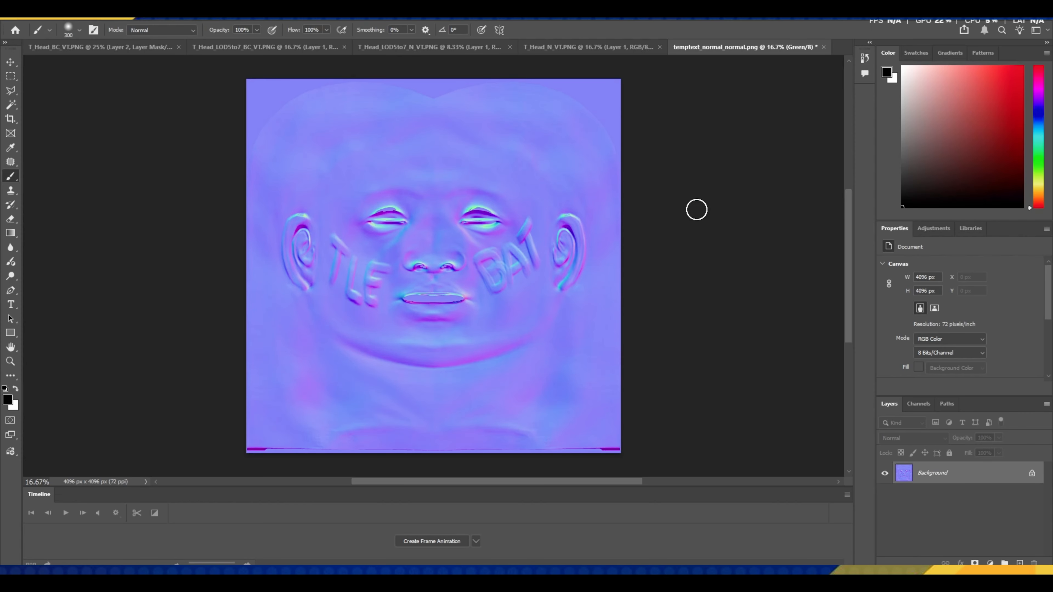
{"action": "key", "text": "ctrl+a"}
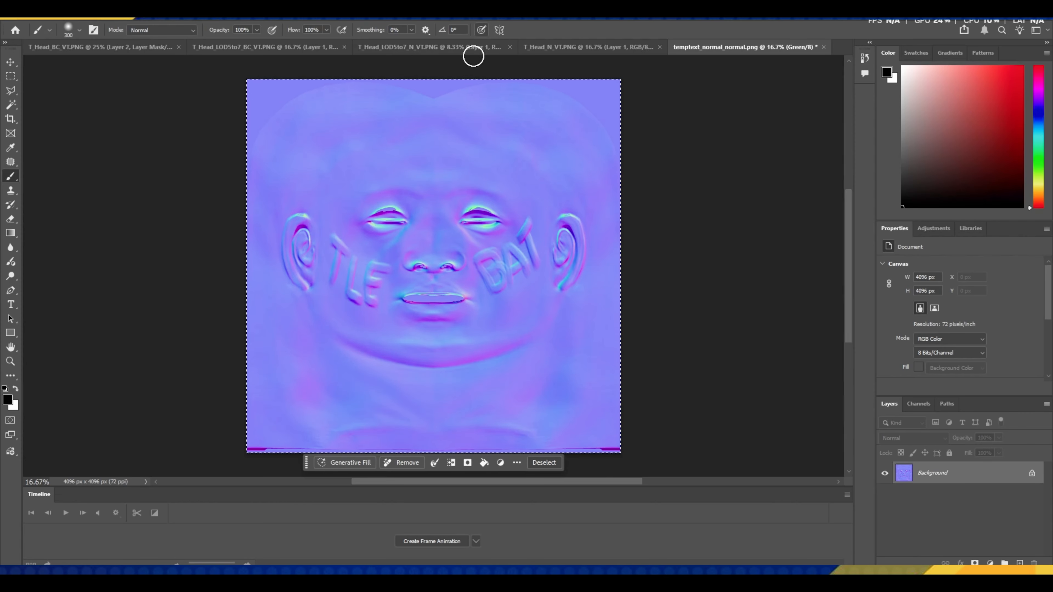
{"action": "left_click", "coordinate": [589, 47]}
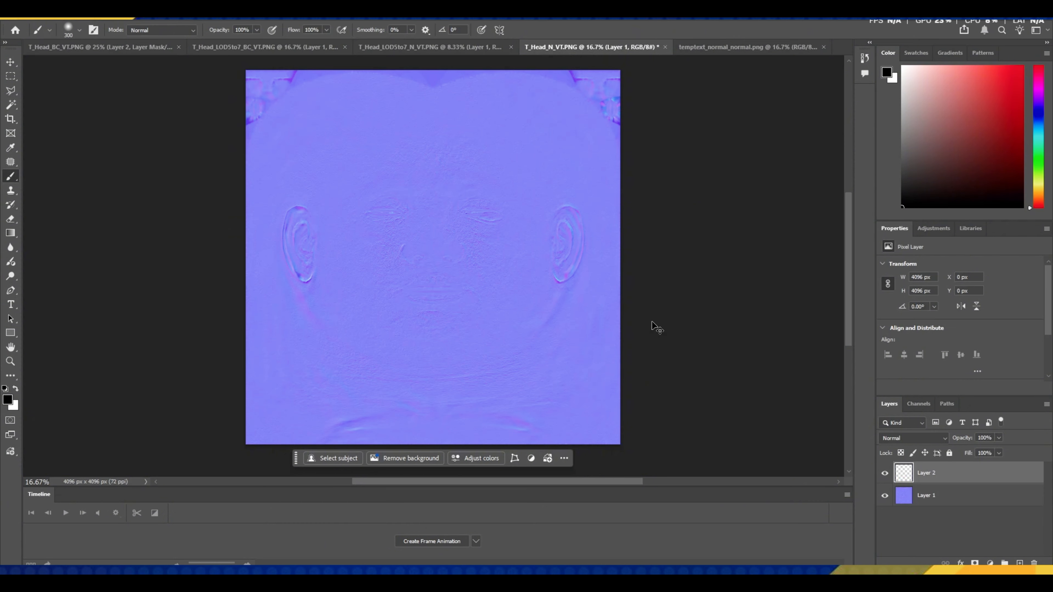
{"action": "key", "text": "ctrl+v"}
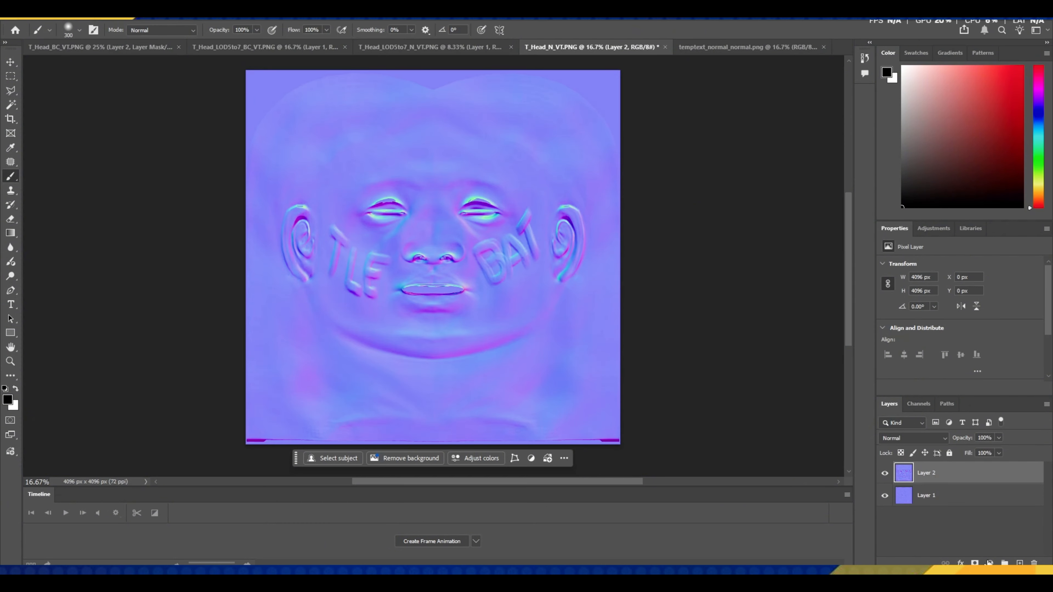
Add an inverted black layer mask to the pasted normal map layer and set its blend mode to Linear Light
{"action": "left_click", "coordinate": [975, 564]}
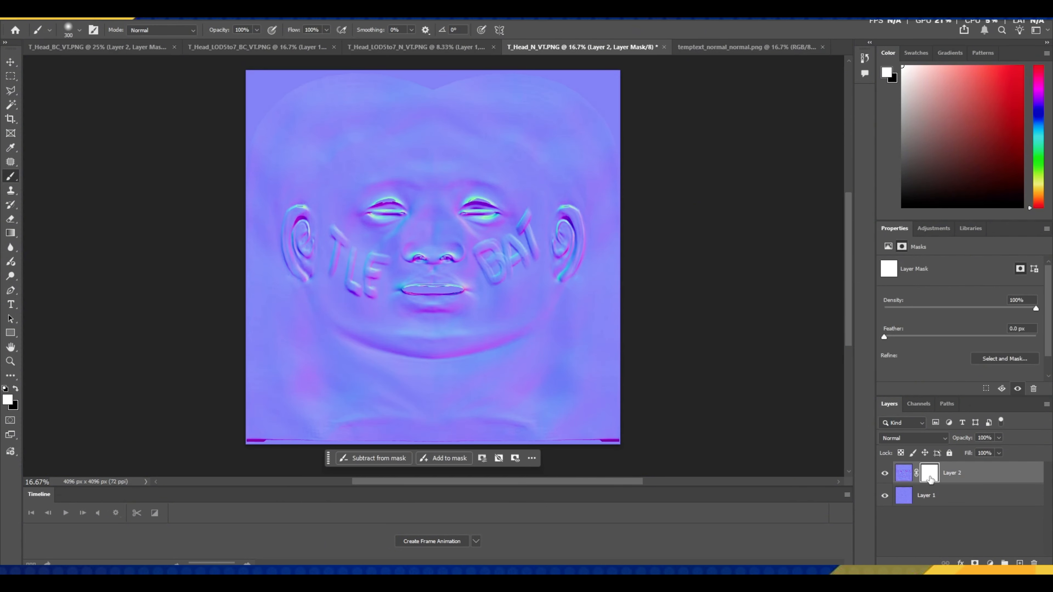
{"action": "key", "text": "ctrl+i"}
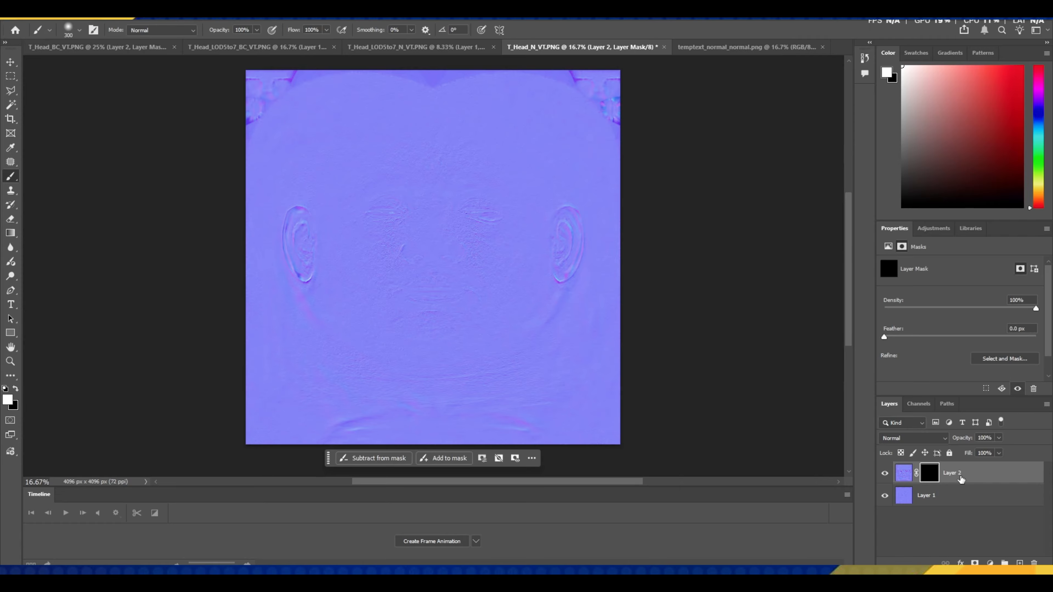
{"action": "left_click", "coordinate": [933, 439]}
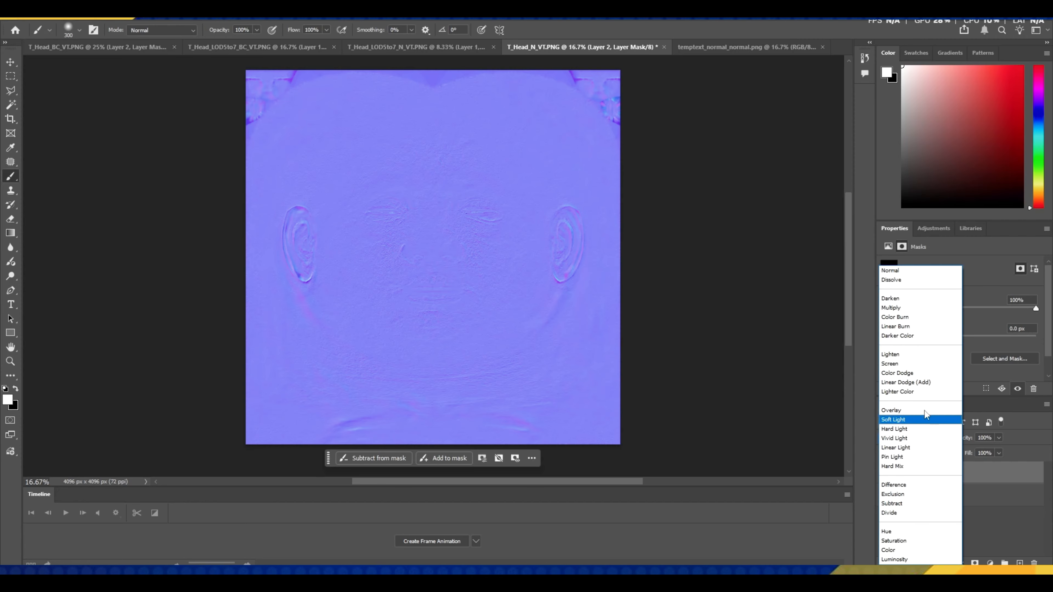
{"action": "left_click", "coordinate": [902, 448]}
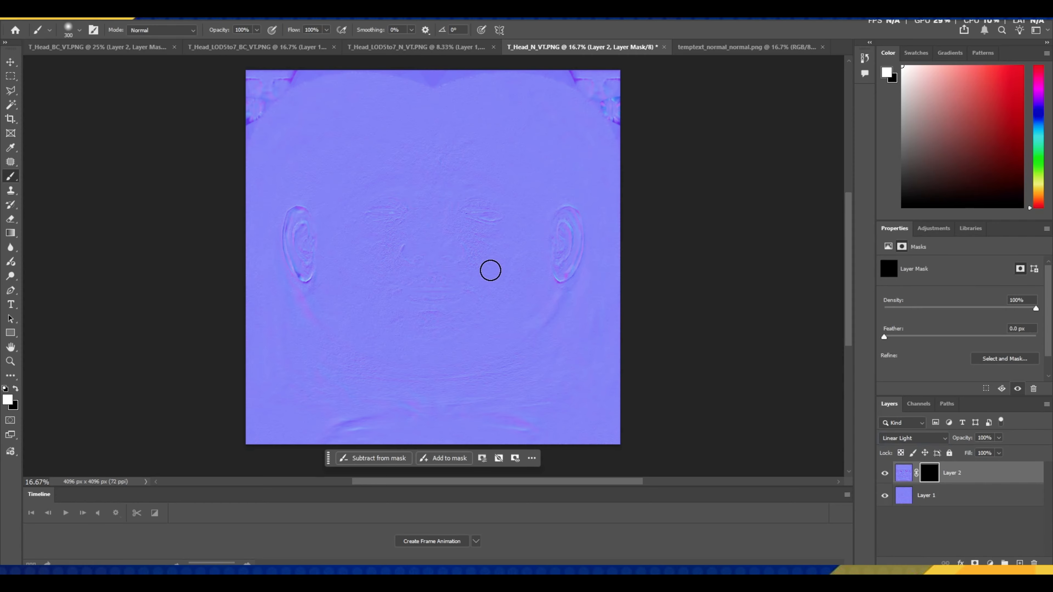
Paint the raised lettering on both cheeks into the Layer 2 mask with white, and change the layer's blend mode to Overlay
{"action": "mouse_move", "coordinate": [490, 271]}
{"action": "left_mouse_down"}
{"action": "mouse_move", "coordinate": [497, 279]}
{"action": "mouse_move", "coordinate": [498, 250]}
{"action": "mouse_move", "coordinate": [527, 252]}
{"action": "mouse_move", "coordinate": [530, 232]}
{"action": "mouse_move", "coordinate": [483, 266]}
{"action": "left_mouse_up"}
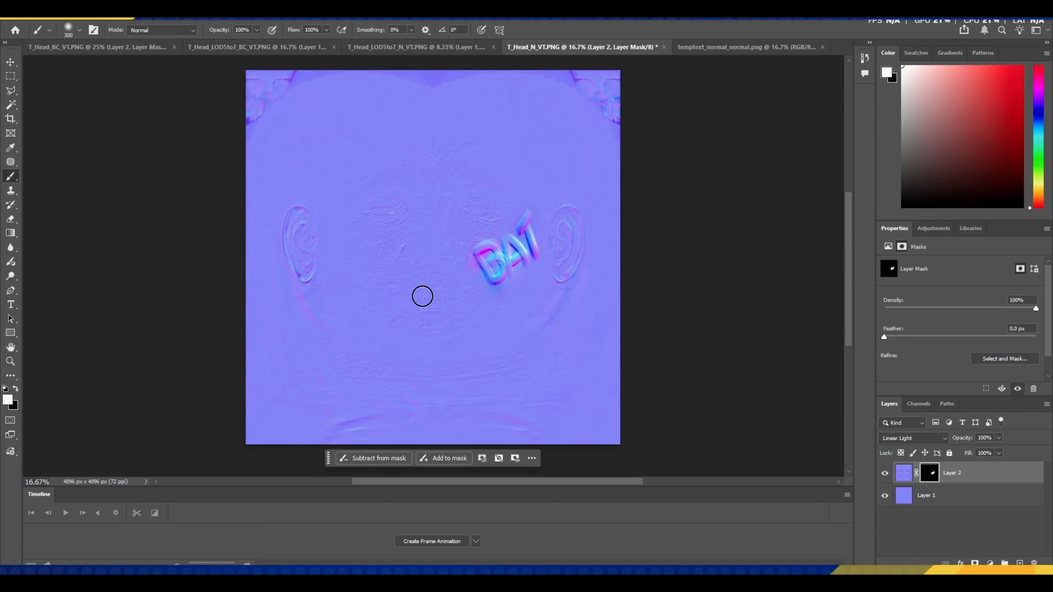
{"action": "mouse_move", "coordinate": [423, 296]}
{"action": "left_mouse_down"}
{"action": "mouse_move", "coordinate": [370, 285]}
{"action": "mouse_move", "coordinate": [334, 243]}
{"action": "mouse_move", "coordinate": [352, 292]}
{"action": "left_mouse_up"}
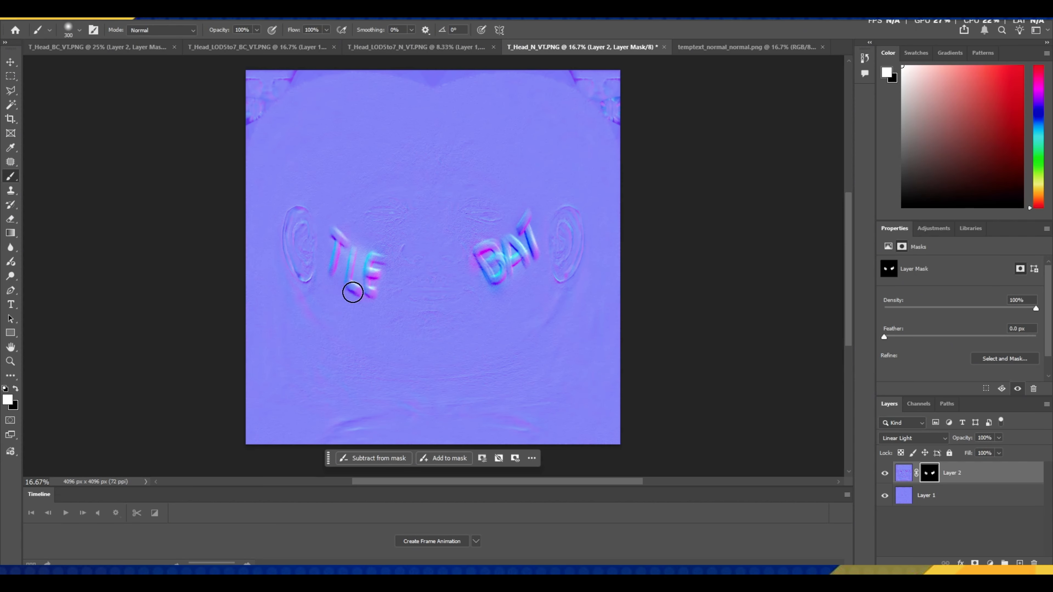
{"action": "left_click", "coordinate": [904, 436]}
{"action": "left_click", "coordinate": [902, 411]}
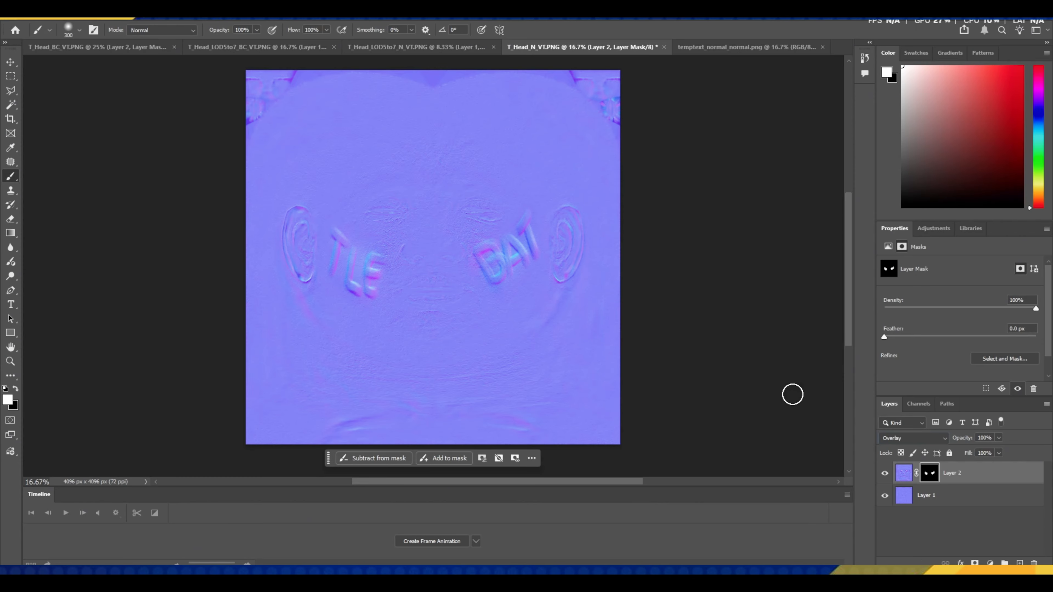
Feather the Layer 2 mask by 20.8 px and merge the layer down into Layer 1
{"action": "left_click", "coordinate": [996, 477]}
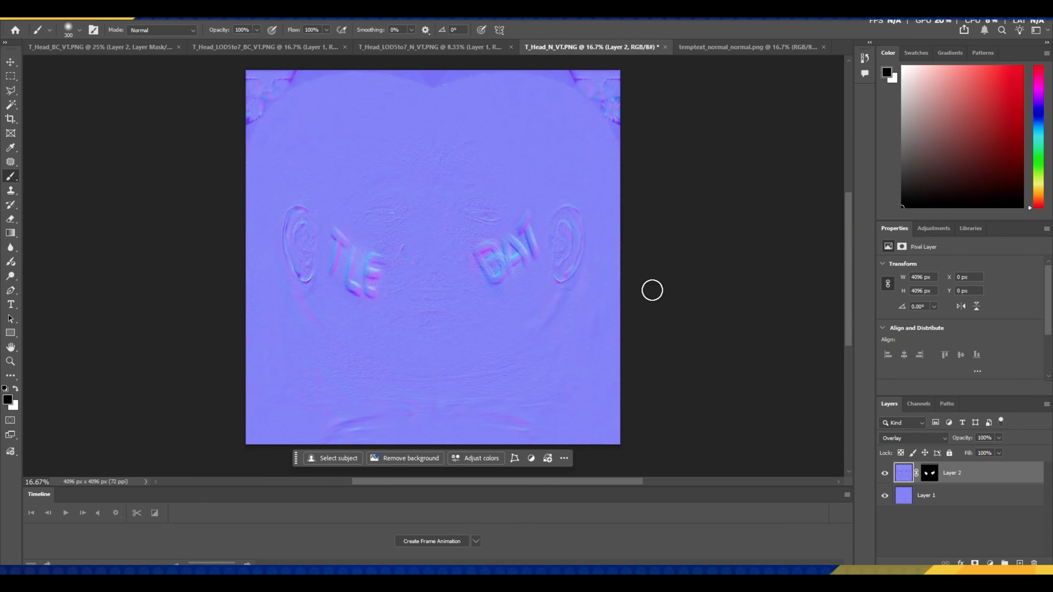
{"action": "left_click", "coordinate": [931, 474]}
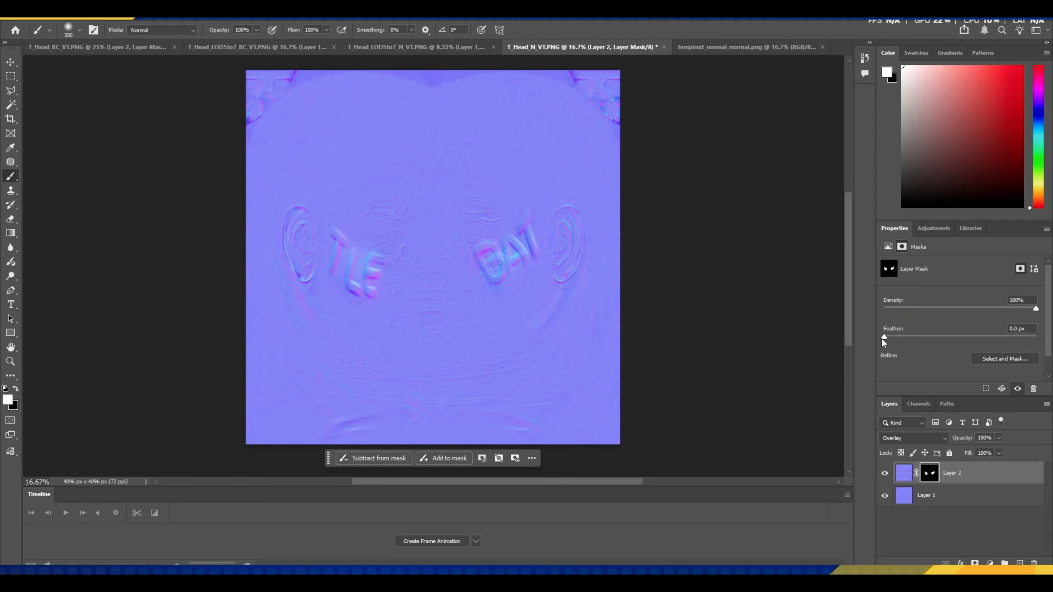
{"action": "left_click_drag", "start_coordinate": [884, 337], "coordinate": [951, 338]}
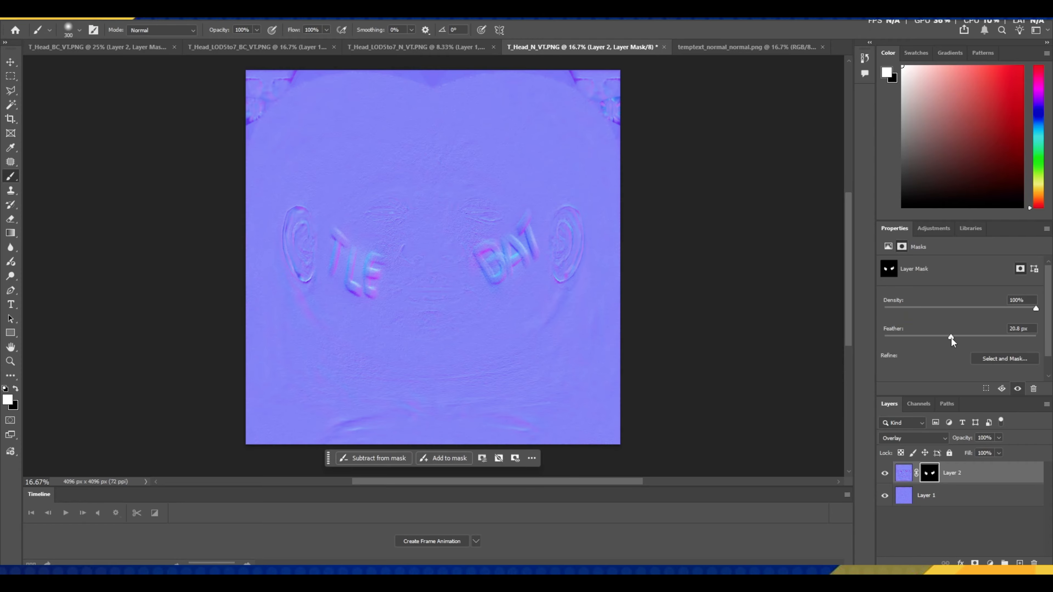
{"action": "left_click", "coordinate": [974, 475]}
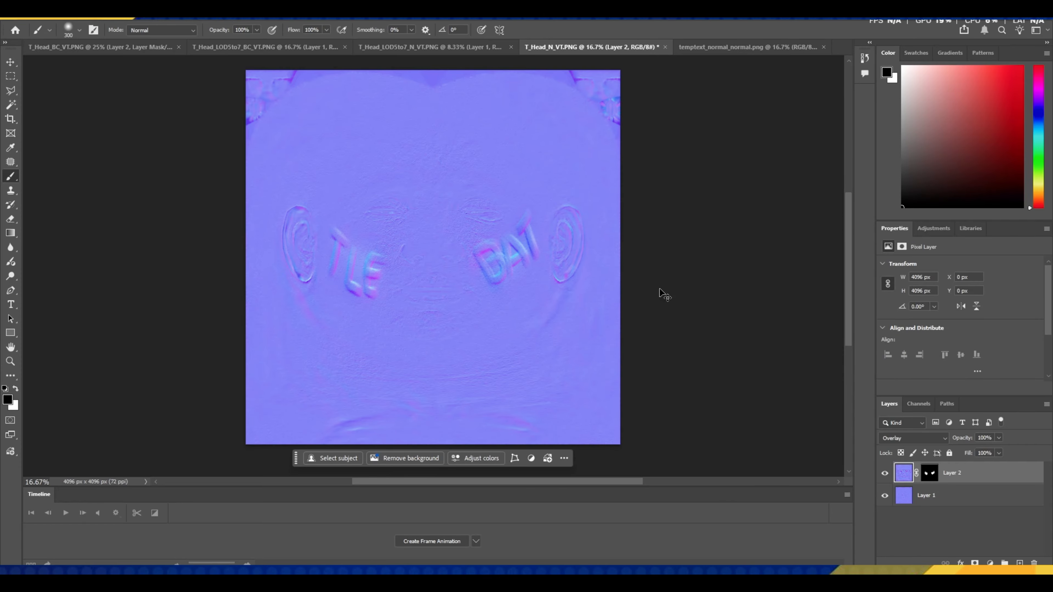
{"action": "key", "text": "ctrl+e"}
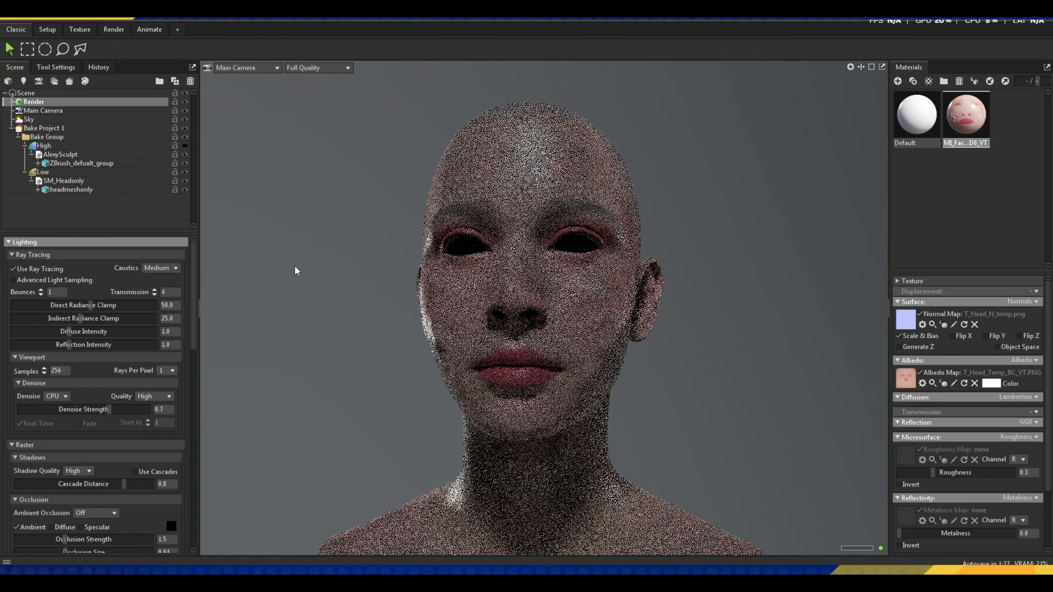
Switch to Marmoset Toolbag and examine the textured head render from different angles
{"action": "left_click_drag", "start_coordinate": [296, 270], "coordinate": [206, 270]}
{"action": "left_click_drag", "start_coordinate": [272, 266], "coordinate": [395, 281]}
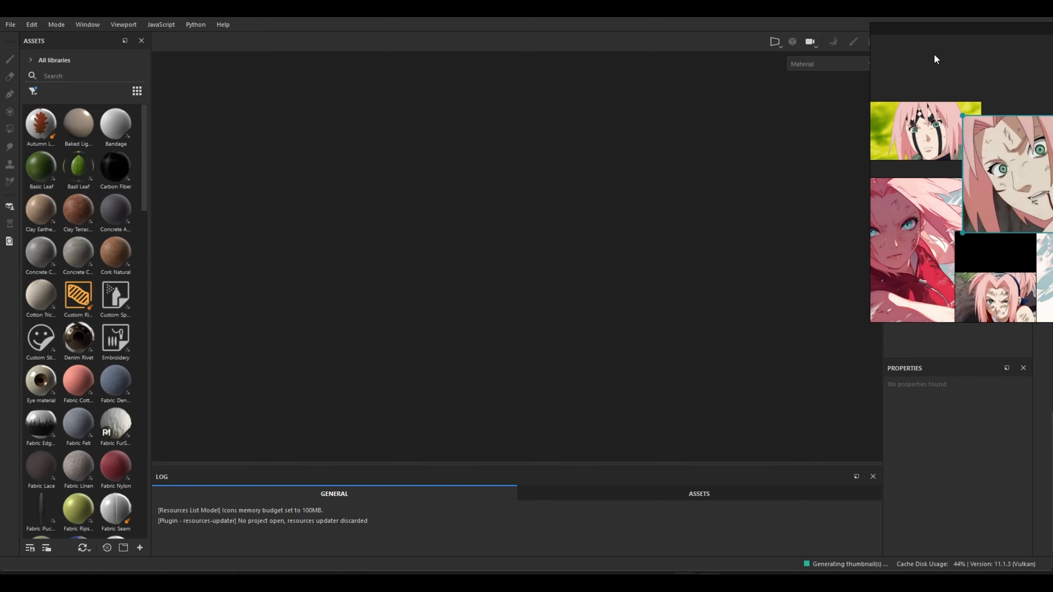
In Substance 3D Painter, move the reference images aside and start a new project using SKM_AlexyMetaHumanCharacter_FaceMesh.FBX as the mesh
{"action": "left_click_drag", "start_coordinate": [935, 59], "coordinate": [956, 382]}
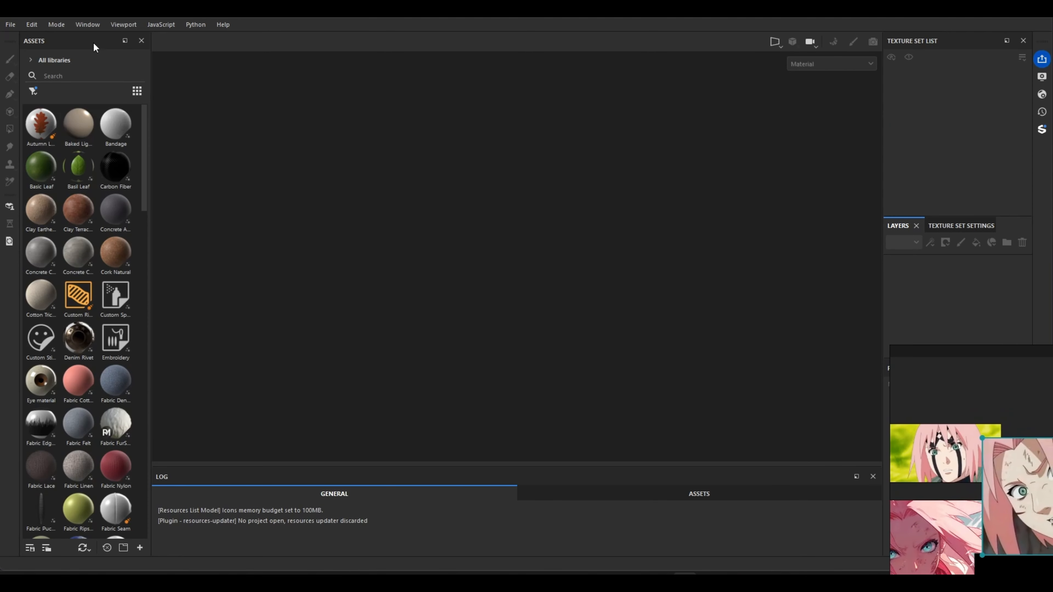
{"action": "left_click", "coordinate": [12, 25]}
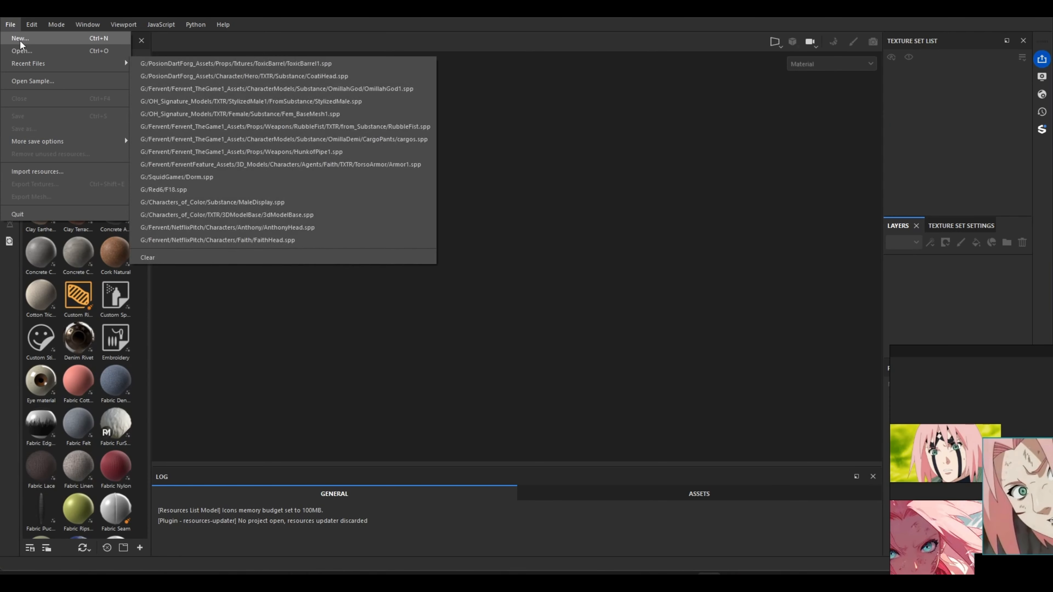
{"action": "left_click", "coordinate": [20, 39]}
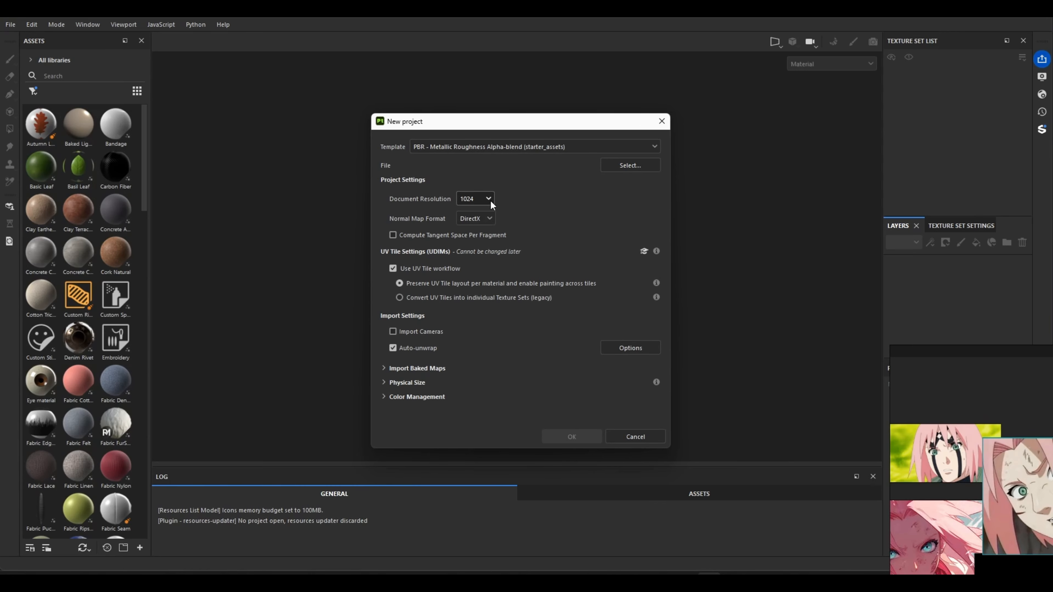
{"action": "left_click", "coordinate": [489, 199]}
{"action": "left_click", "coordinate": [490, 199]}
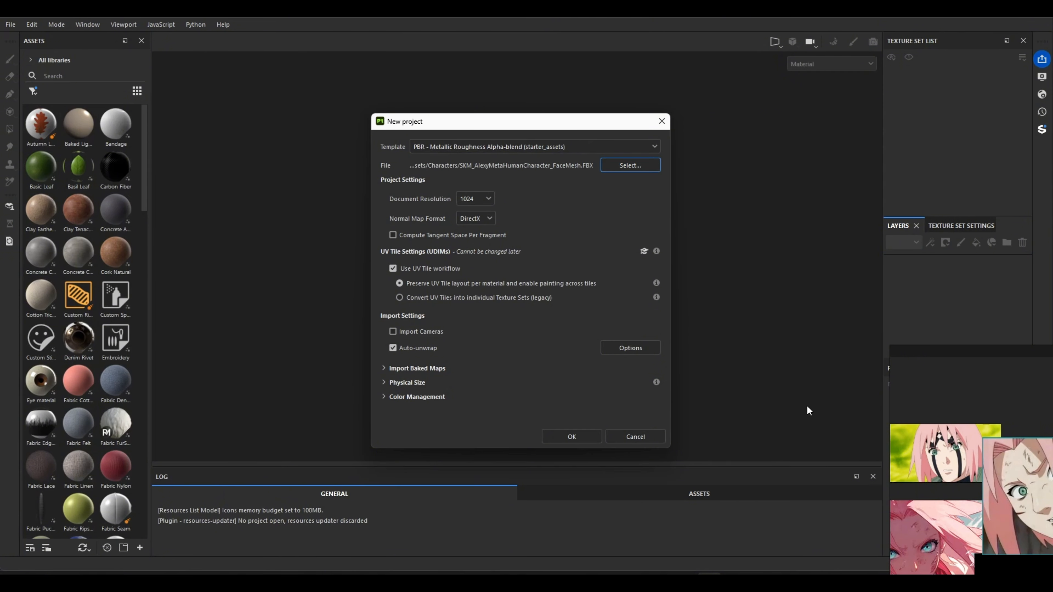
Import T_Head_LOD5to7_BC_VT.PNG and T_Head_N_VT.PNG as baked maps and create the project
{"action": "left_click", "coordinate": [384, 369]}
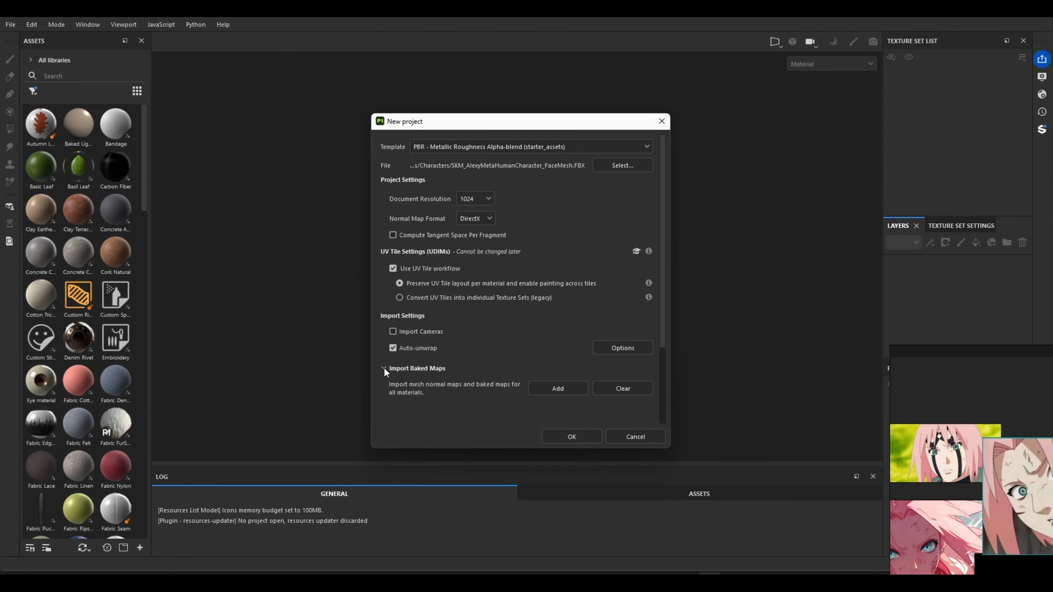
{"action": "left_click", "coordinate": [554, 390]}
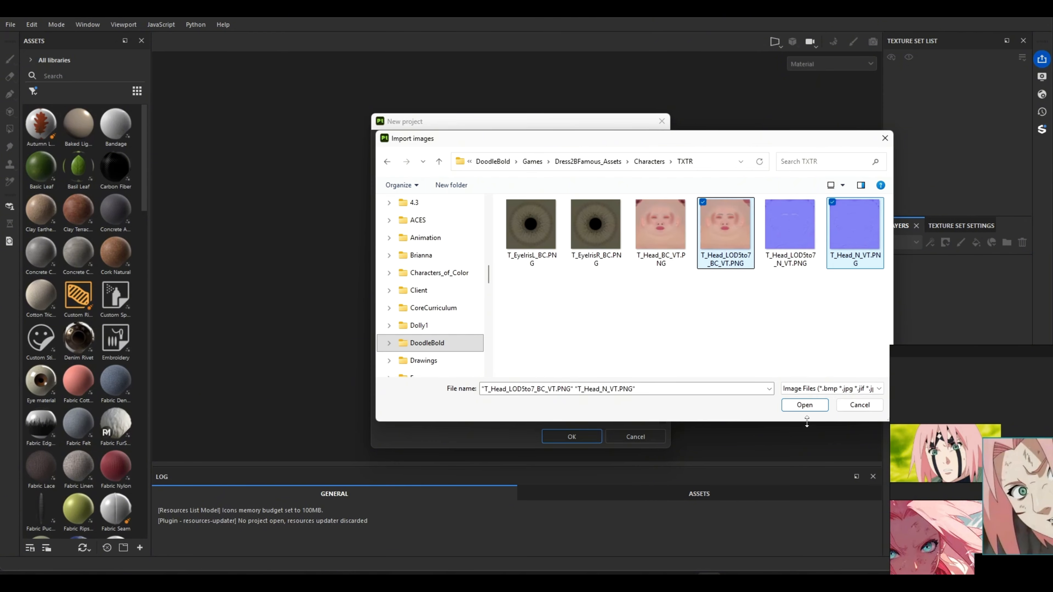
{"action": "left_click", "coordinate": [805, 405]}
{"action": "scroll", "coordinate": [496, 403], "scroll_direction": "down", "scroll_amount": 3}
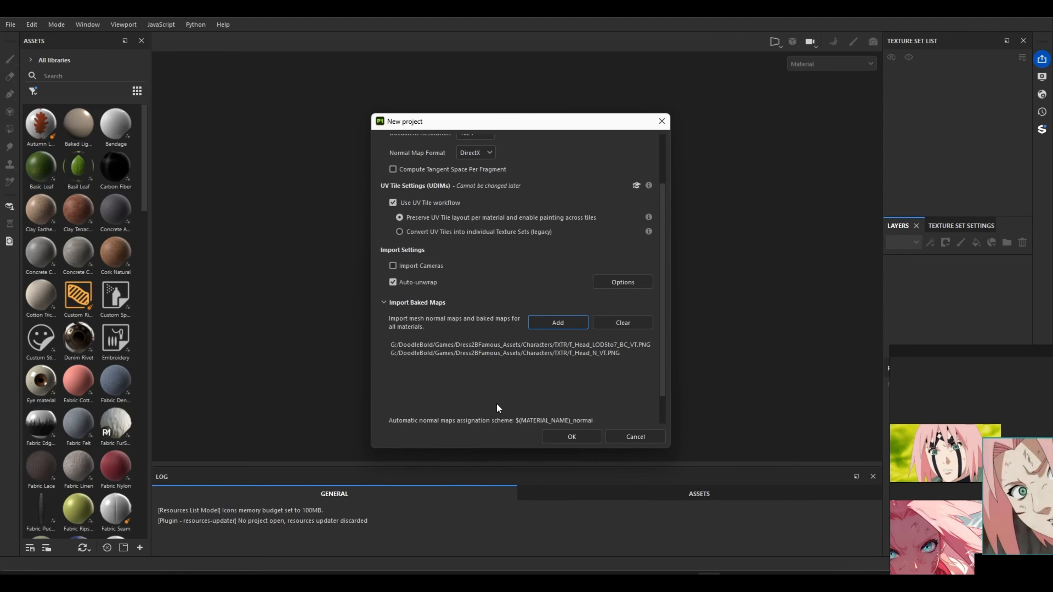
{"action": "left_click", "coordinate": [574, 434]}
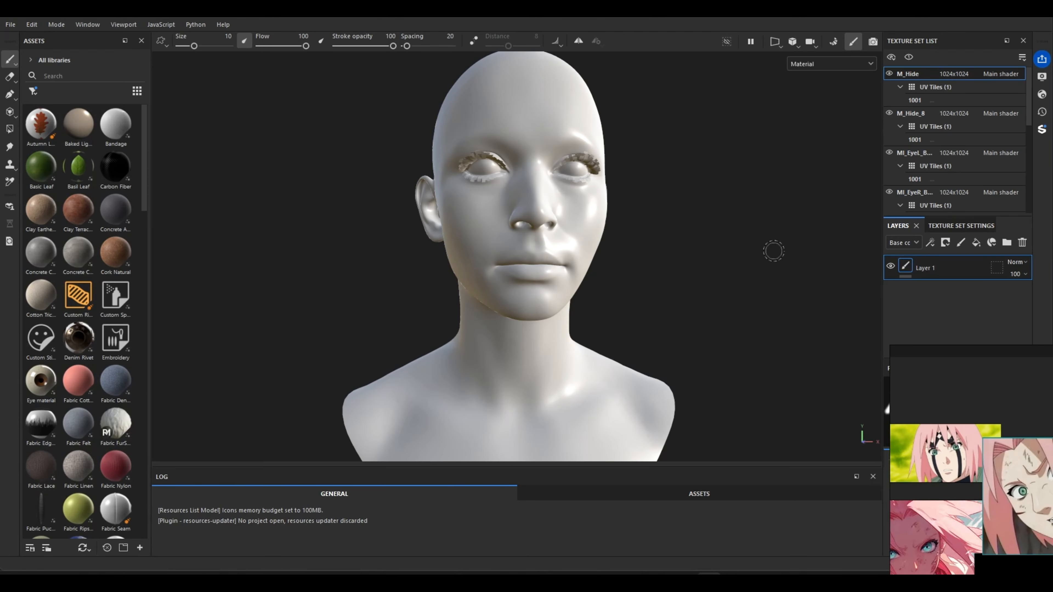
Turn on painting symmetry and hide every texture set except MI_Face_Skin_Baked_LOD0_VT
{"action": "key", "text": "l"}
{"action": "left_click", "coordinate": [890, 192], "text": "alt"}
{"action": "left_click", "coordinate": [891, 192]}
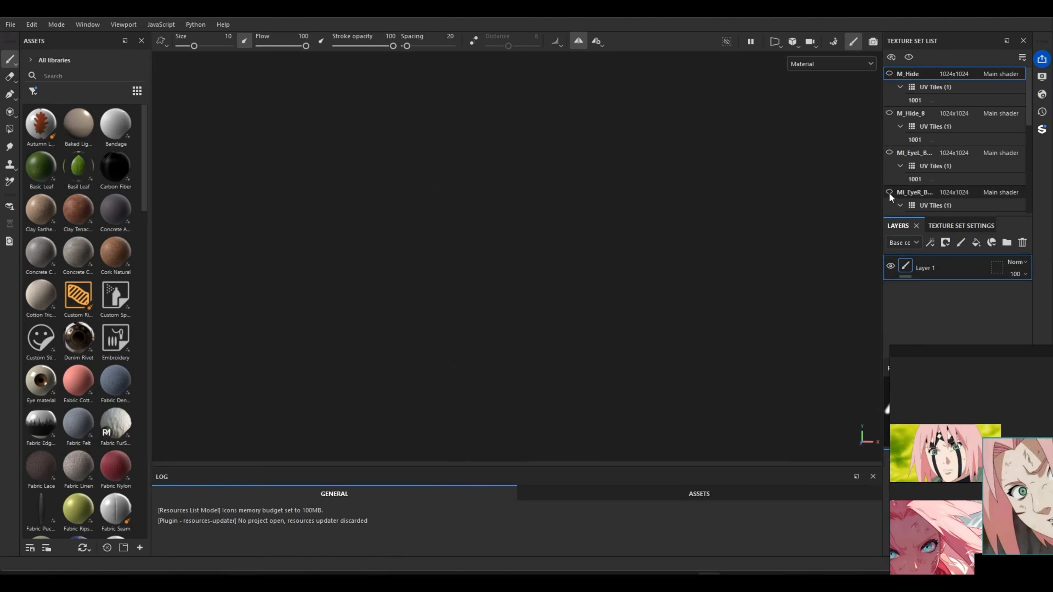
{"action": "scroll", "coordinate": [891, 192], "scroll_direction": "down", "scroll_amount": 5}
{"action": "left_click", "coordinate": [891, 141]}
{"action": "scroll", "coordinate": [677, 213], "scroll_direction": "up", "scroll_amount": 3}
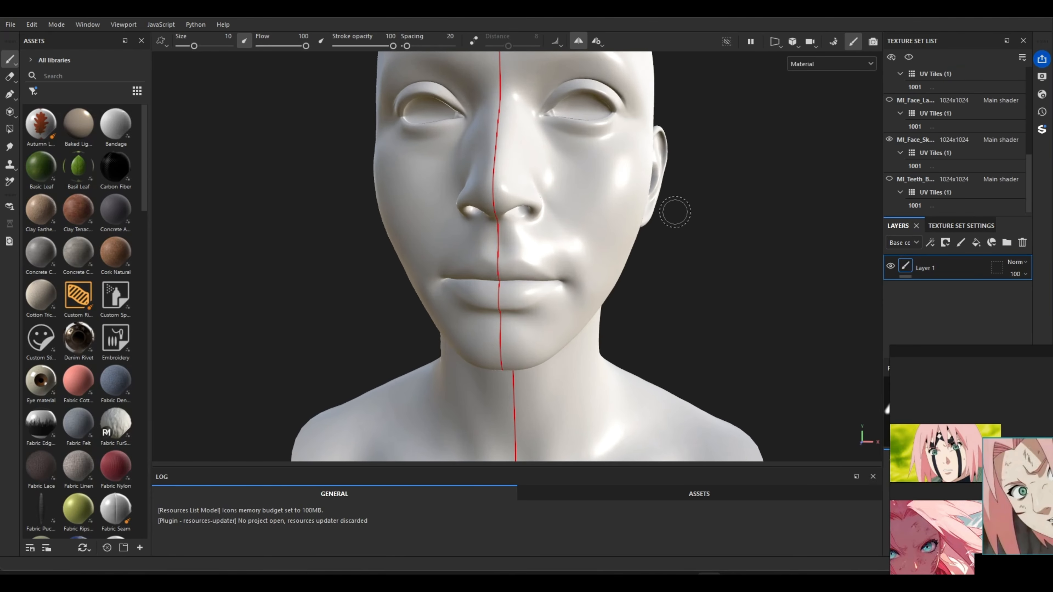
{"action": "scroll", "coordinate": [674, 203], "scroll_direction": "down", "scroll_amount": 4}
{"action": "mouse_move", "coordinate": [687, 237]}
{"action": "left_mouse_down", "text": "alt"}
{"action": "mouse_move", "coordinate": [738, 216]}
{"action": "mouse_move", "coordinate": [520, 223]}
{"action": "mouse_move", "coordinate": [470, 275]}
{"action": "mouse_move", "coordinate": [719, 226]}
{"action": "left_mouse_up", "text": "alt"}
{"action": "scroll", "coordinate": [759, 277], "scroll_direction": "up", "scroll_amount": 3}
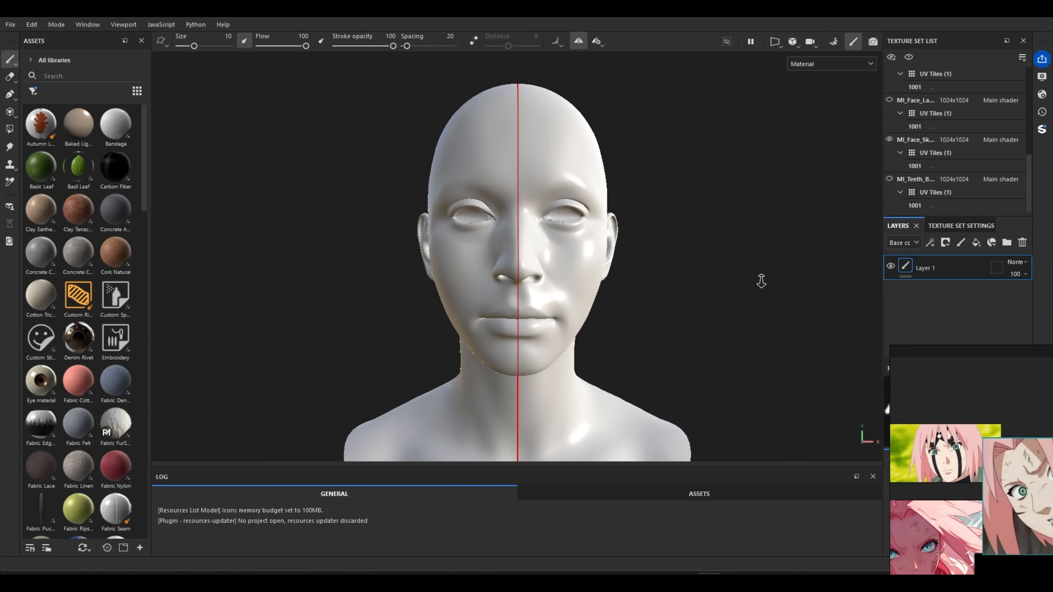
Move the reference images out of the way and set the environment map to Studio Tomoco
{"action": "left_click", "coordinate": [1043, 77]}
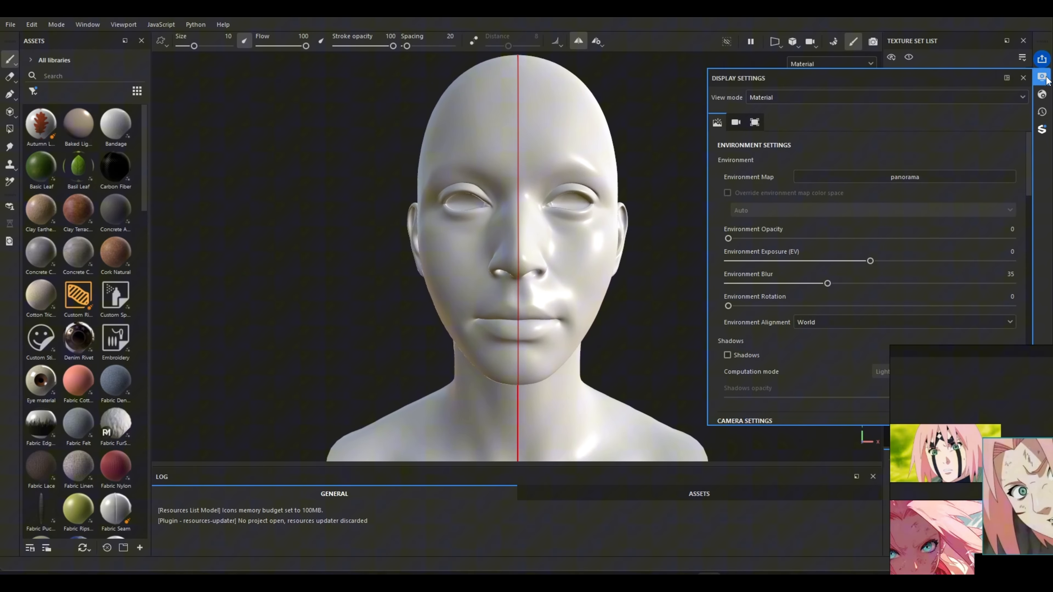
{"action": "left_click", "coordinate": [919, 178]}
{"action": "right_click_drag", "start_coordinate": [947, 385], "coordinate": [935, 529]}
{"action": "left_click", "coordinate": [921, 177]}
{"action": "scroll", "coordinate": [995, 307], "scroll_direction": "down", "scroll_amount": 5}
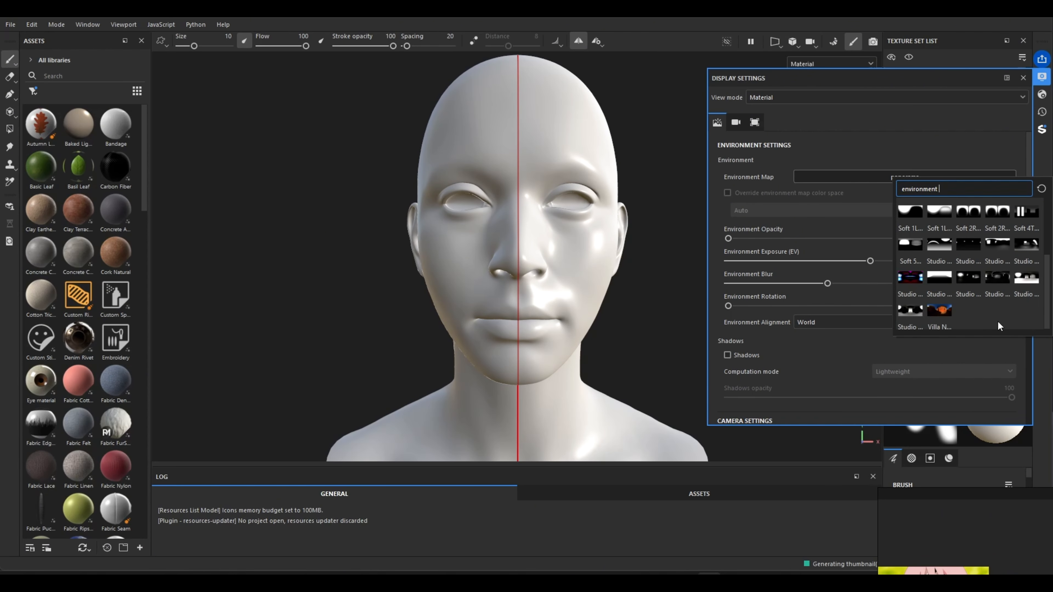
{"action": "left_click", "coordinate": [996, 277]}
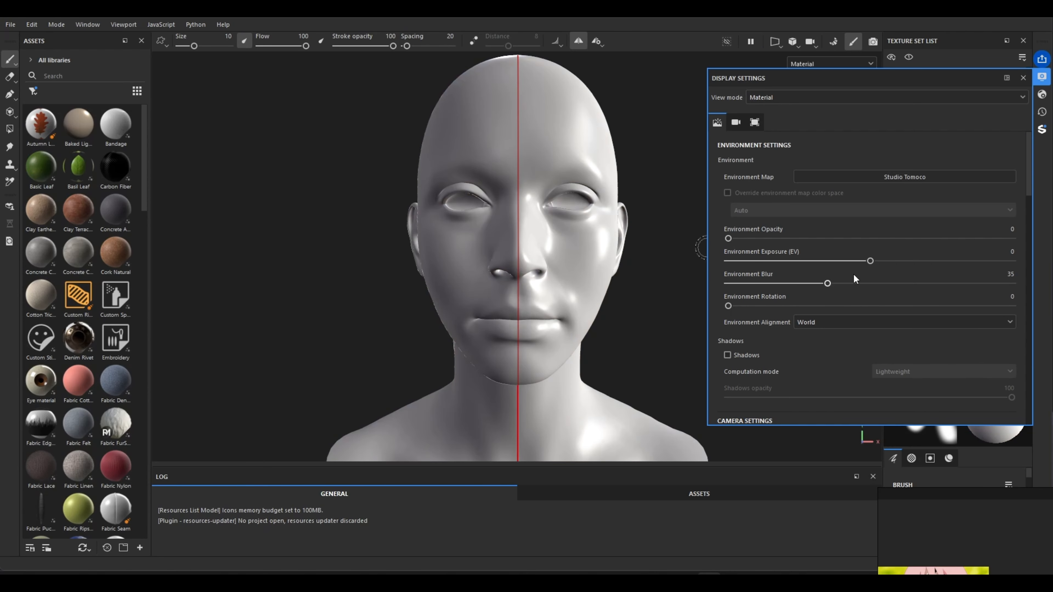
{"action": "left_click_drag", "start_coordinate": [728, 306], "coordinate": [701, 311]}
Set the camera's field of view to 20 degrees and reframe the whole head
{"action": "scroll", "coordinate": [792, 341], "scroll_direction": "down", "scroll_amount": 5}
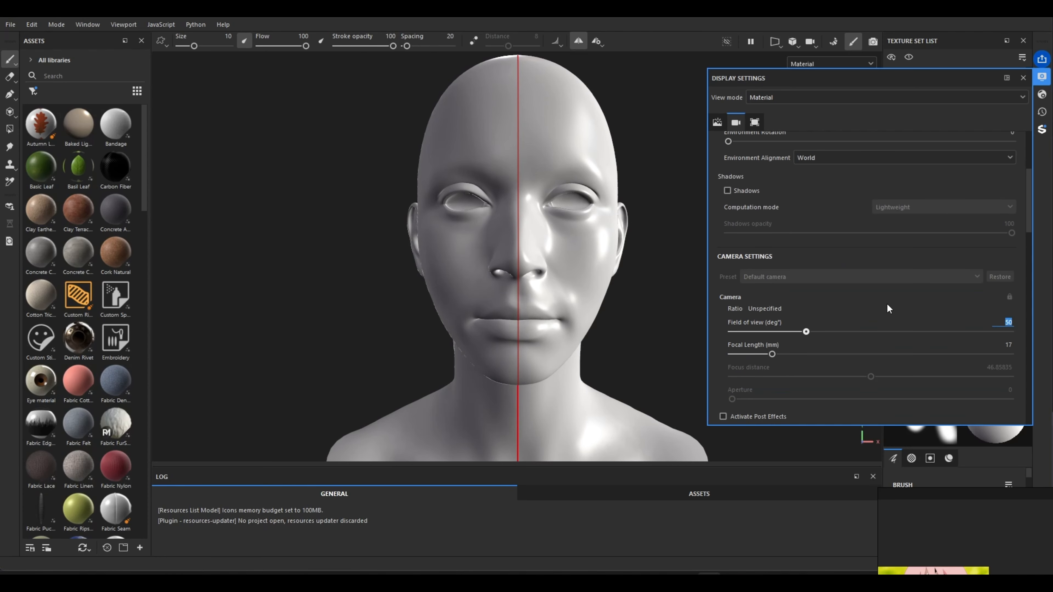
{"action": "type", "text": "20"}
{"action": "key", "text": "Return"}
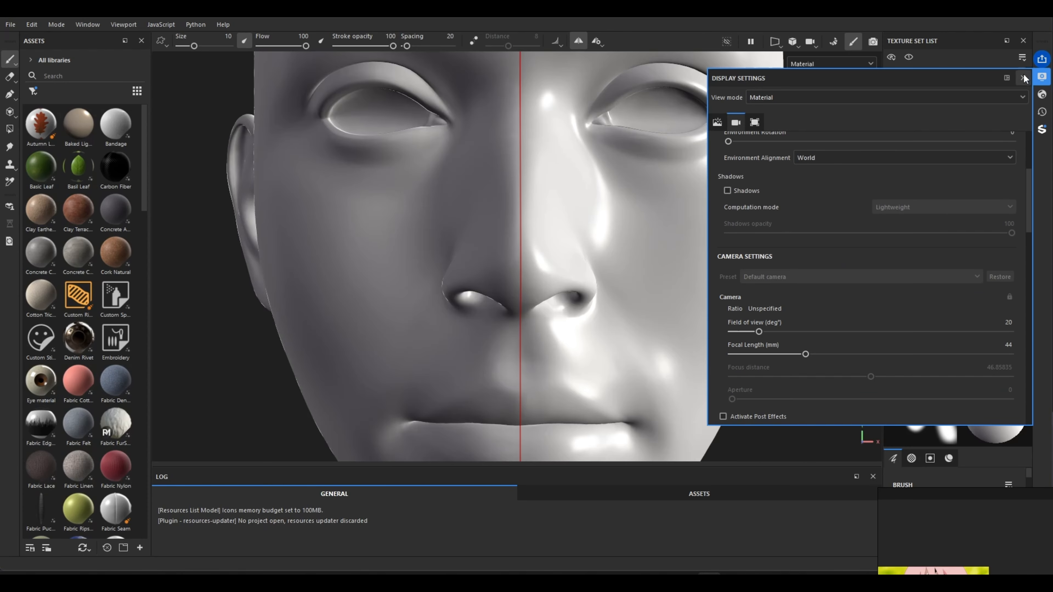
{"action": "left_click", "coordinate": [1024, 77]}
{"action": "scroll", "coordinate": [635, 269], "scroll_direction": "down", "scroll_amount": 5}
{"action": "middle_click_drag", "start_coordinate": [730, 289], "coordinate": [638, 308], "text": "alt"}
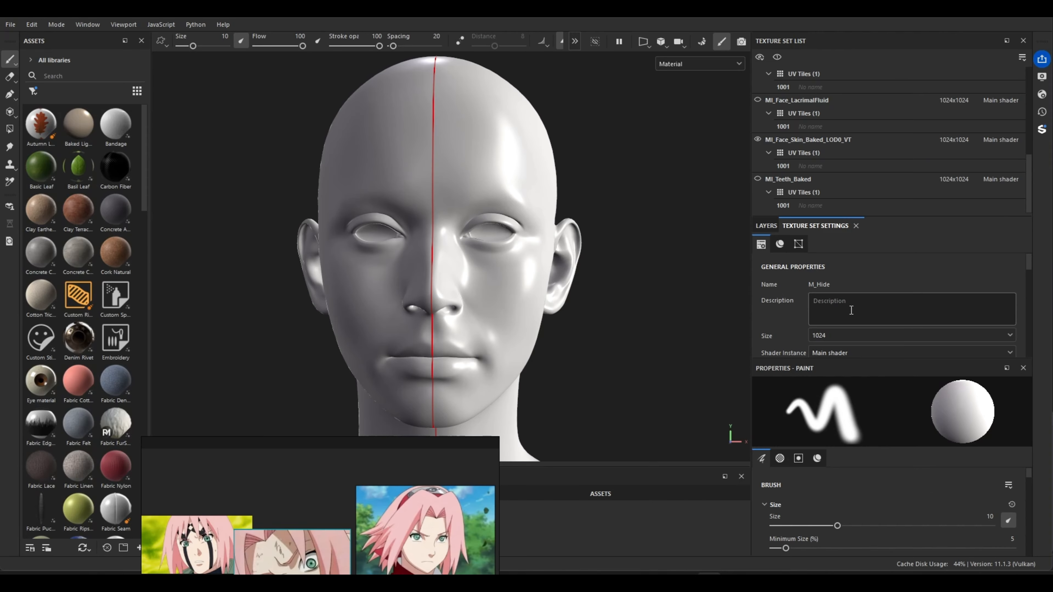
Open mesh map baking and set the output size to 4096
{"action": "scroll", "coordinate": [851, 309], "scroll_direction": "down", "scroll_amount": 6}
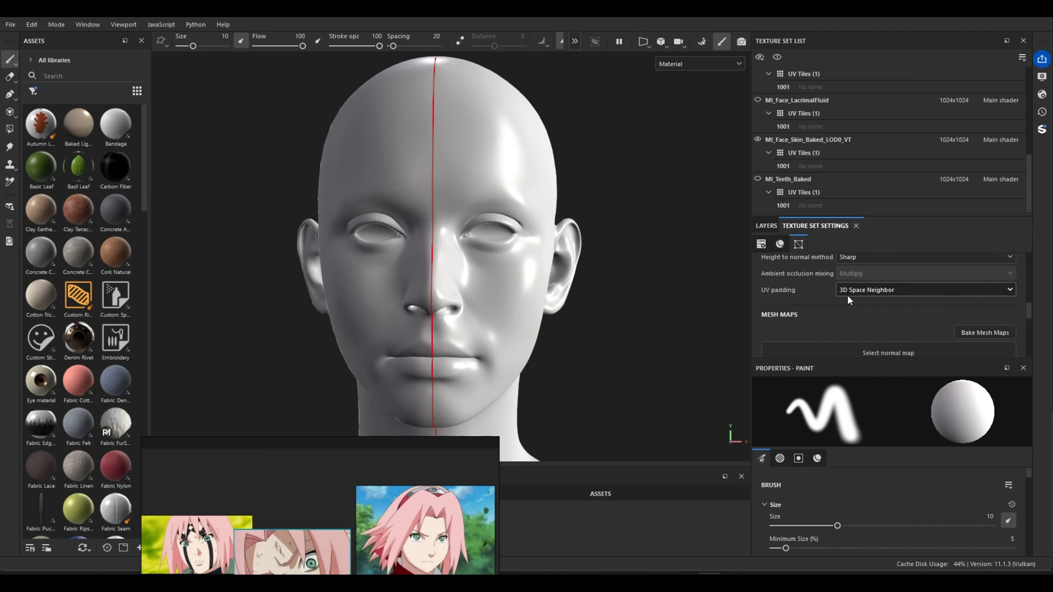
{"action": "scroll", "coordinate": [846, 315], "scroll_direction": "up", "scroll_amount": 3}
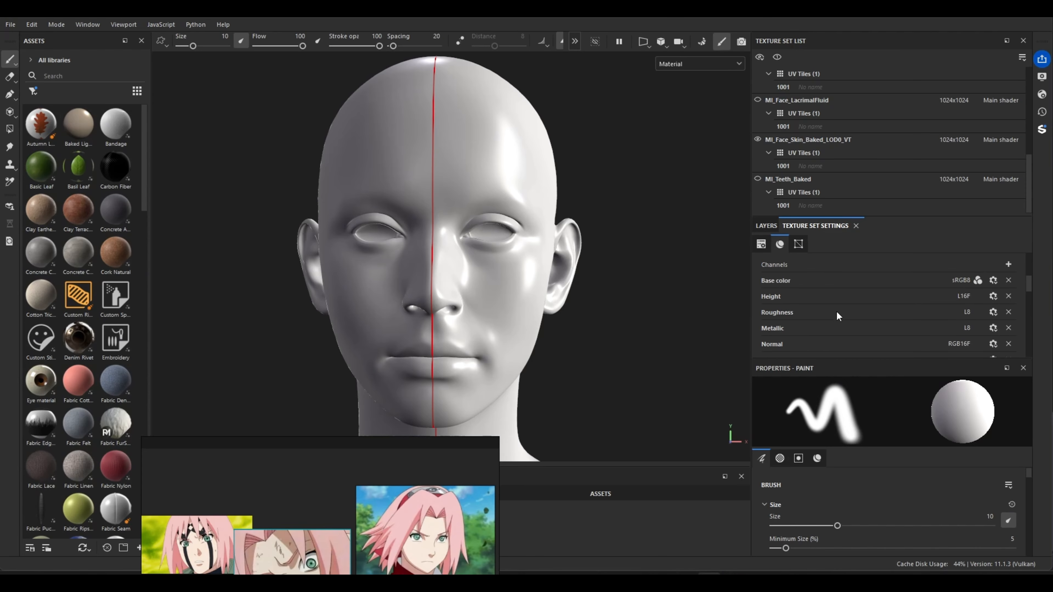
{"action": "scroll", "coordinate": [839, 316], "scroll_direction": "down", "scroll_amount": 3}
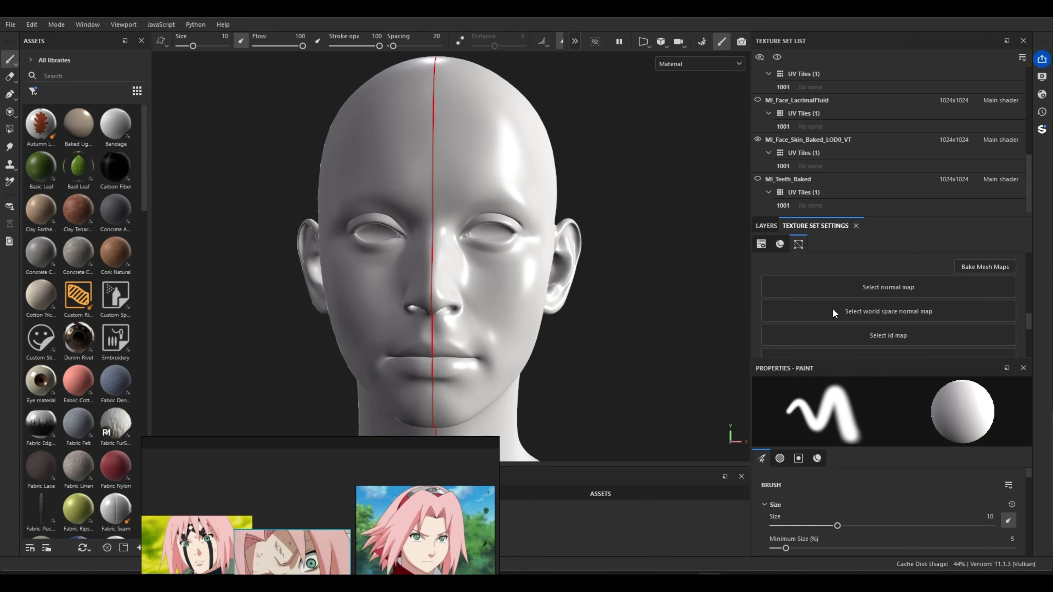
{"action": "left_click", "coordinate": [990, 268]}
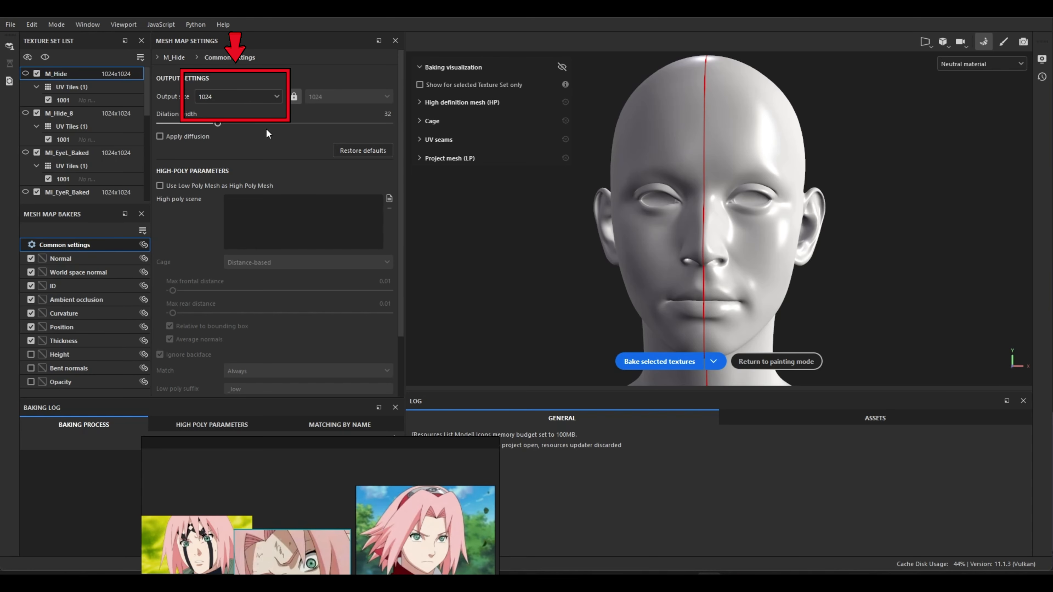
{"action": "left_click", "coordinate": [276, 96]}
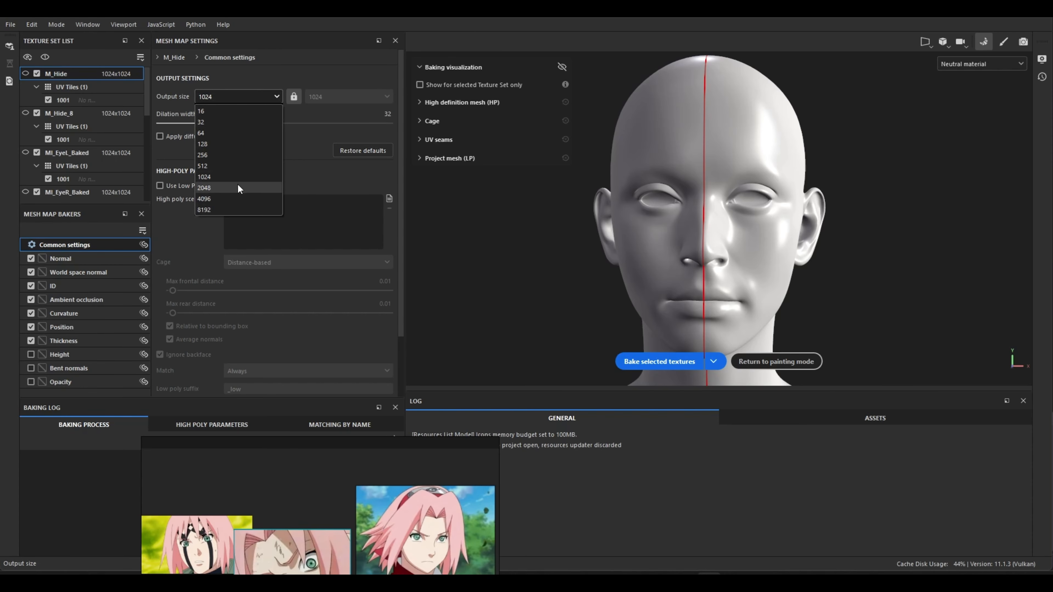
{"action": "left_click", "coordinate": [224, 199]}
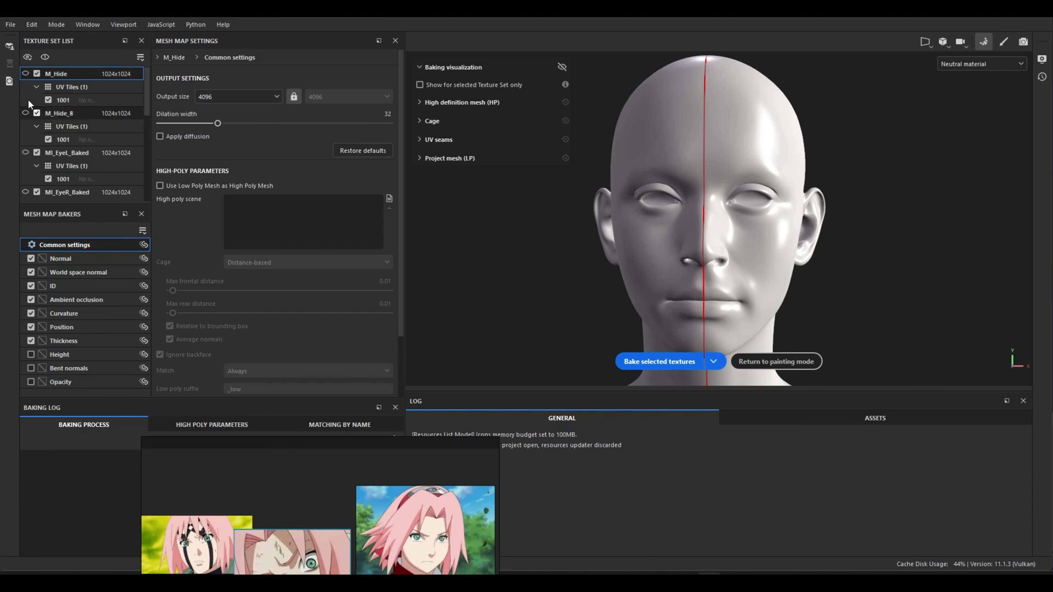
Exclude all texture sets except MI_Face_Skin_Baked_LOD0_VT from baking and make that set active
{"action": "left_click", "coordinate": [37, 74]}
{"action": "left_click", "coordinate": [37, 112]}
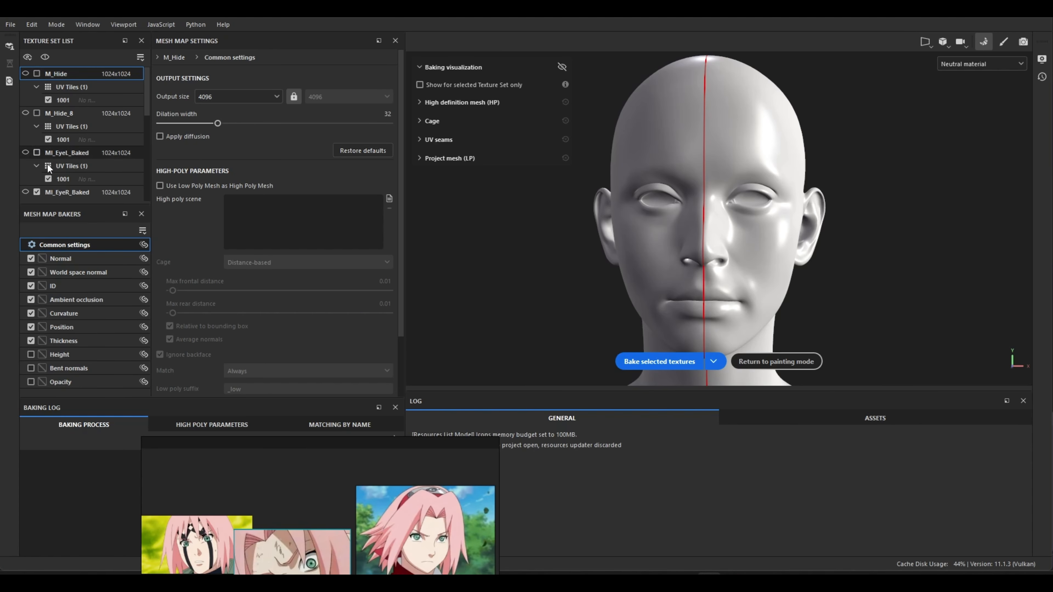
{"action": "scroll", "coordinate": [48, 166], "scroll_direction": "down", "scroll_amount": 5}
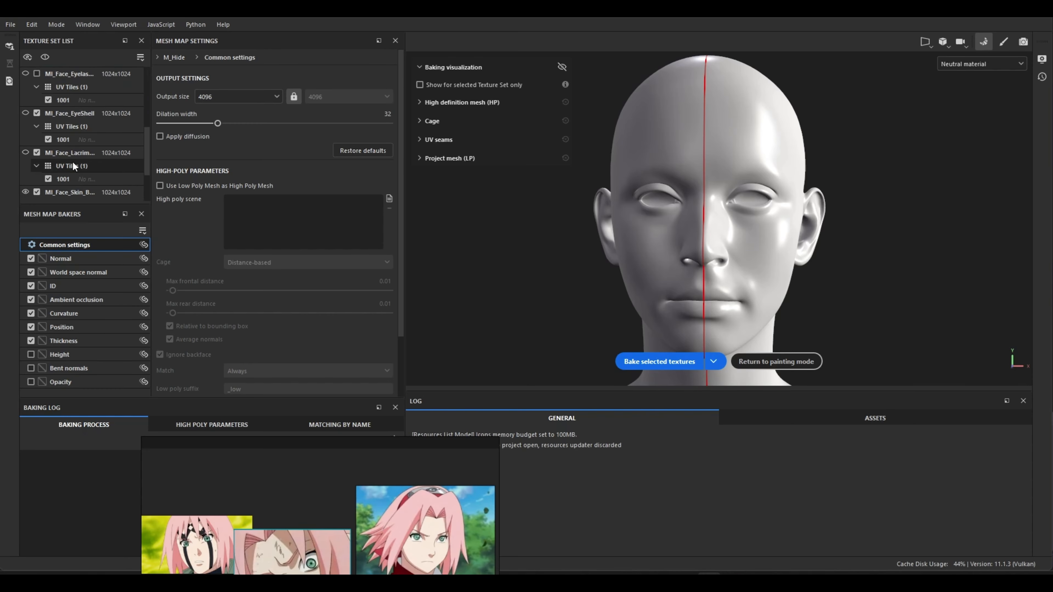
{"action": "scroll", "coordinate": [37, 153], "scroll_direction": "down", "scroll_amount": 1}
{"action": "scroll", "coordinate": [47, 124], "scroll_direction": "up", "scroll_amount": 1}
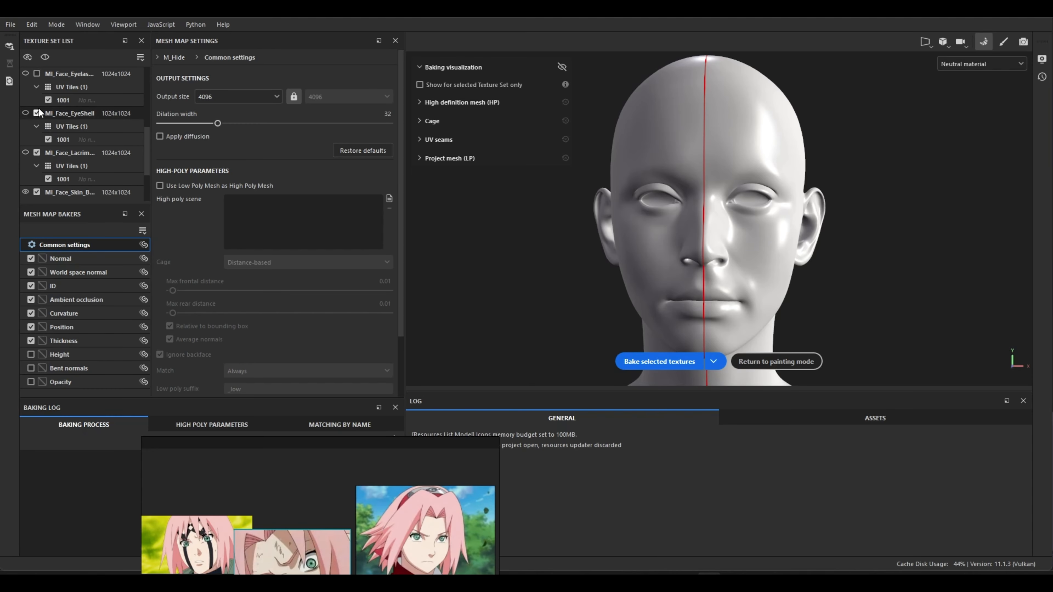
{"action": "left_click", "coordinate": [37, 114]}
{"action": "left_click", "coordinate": [37, 153]}
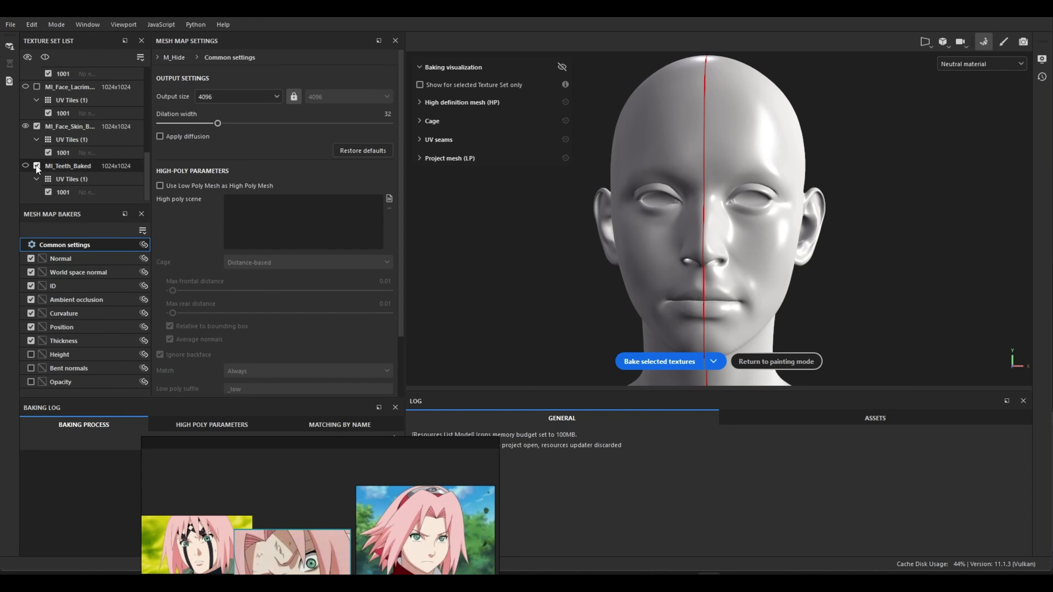
{"action": "scroll", "coordinate": [96, 137], "scroll_direction": "down", "scroll_amount": 2}
{"action": "left_click", "coordinate": [80, 127]}
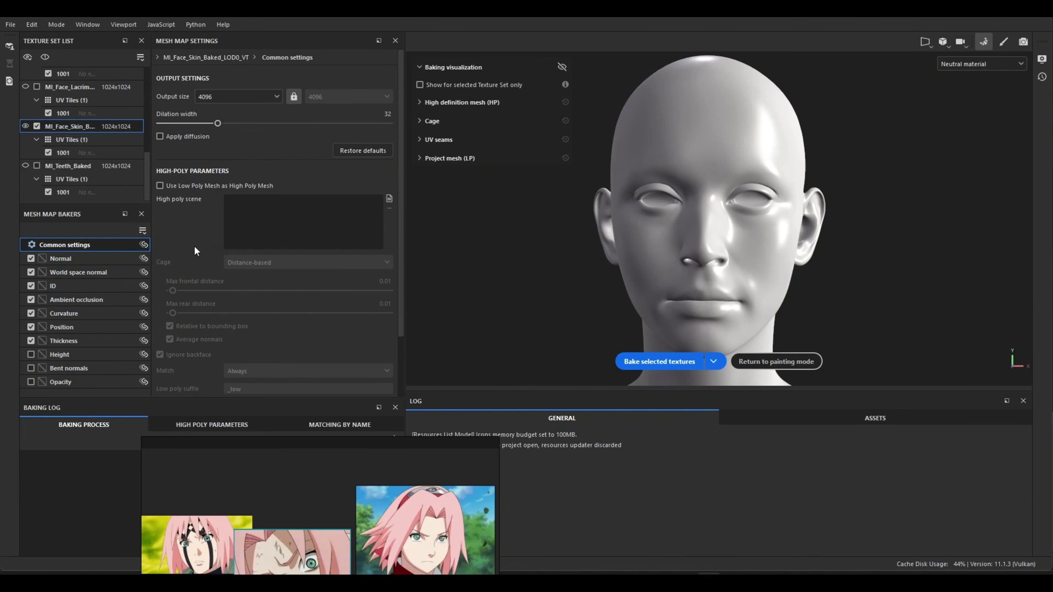
Exclude the Normal map from the bake, include the Height map, and move the reference images aside
{"action": "left_click", "coordinate": [43, 274]}
{"action": "left_click", "coordinate": [32, 262]}
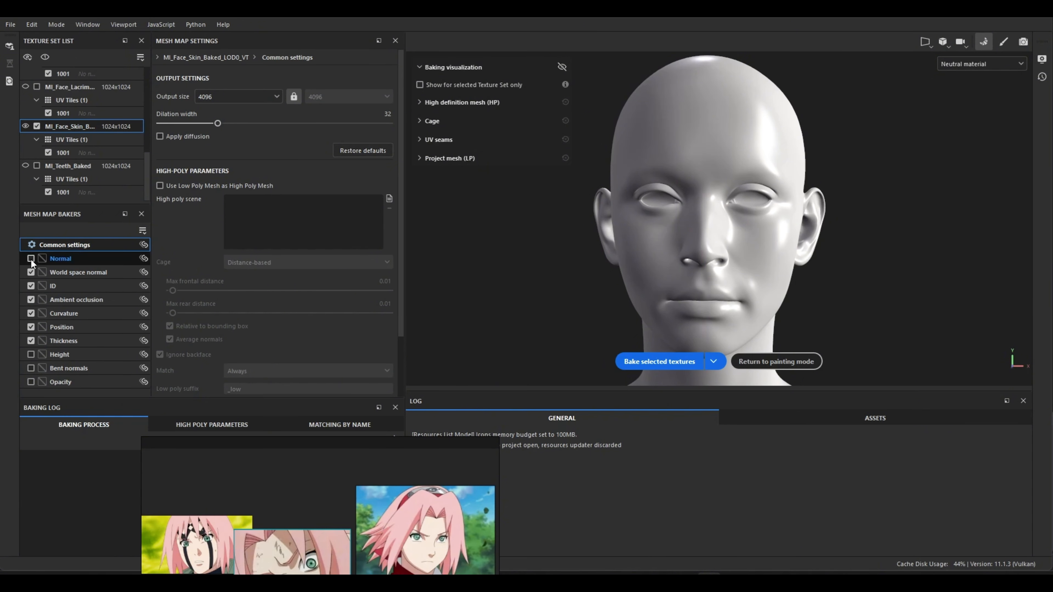
{"action": "left_click", "coordinate": [35, 357]}
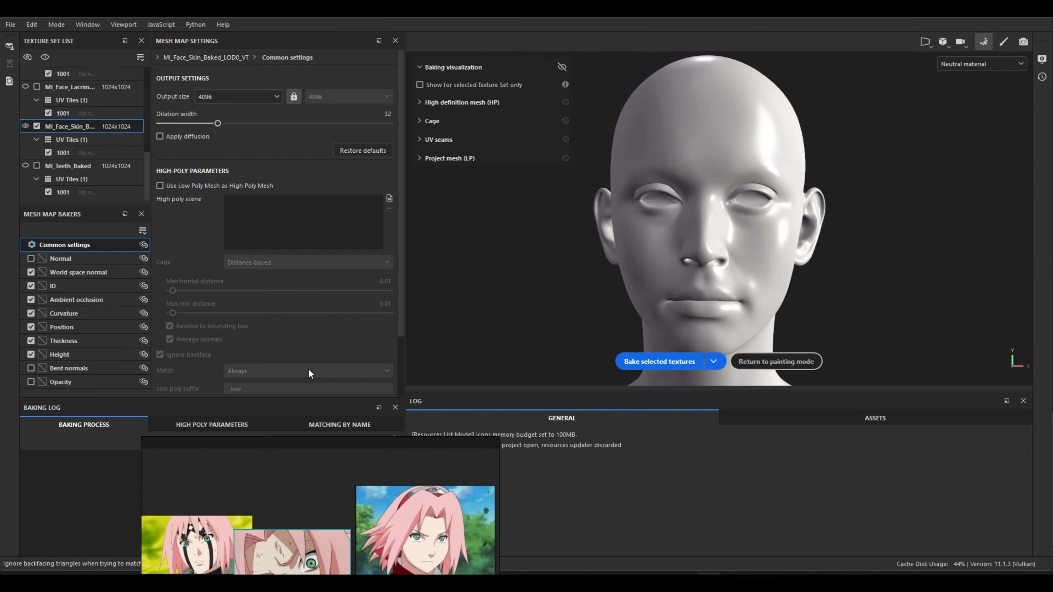
{"action": "left_click_drag", "start_coordinate": [413, 452], "coordinate": [282, 456]}
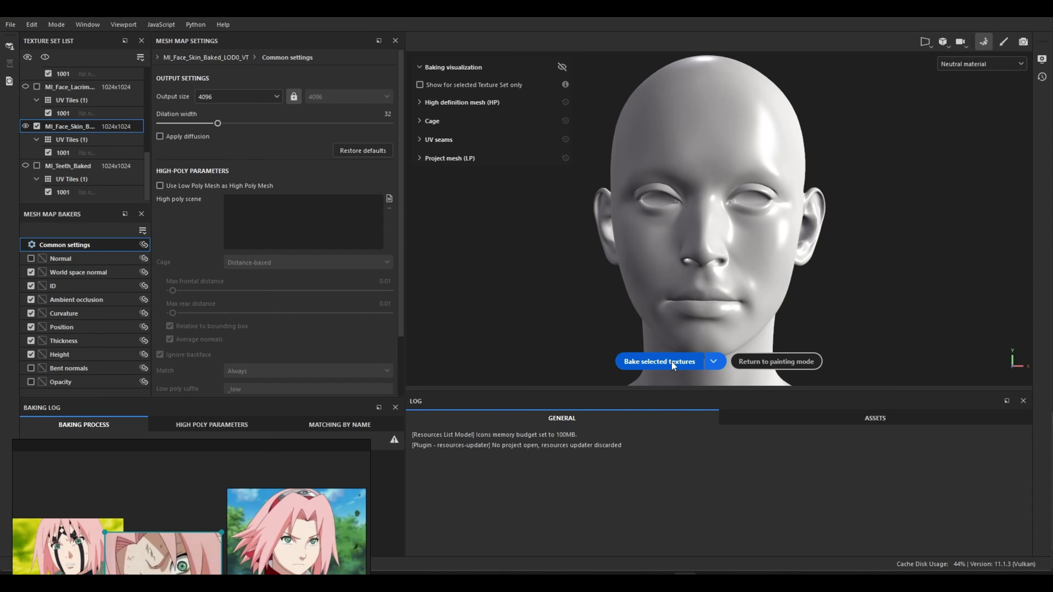
Return to painting mode and assign T_Head_N_VT as the face skin's normal mesh map
{"action": "left_click", "coordinate": [759, 353]}
{"action": "left_click", "coordinate": [881, 288]}
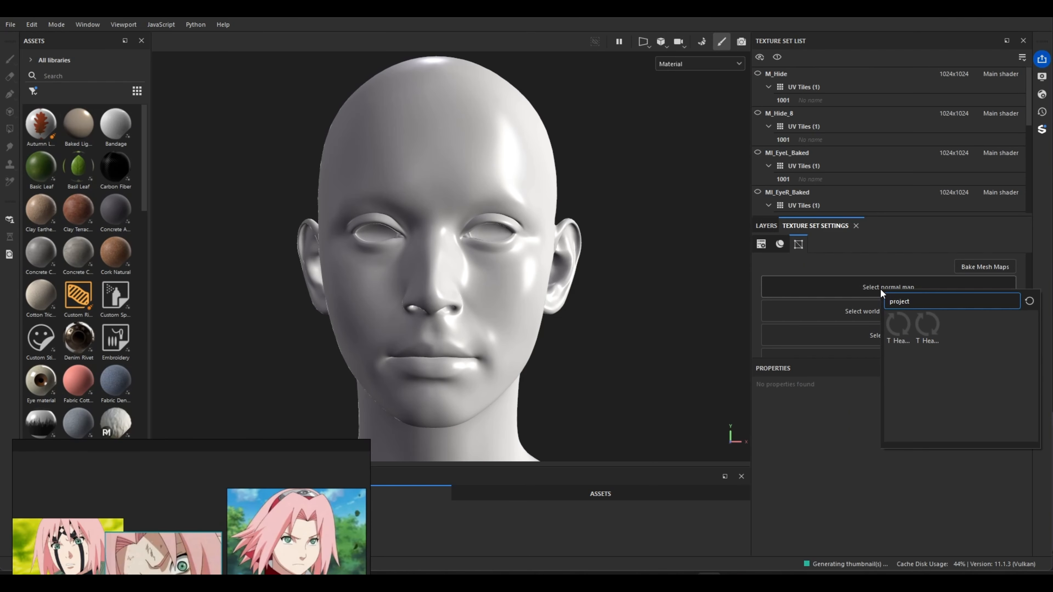
{"action": "left_click", "coordinate": [929, 330]}
{"action": "scroll", "coordinate": [608, 334], "scroll_direction": "up", "scroll_amount": 5}
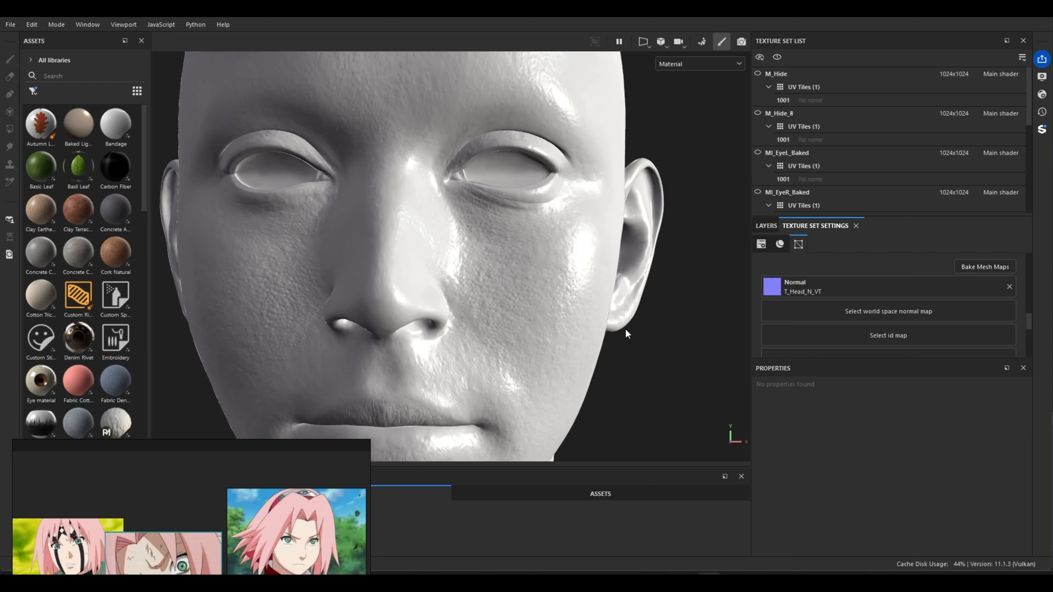
{"action": "scroll", "coordinate": [624, 330], "scroll_direction": "down", "scroll_amount": 4}
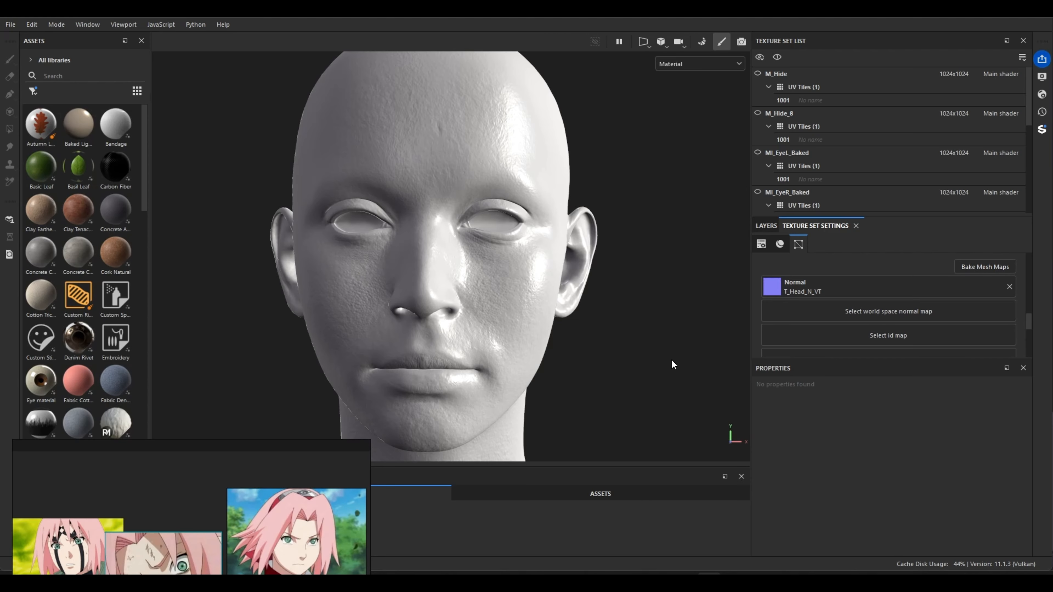
Bake the selected mesh maps for the face skin, return to painting mode and check them on the head
{"action": "left_click", "coordinate": [988, 267]}
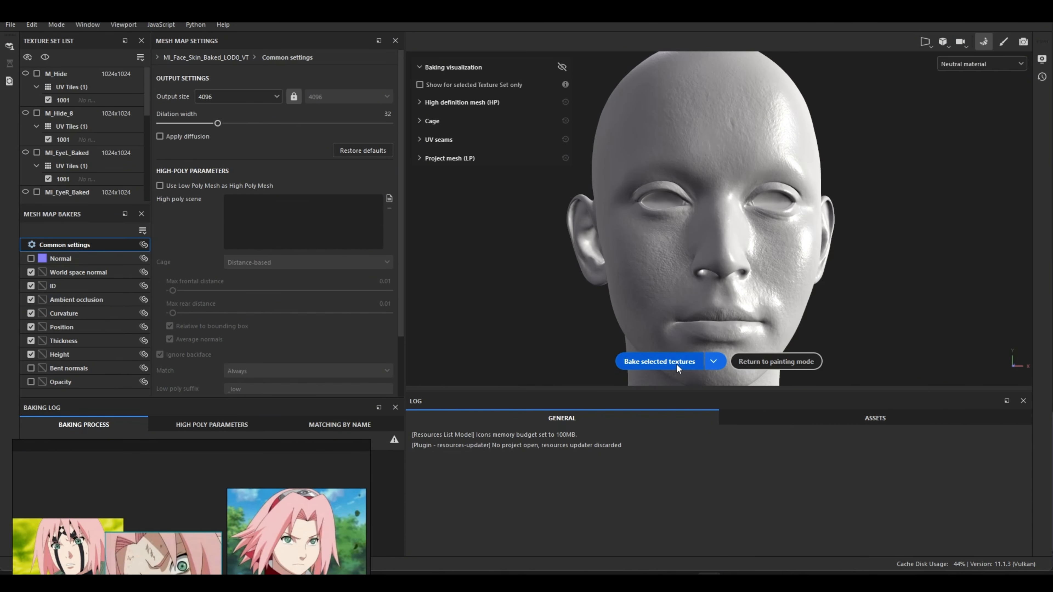
{"action": "left_click", "coordinate": [715, 365]}
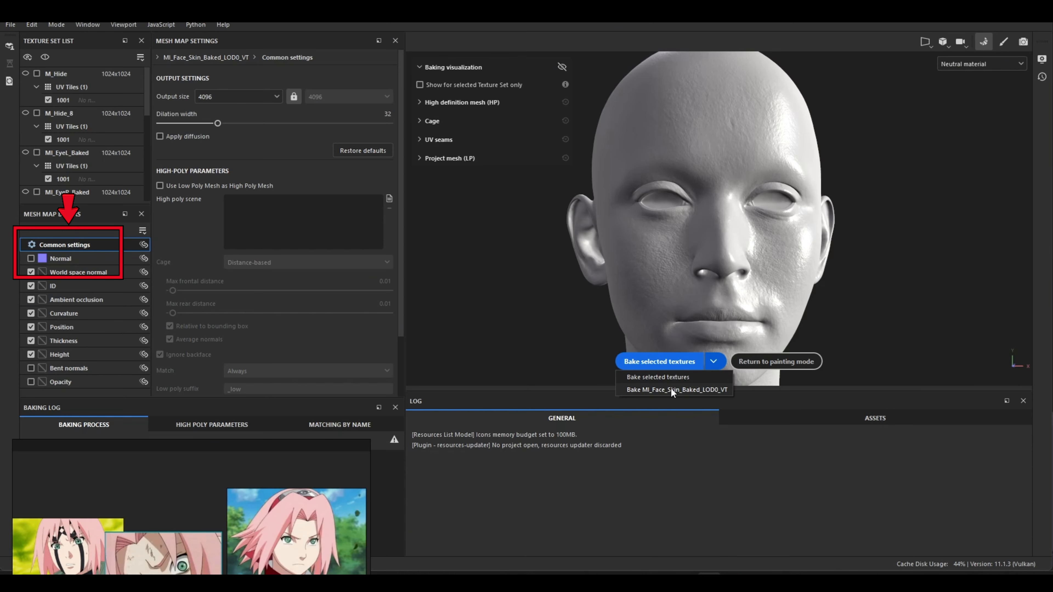
{"action": "left_click", "coordinate": [670, 377]}
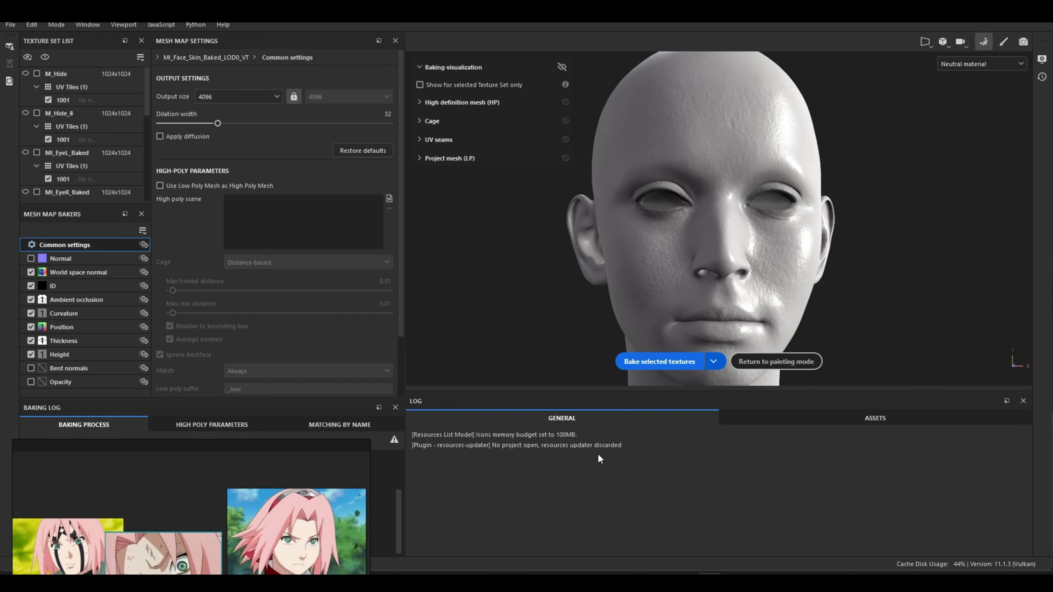
{"action": "left_click", "coordinate": [777, 361]}
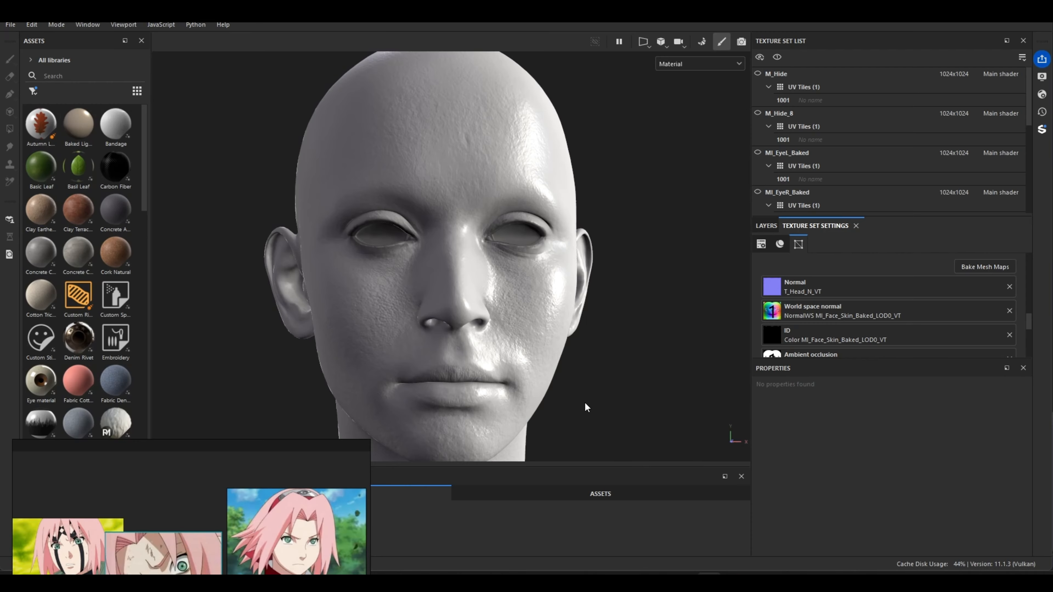
{"action": "mouse_move", "coordinate": [586, 404]}
{"action": "left_mouse_down", "text": "alt"}
{"action": "mouse_move", "coordinate": [599, 341]}
{"action": "mouse_move", "coordinate": [600, 354]}
{"action": "mouse_move", "coordinate": [629, 334]}
{"action": "mouse_move", "coordinate": [616, 358]}
{"action": "mouse_move", "coordinate": [592, 357]}
{"action": "left_mouse_up", "text": "alt"}
{"action": "scroll", "coordinate": [831, 323], "scroll_direction": "down", "scroll_amount": 3}
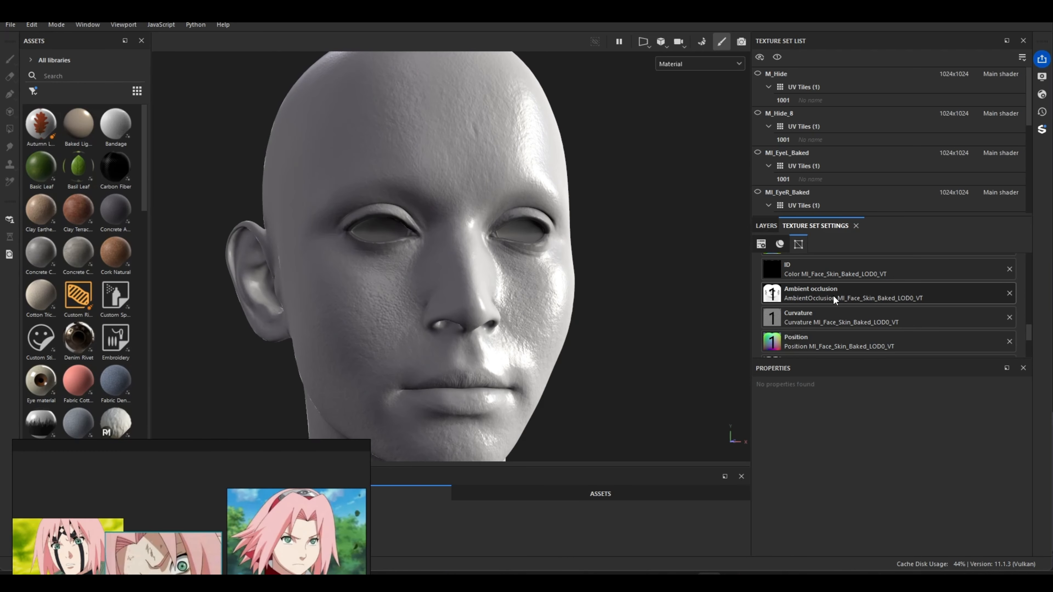
{"action": "left_click_drag", "start_coordinate": [644, 321], "coordinate": [625, 328], "text": "alt"}
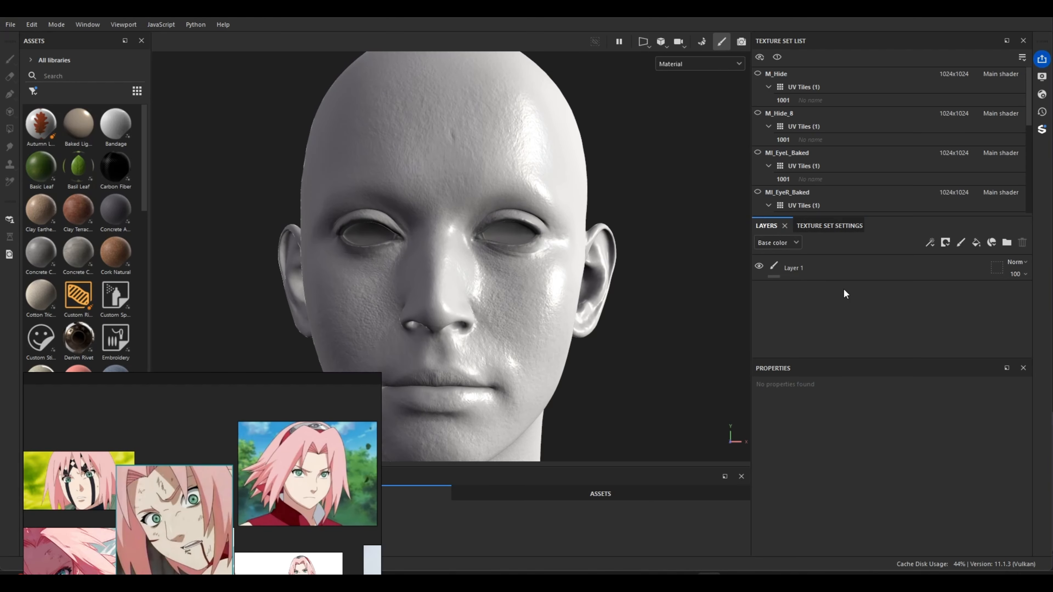
Add a fill layer above Layer 1 and rename it BaseSkin
{"action": "right_click", "coordinate": [830, 315]}
{"action": "left_click", "coordinate": [813, 301]}
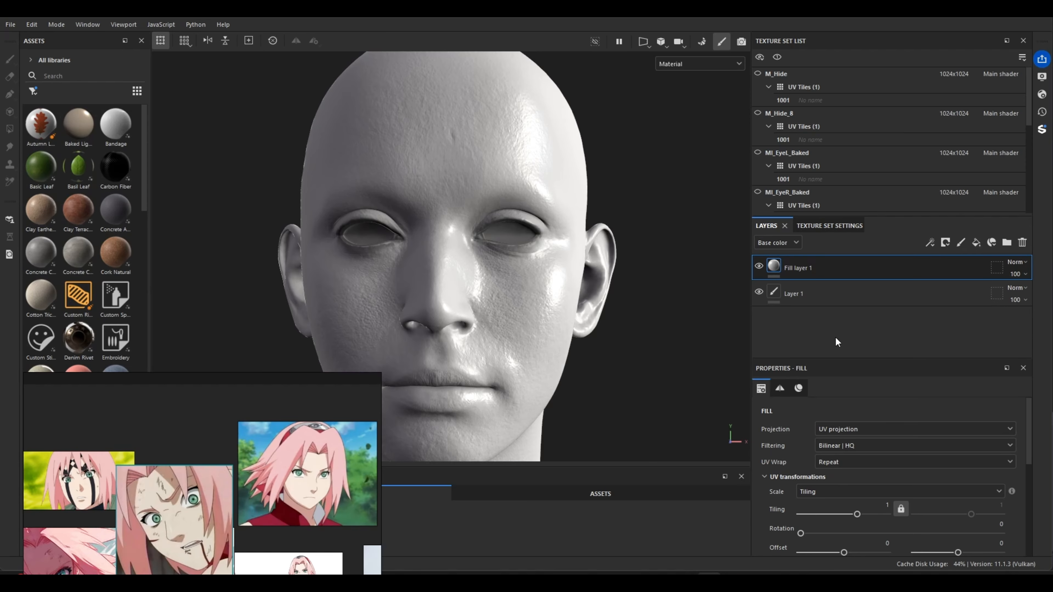
{"action": "double_click", "coordinate": [797, 269]}
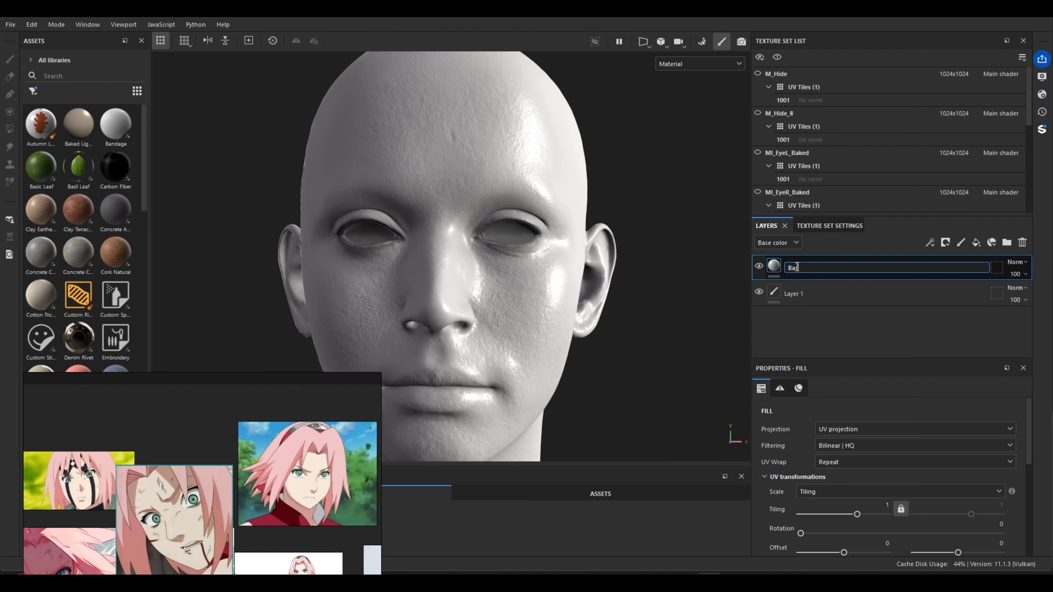
{"action": "type", "text": "BaseSkin"}
{"action": "key", "text": "Return"}
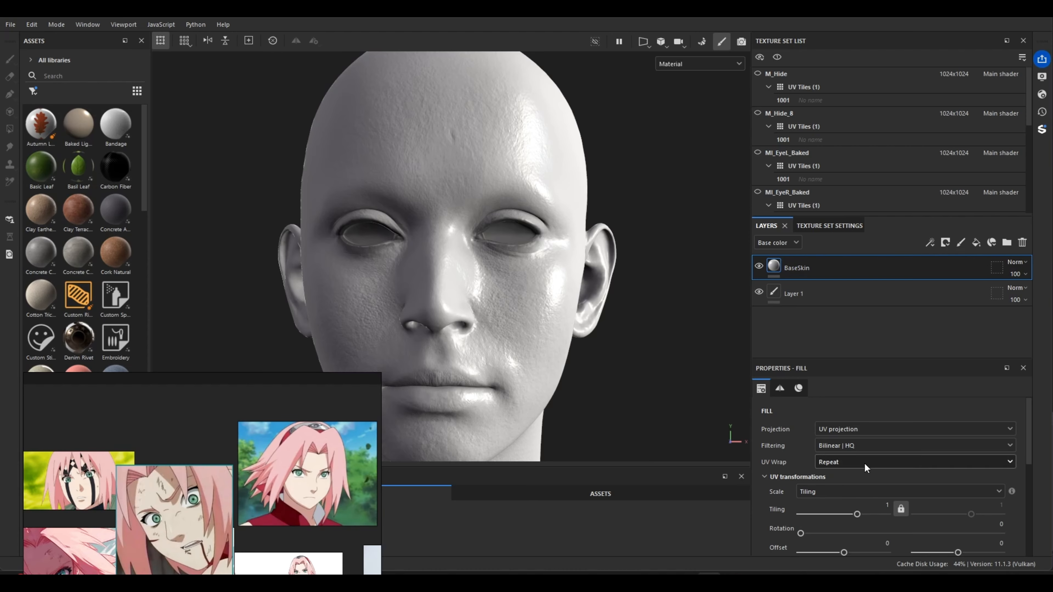
Assign the T_Head_LOD5to7_BC_VT texture as the BaseSkin layer's base color
{"action": "scroll", "coordinate": [848, 483], "scroll_direction": "down", "scroll_amount": 5}
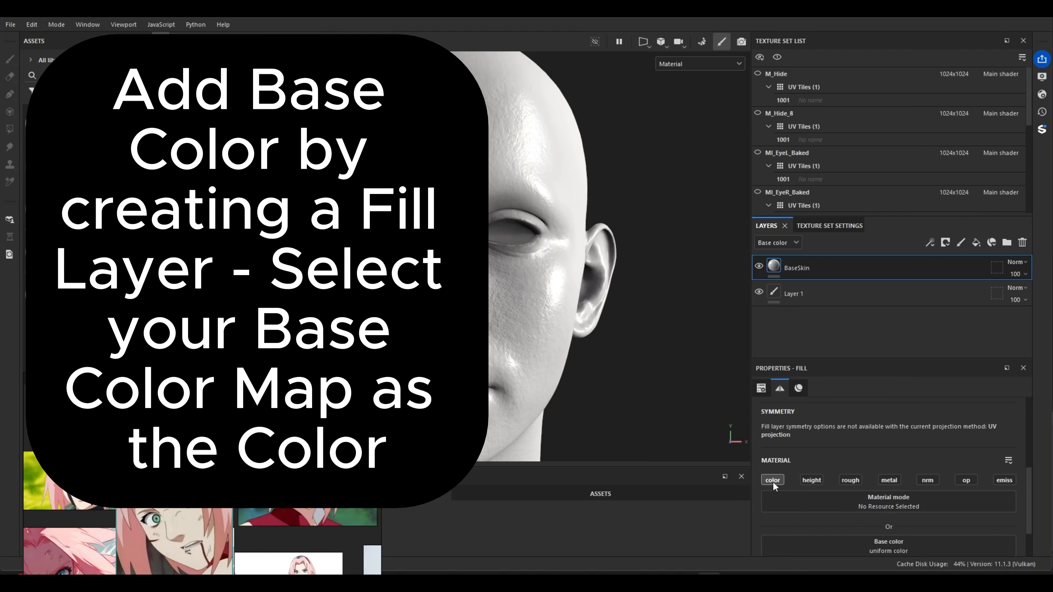
{"action": "scroll", "coordinate": [891, 488], "scroll_direction": "down", "scroll_amount": 3}
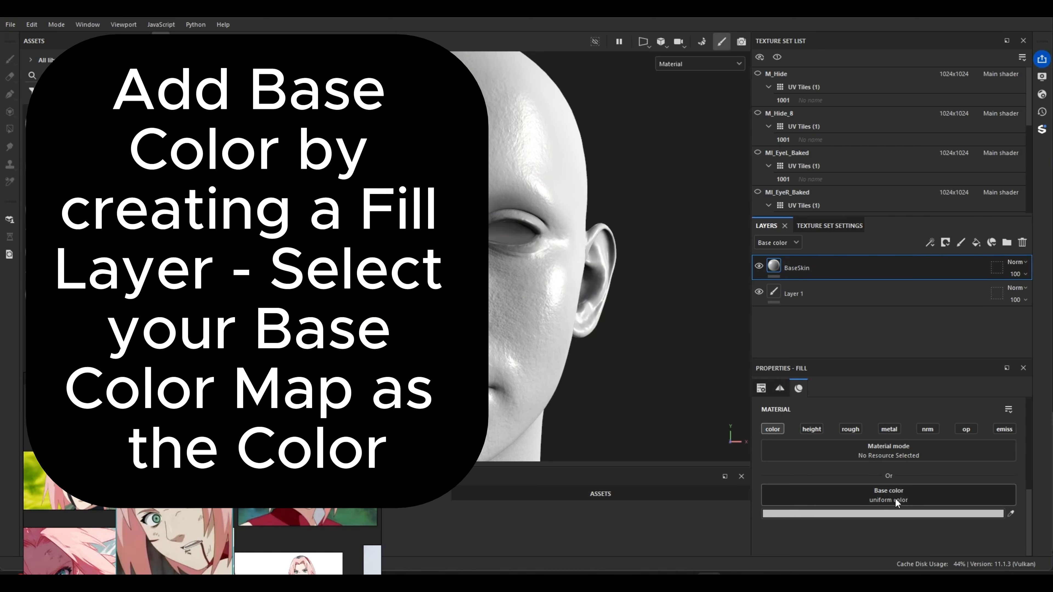
{"action": "left_click", "coordinate": [894, 499]}
{"action": "left_click", "coordinate": [985, 463]}
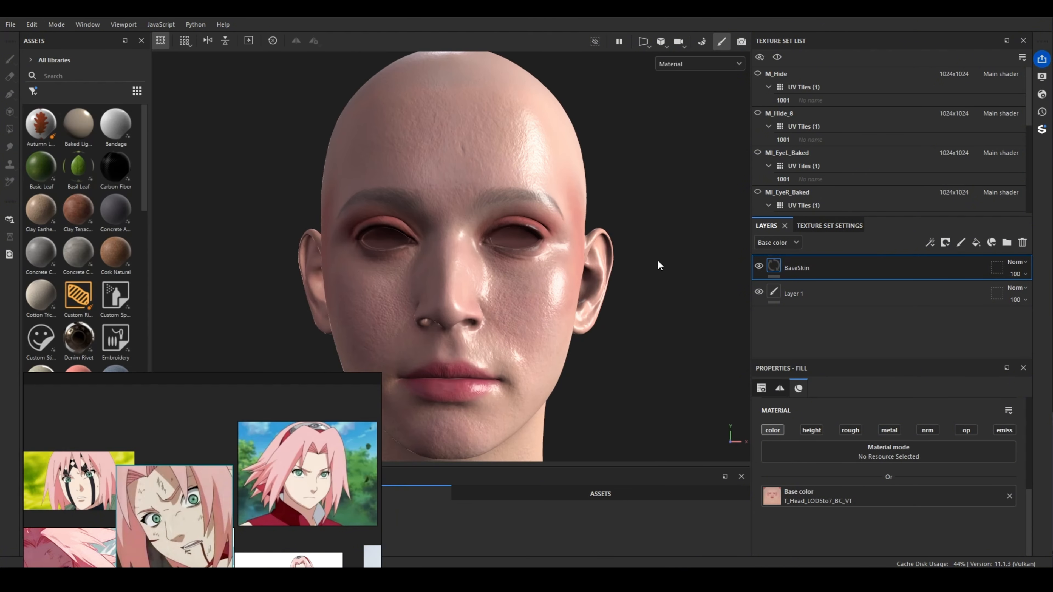
{"action": "left_click_drag", "start_coordinate": [659, 265], "coordinate": [675, 237], "text": "alt"}
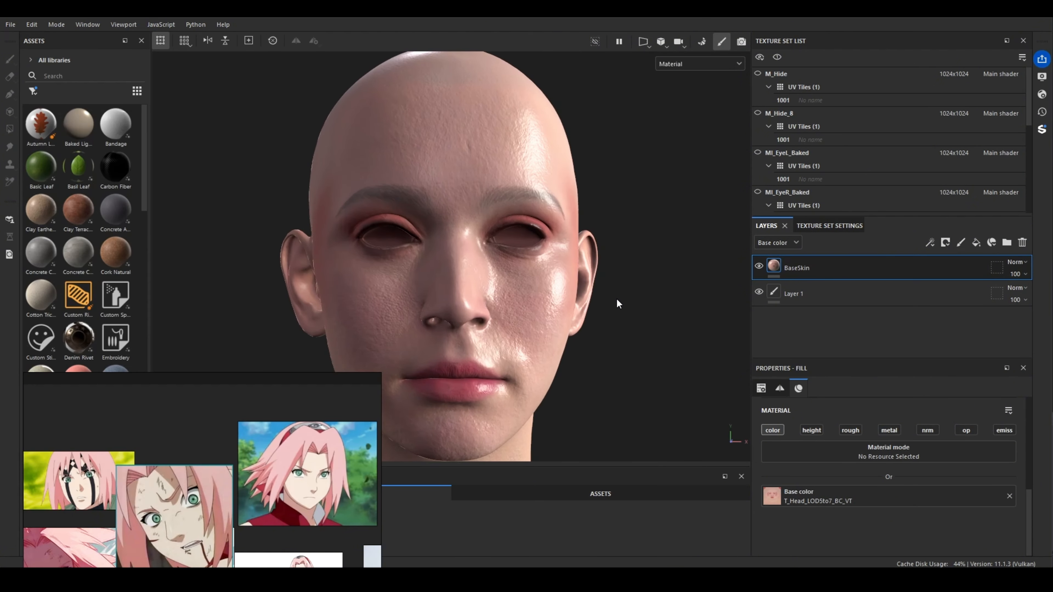
Add a fill layer above BaseSkin and disable its color channel
{"action": "left_click", "coordinate": [976, 244]}
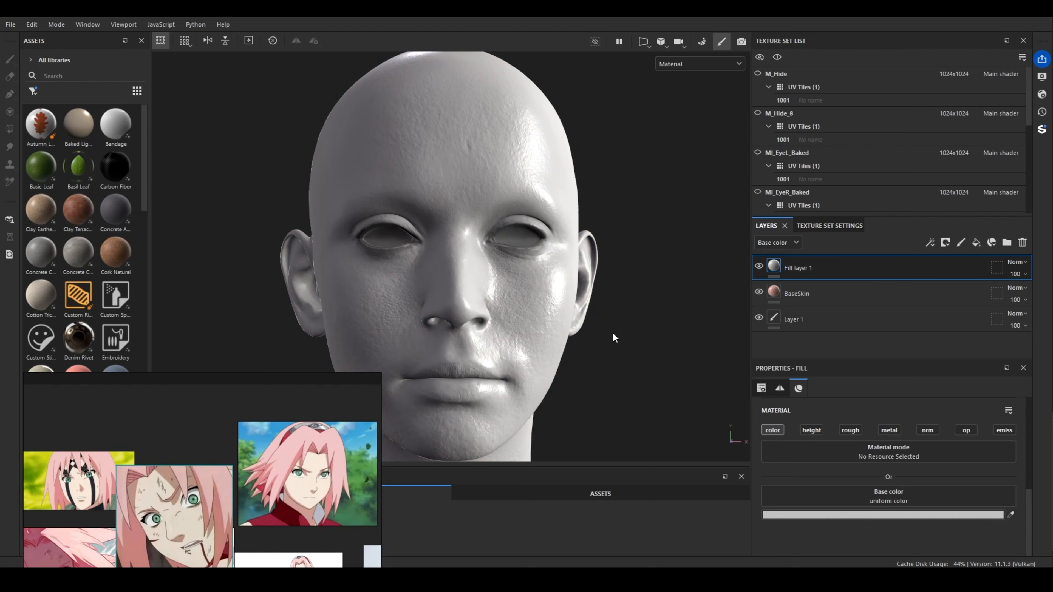
{"action": "left_click_drag", "start_coordinate": [615, 337], "coordinate": [633, 333], "text": "alt"}
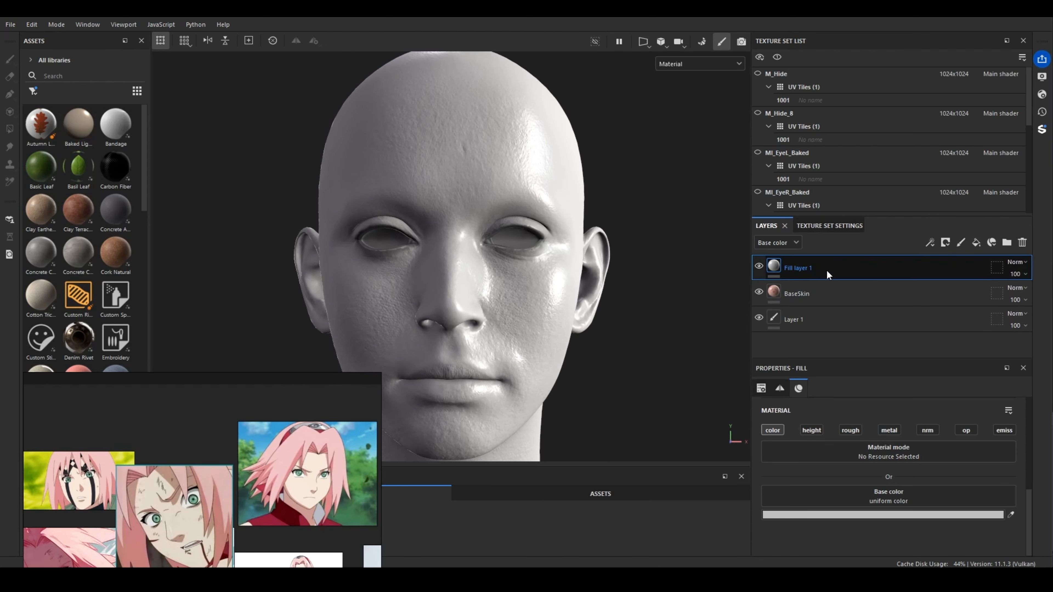
{"action": "left_click", "coordinate": [773, 430]}
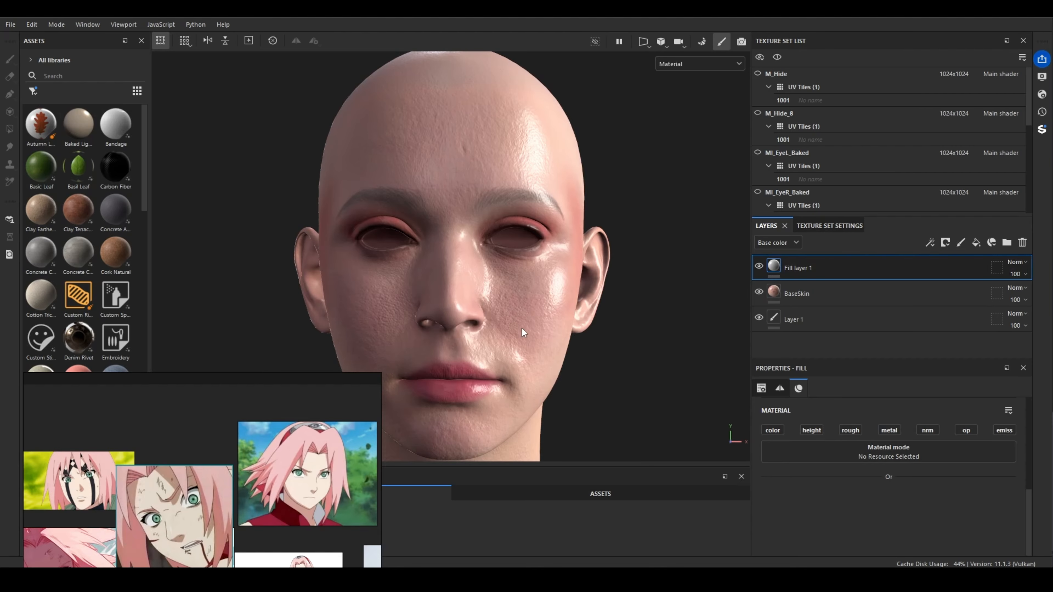
Enable the roughness channel on BaseSkin and raise its value so the skin is less glossy
{"action": "left_click", "coordinate": [838, 298]}
{"action": "left_click", "coordinate": [850, 430]}
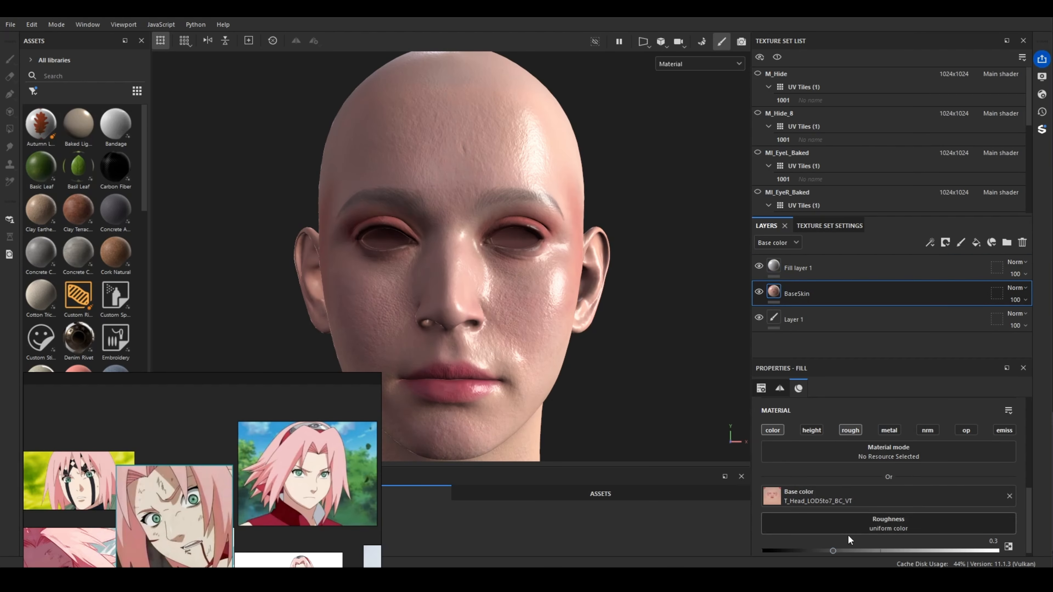
{"action": "left_click_drag", "start_coordinate": [833, 551], "coordinate": [944, 552]}
Enable the height channel on Fill layer 1 at -0.2685 and enable its normal channel as well
{"action": "left_click", "coordinate": [809, 268]}
{"action": "left_click_drag", "start_coordinate": [514, 316], "coordinate": [642, 359], "text": "alt"}
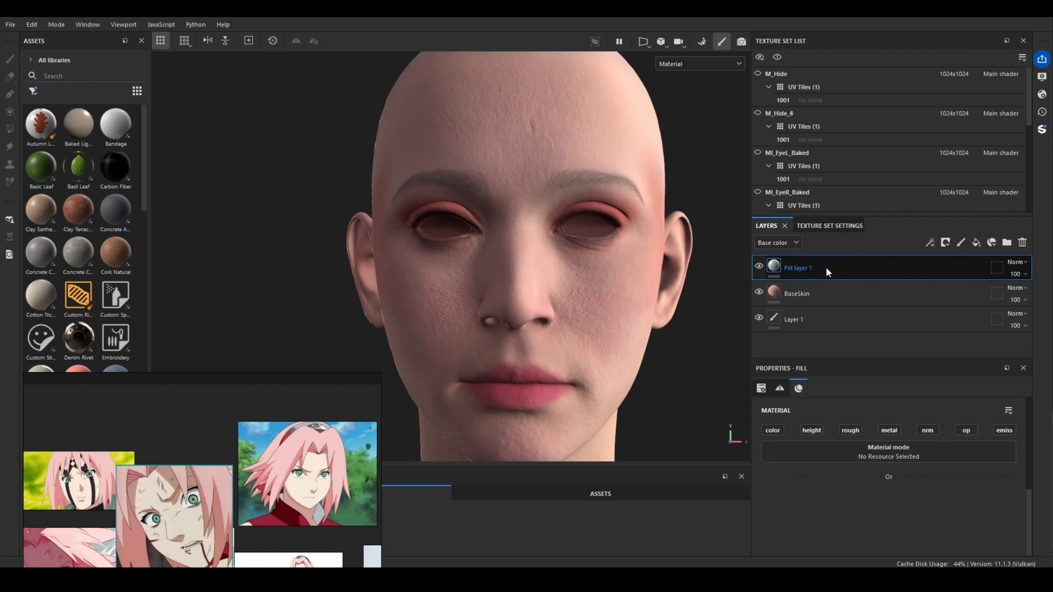
{"action": "left_click", "coordinate": [812, 431]}
{"action": "left_click_drag", "start_coordinate": [881, 524], "coordinate": [848, 526]}
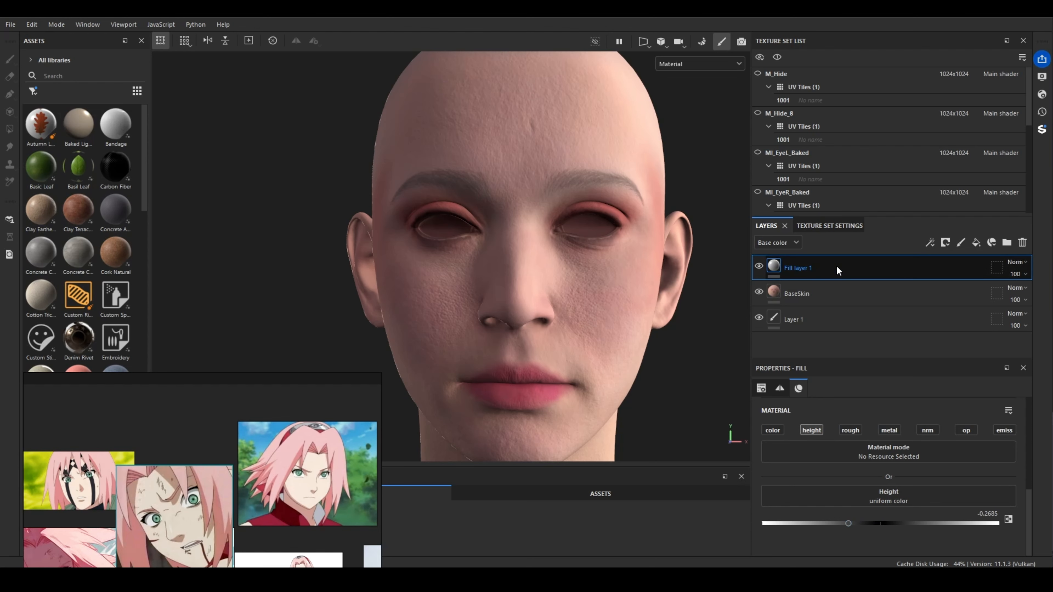
{"action": "left_click", "coordinate": [928, 430]}
{"action": "scroll", "coordinate": [879, 510], "scroll_direction": "down", "scroll_amount": 1}
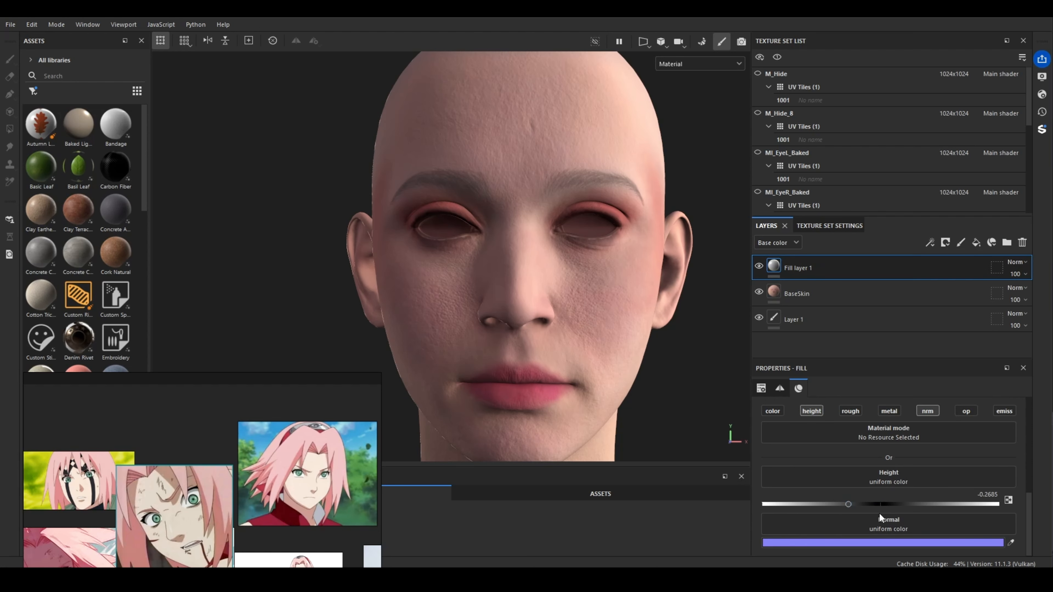
Add a black mask to Fill layer 1 with a paint effect on it
{"action": "right_click", "coordinate": [831, 269]}
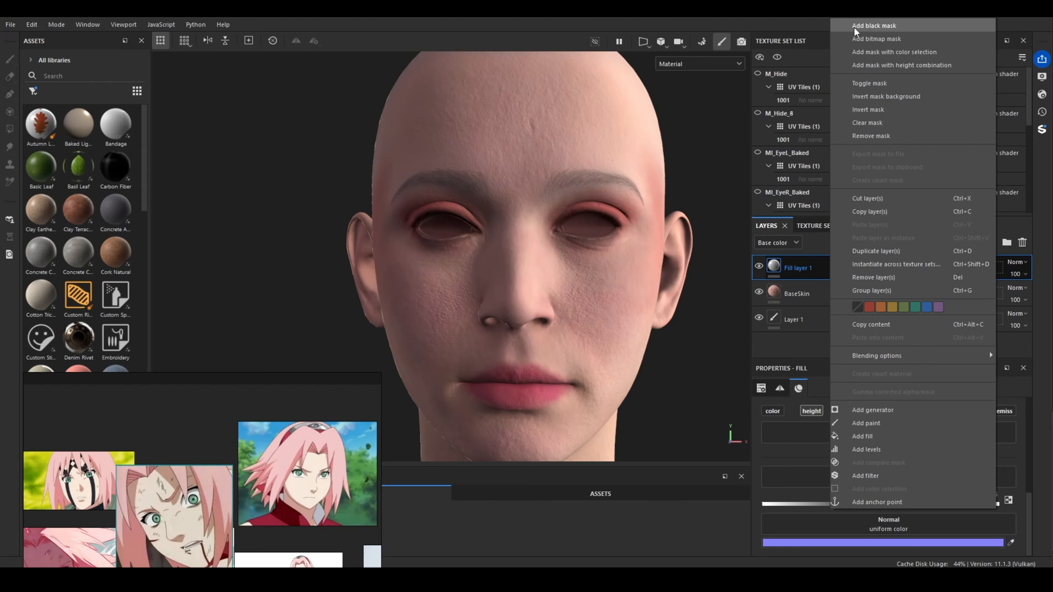
{"action": "left_click", "coordinate": [874, 26]}
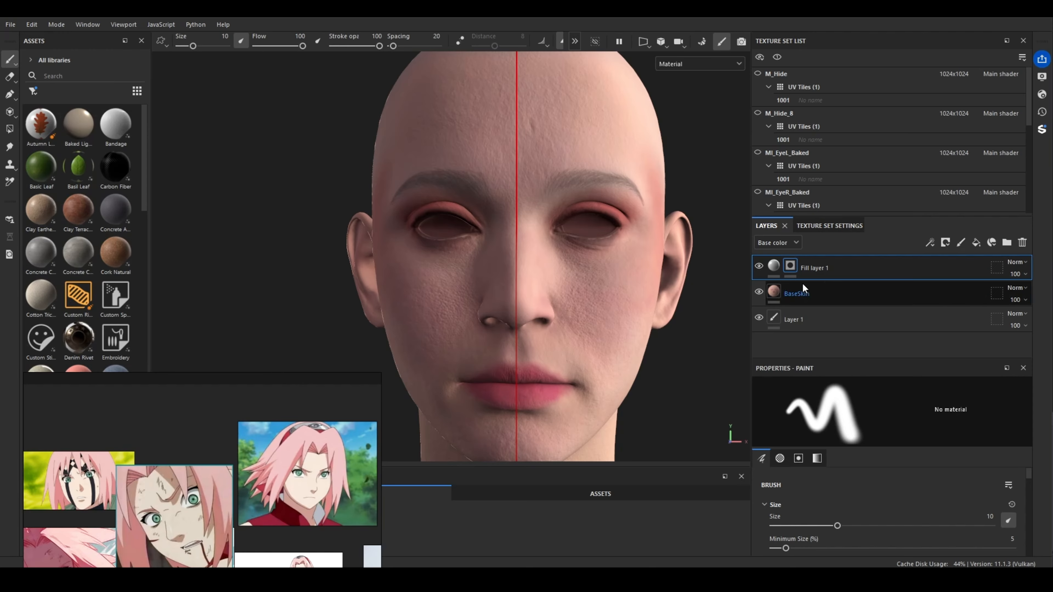
{"action": "right_click", "coordinate": [795, 267]}
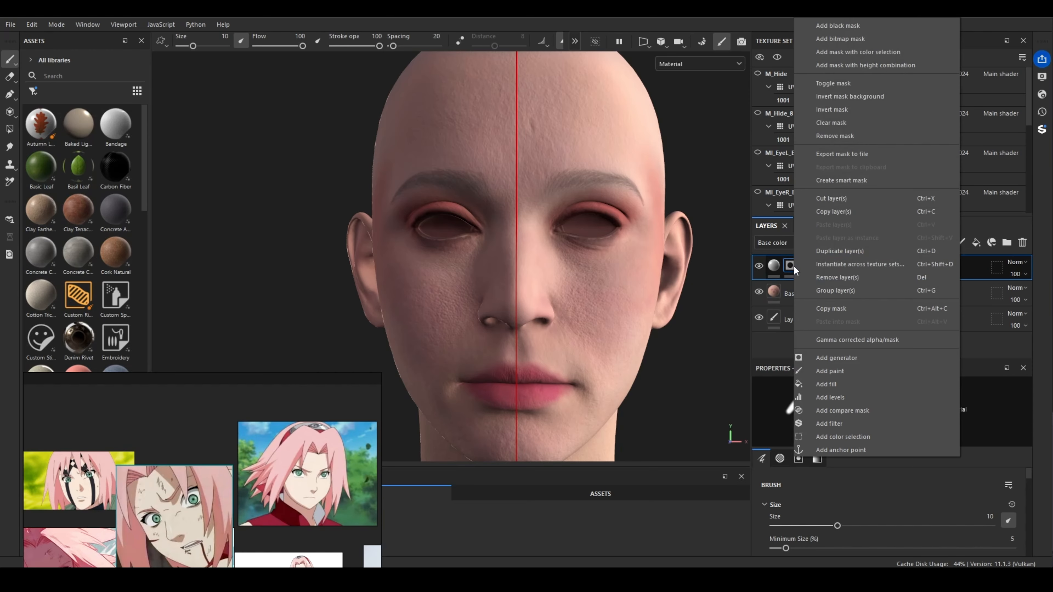
{"action": "left_click", "coordinate": [830, 371]}
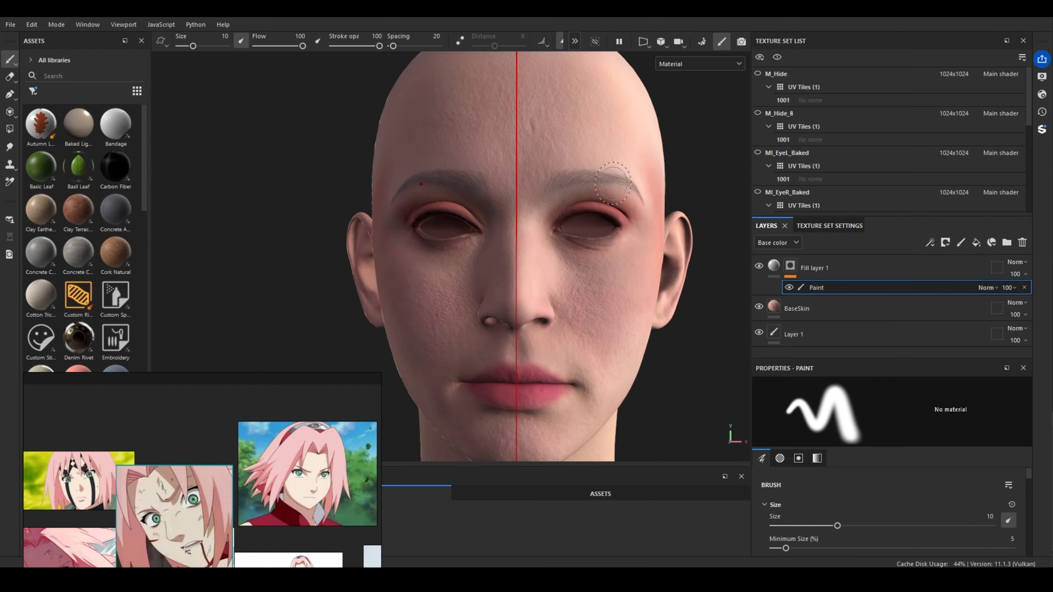
Turn off symmetry and choose the Chalk Bold brush for painting the mask
{"action": "key", "text": "l"}
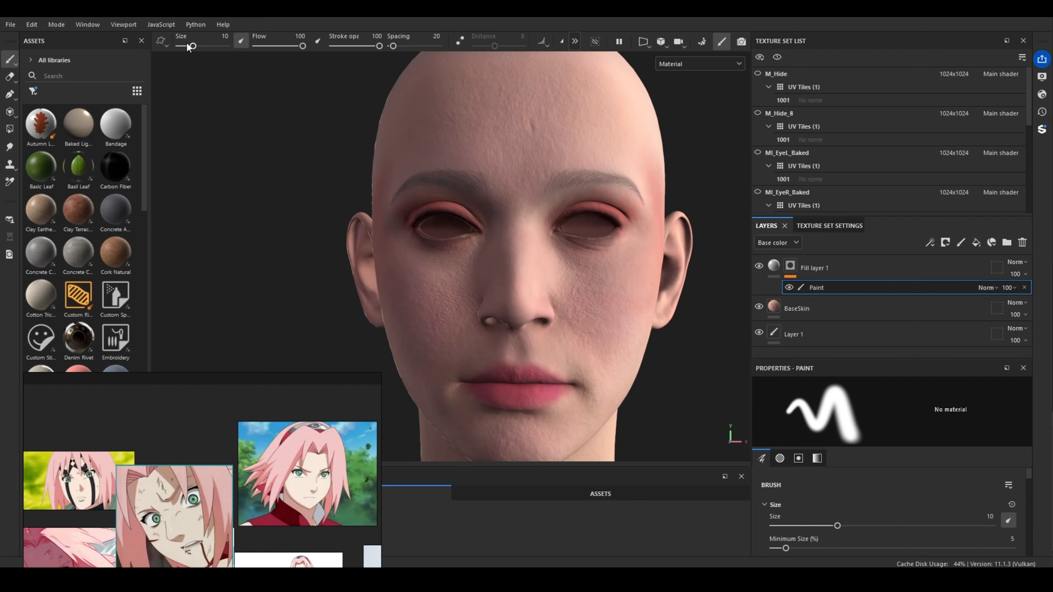
{"action": "left_click_drag", "start_coordinate": [188, 47], "coordinate": [182, 47]}
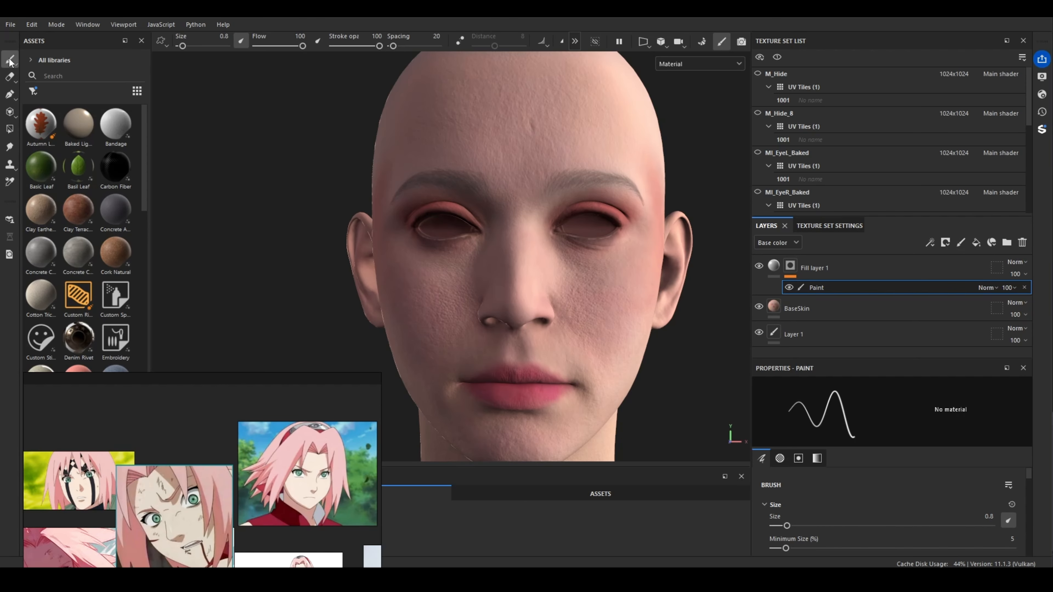
{"action": "left_click", "coordinate": [33, 91]}
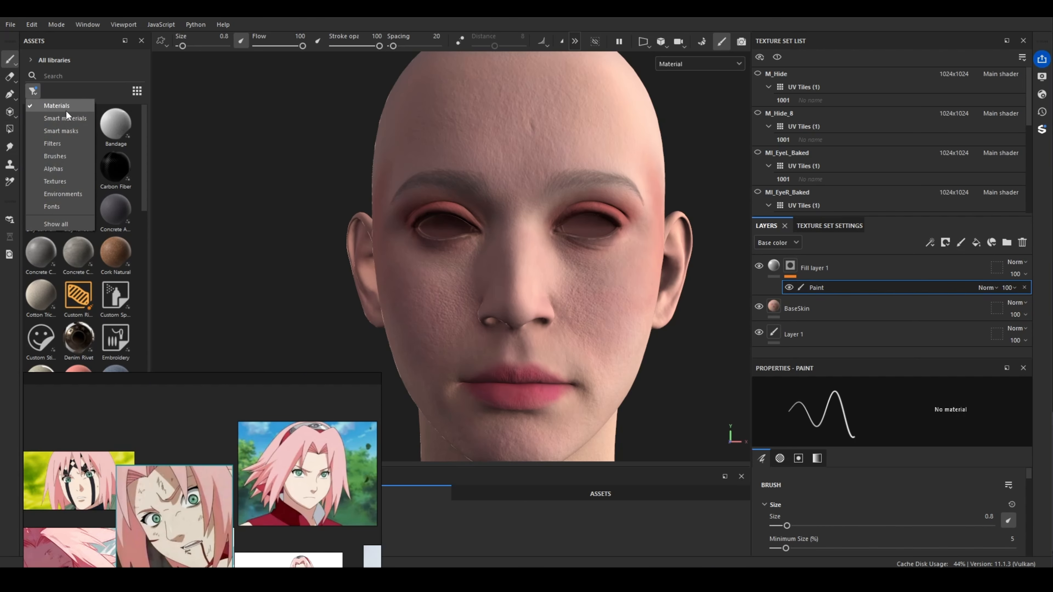
{"action": "left_click", "coordinate": [60, 156]}
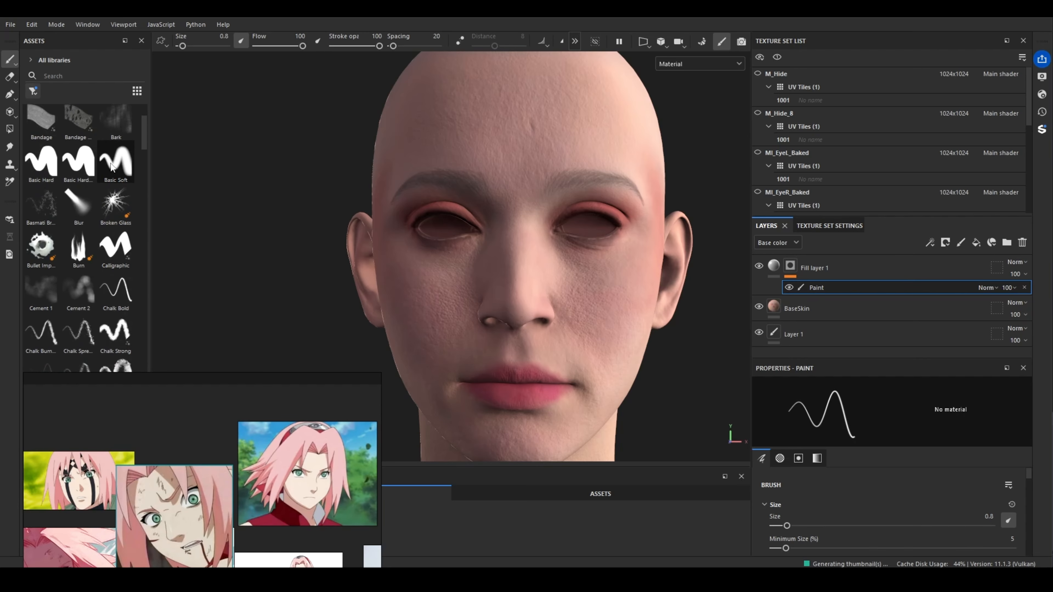
{"action": "left_click", "coordinate": [127, 164]}
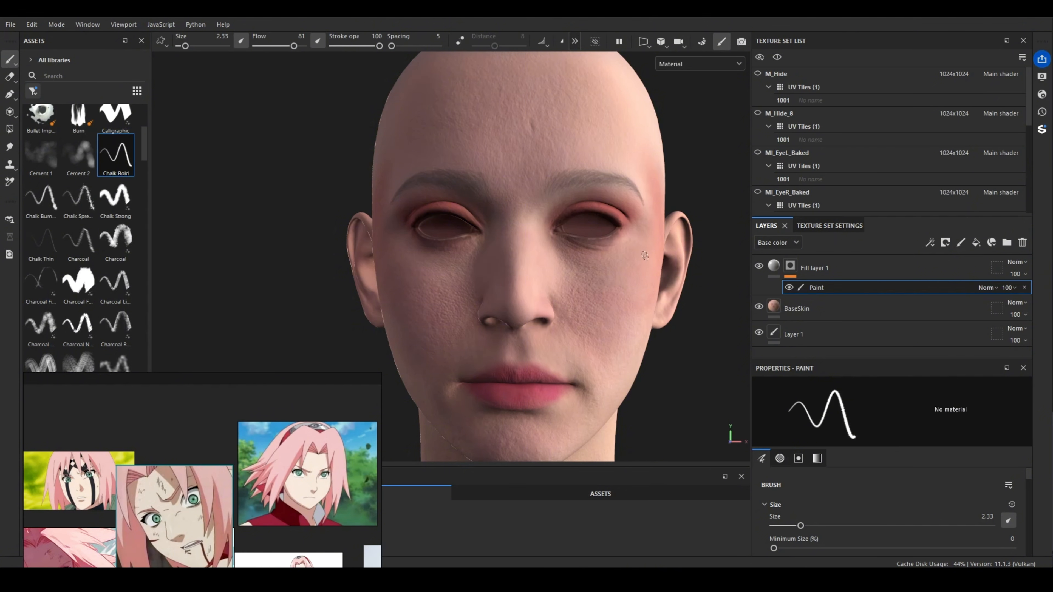
Try a Chalk Bold stroke from the outer cheek toward the nose and undo it
{"action": "scroll", "coordinate": [657, 332], "scroll_direction": "up", "scroll_amount": 4}
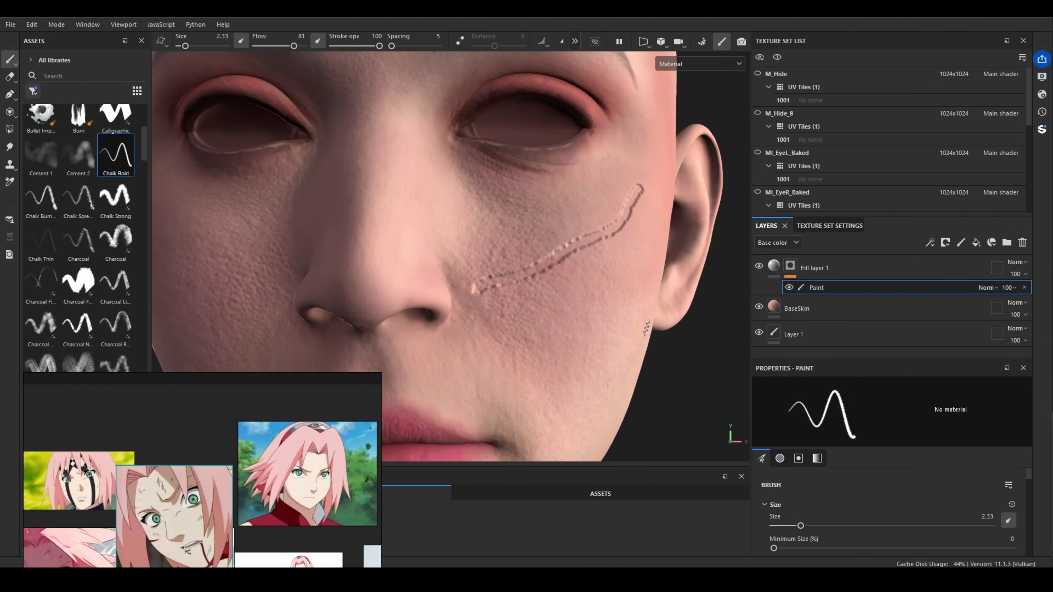
{"action": "key", "text": "ctrl+z"}
{"action": "scroll", "coordinate": [614, 328], "scroll_direction": "down", "scroll_amount": 4}
Enable the color channel on Fill layer 1 and sample a dark red base color from the reference image
{"action": "left_click", "coordinate": [776, 271]}
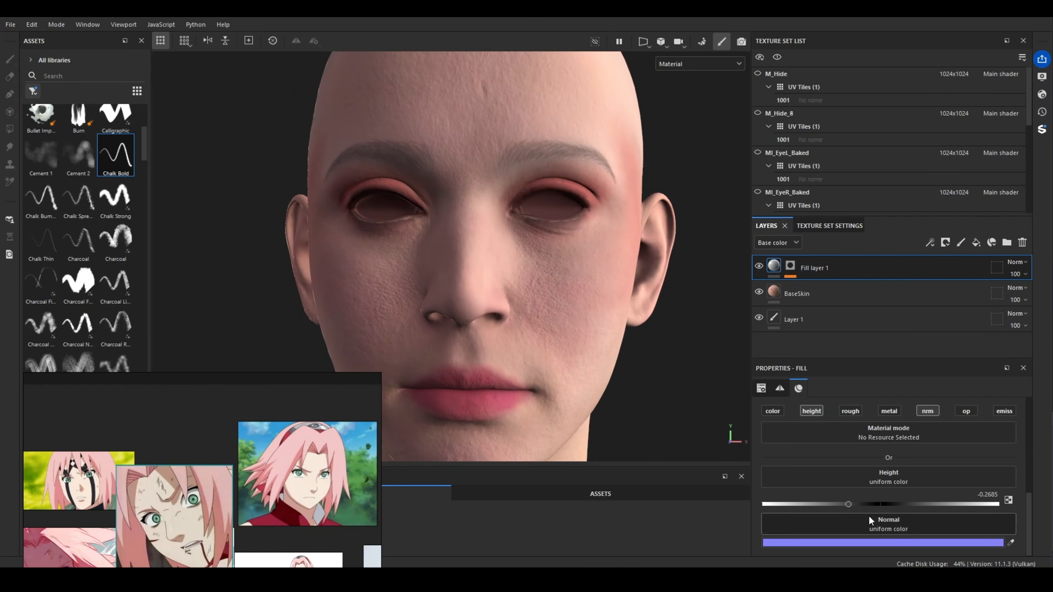
{"action": "left_click", "coordinate": [773, 410]}
{"action": "left_click", "coordinate": [885, 496]}
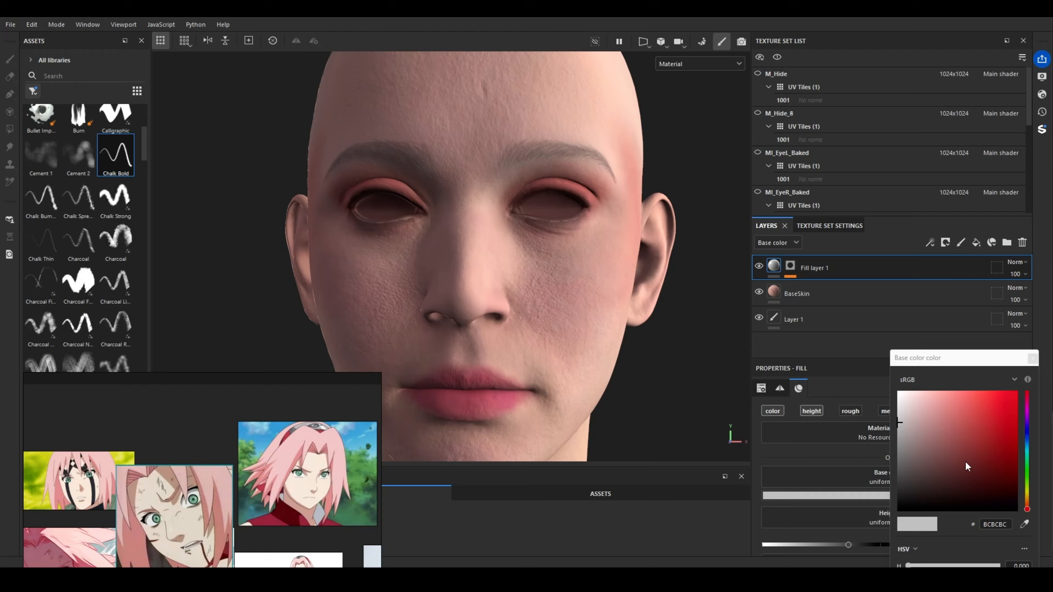
{"action": "left_click", "coordinate": [1001, 400]}
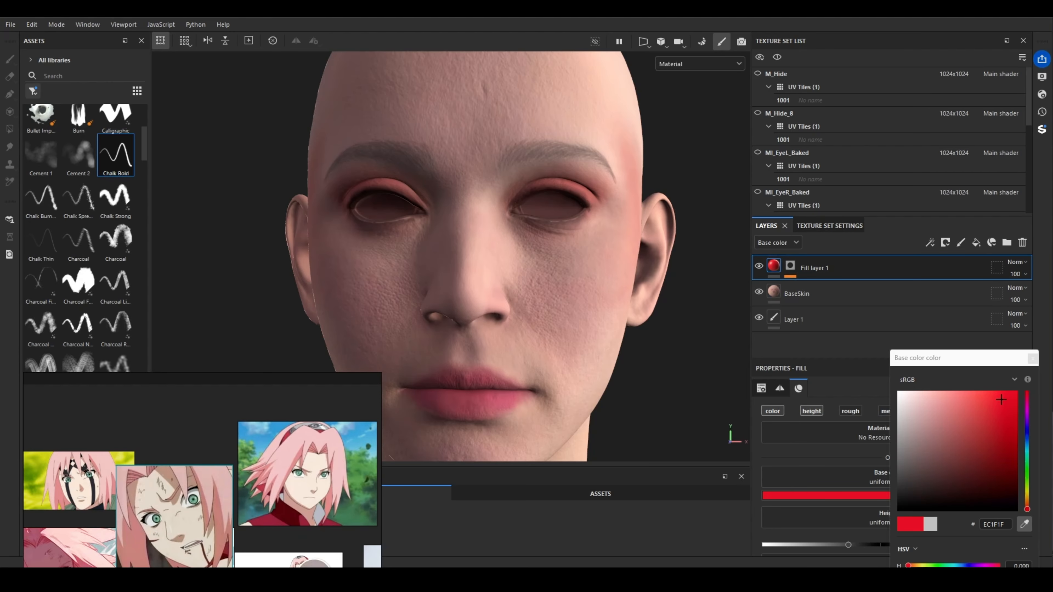
{"action": "left_click", "coordinate": [271, 520]}
{"action": "left_click", "coordinate": [1032, 359]}
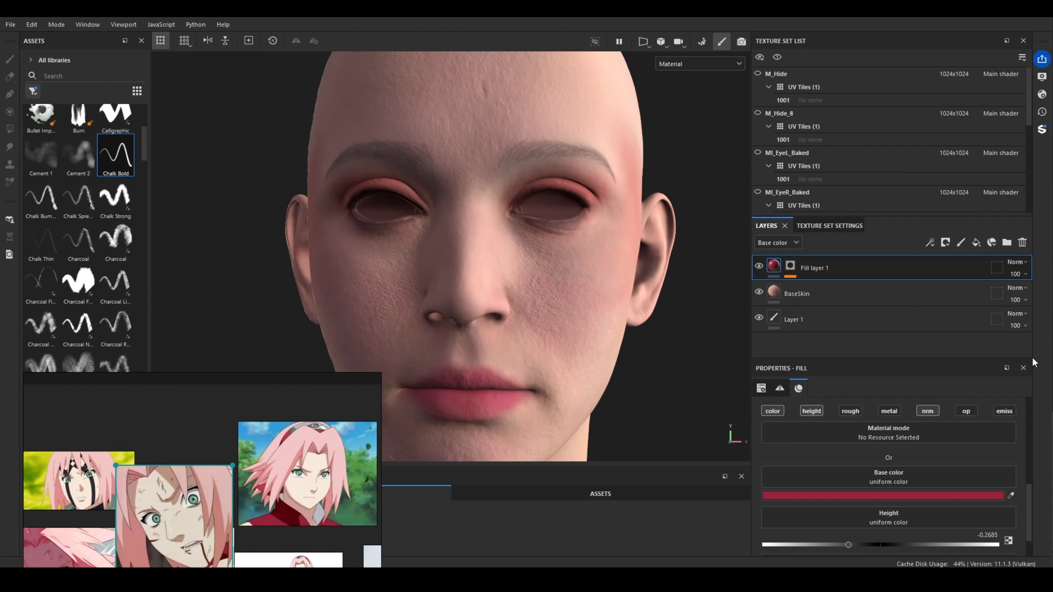
Return to the paint effect in Fill layer 1's mask and turn on Lazy Mouse
{"action": "left_click", "coordinate": [794, 267]}
{"action": "left_click", "coordinate": [851, 287]}
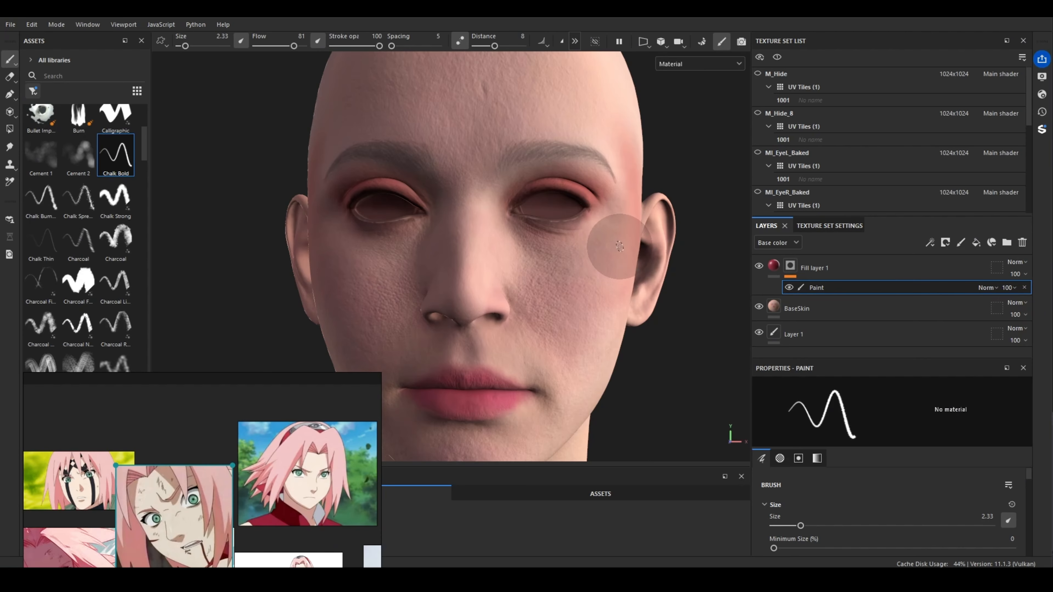
Try one of the Kyle's paint brushes with a short stroke on the cheek and undo it
{"action": "scroll", "coordinate": [110, 241], "scroll_direction": "down", "scroll_amount": 5}
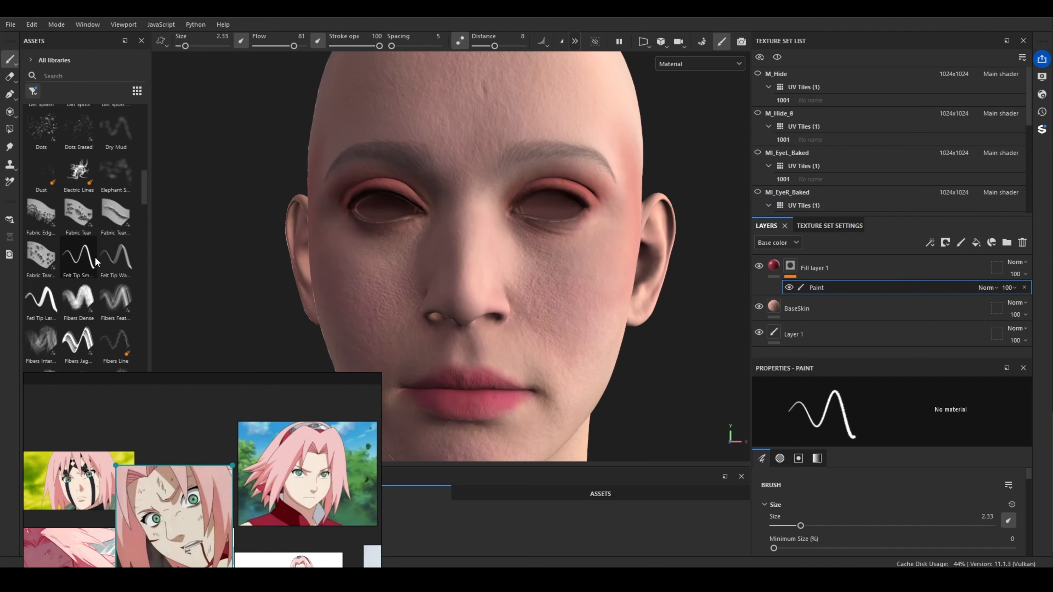
{"action": "scroll", "coordinate": [79, 261], "scroll_direction": "down", "scroll_amount": 15}
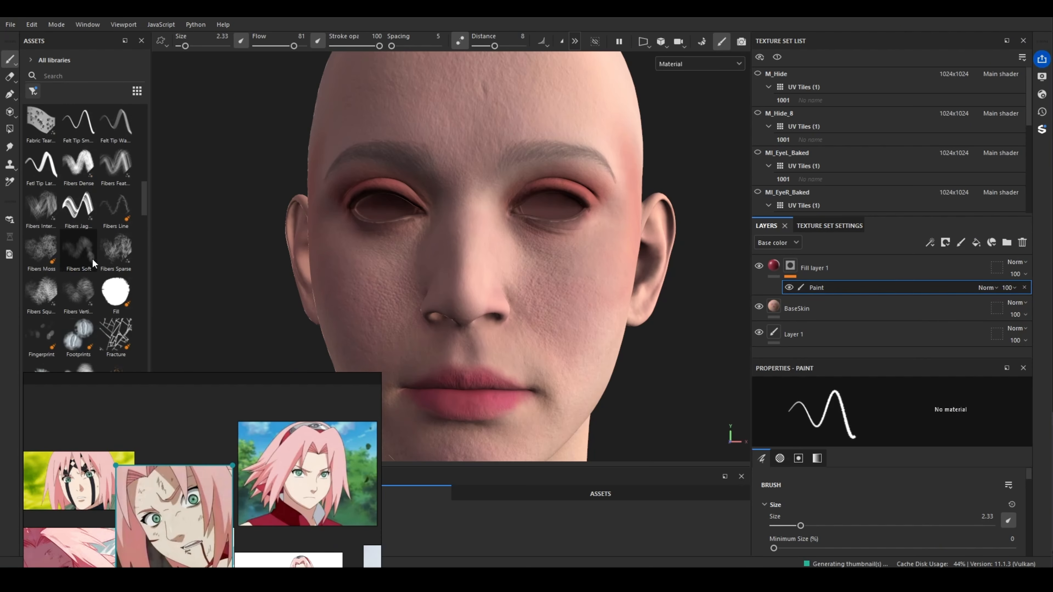
{"action": "scroll", "coordinate": [78, 244], "scroll_direction": "down", "scroll_amount": 5}
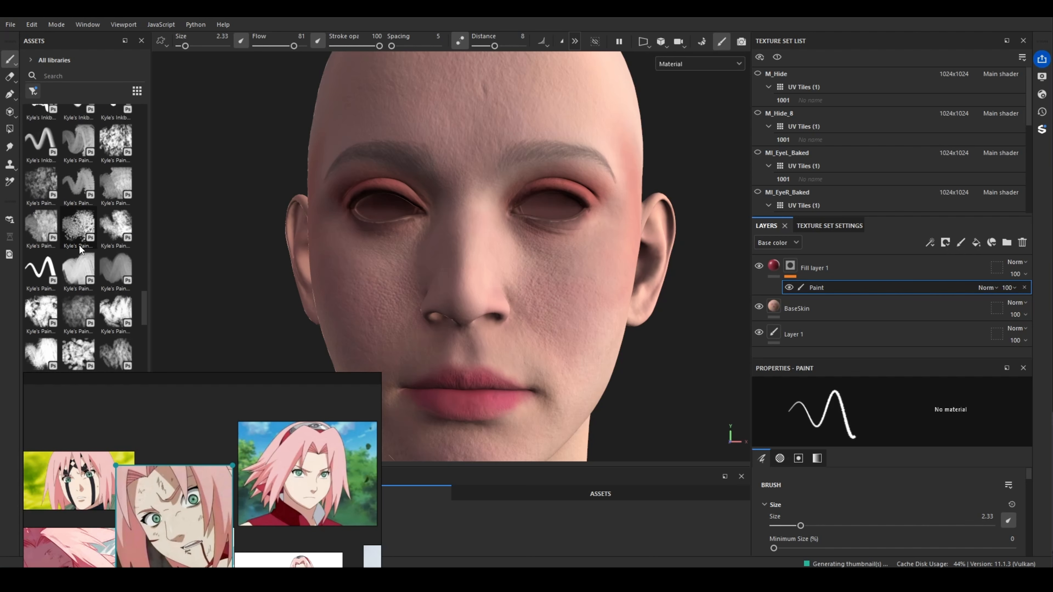
{"action": "left_click", "coordinate": [37, 273]}
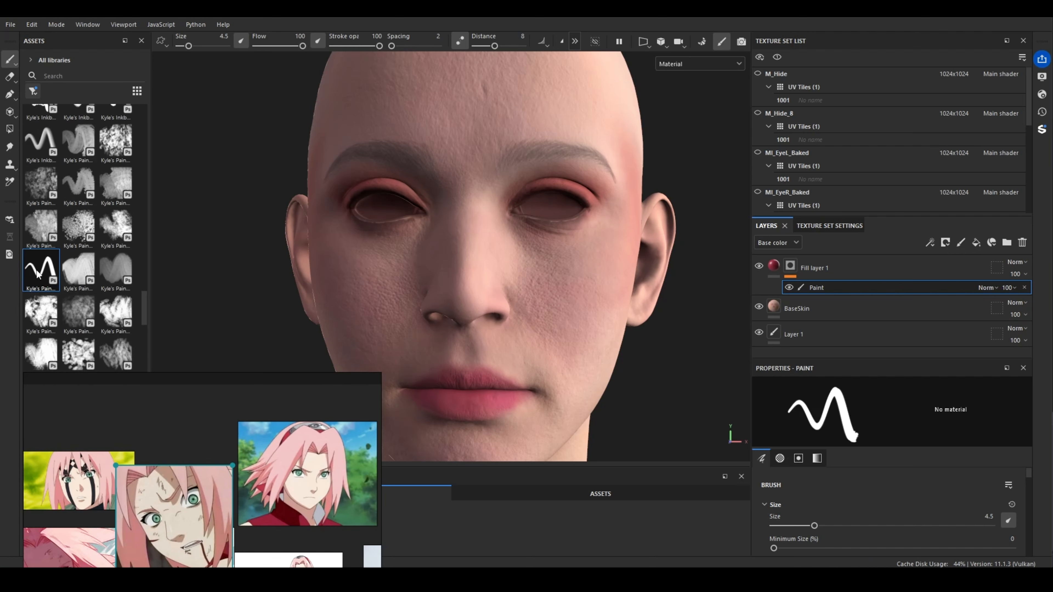
{"action": "left_click_drag", "start_coordinate": [613, 255], "coordinate": [578, 292]}
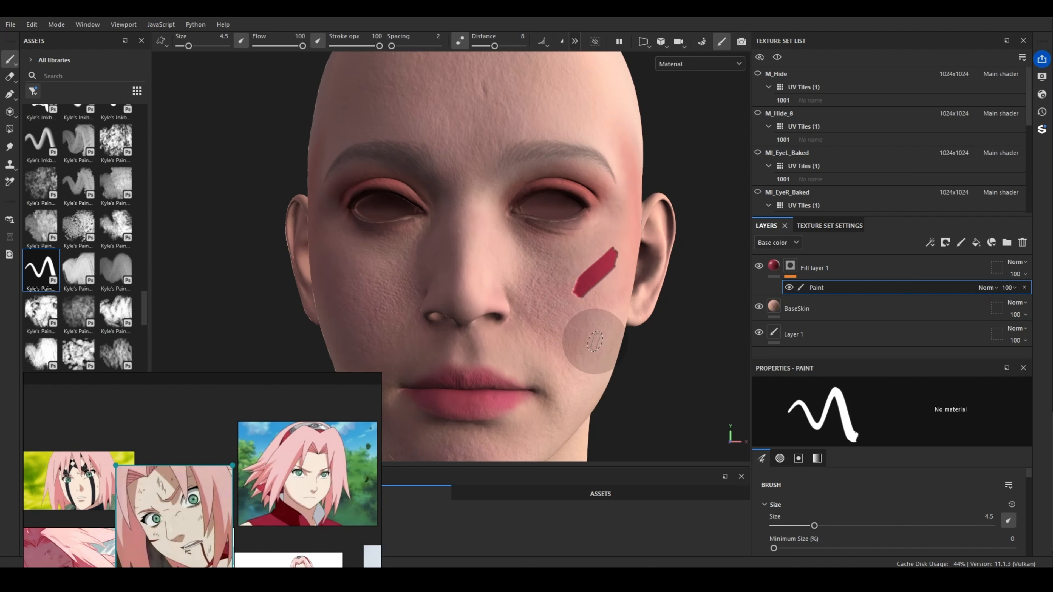
{"action": "key", "text": "ctrl+z"}
Choose the Stitches 2 brush and paint a short diagonal scar stroke on the cheek
{"action": "scroll", "coordinate": [59, 222], "scroll_direction": "down", "scroll_amount": 5}
{"action": "scroll", "coordinate": [81, 247], "scroll_direction": "down", "scroll_amount": 5}
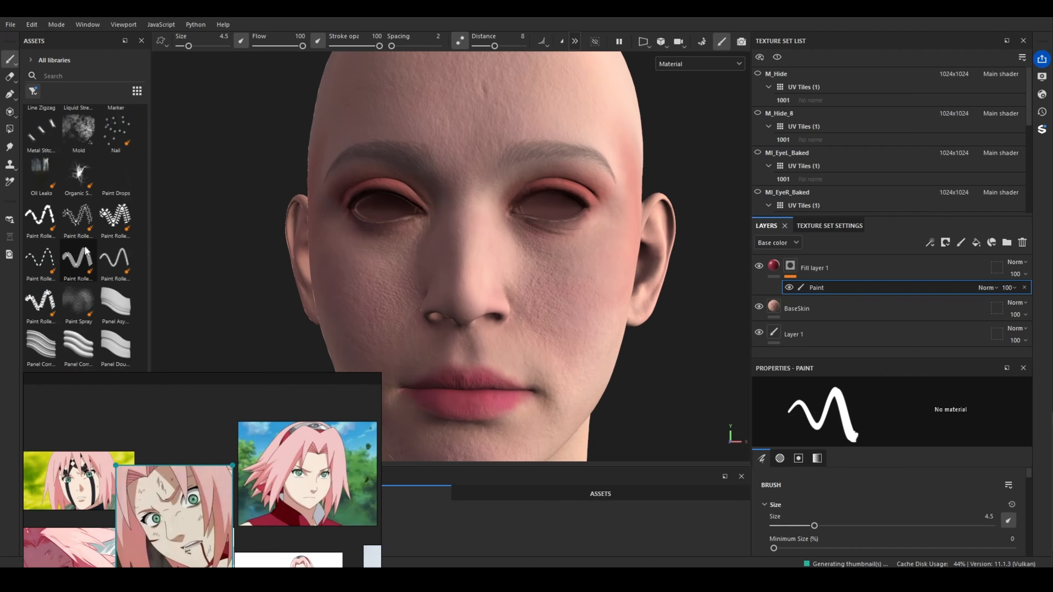
{"action": "scroll", "coordinate": [85, 237], "scroll_direction": "down", "scroll_amount": 5}
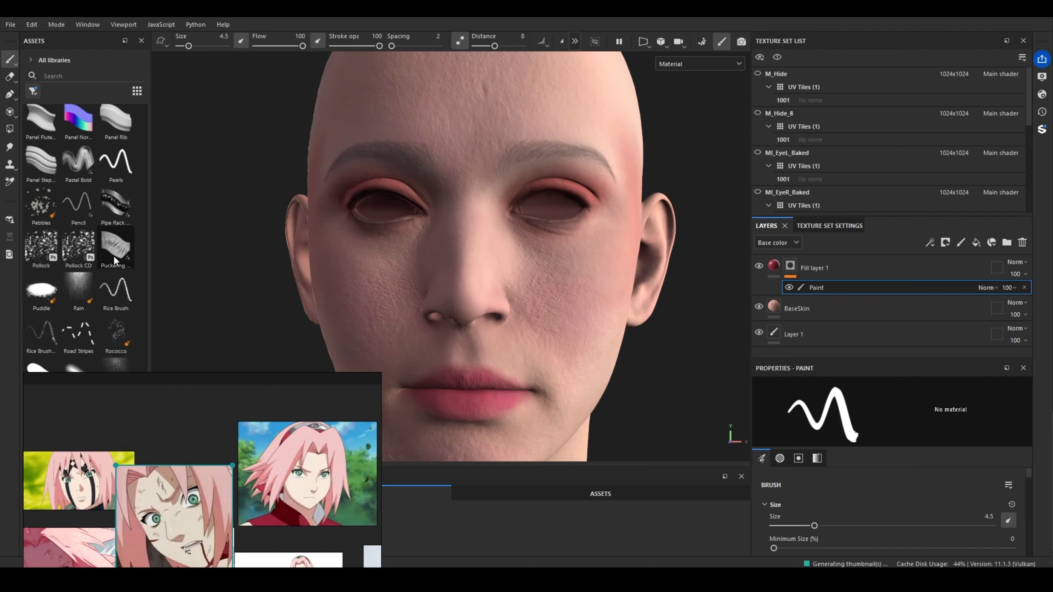
{"action": "scroll", "coordinate": [118, 253], "scroll_direction": "down", "scroll_amount": 5}
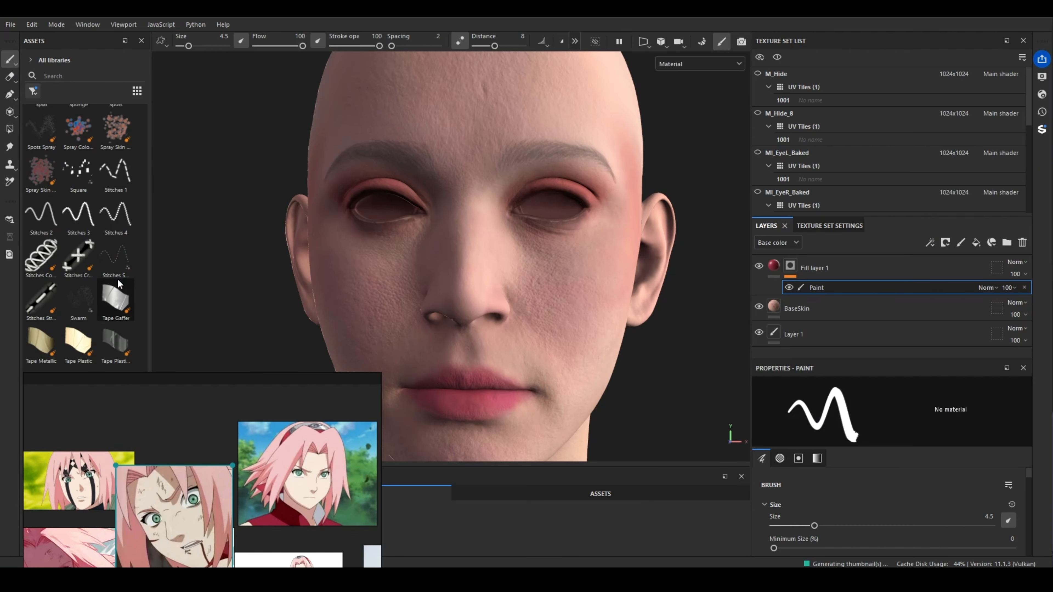
{"action": "left_click", "coordinate": [42, 214]}
{"action": "left_click_drag", "start_coordinate": [614, 264], "coordinate": [579, 303]}
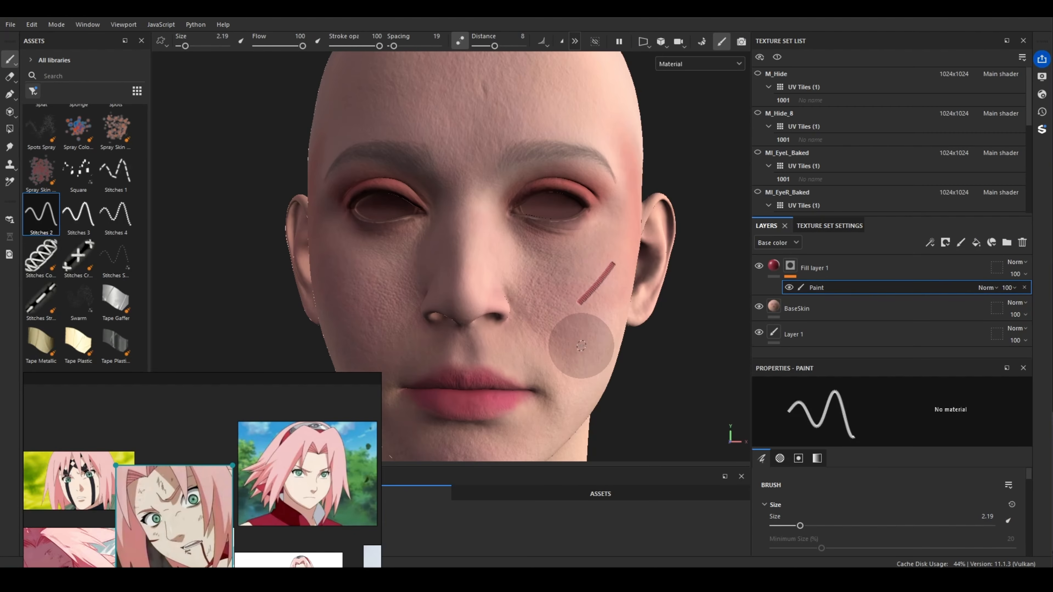
Undo the Stitches 2 stroke, then switch to the Felt Tip Small brush and try a diagonal cheek stroke, undoing it too
{"action": "key", "text": "ctrl+z"}
{"action": "scroll", "coordinate": [121, 253], "scroll_direction": "up", "scroll_amount": 15}
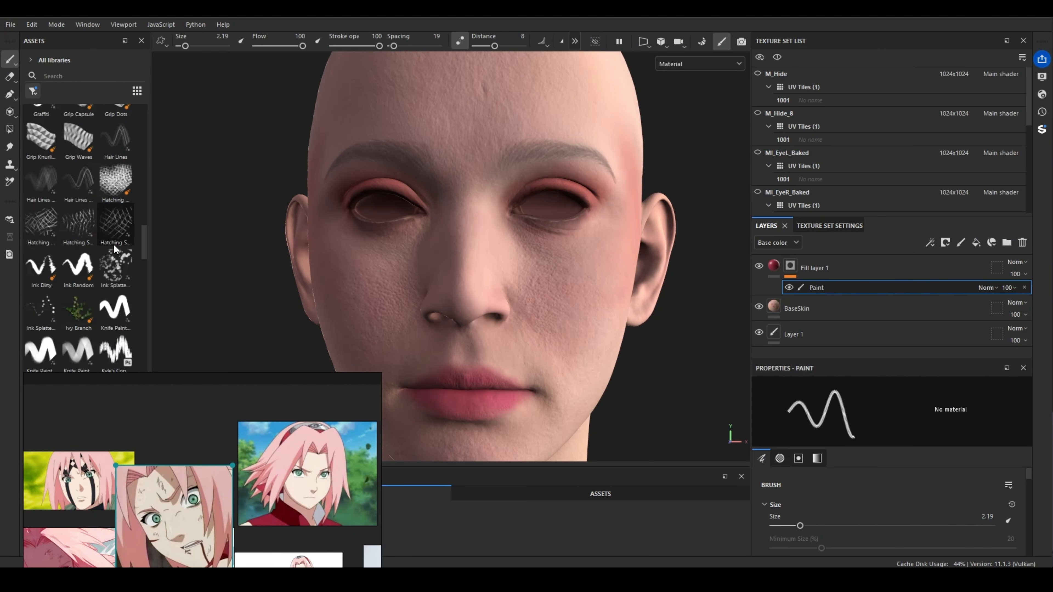
{"action": "left_click", "coordinate": [80, 257]}
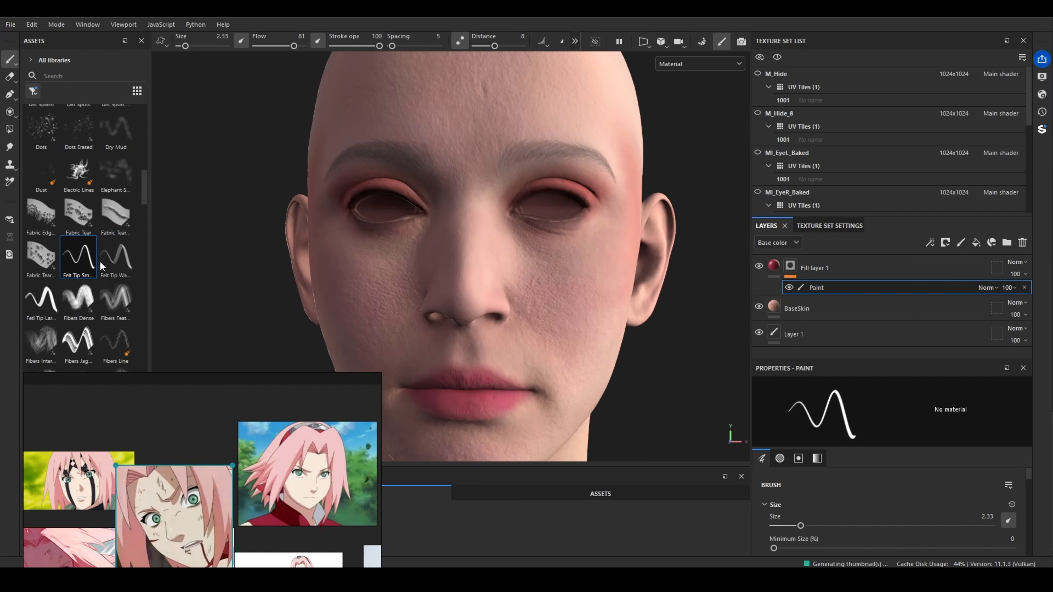
{"action": "left_click_drag", "start_coordinate": [614, 264], "coordinate": [574, 323]}
{"action": "key", "text": "ctrl+z"}
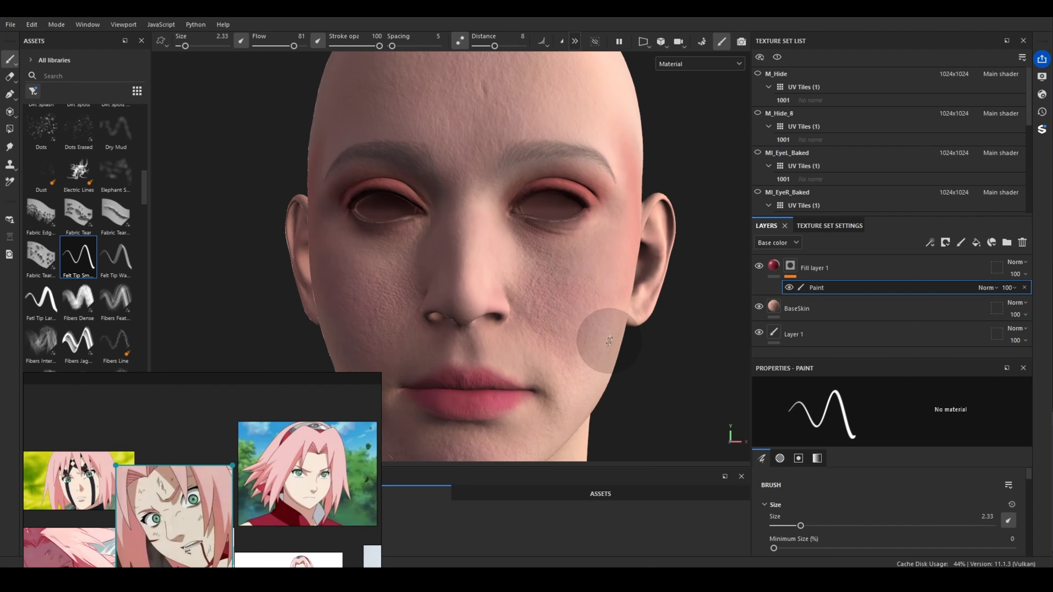
Set the Felt Tip Small brush's spacing to 1 and check its remaining brush settings
{"action": "scroll", "coordinate": [909, 487], "scroll_direction": "down", "scroll_amount": 1}
{"action": "mouse_move", "coordinate": [775, 514]}
{"action": "left_mouse_down"}
{"action": "mouse_move", "coordinate": [914, 514]}
{"action": "mouse_move", "coordinate": [738, 519]}
{"action": "mouse_move", "coordinate": [772, 539]}
{"action": "left_mouse_up"}
{"action": "scroll", "coordinate": [778, 538], "scroll_direction": "down", "scroll_amount": 2}
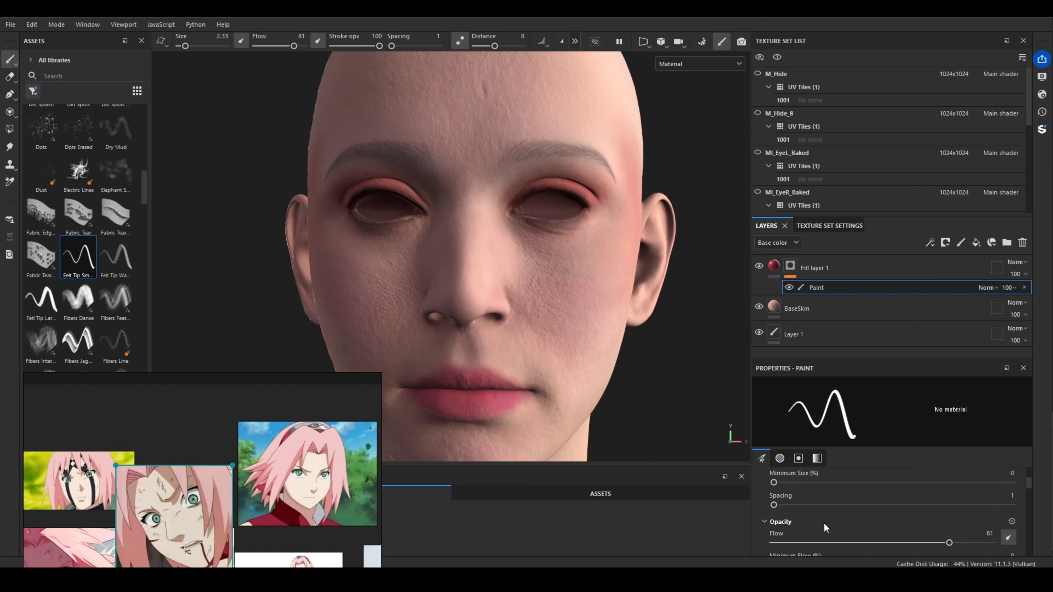
{"action": "scroll", "coordinate": [862, 522], "scroll_direction": "down", "scroll_amount": 3}
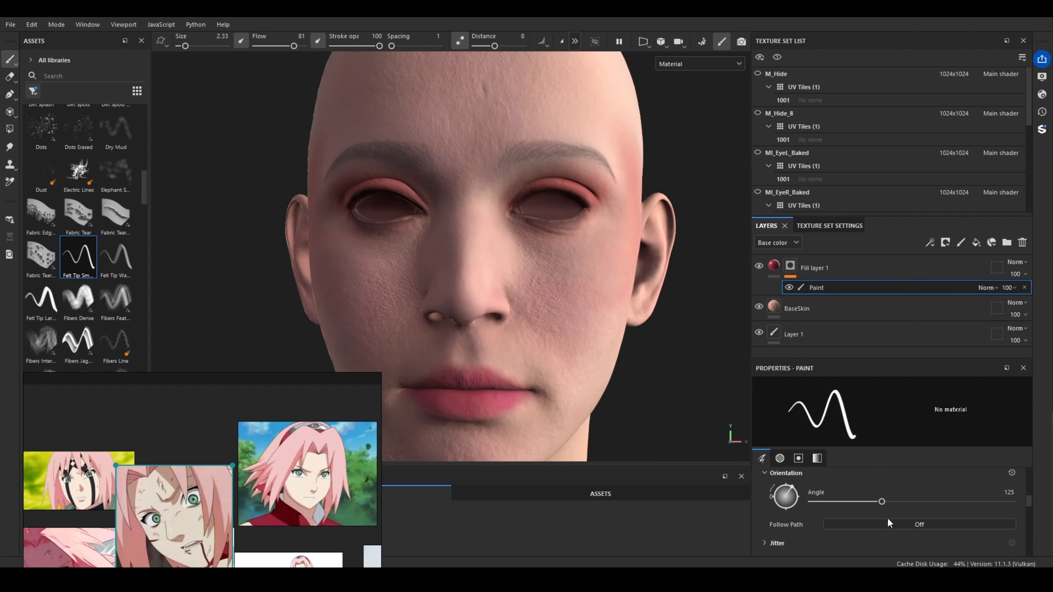
{"action": "scroll", "coordinate": [814, 520], "scroll_direction": "down", "scroll_amount": 3}
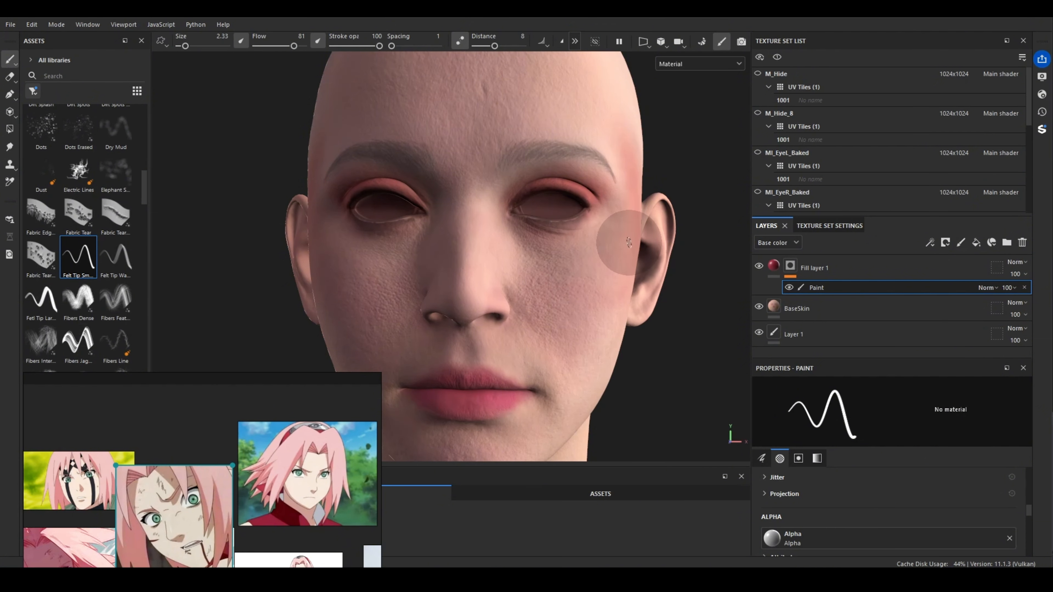
Paint a short curved cut high on the model's left cheek, undoing the unsuitable longer strokes
{"action": "mouse_move", "coordinate": [629, 243]}
{"action": "left_mouse_down"}
{"action": "mouse_move", "coordinate": [588, 278]}
{"action": "mouse_move", "coordinate": [524, 305]}
{"action": "left_mouse_up"}
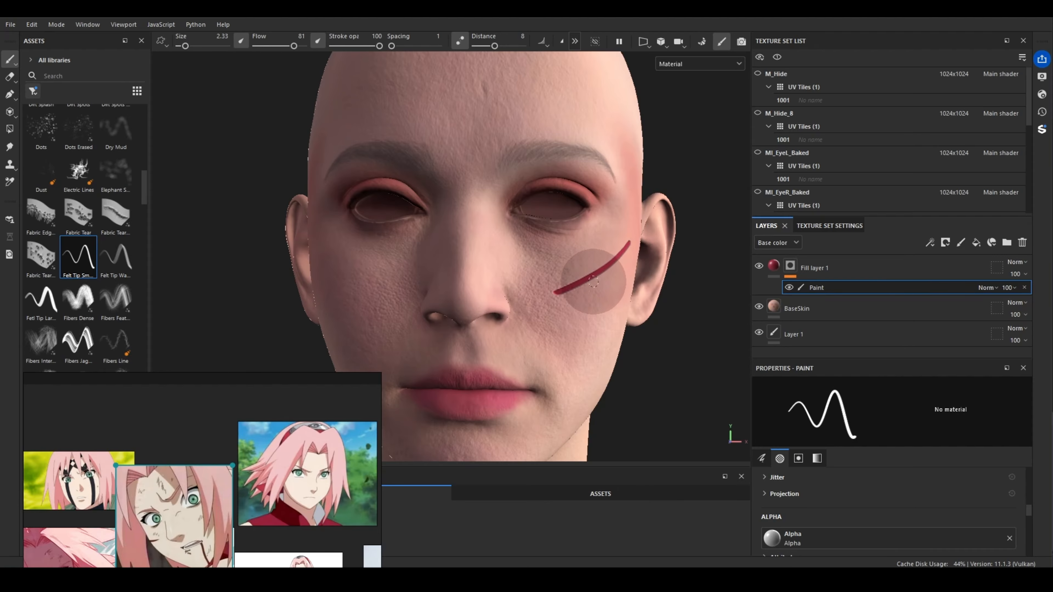
{"action": "left_click_drag", "start_coordinate": [586, 279], "coordinate": [552, 292]}
{"action": "key", "text": "ctrl+z"}
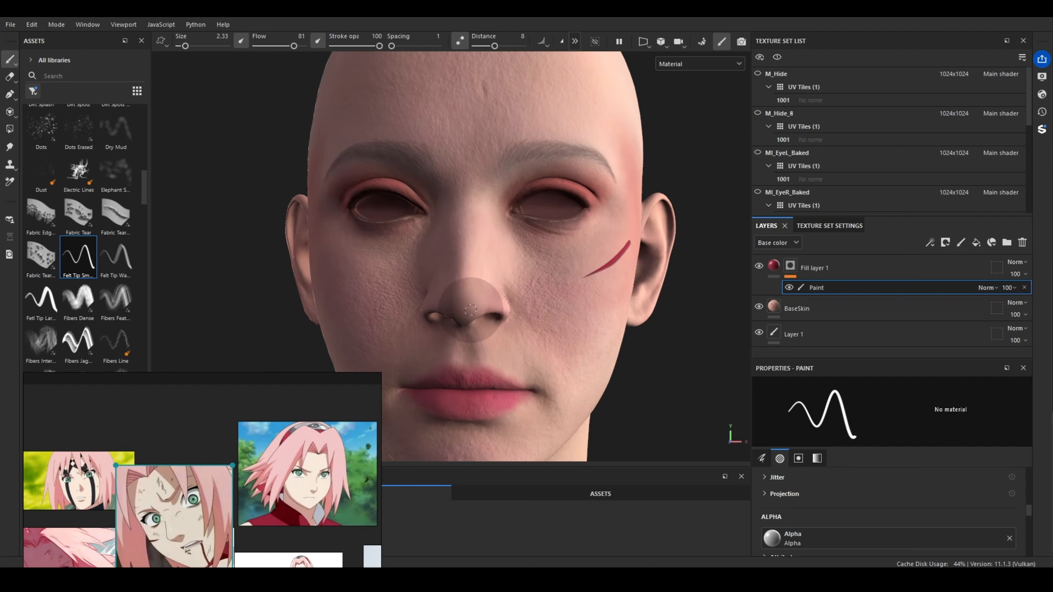
{"action": "mouse_move", "coordinate": [648, 260]}
{"action": "left_mouse_down", "text": "alt"}
{"action": "mouse_move", "coordinate": [697, 323]}
{"action": "mouse_move", "coordinate": [630, 357]}
{"action": "left_mouse_up", "text": "alt"}
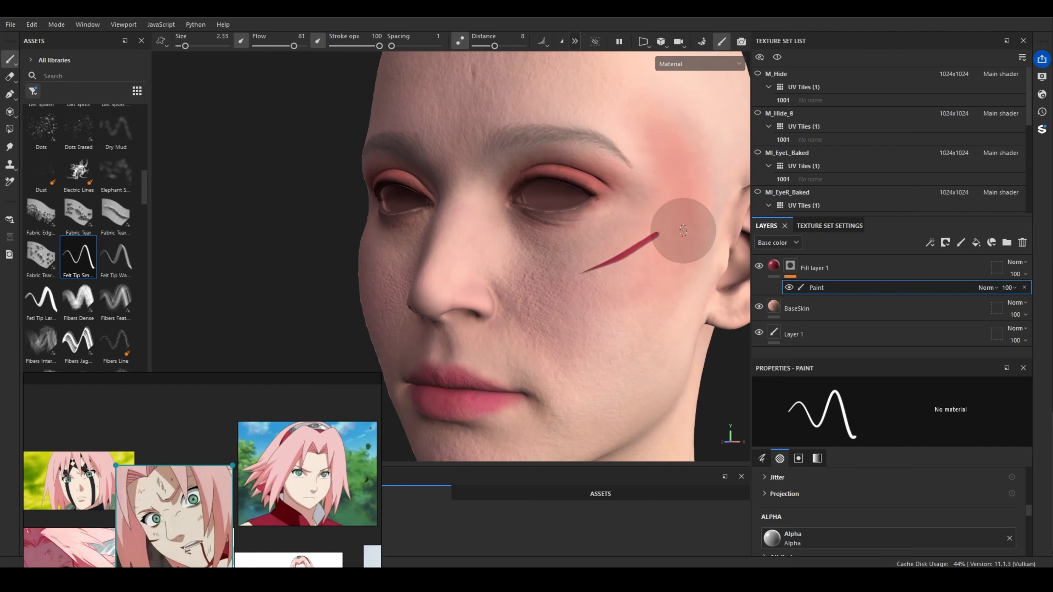
Paint a tapered diagonal cut across the model's right cheek, sloping from near the ear down towards the nose
{"action": "mouse_move", "coordinate": [583, 318]}
{"action": "left_mouse_down", "text": "alt"}
{"action": "mouse_move", "coordinate": [522, 299]}
{"action": "mouse_move", "coordinate": [510, 329]}
{"action": "mouse_move", "coordinate": [470, 330]}
{"action": "mouse_move", "coordinate": [492, 307]}
{"action": "mouse_move", "coordinate": [374, 259]}
{"action": "mouse_move", "coordinate": [462, 294]}
{"action": "left_mouse_up", "text": "alt"}
{"action": "scroll", "coordinate": [483, 319], "scroll_direction": "up", "scroll_amount": 5}
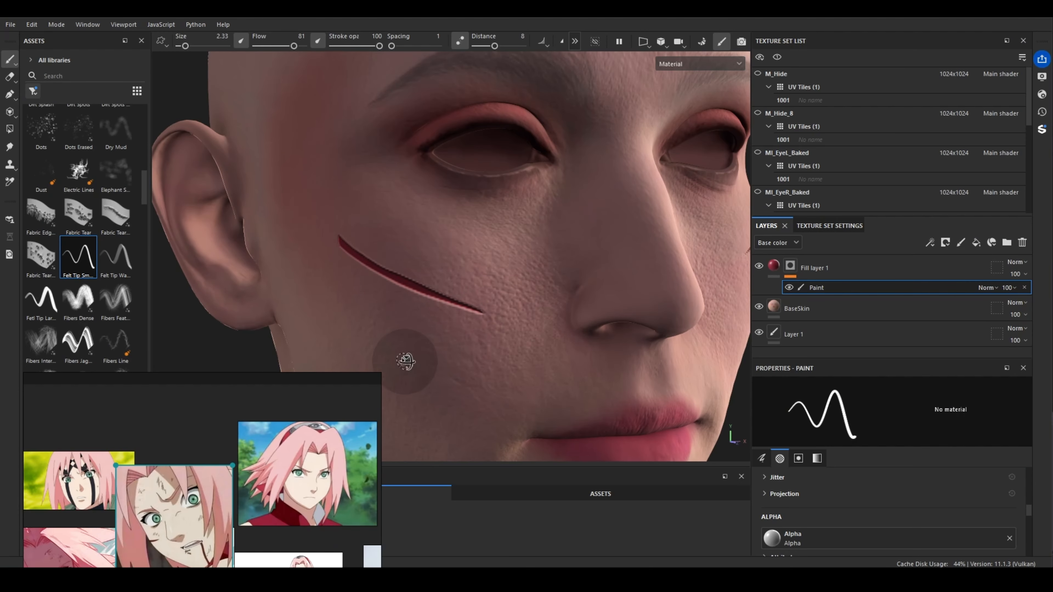
{"action": "left_click_drag", "start_coordinate": [405, 360], "coordinate": [374, 302], "text": "alt"}
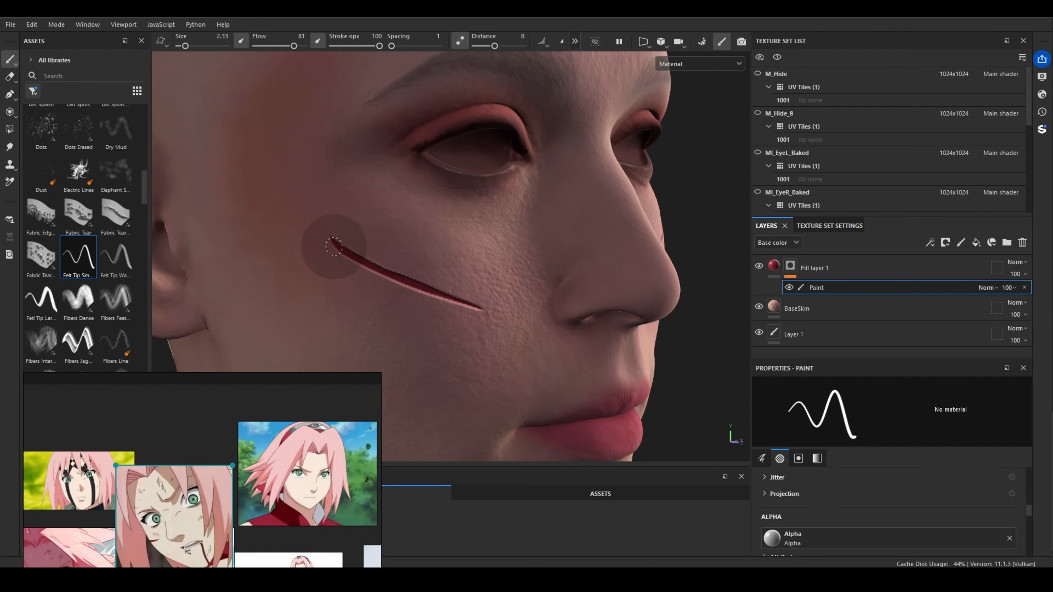
{"action": "scroll", "coordinate": [442, 283], "scroll_direction": "down", "scroll_amount": 5}
{"action": "mouse_move", "coordinate": [531, 319]}
{"action": "left_mouse_down", "text": "alt"}
{"action": "mouse_move", "coordinate": [489, 334]}
{"action": "mouse_move", "coordinate": [503, 329]}
{"action": "left_mouse_up", "text": "alt"}
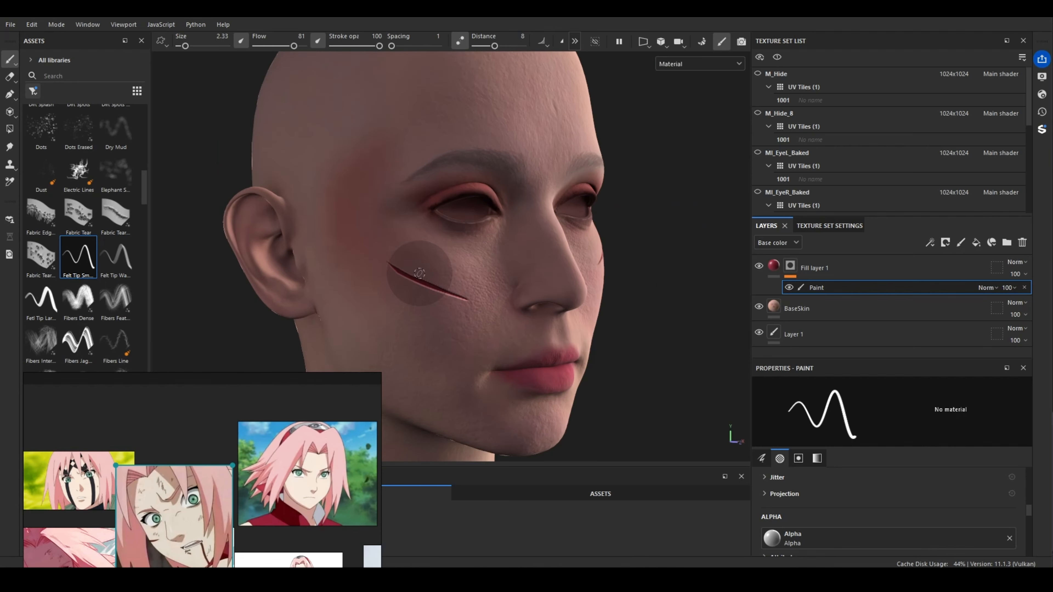
Reduce the brush size to 0.86 and paint a thinner cut crossing the one on the right cheek
{"action": "key", "text": "bracketleft"}
{"action": "key", "text": "bracketleft"}
{"action": "key", "text": "bracketleft"}
{"action": "left_click_drag", "start_coordinate": [440, 268], "coordinate": [407, 333]}
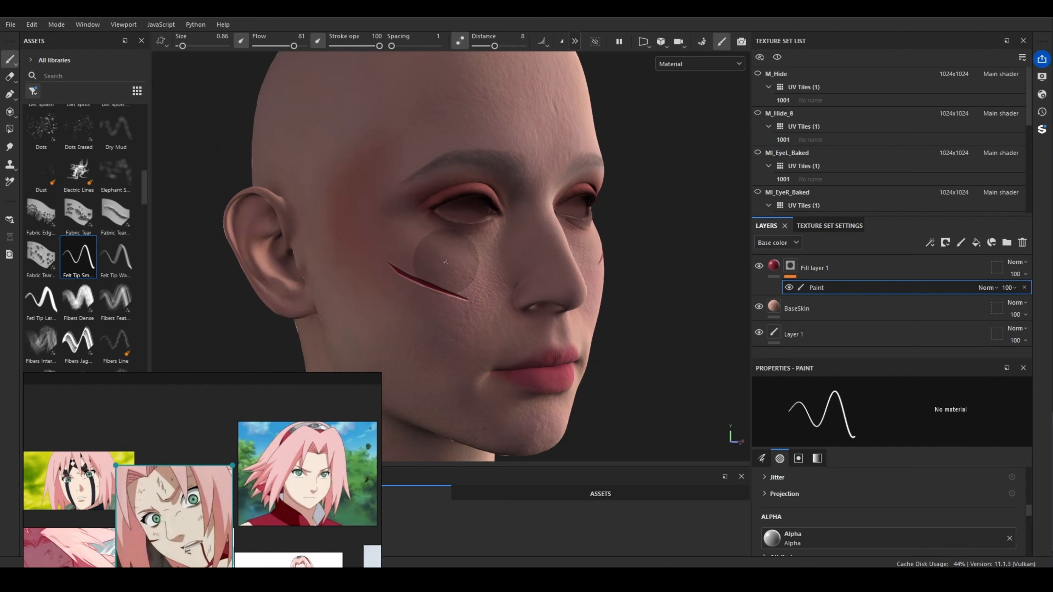
{"action": "left_click_drag", "start_coordinate": [454, 249], "coordinate": [375, 348]}
Rework the thin crossing cut on the right cheek with repeated strokes so its lower end tapers off
{"action": "scroll", "coordinate": [401, 318], "scroll_direction": "up", "scroll_amount": 2}
{"action": "scroll", "coordinate": [400, 318], "scroll_direction": "up", "scroll_amount": 1}
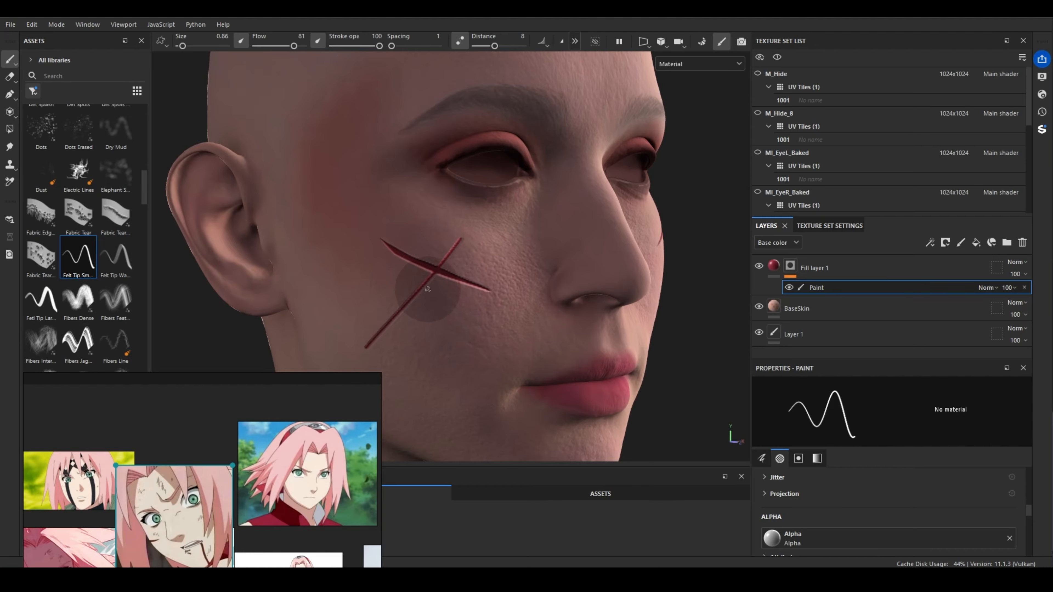
{"action": "left_click_drag", "start_coordinate": [431, 287], "coordinate": [342, 363]}
{"action": "left_click_drag", "start_coordinate": [402, 317], "coordinate": [328, 366]}
{"action": "mouse_move", "coordinate": [387, 333]}
{"action": "left_mouse_down"}
{"action": "mouse_move", "coordinate": [313, 371]}
{"action": "mouse_move", "coordinate": [314, 359]}
{"action": "left_mouse_up"}
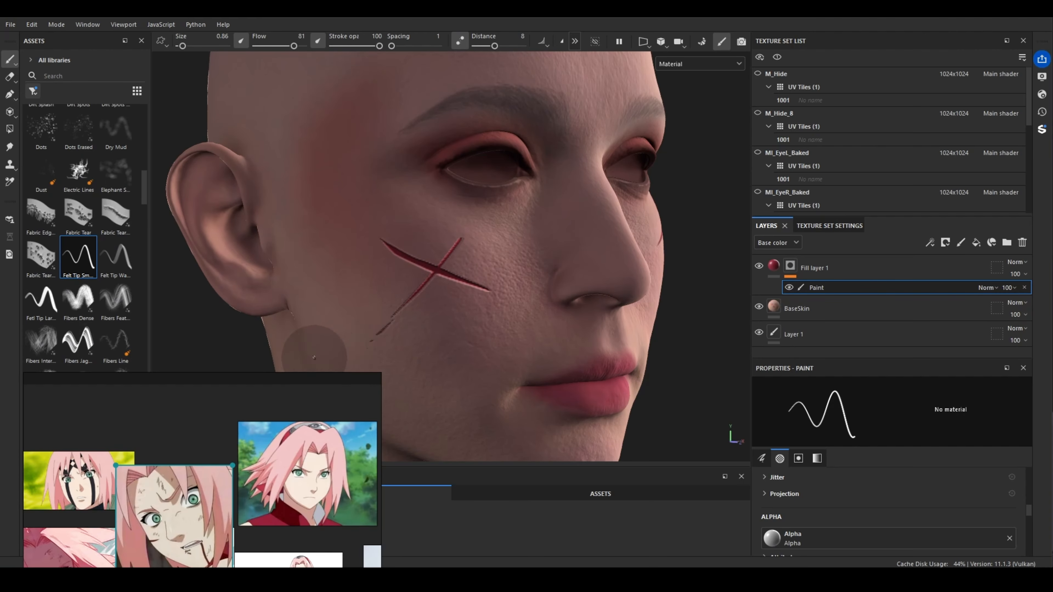
{"action": "left_click_drag", "start_coordinate": [463, 225], "coordinate": [460, 276]}
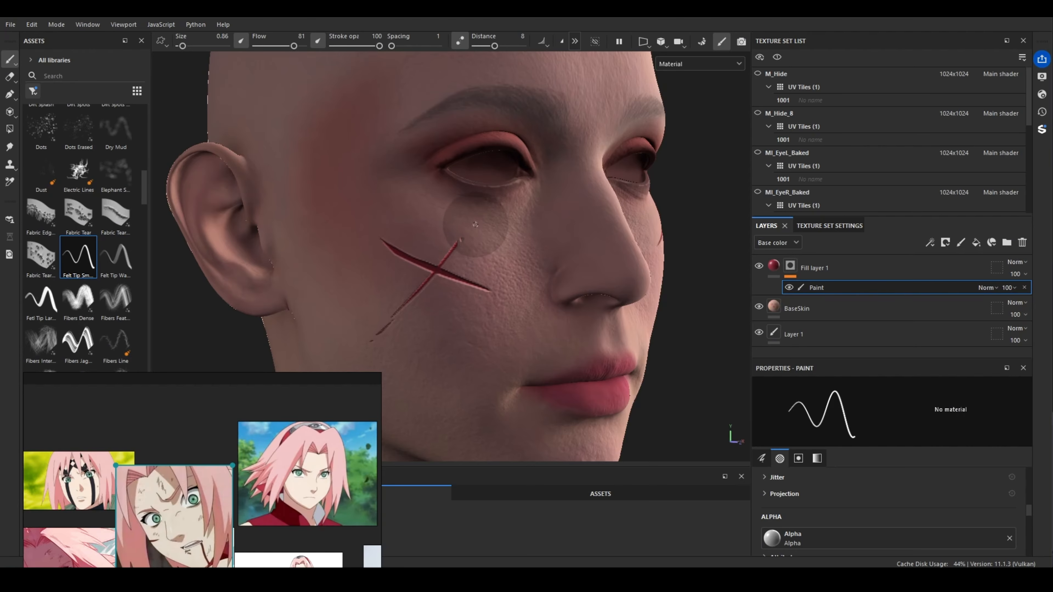
Examine the painted cuts on both cheeks from the front
{"action": "scroll", "coordinate": [447, 332], "scroll_direction": "down", "scroll_amount": 2}
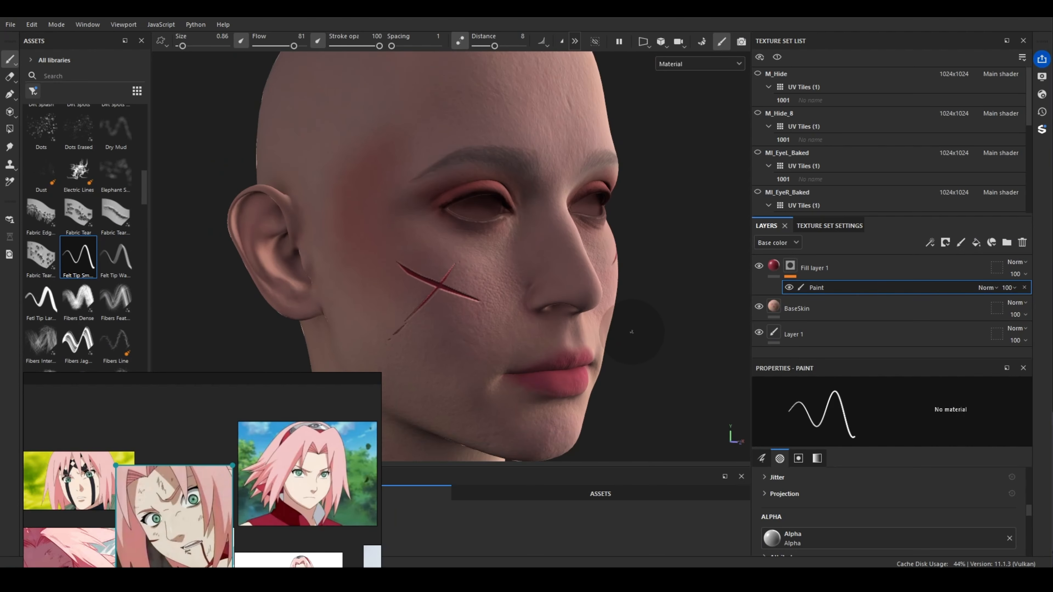
{"action": "left_click_drag", "start_coordinate": [631, 331], "coordinate": [577, 326], "text": "alt"}
{"action": "scroll", "coordinate": [642, 338], "scroll_direction": "down", "scroll_amount": 1}
{"action": "scroll", "coordinate": [642, 337], "scroll_direction": "up", "scroll_amount": 3}
{"action": "middle_click_drag", "start_coordinate": [636, 330], "coordinate": [611, 289], "text": "alt"}
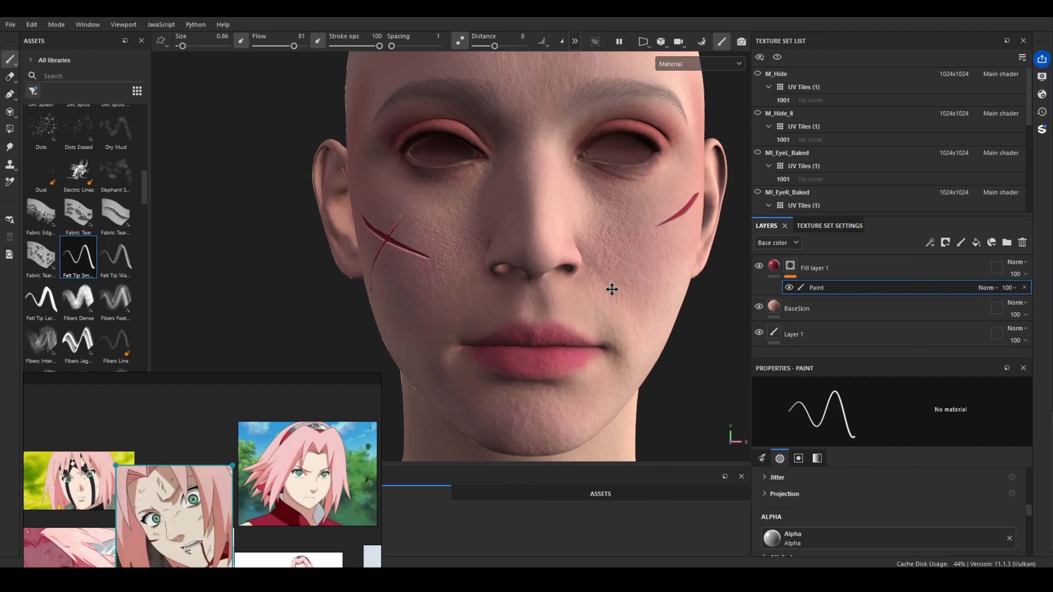
{"action": "scroll", "coordinate": [612, 296], "scroll_direction": "down", "scroll_amount": 1}
{"action": "mouse_move", "coordinate": [642, 328]}
{"action": "left_mouse_down", "text": "alt"}
{"action": "mouse_move", "coordinate": [635, 317]}
{"action": "mouse_move", "coordinate": [658, 282]}
{"action": "mouse_move", "coordinate": [616, 287]}
{"action": "mouse_move", "coordinate": [647, 305]}
{"action": "mouse_move", "coordinate": [614, 315]}
{"action": "left_mouse_up", "text": "alt"}
{"action": "scroll", "coordinate": [422, 357], "scroll_direction": "down", "scroll_amount": 1}
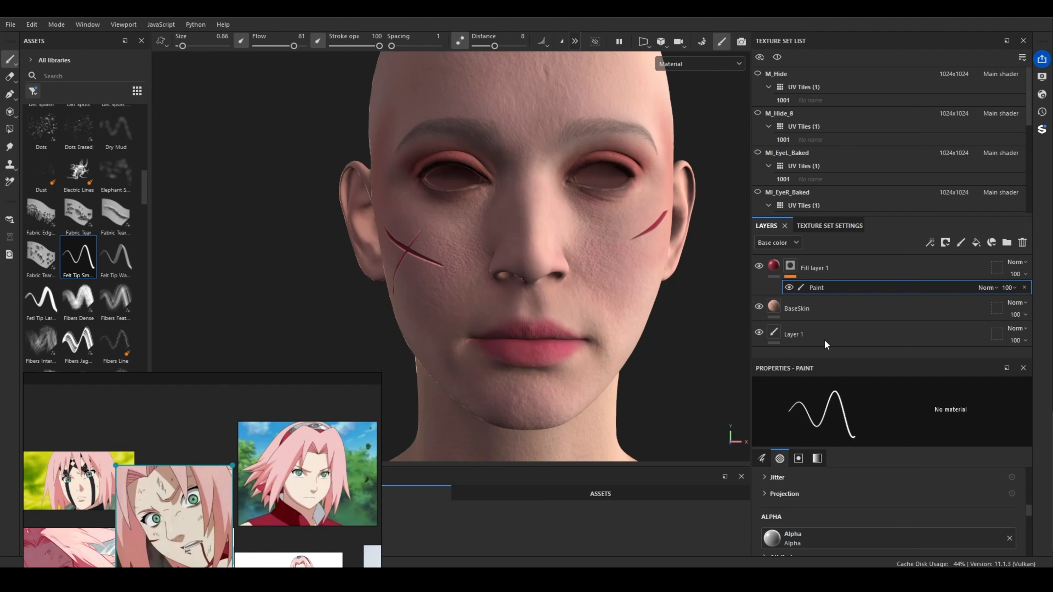
Add a fill layer directly above BaseSkin and set its base color to a very dark brown, about 3C3232
{"action": "left_click", "coordinate": [873, 315]}
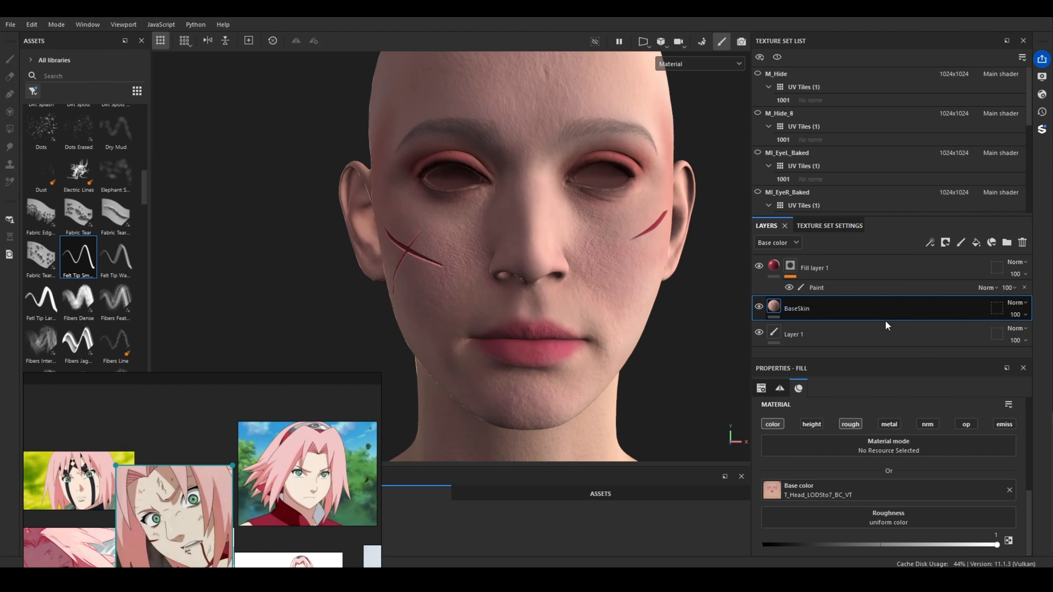
{"action": "left_click", "coordinate": [976, 243]}
{"action": "left_click", "coordinate": [877, 515]}
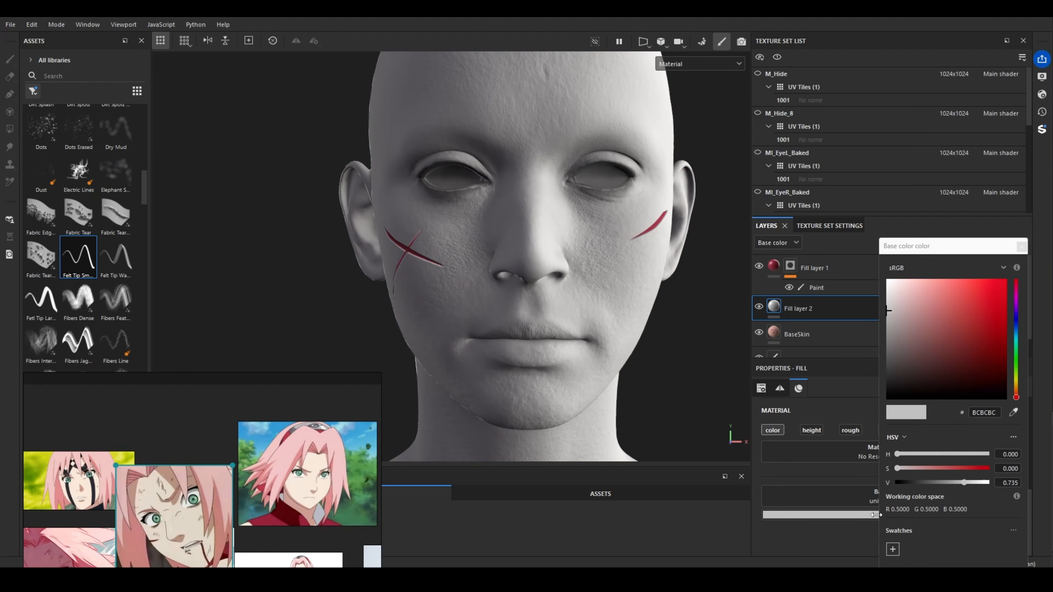
{"action": "left_click_drag", "start_coordinate": [960, 484], "coordinate": [914, 482]}
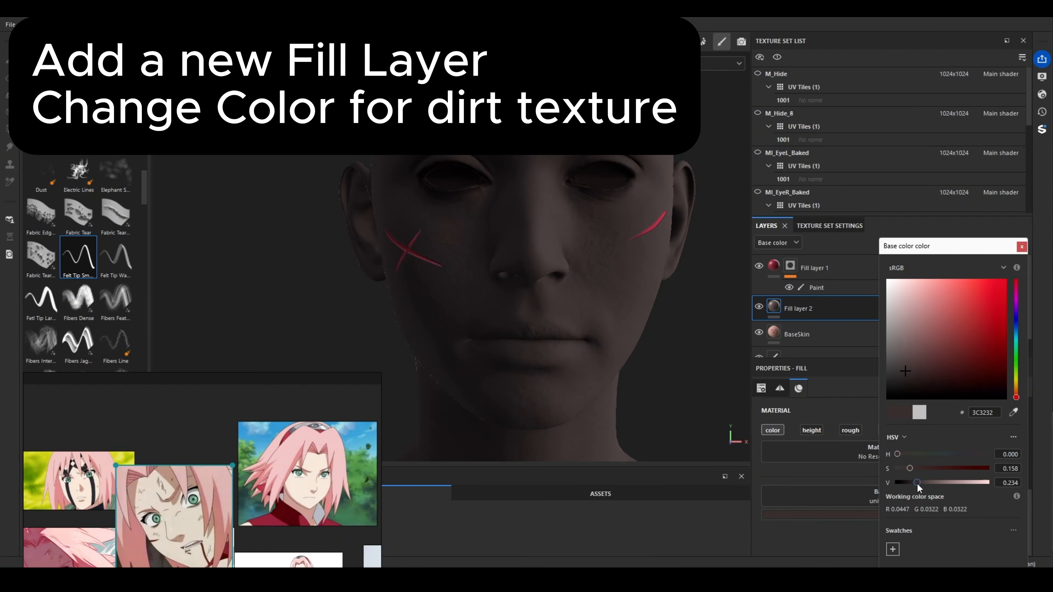
{"action": "left_click", "coordinate": [1022, 248]}
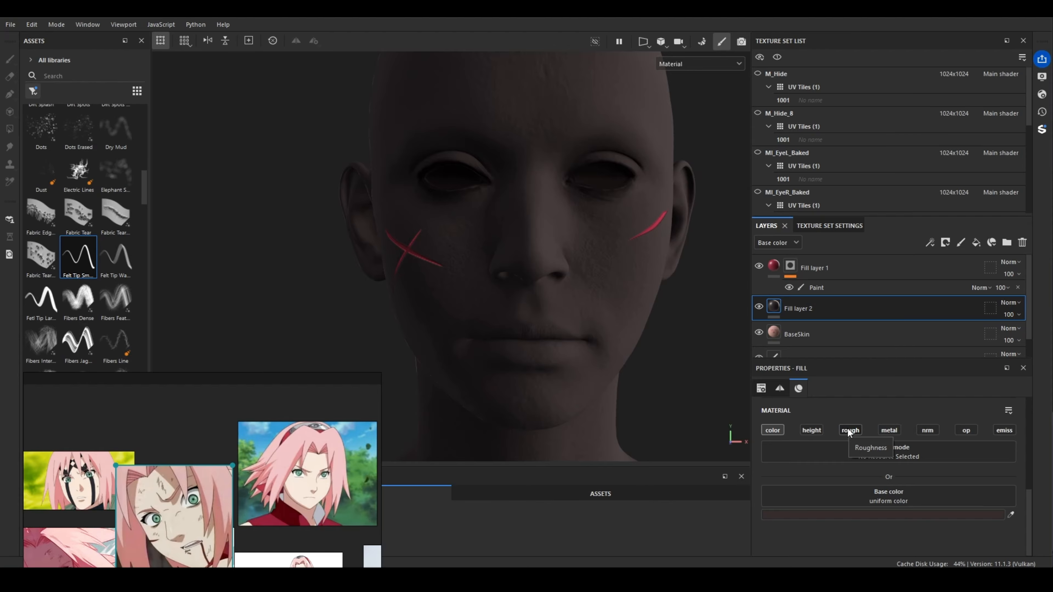
Enable the roughness channel on Fill layer 2 and set its roughness to 0.5903, checking it against BaseSkin's roughness
{"action": "left_click", "coordinate": [847, 430]}
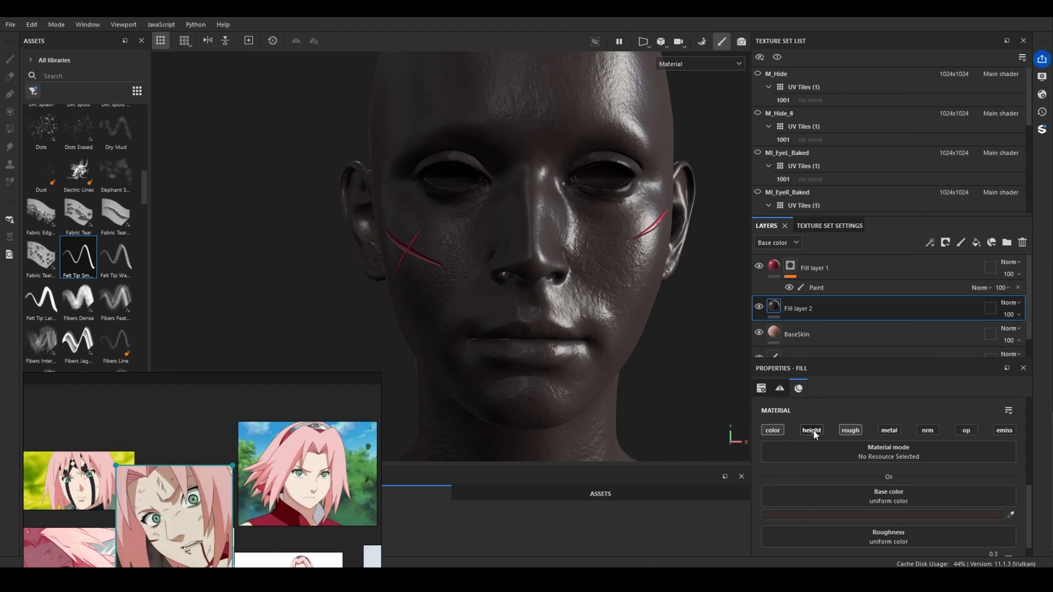
{"action": "scroll", "coordinate": [895, 513], "scroll_direction": "down", "scroll_amount": 1}
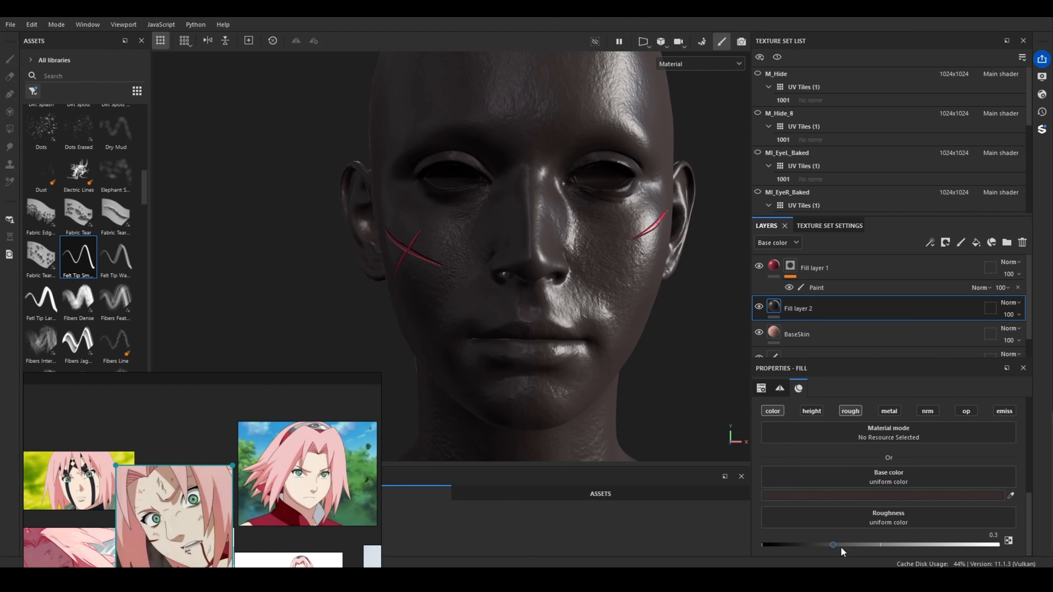
{"action": "left_click_drag", "start_coordinate": [841, 547], "coordinate": [906, 543]}
{"action": "left_click", "coordinate": [846, 333]}
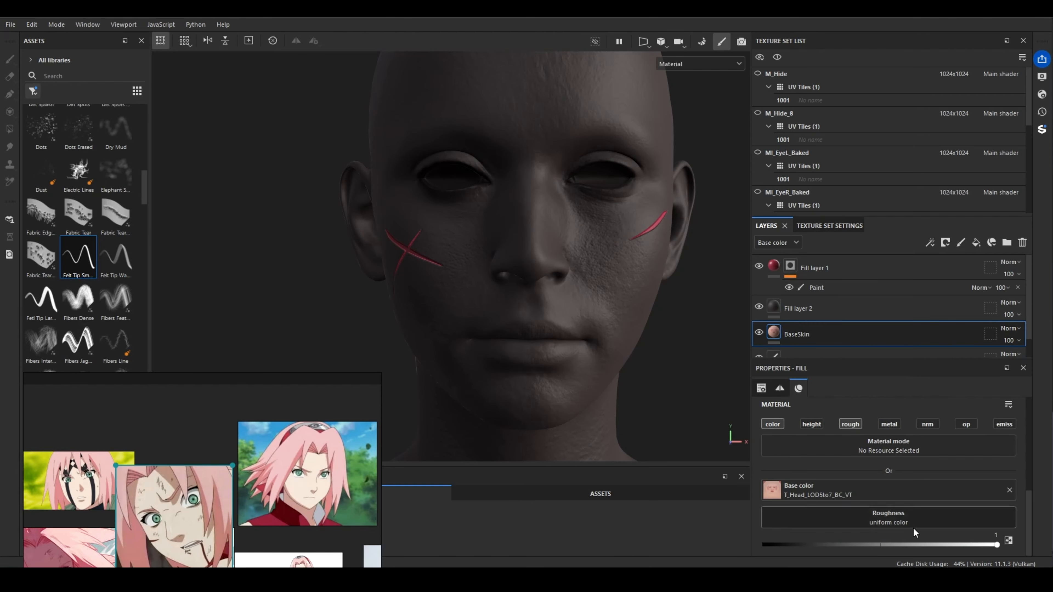
{"action": "left_click", "coordinate": [848, 423]}
{"action": "left_click", "coordinate": [842, 309]}
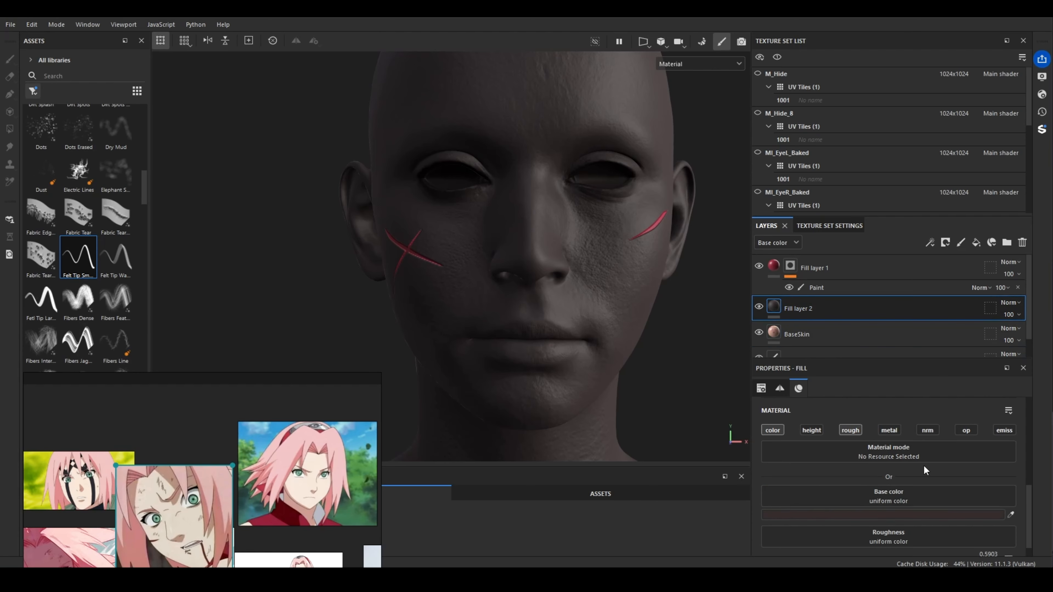
Rename Fill layer 2 as dirt and Fill layer 1 as cuts
{"action": "double_click", "coordinate": [796, 309]}
{"action": "type", "text": "dirt"}
{"action": "key", "text": "Return"}
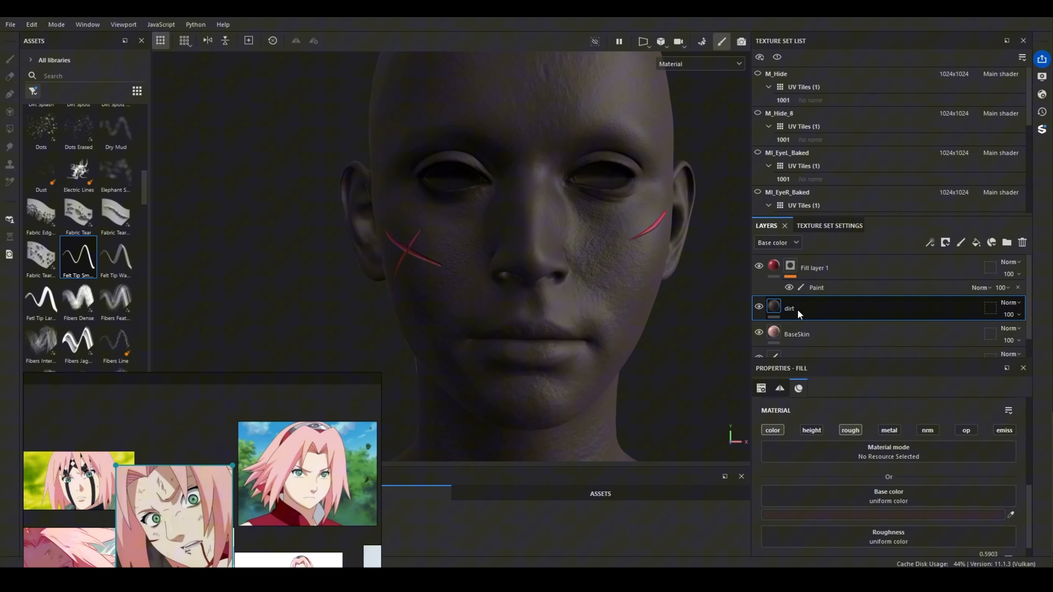
{"action": "double_click", "coordinate": [812, 269]}
{"action": "type", "text": "cuts"}
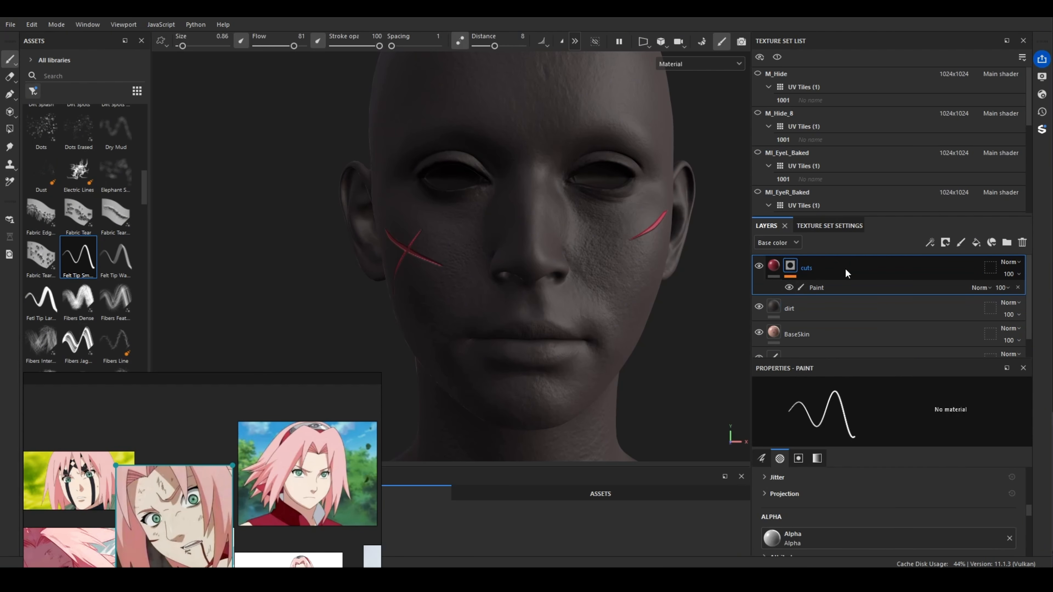
Apply the Dirt Dusty smart mask to the dirt layer
{"action": "left_click", "coordinate": [813, 311]}
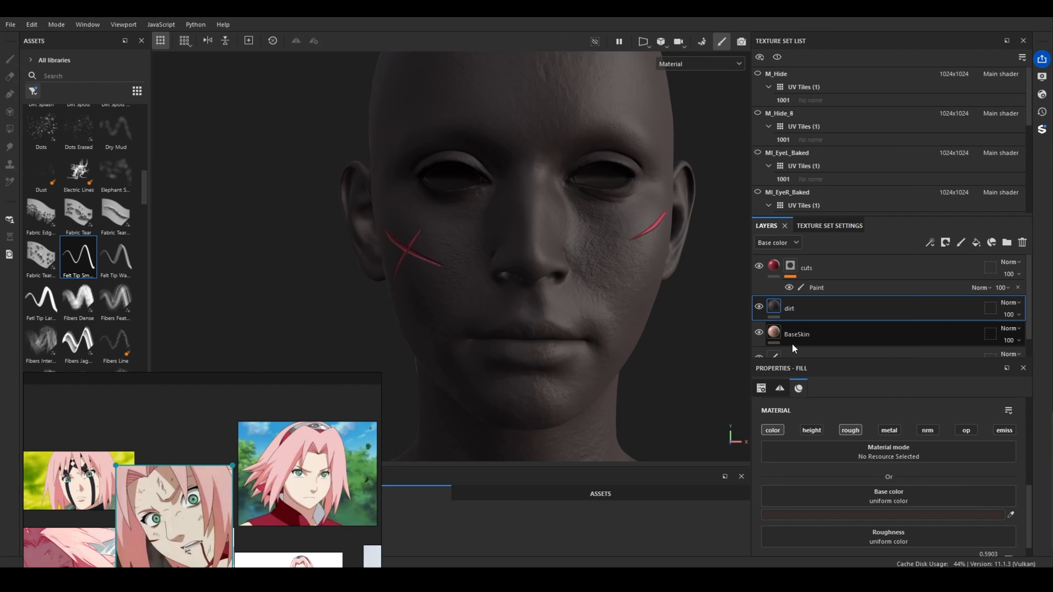
{"action": "left_click", "coordinate": [32, 92]}
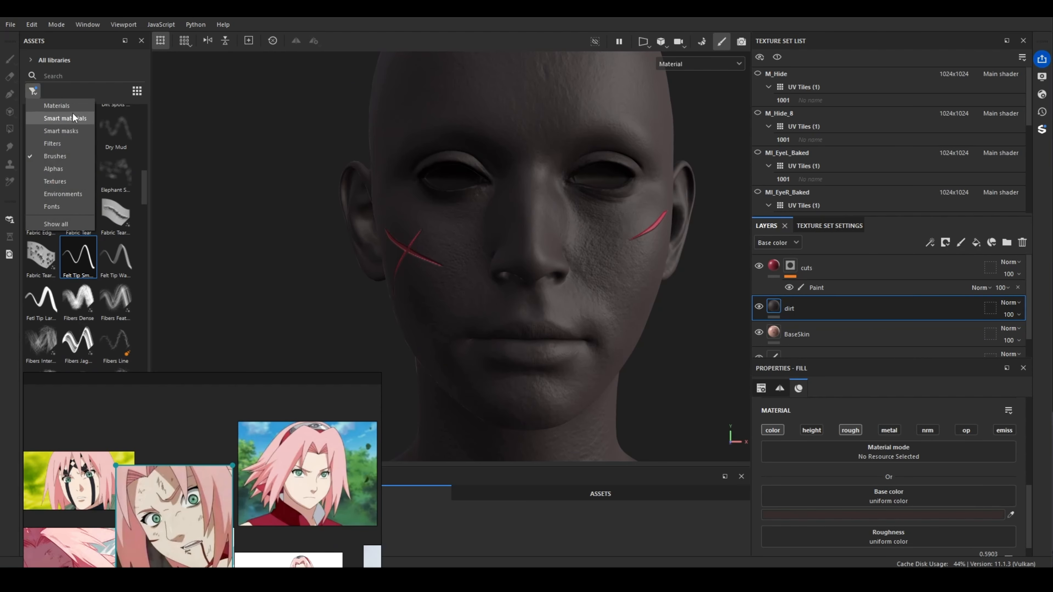
{"action": "left_click", "coordinate": [69, 130]}
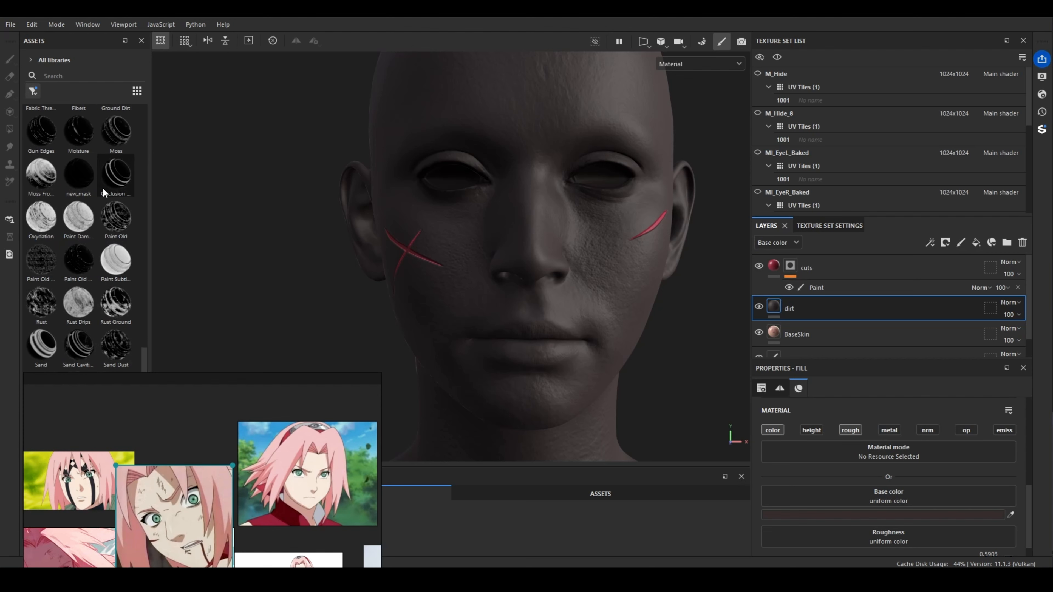
{"action": "scroll", "coordinate": [91, 290], "scroll_direction": "up", "scroll_amount": 8}
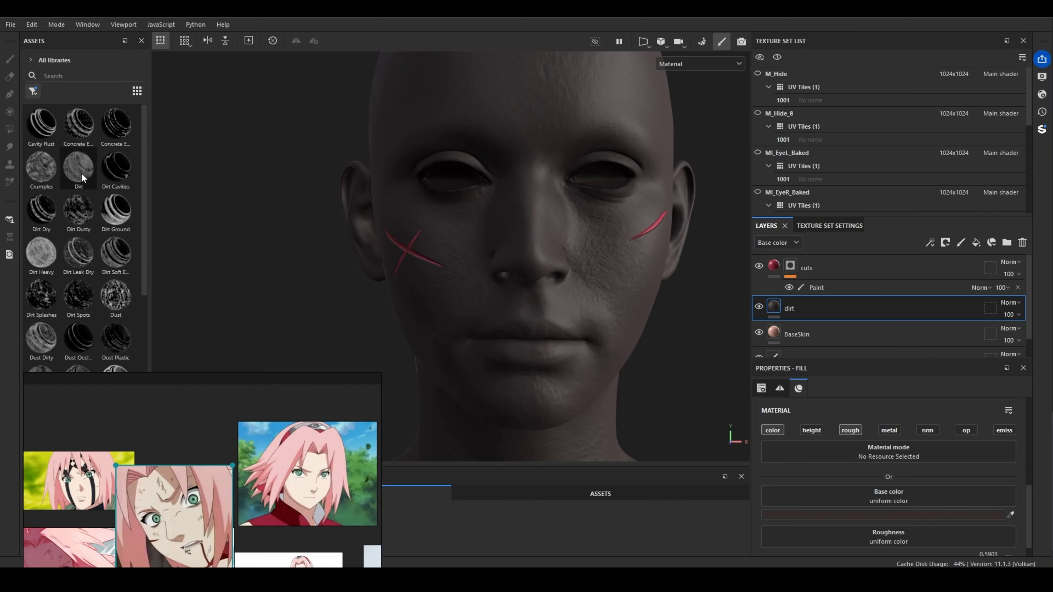
{"action": "scroll", "coordinate": [74, 224], "scroll_direction": "down", "scroll_amount": 3}
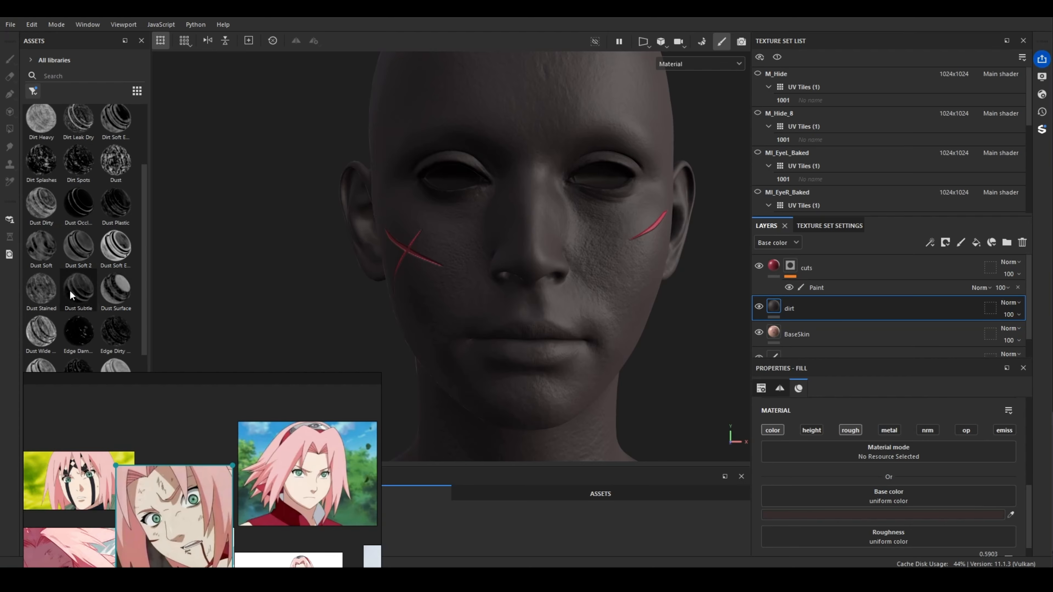
{"action": "scroll", "coordinate": [69, 290], "scroll_direction": "up", "scroll_amount": 3}
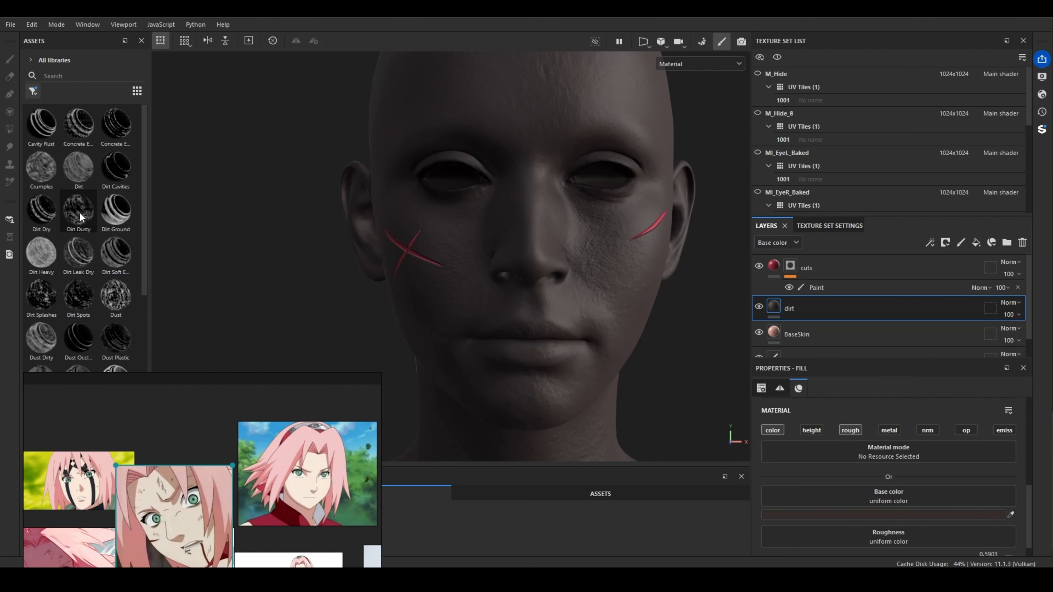
{"action": "left_click", "coordinate": [79, 214]}
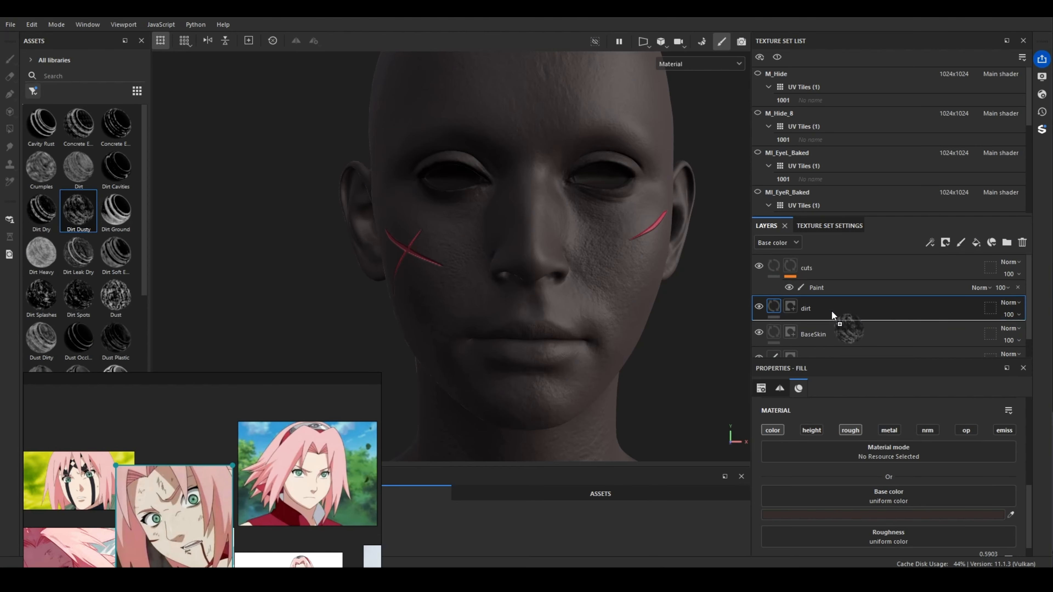
{"action": "left_click_drag", "start_coordinate": [832, 313], "coordinate": [792, 306]}
In the dirt layer's Mask Editor, set Global Blur to 0.18 and Global Balance to 0.75
{"action": "scroll", "coordinate": [618, 282], "scroll_direction": "up", "scroll_amount": 3}
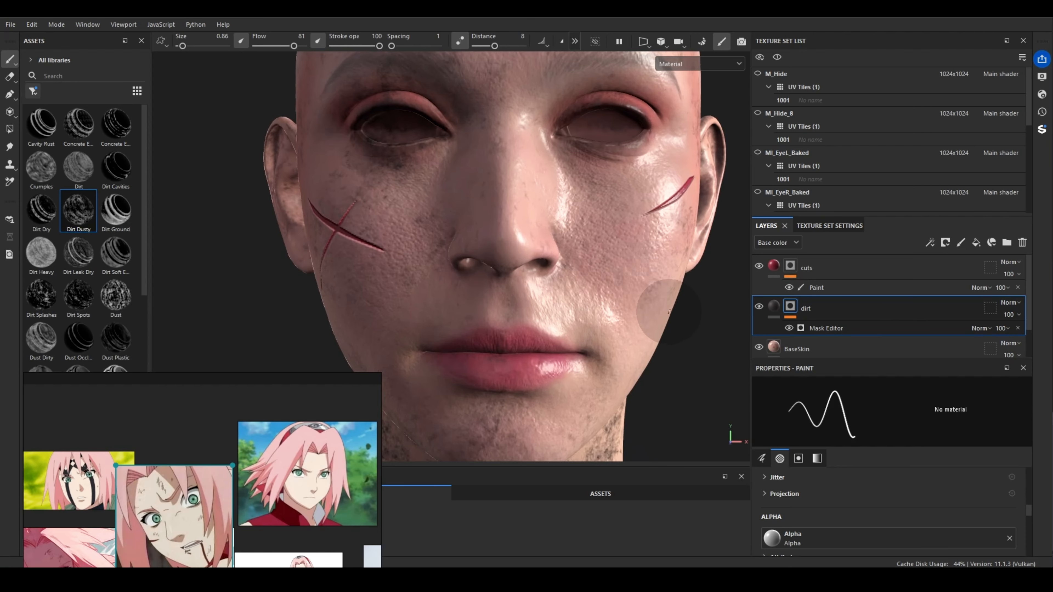
{"action": "mouse_move", "coordinate": [662, 293]}
{"action": "left_mouse_down", "text": "alt"}
{"action": "mouse_move", "coordinate": [607, 268]}
{"action": "mouse_move", "coordinate": [640, 287]}
{"action": "left_mouse_up", "text": "alt"}
{"action": "scroll", "coordinate": [640, 287], "scroll_direction": "down", "scroll_amount": 2}
{"action": "left_click_drag", "start_coordinate": [435, 223], "coordinate": [451, 220], "text": "alt"}
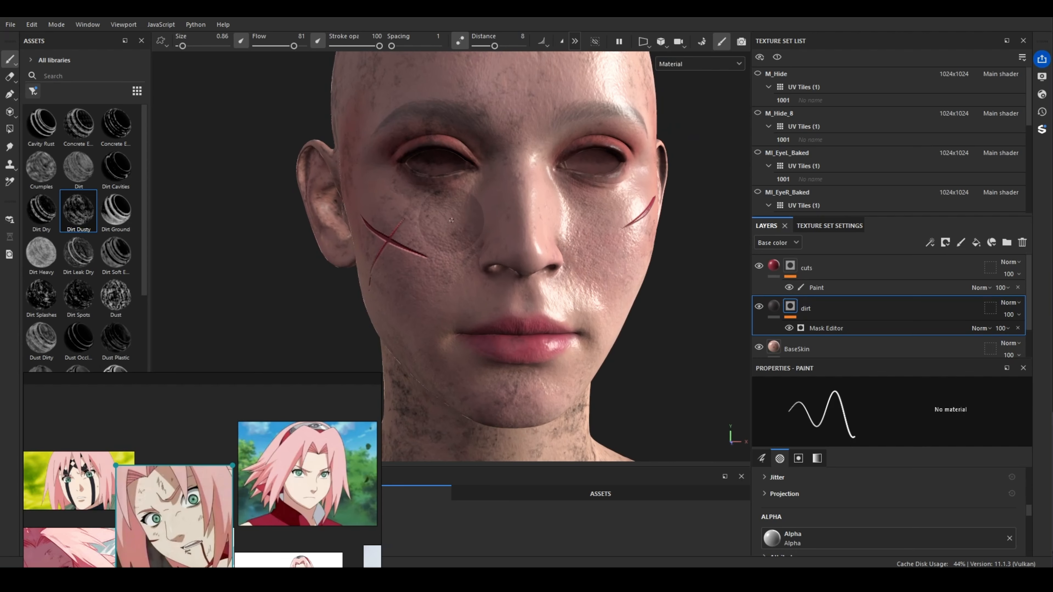
{"action": "scroll", "coordinate": [451, 220], "scroll_direction": "up", "scroll_amount": 2}
{"action": "left_click", "coordinate": [838, 328]}
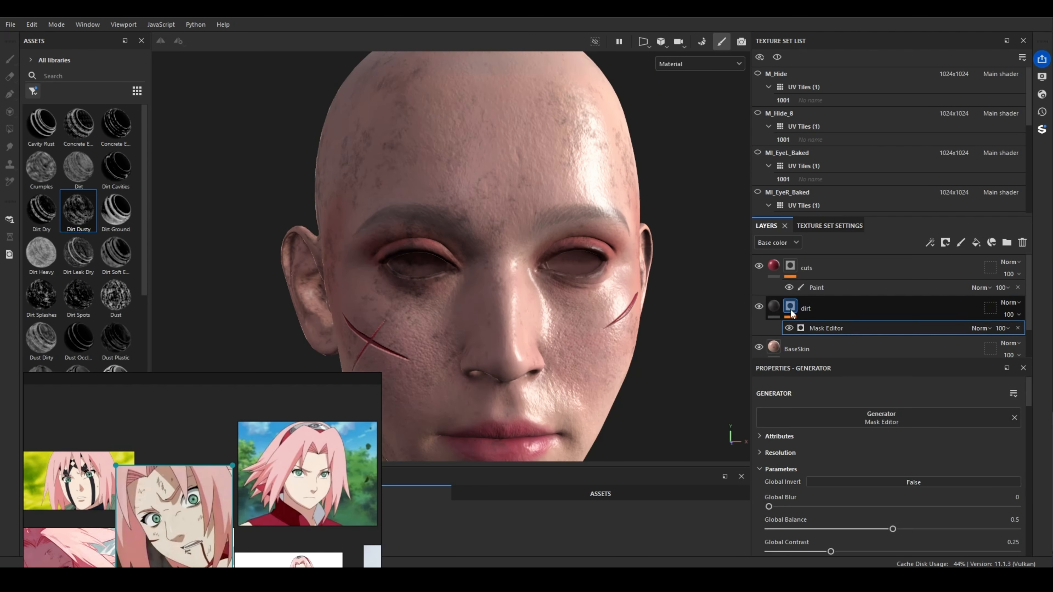
{"action": "left_click", "coordinate": [790, 310]}
{"action": "left_click", "coordinate": [844, 331]}
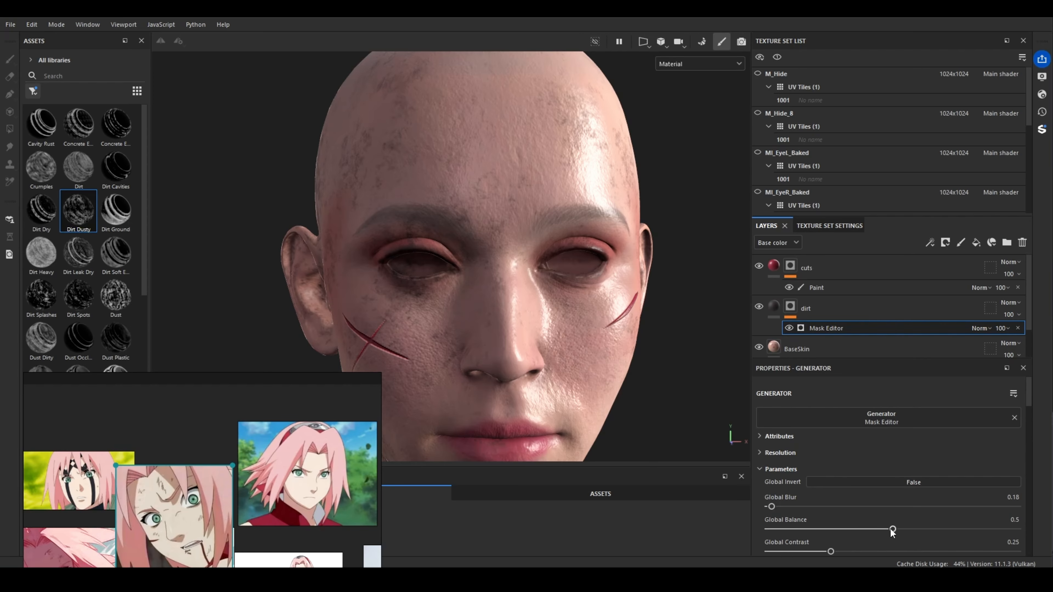
{"action": "left_click_drag", "start_coordinate": [891, 528], "coordinate": [956, 535]}
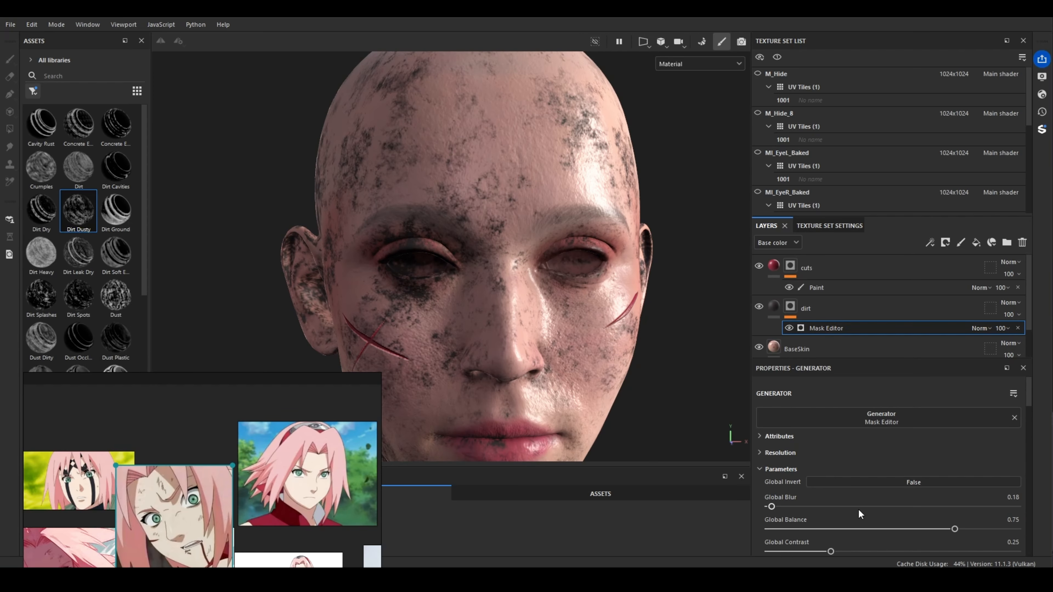
Set the dirt Mask Editor's Curvature amount to 0.64
{"action": "scroll", "coordinate": [858, 515], "scroll_direction": "down", "scroll_amount": 3}
{"action": "scroll", "coordinate": [807, 504], "scroll_direction": "down", "scroll_amount": 3}
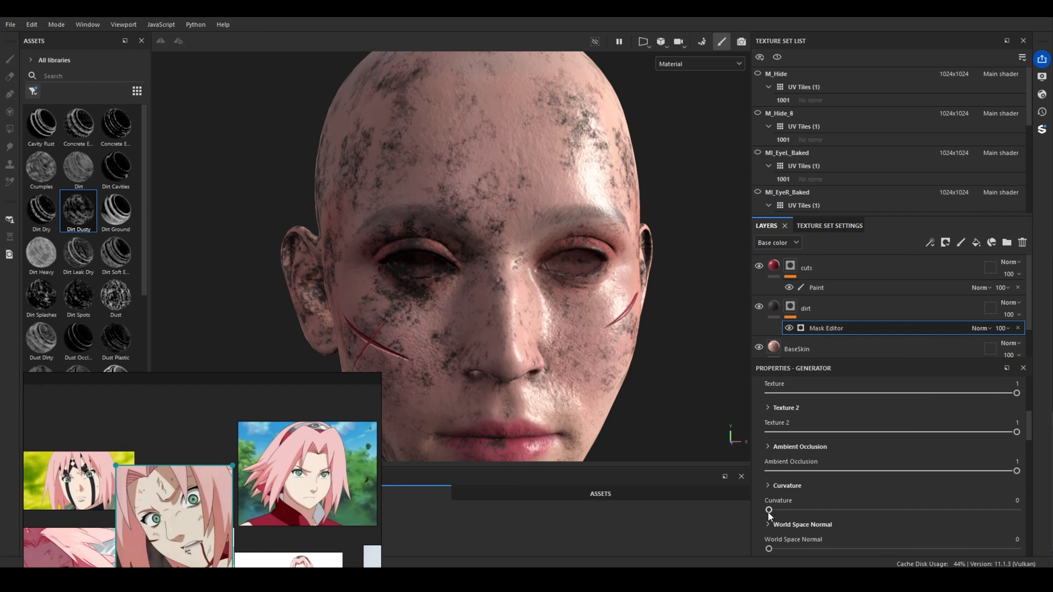
{"action": "left_click_drag", "start_coordinate": [773, 510], "coordinate": [928, 523]}
{"action": "scroll", "coordinate": [883, 513], "scroll_direction": "down", "scroll_amount": 3}
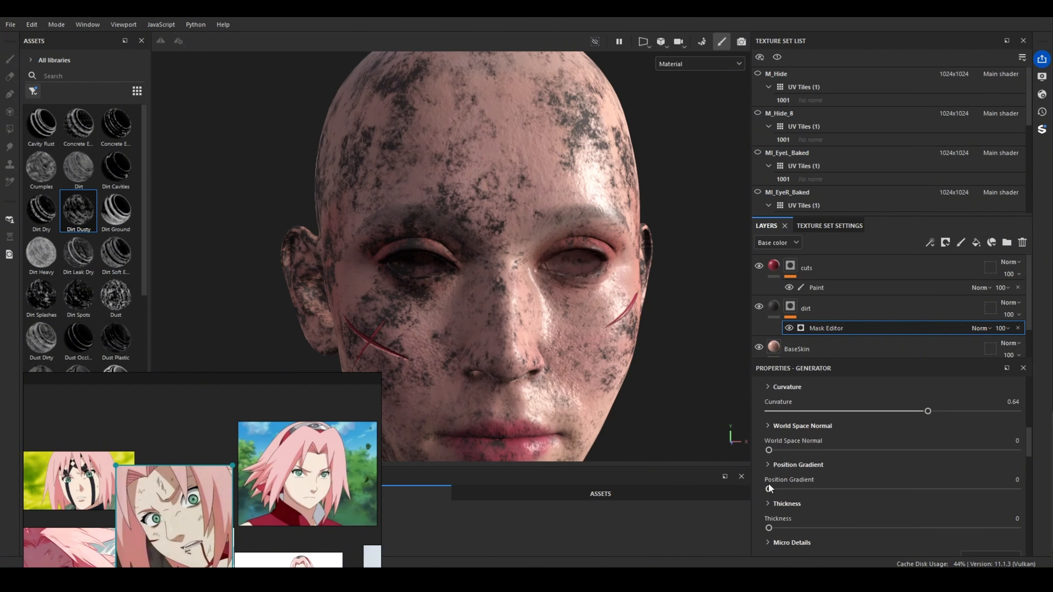
{"action": "scroll", "coordinate": [778, 523], "scroll_direction": "down", "scroll_amount": 1}
Set the Scale of the dirt Mask Editor's first Texture to 3.48
{"action": "scroll", "coordinate": [809, 462], "scroll_direction": "up", "scroll_amount": 10}
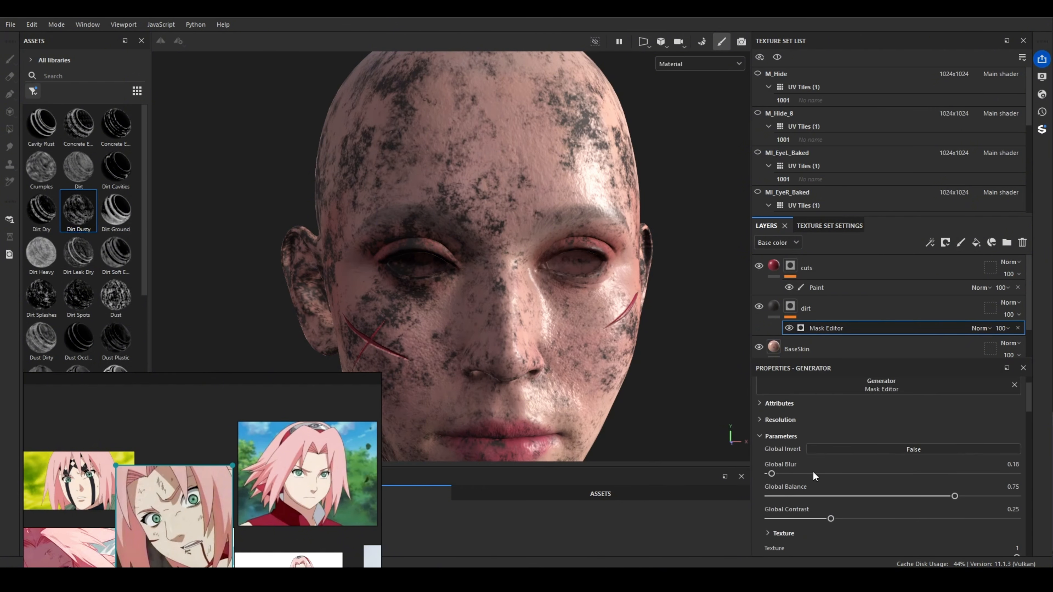
{"action": "scroll", "coordinate": [909, 457], "scroll_direction": "down", "scroll_amount": 1}
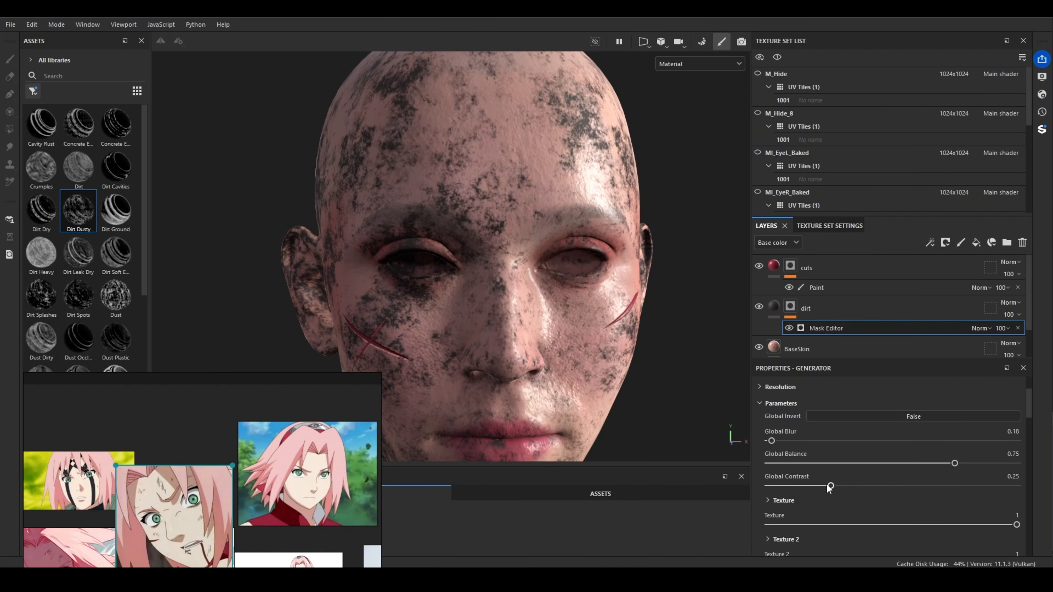
{"action": "left_click", "coordinate": [767, 501]}
{"action": "scroll", "coordinate": [805, 484], "scroll_direction": "down", "scroll_amount": 1}
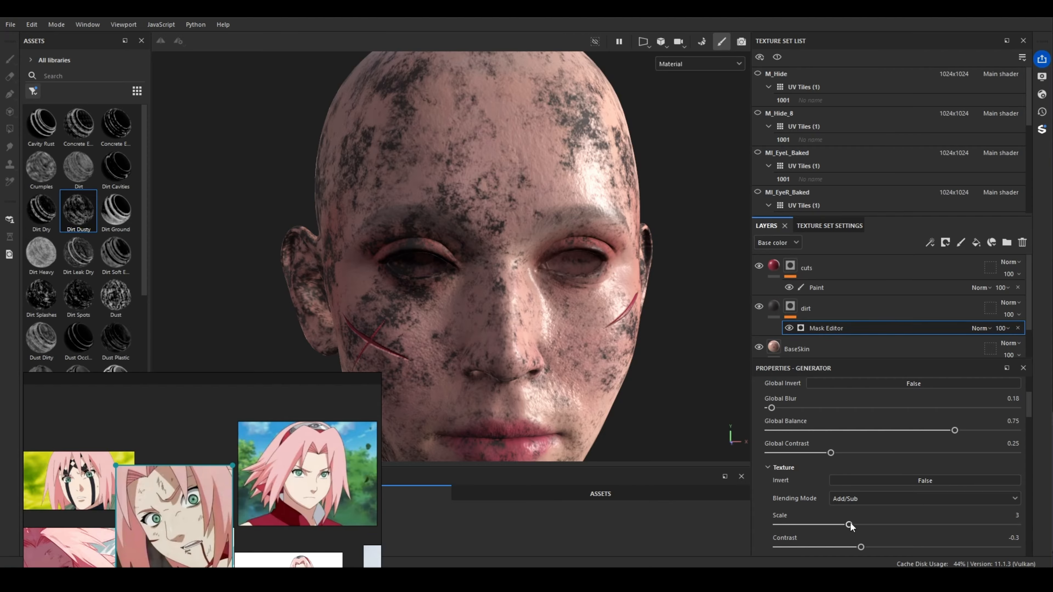
{"action": "left_click_drag", "start_coordinate": [849, 524], "coordinate": [861, 526]}
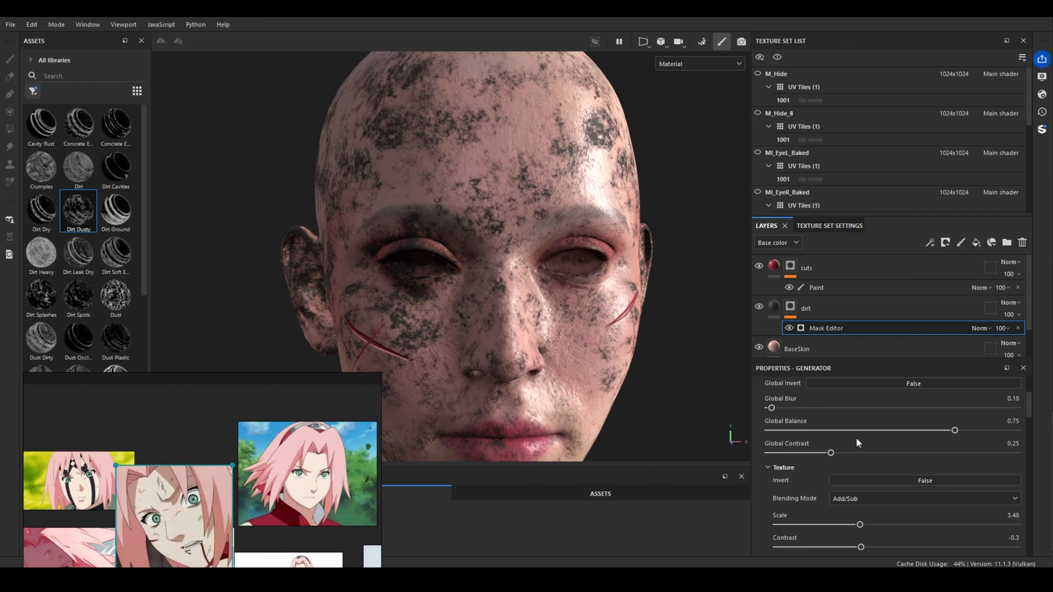
{"action": "right_click", "coordinate": [873, 331]}
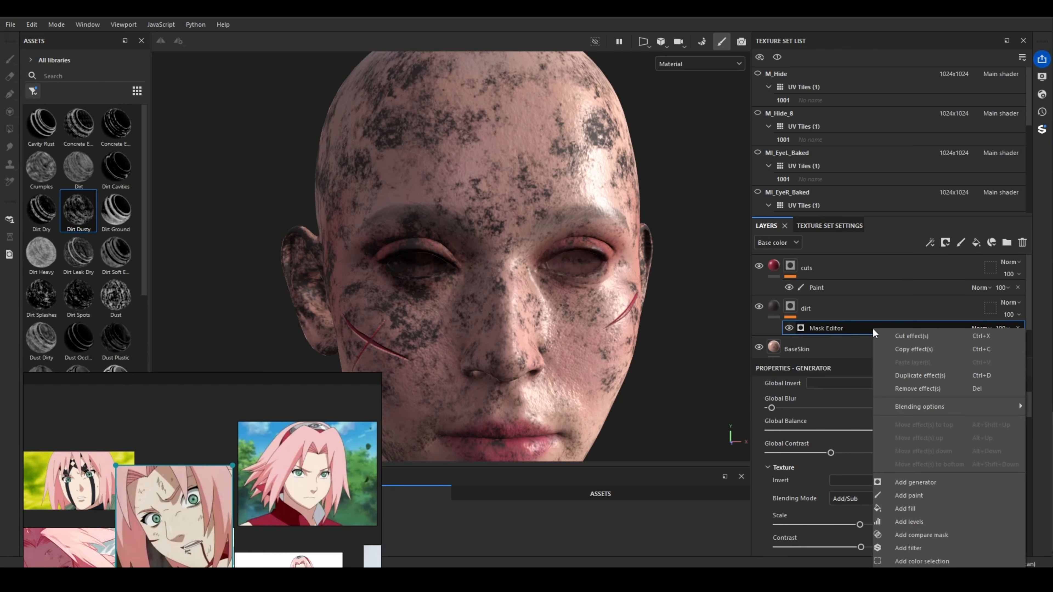
{"action": "left_click", "coordinate": [916, 509]}
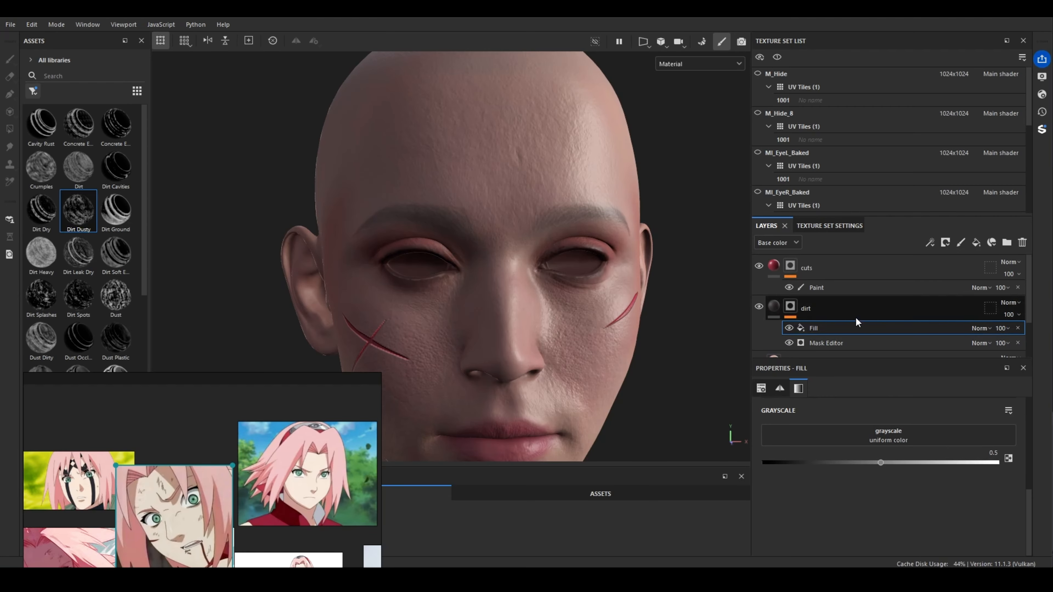
{"action": "left_click", "coordinate": [803, 462]}
{"action": "left_click_drag", "start_coordinate": [803, 461], "coordinate": [728, 473]}
{"action": "left_click", "coordinate": [1018, 328]}
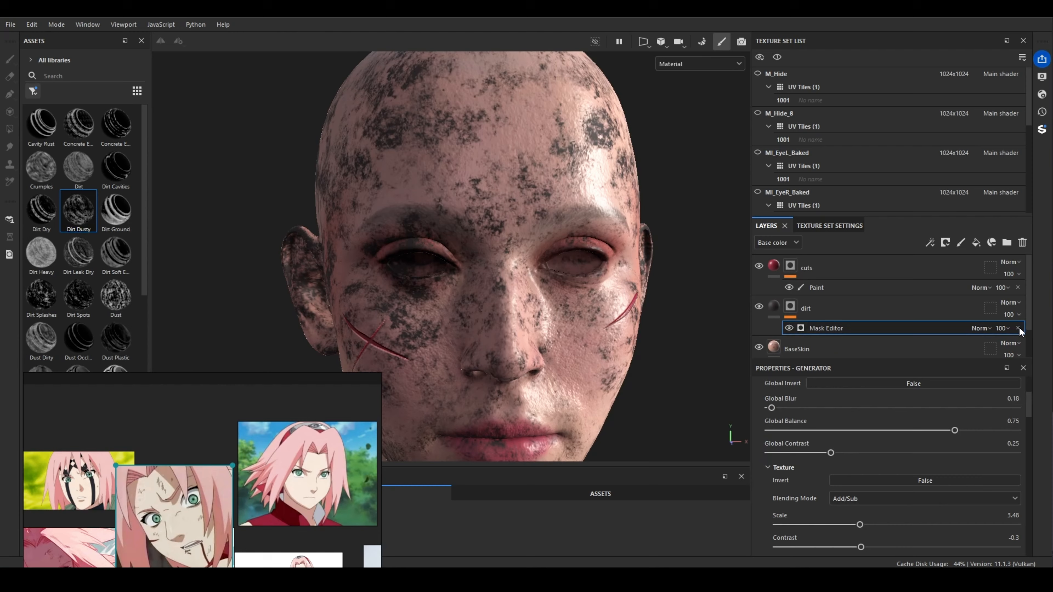
Add a paint effect above the Mask Editor in the dirt layer's mask
{"action": "right_click", "coordinate": [882, 331]}
{"action": "left_click", "coordinate": [869, 313]}
{"action": "right_click", "coordinate": [886, 330]}
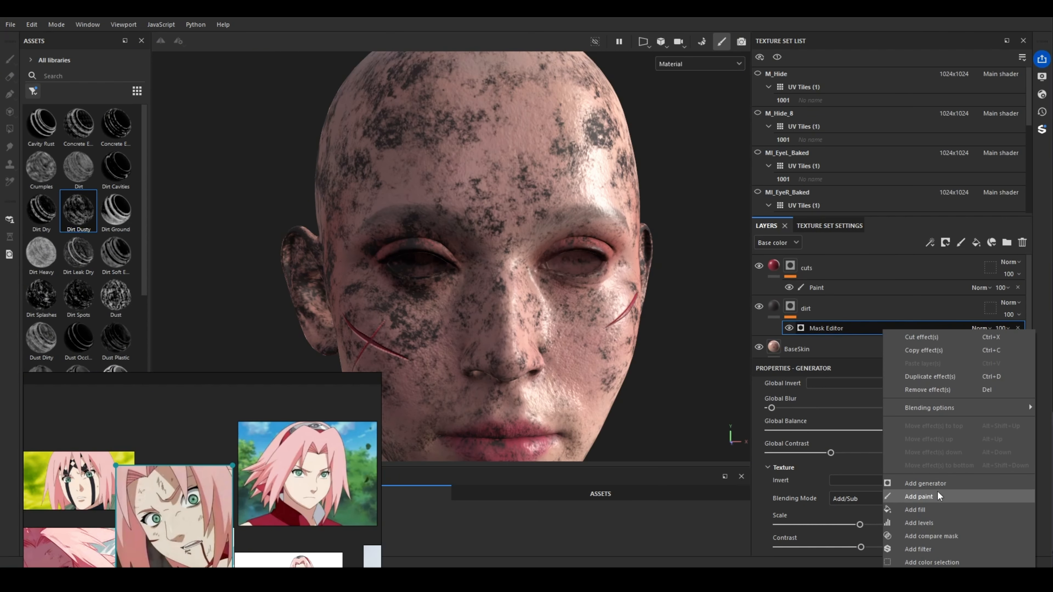
{"action": "left_click", "coordinate": [930, 497]}
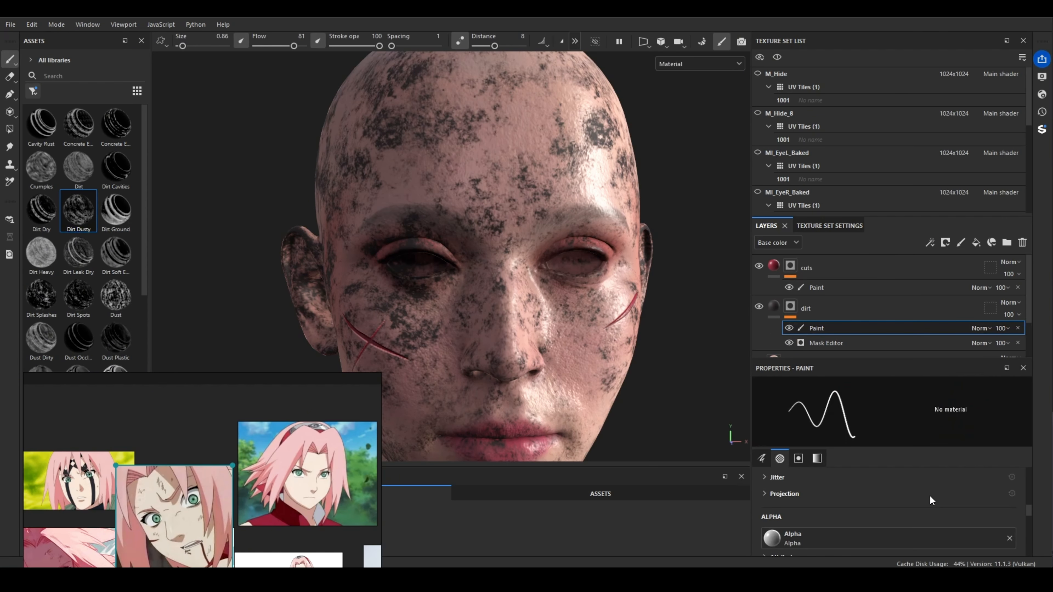
Try inverting the first Texture in the dirt Mask Editor and restore the setting
{"action": "left_click", "coordinate": [855, 343]}
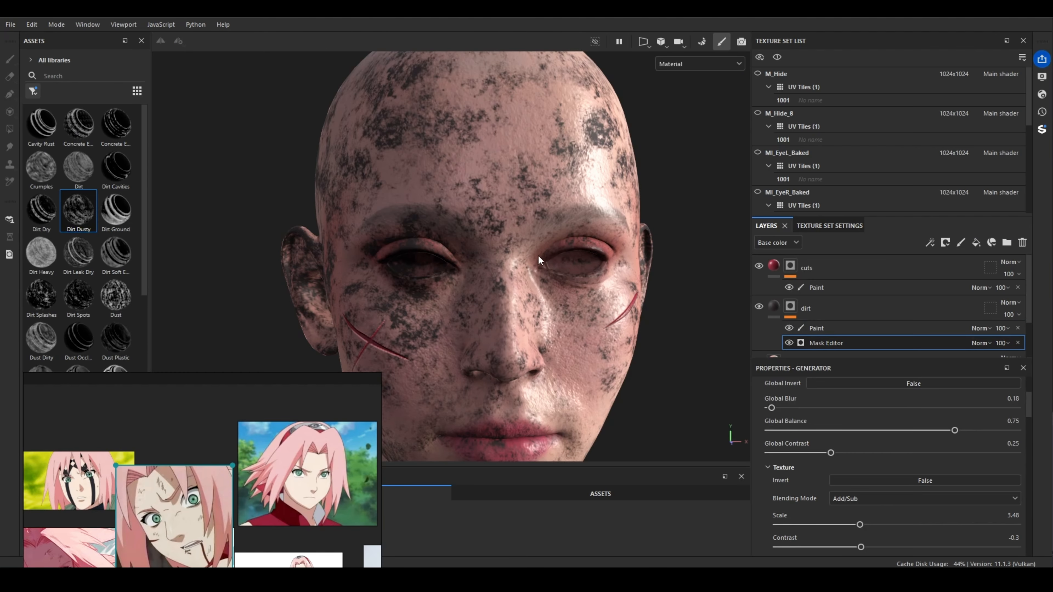
{"action": "scroll", "coordinate": [538, 255], "scroll_direction": "down", "scroll_amount": 3}
{"action": "scroll", "coordinate": [545, 223], "scroll_direction": "up", "scroll_amount": 2}
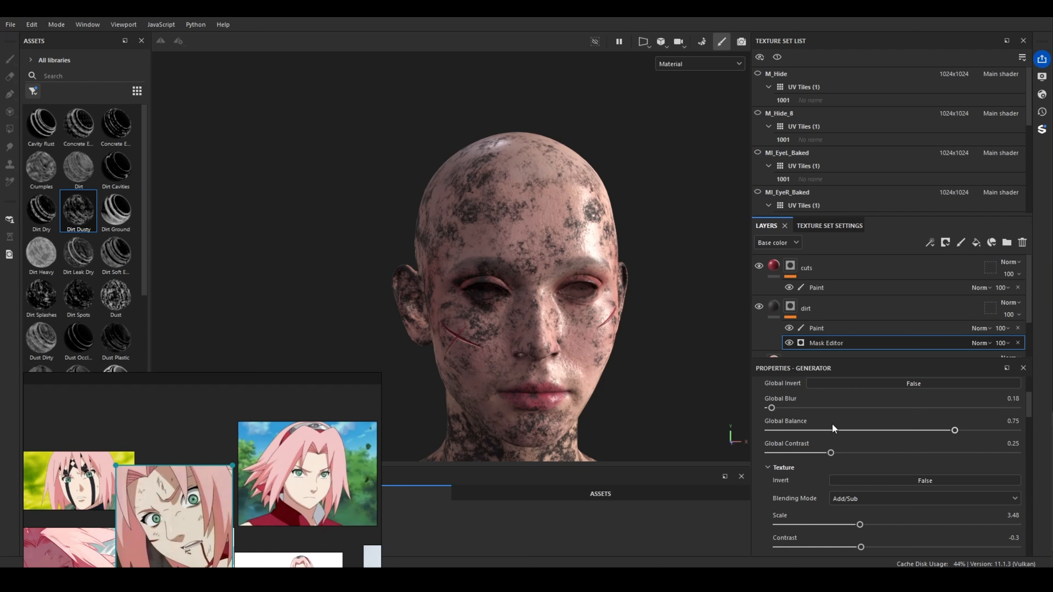
{"action": "left_click", "coordinate": [921, 477]}
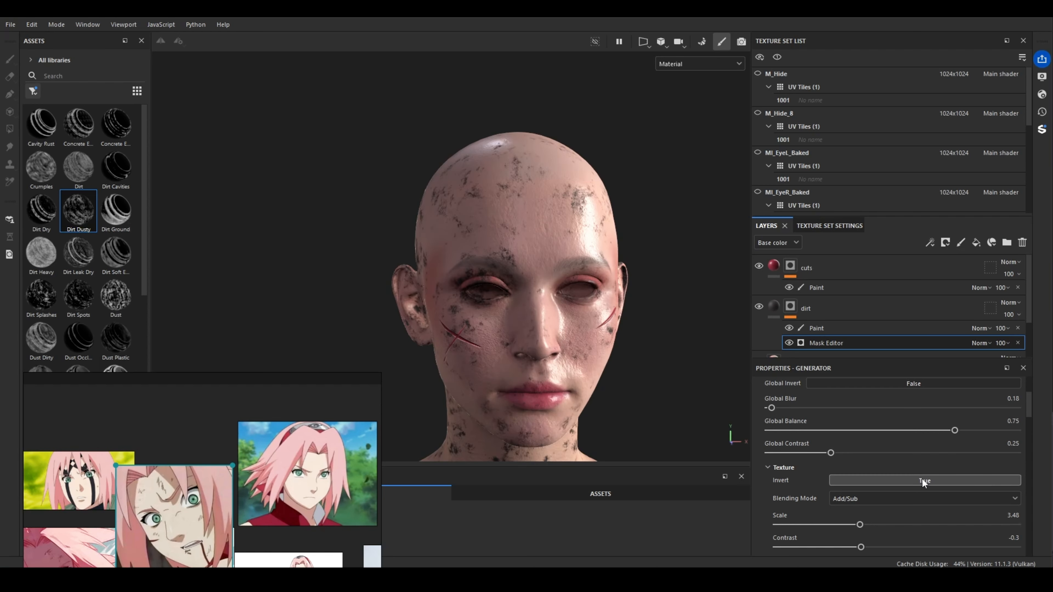
{"action": "left_click", "coordinate": [922, 478]}
Select the dirt mask's paint effect and choose the charcoal brush that uses the alpha_scratches_01 alpha
{"action": "left_click", "coordinate": [853, 330]}
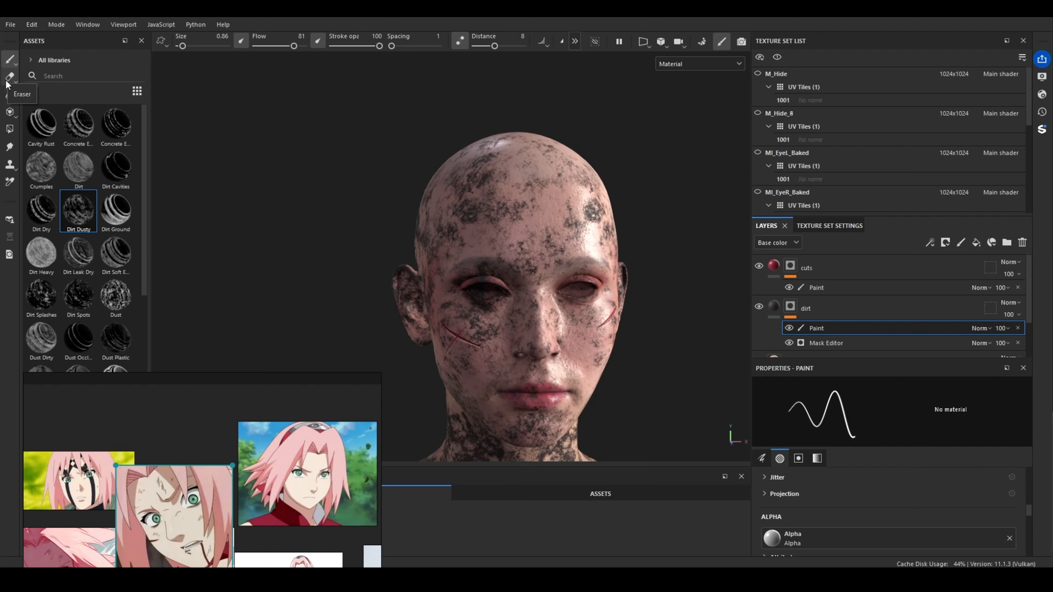
{"action": "left_click", "coordinate": [33, 91]}
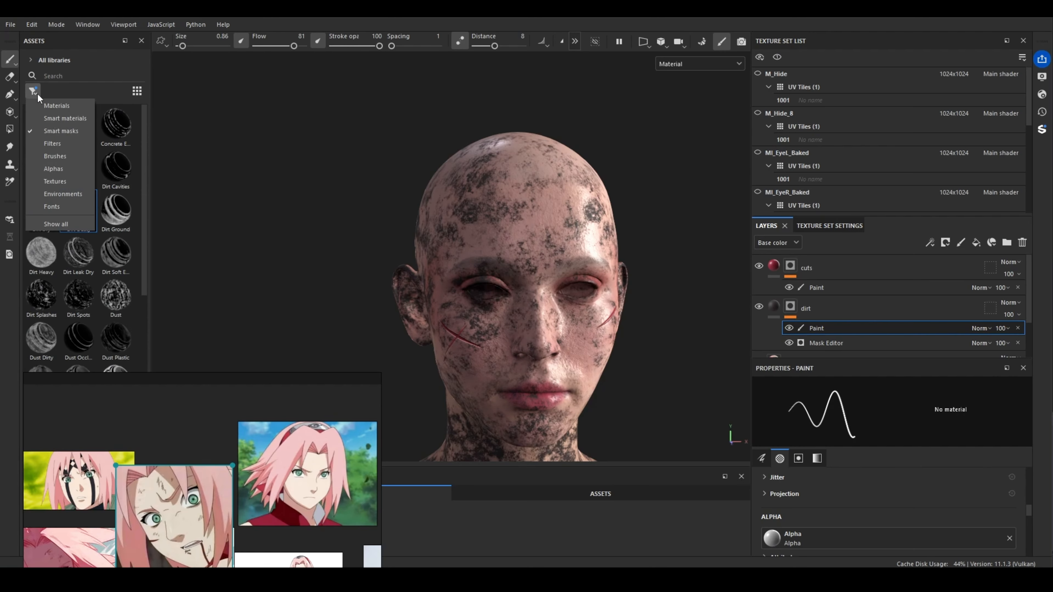
{"action": "left_click", "coordinate": [55, 156]}
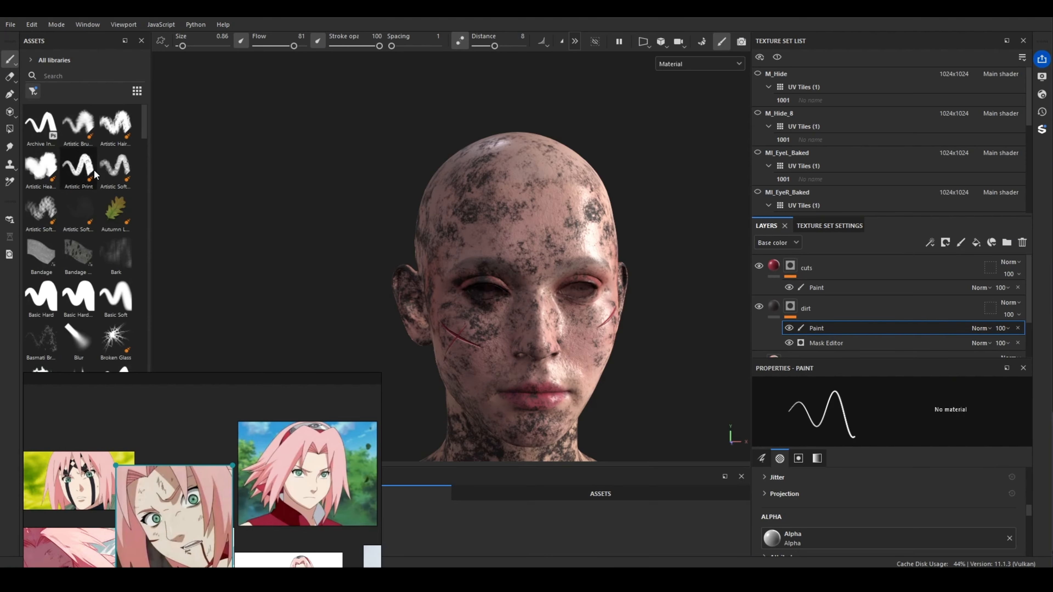
{"action": "scroll", "coordinate": [114, 236], "scroll_direction": "down", "scroll_amount": 3}
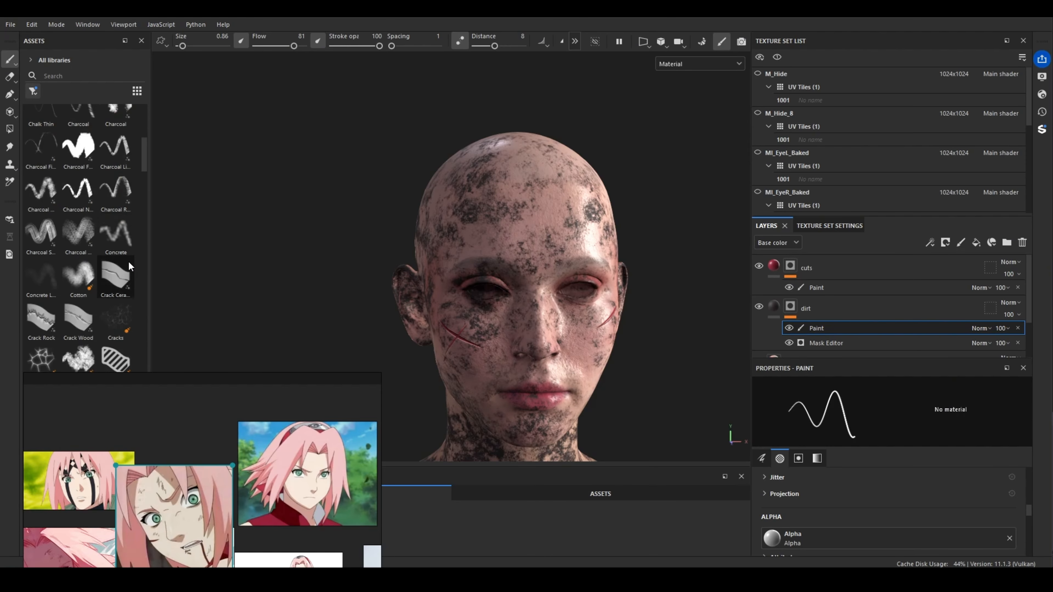
{"action": "left_click", "coordinate": [79, 230]}
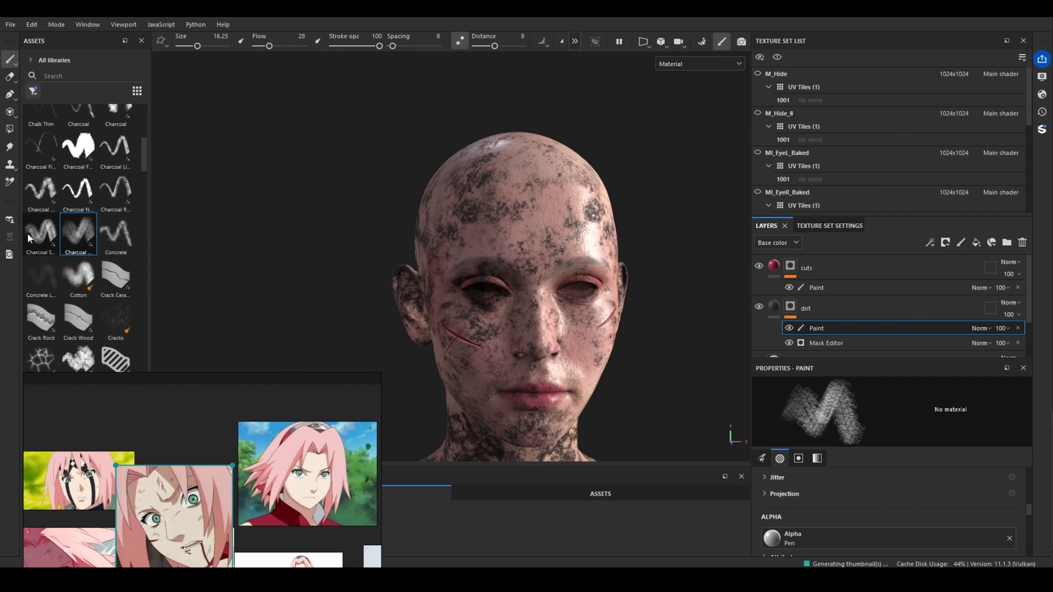
{"action": "left_click", "coordinate": [44, 239]}
Erase dirt from the top of the head and the forehead on the dirt mask with the scratch brush
{"action": "scroll", "coordinate": [436, 220], "scroll_direction": "up", "scroll_amount": 3}
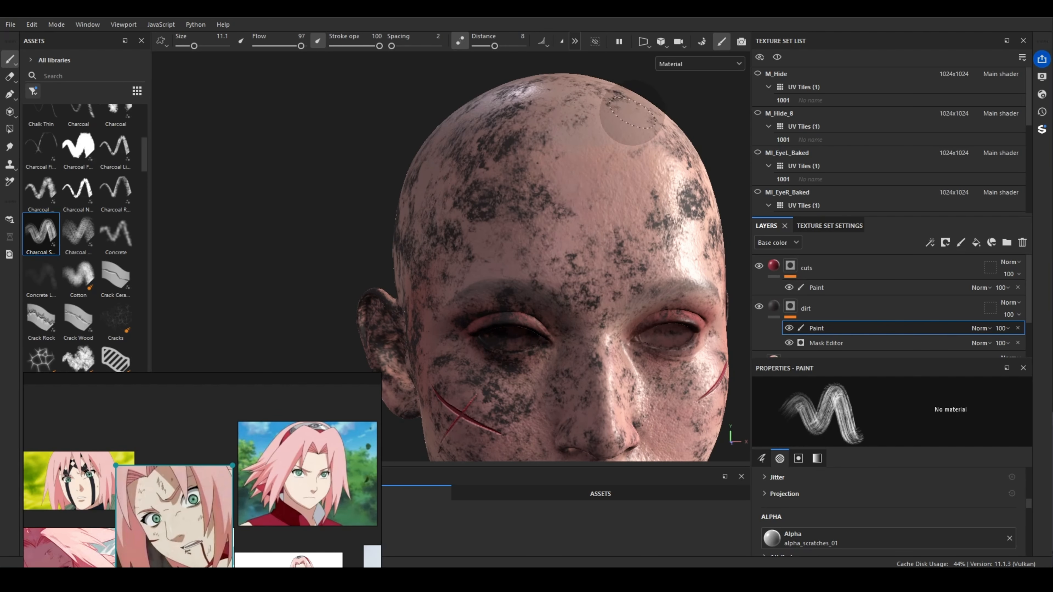
{"action": "mouse_move", "coordinate": [632, 111]}
{"action": "left_mouse_down"}
{"action": "mouse_move", "coordinate": [518, 156]}
{"action": "mouse_move", "coordinate": [531, 103]}
{"action": "mouse_move", "coordinate": [434, 237]}
{"action": "mouse_move", "coordinate": [521, 209]}
{"action": "mouse_move", "coordinate": [474, 169]}
{"action": "mouse_move", "coordinate": [437, 228]}
{"action": "mouse_move", "coordinate": [467, 182]}
{"action": "mouse_move", "coordinate": [452, 266]}
{"action": "mouse_move", "coordinate": [434, 199]}
{"action": "mouse_move", "coordinate": [463, 160]}
{"action": "mouse_move", "coordinate": [448, 145]}
{"action": "mouse_move", "coordinate": [462, 162]}
{"action": "mouse_move", "coordinate": [437, 260]}
{"action": "mouse_move", "coordinate": [473, 194]}
{"action": "left_mouse_up"}
{"action": "scroll", "coordinate": [440, 239], "scroll_direction": "down", "scroll_amount": 2}
{"action": "scroll", "coordinate": [440, 240], "scroll_direction": "down", "scroll_amount": 5}
{"action": "scroll", "coordinate": [543, 301], "scroll_direction": "up", "scroll_amount": 4}
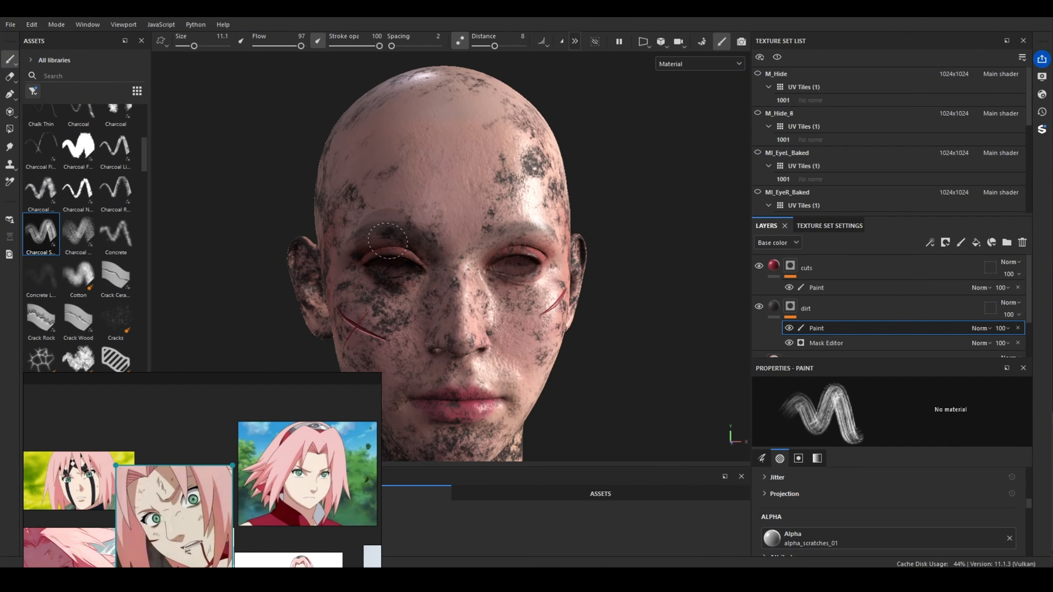
Erase dirt around the eye and brow above the crossed cut and along the side of the nose
{"action": "mouse_move", "coordinate": [413, 250]}
{"action": "left_mouse_down"}
{"action": "mouse_move", "coordinate": [381, 245]}
{"action": "mouse_move", "coordinate": [434, 293]}
{"action": "mouse_move", "coordinate": [436, 317]}
{"action": "mouse_move", "coordinate": [417, 302]}
{"action": "mouse_move", "coordinate": [362, 332]}
{"action": "mouse_move", "coordinate": [400, 305]}
{"action": "mouse_move", "coordinate": [353, 271]}
{"action": "mouse_move", "coordinate": [365, 284]}
{"action": "left_mouse_up"}
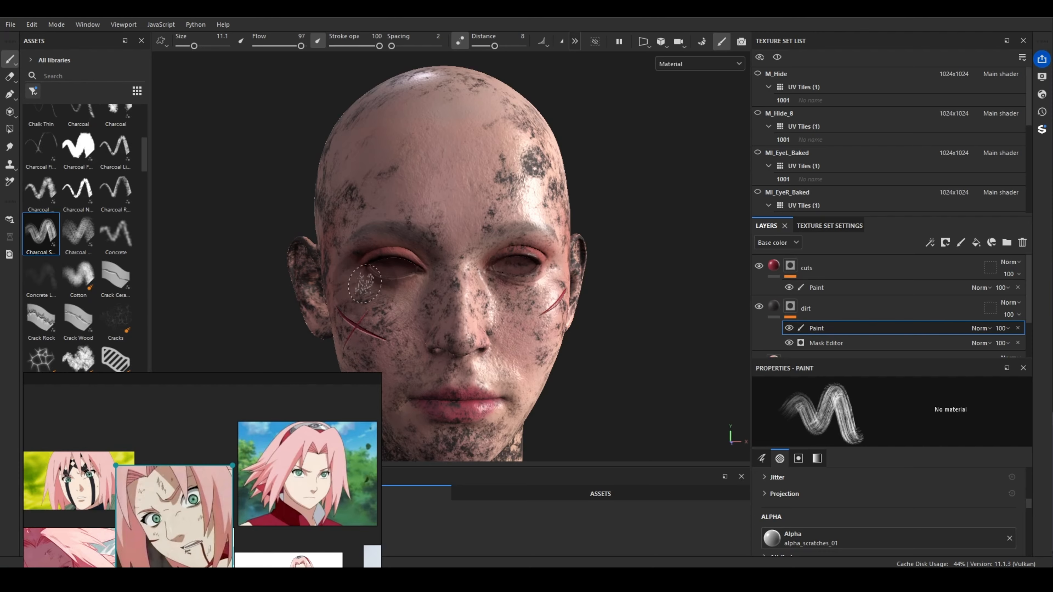
{"action": "scroll", "coordinate": [365, 299], "scroll_direction": "up", "scroll_amount": 5}
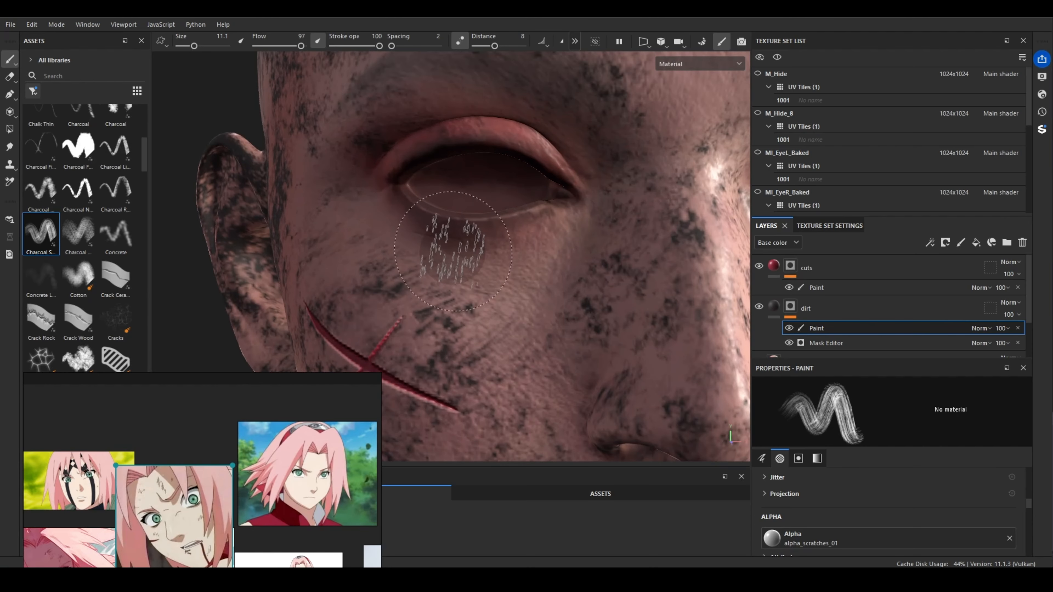
{"action": "scroll", "coordinate": [363, 240], "scroll_direction": "down", "scroll_amount": 5}
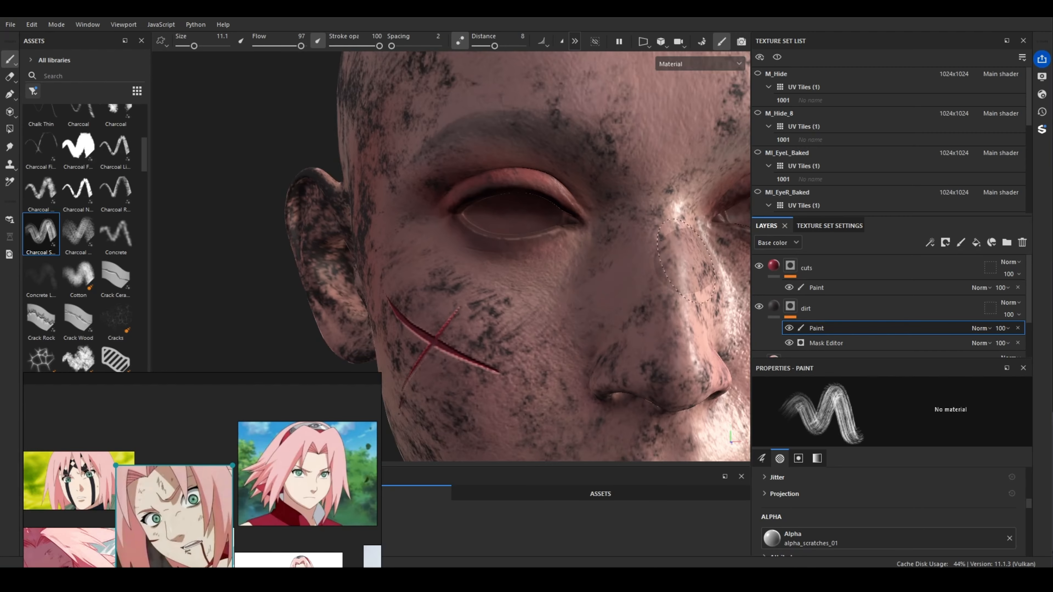
Set the scratch brush angle to 47 and erase dirt around the crossed cut on the cheek and over the nose
{"action": "scroll", "coordinate": [870, 489], "scroll_direction": "up", "scroll_amount": 2}
{"action": "scroll", "coordinate": [889, 515], "scroll_direction": "up", "scroll_amount": 4}
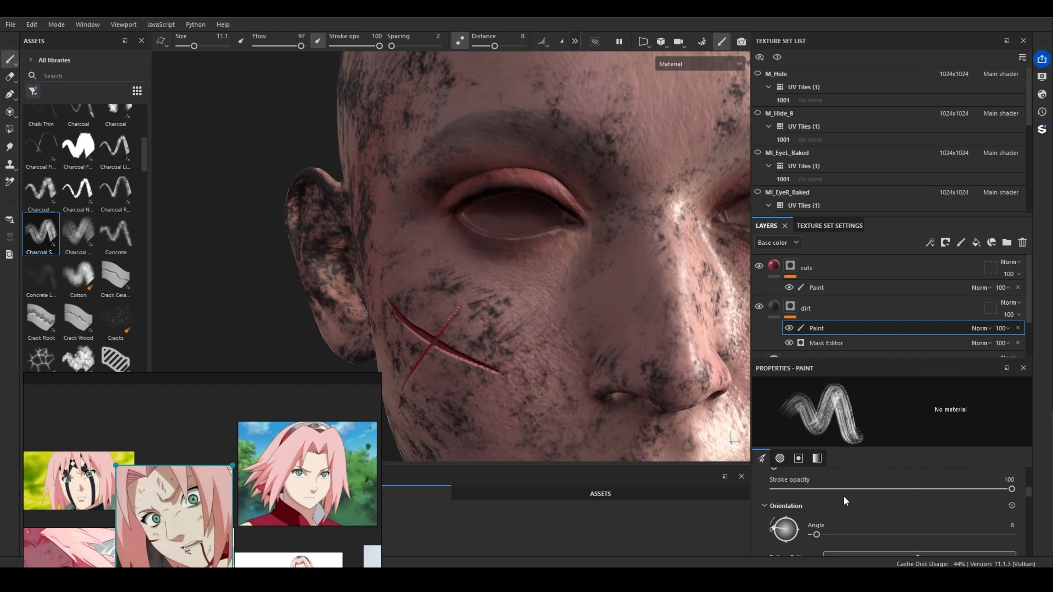
{"action": "left_click_drag", "start_coordinate": [774, 524], "coordinate": [775, 518]}
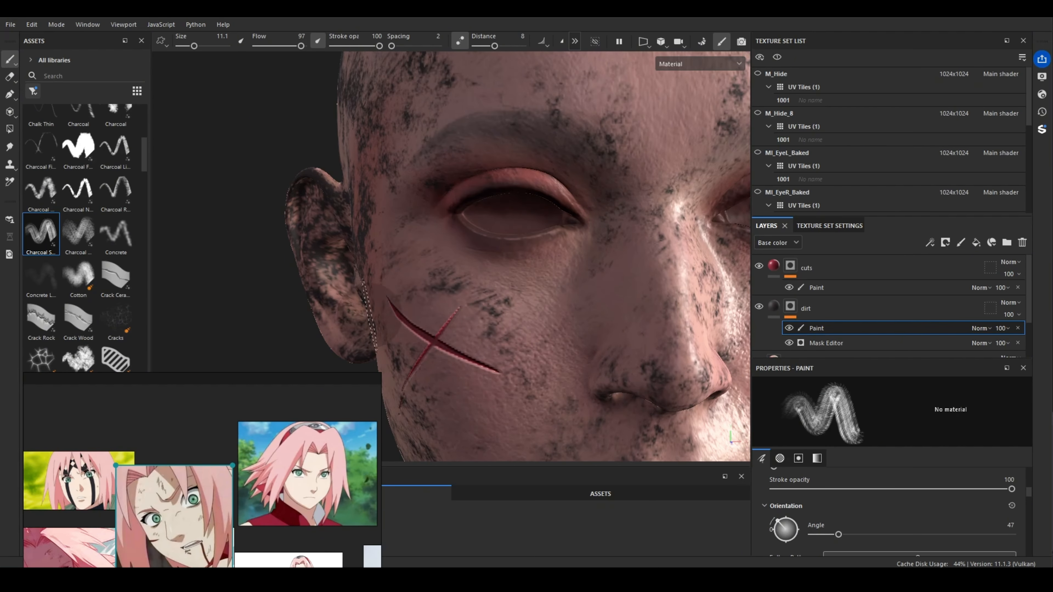
{"action": "left_click_drag", "start_coordinate": [414, 398], "coordinate": [537, 431], "text": "alt"}
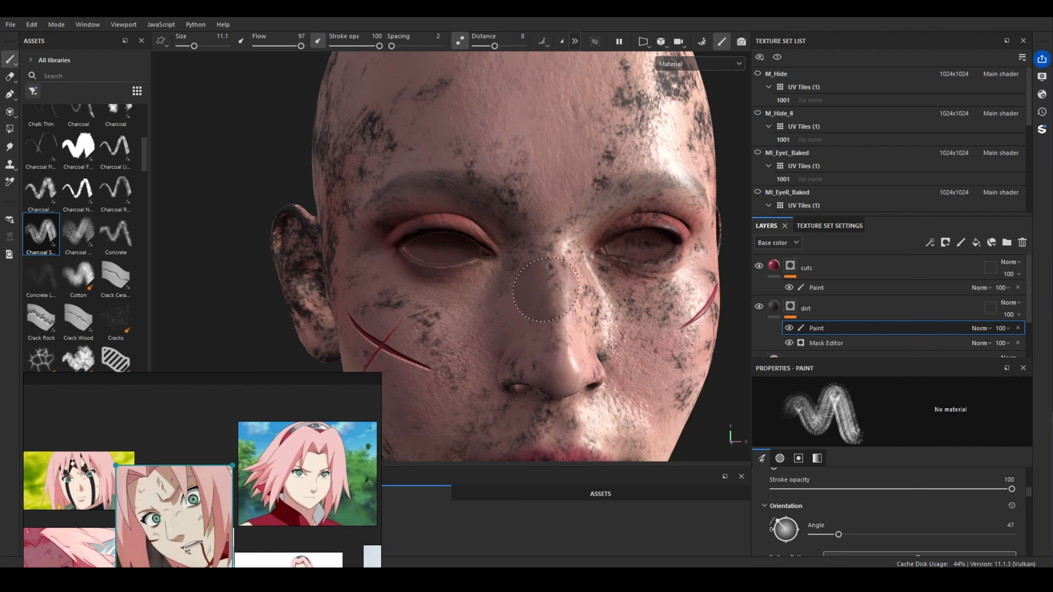
{"action": "right_click_drag", "start_coordinate": [603, 329], "coordinate": [632, 418], "text": "alt"}
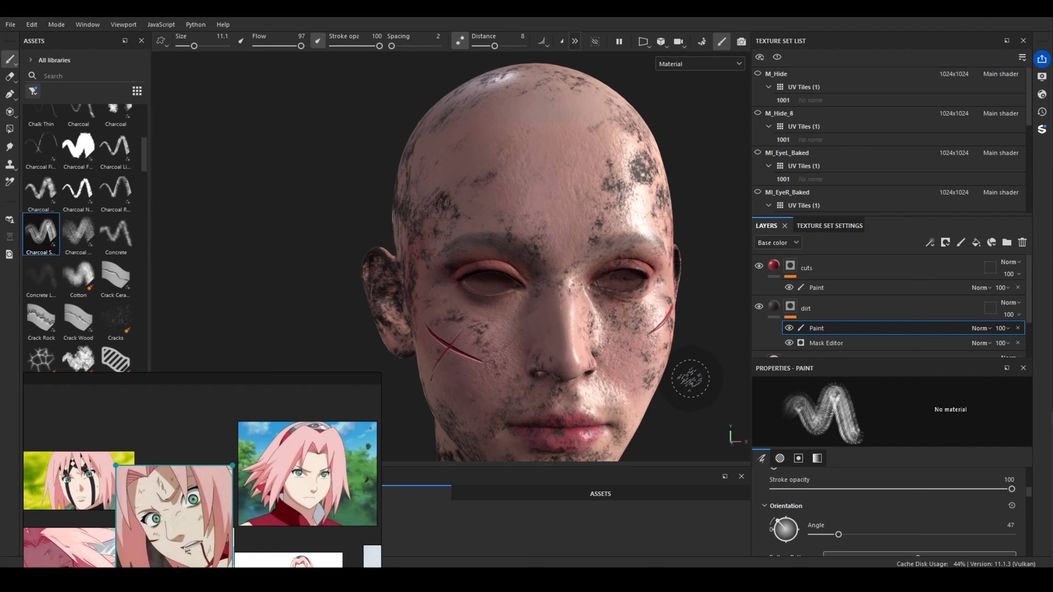
Thin out the dirt on the cheek below and around the single cut with scratch strokes
{"action": "left_click_drag", "start_coordinate": [692, 379], "coordinate": [630, 365], "text": "alt"}
{"action": "right_click_drag", "start_coordinate": [630, 365], "coordinate": [608, 306], "text": "alt"}
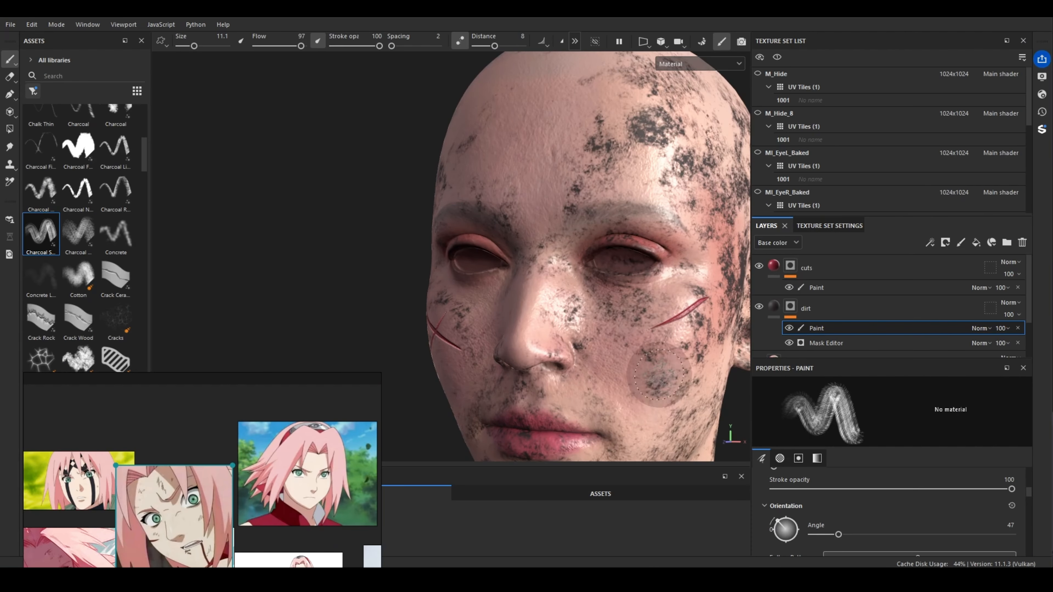
{"action": "middle_click_drag", "start_coordinate": [684, 305], "coordinate": [616, 272], "text": "alt"}
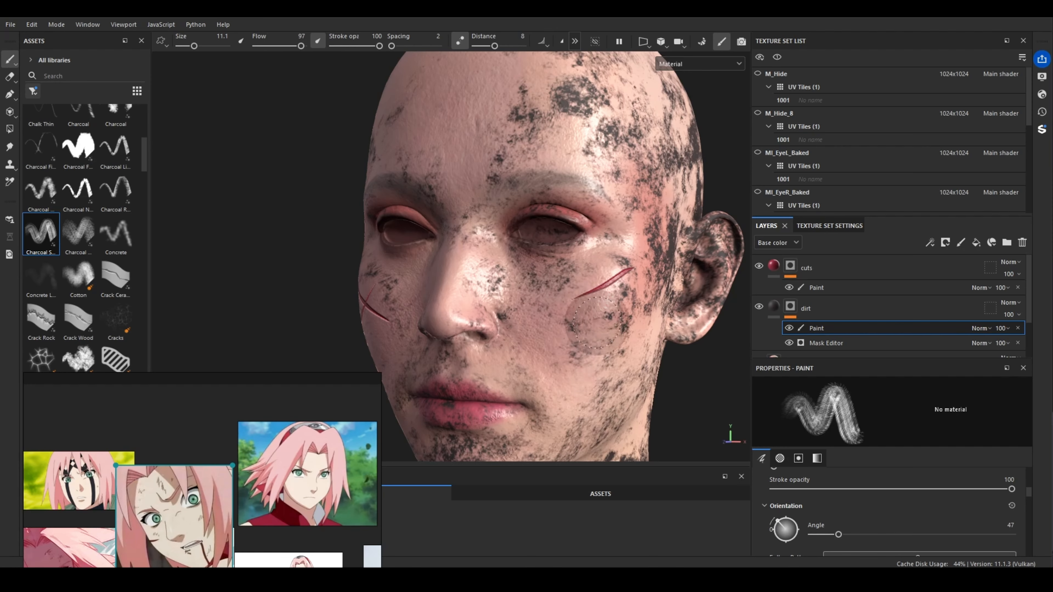
{"action": "right_click_drag", "start_coordinate": [621, 363], "coordinate": [586, 304], "text": "alt"}
{"action": "mouse_move", "coordinate": [581, 342]}
{"action": "left_mouse_down"}
{"action": "mouse_move", "coordinate": [642, 268]}
{"action": "mouse_move", "coordinate": [615, 254]}
{"action": "mouse_move", "coordinate": [610, 200]}
{"action": "mouse_move", "coordinate": [573, 278]}
{"action": "left_mouse_up"}
{"action": "right_click_drag", "start_coordinate": [482, 237], "coordinate": [479, 311], "text": "alt"}
{"action": "left_click_drag", "start_coordinate": [479, 290], "coordinate": [510, 287], "text": "alt"}
{"action": "middle_click_drag", "start_coordinate": [510, 207], "coordinate": [560, 340], "text": "alt"}
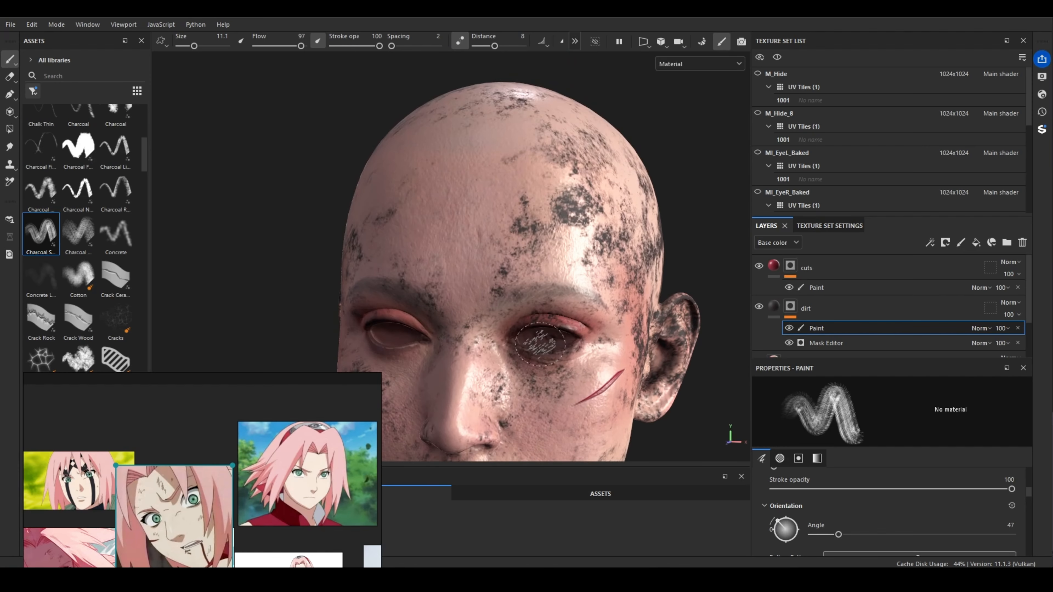
Break up the dirt patches on the forehead and temple above the single cut with scratch strokes
{"action": "right_click_drag", "start_coordinate": [567, 307], "coordinate": [591, 244], "text": "alt"}
{"action": "mouse_move", "coordinate": [591, 244]}
{"action": "left_mouse_down"}
{"action": "mouse_move", "coordinate": [506, 212]}
{"action": "mouse_move", "coordinate": [488, 159]}
{"action": "mouse_move", "coordinate": [442, 264]}
{"action": "mouse_move", "coordinate": [463, 272]}
{"action": "left_mouse_up"}
{"action": "scroll", "coordinate": [399, 291], "scroll_direction": "down", "scroll_amount": 1}
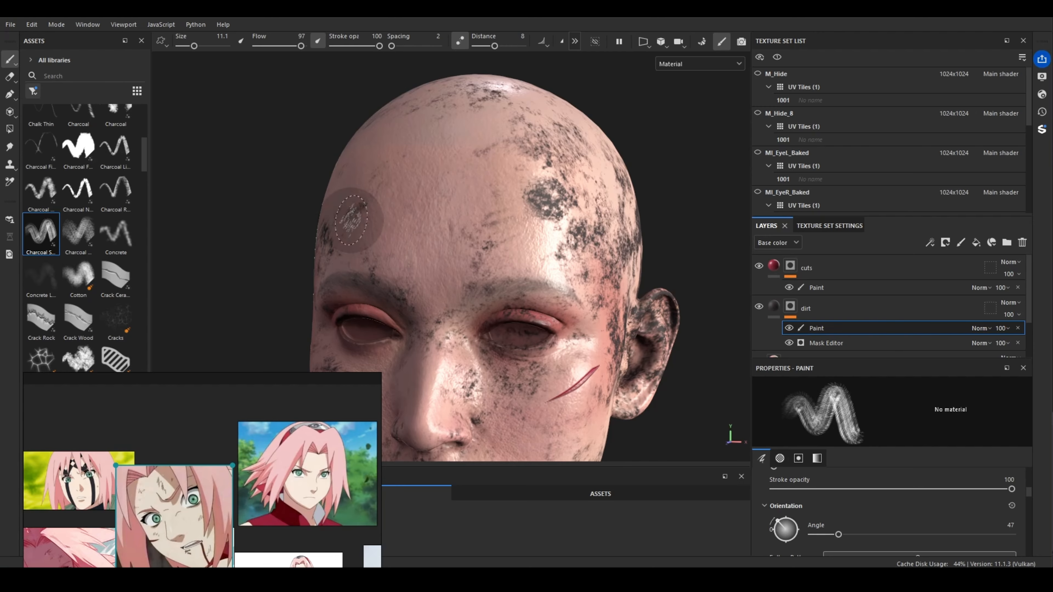
{"action": "mouse_move", "coordinate": [587, 197]}
{"action": "left_mouse_down"}
{"action": "mouse_move", "coordinate": [552, 216]}
{"action": "mouse_move", "coordinate": [564, 174]}
{"action": "mouse_move", "coordinate": [537, 191]}
{"action": "mouse_move", "coordinate": [578, 260]}
{"action": "left_mouse_up"}
{"action": "scroll", "coordinate": [635, 267], "scroll_direction": "down", "scroll_amount": 2}
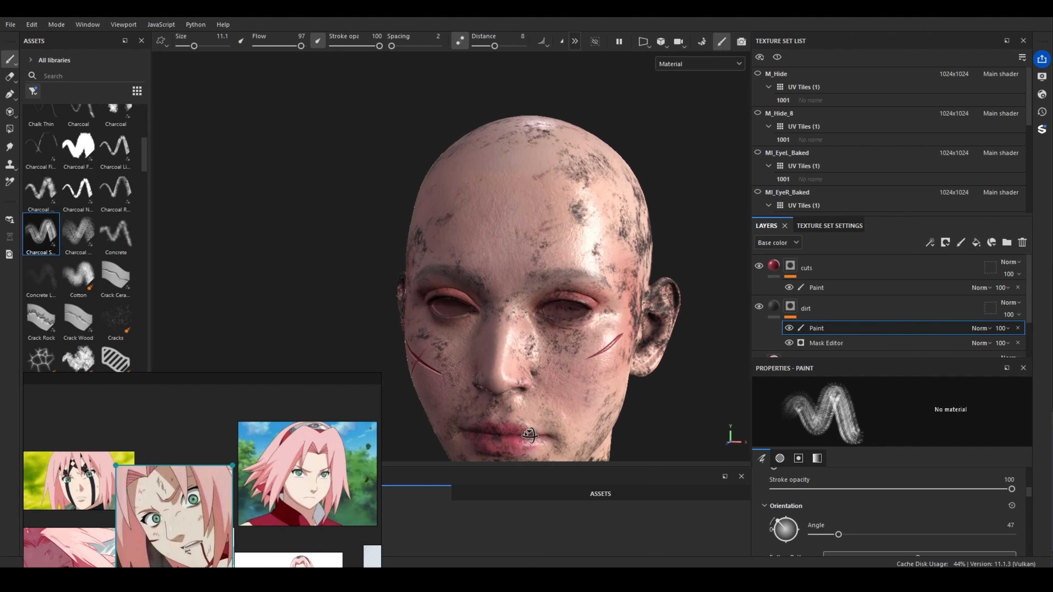
Set the scratch brush angle to 312 and erase dirt around the mouth, chin and jaw
{"action": "left_click_drag", "start_coordinate": [510, 419], "coordinate": [568, 434], "text": "alt"}
{"action": "scroll", "coordinate": [526, 442], "scroll_direction": "down", "scroll_amount": 1}
{"action": "middle_click_drag", "start_coordinate": [526, 442], "coordinate": [563, 369], "text": "alt"}
{"action": "mouse_move", "coordinate": [564, 369]}
{"action": "left_mouse_down", "text": "alt"}
{"action": "mouse_move", "coordinate": [556, 327]}
{"action": "mouse_move", "coordinate": [579, 385]}
{"action": "mouse_move", "coordinate": [542, 347]}
{"action": "mouse_move", "coordinate": [538, 365]}
{"action": "mouse_move", "coordinate": [566, 365]}
{"action": "left_mouse_up", "text": "alt"}
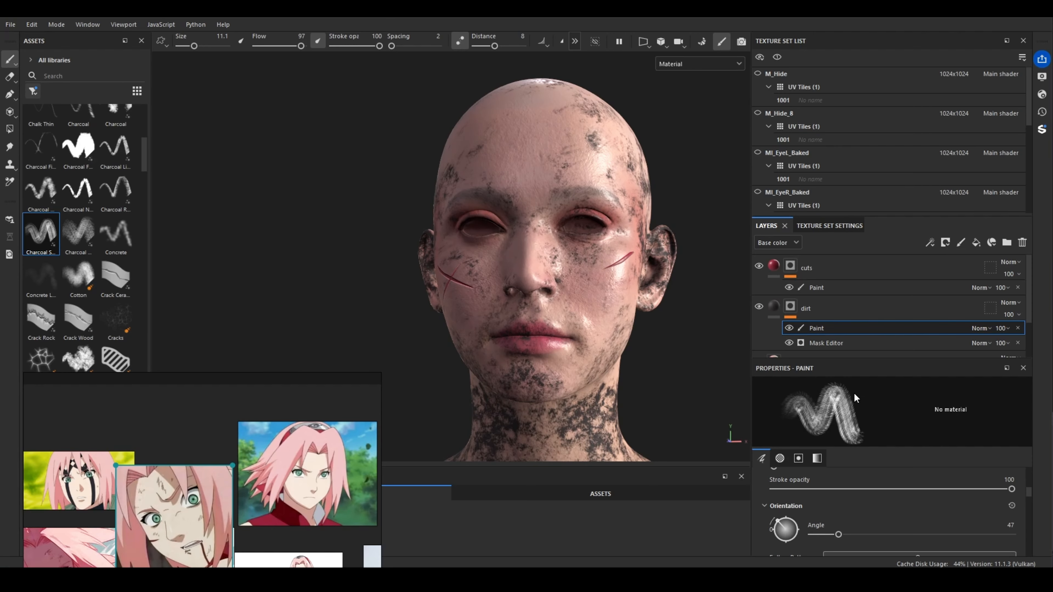
{"action": "mouse_move", "coordinate": [779, 523]}
{"action": "left_mouse_down"}
{"action": "mouse_move", "coordinate": [799, 521]}
{"action": "mouse_move", "coordinate": [780, 536]}
{"action": "left_mouse_up"}
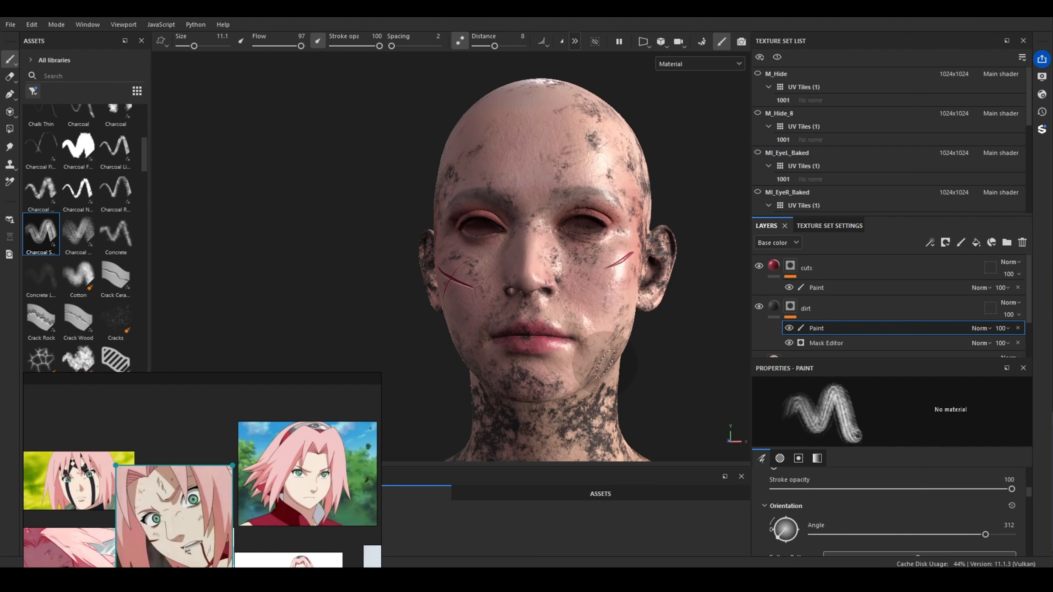
{"action": "scroll", "coordinate": [590, 326], "scroll_direction": "up", "scroll_amount": 5}
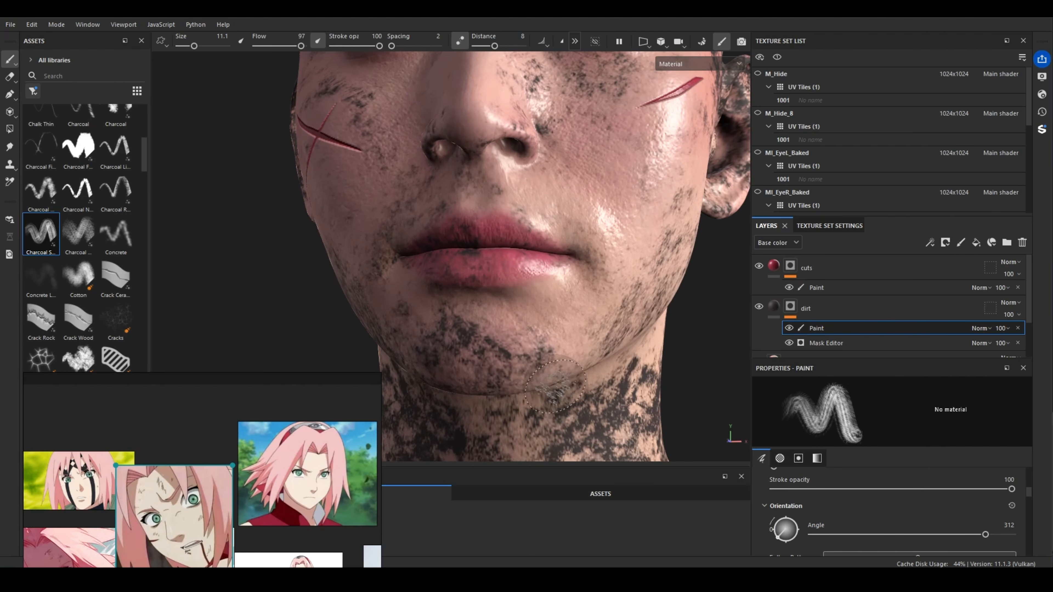
{"action": "scroll", "coordinate": [395, 338], "scroll_direction": "down", "scroll_amount": 6}
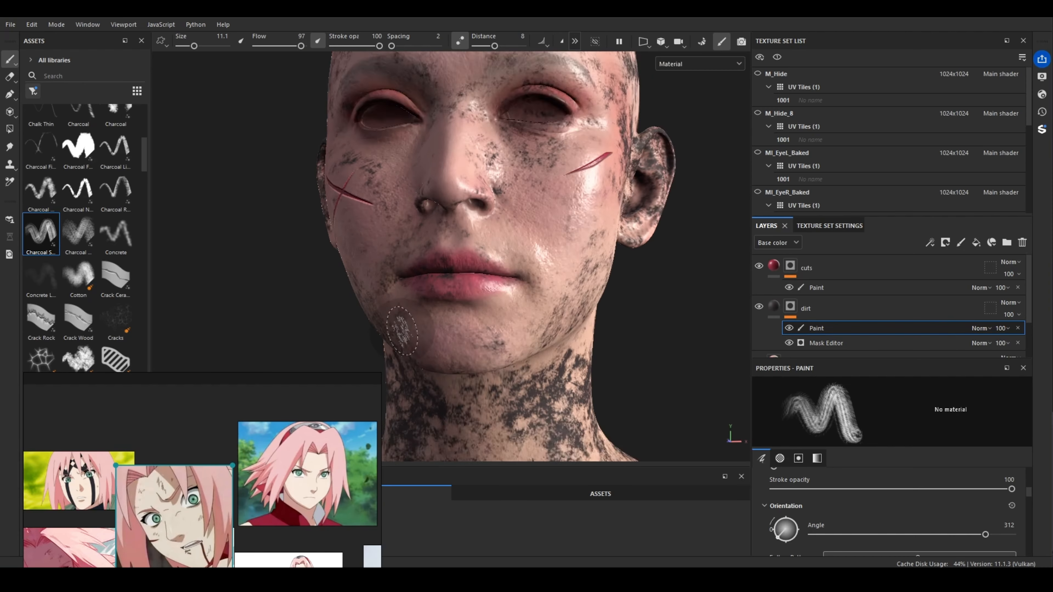
{"action": "scroll", "coordinate": [395, 338], "scroll_direction": "down", "scroll_amount": 2}
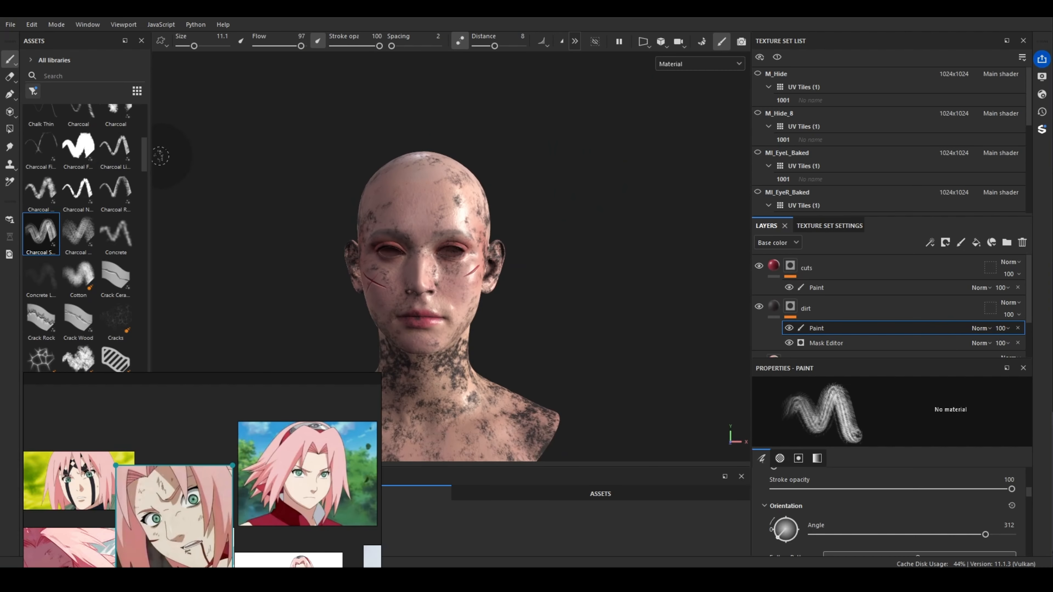
Choose the second Basic Hard brush, turn off Lazy Mouse, enlarge the brush to 28.7 and clear the dirt from the scalp and upper forehead
{"action": "left_click_drag", "start_coordinate": [144, 153], "coordinate": [150, 93]}
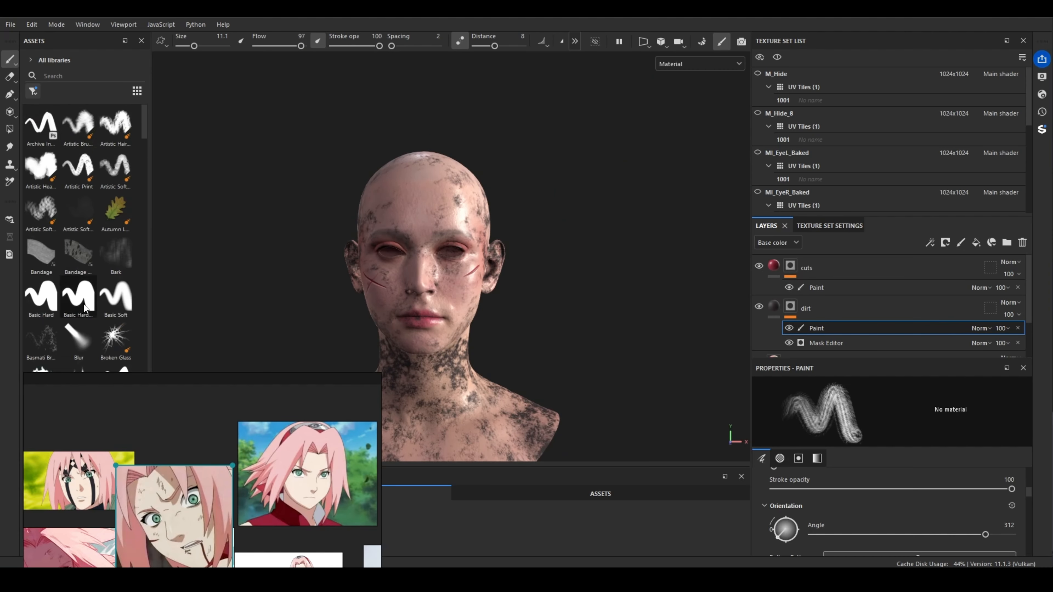
{"action": "left_click", "coordinate": [78, 295]}
{"action": "scroll", "coordinate": [342, 199], "scroll_direction": "up", "scroll_amount": 2}
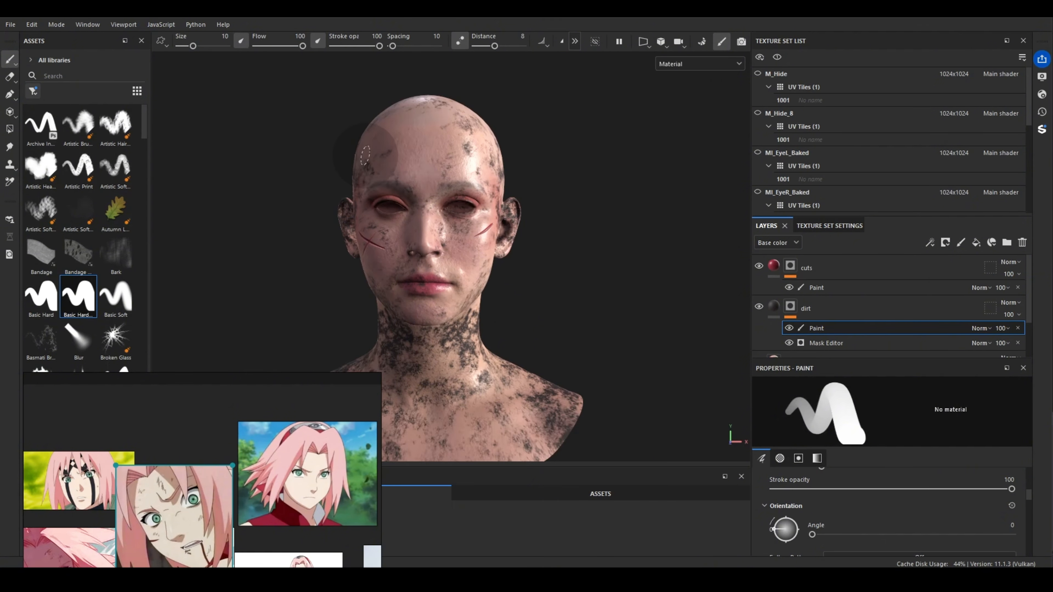
{"action": "left_click", "coordinate": [460, 45]}
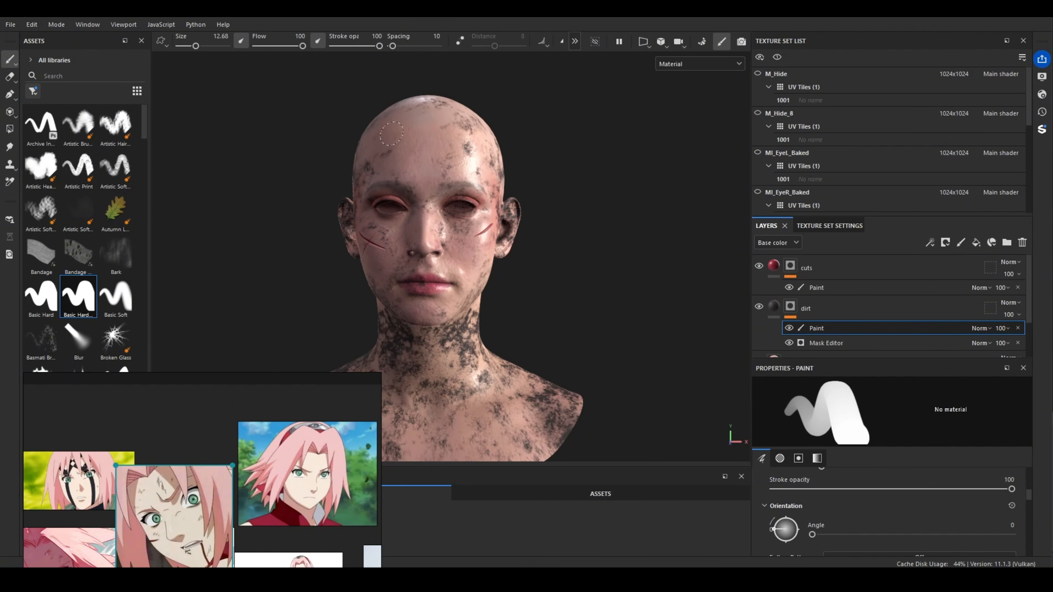
{"action": "right_click_drag", "start_coordinate": [391, 134], "coordinate": [427, 132], "text": "ctrl"}
{"action": "left_click_drag", "start_coordinate": [454, 118], "coordinate": [467, 121]}
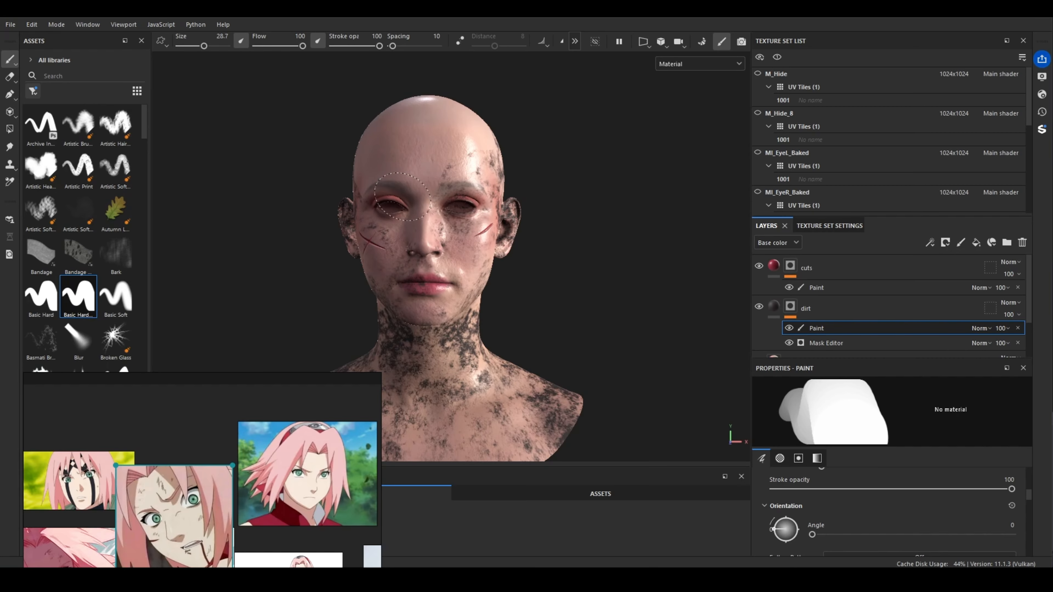
Clear the dirt from the back of the head, neck and shoulders using symmetry, and switch symmetry off
{"action": "left_click_drag", "start_coordinate": [547, 280], "coordinate": [481, 260], "text": "alt"}
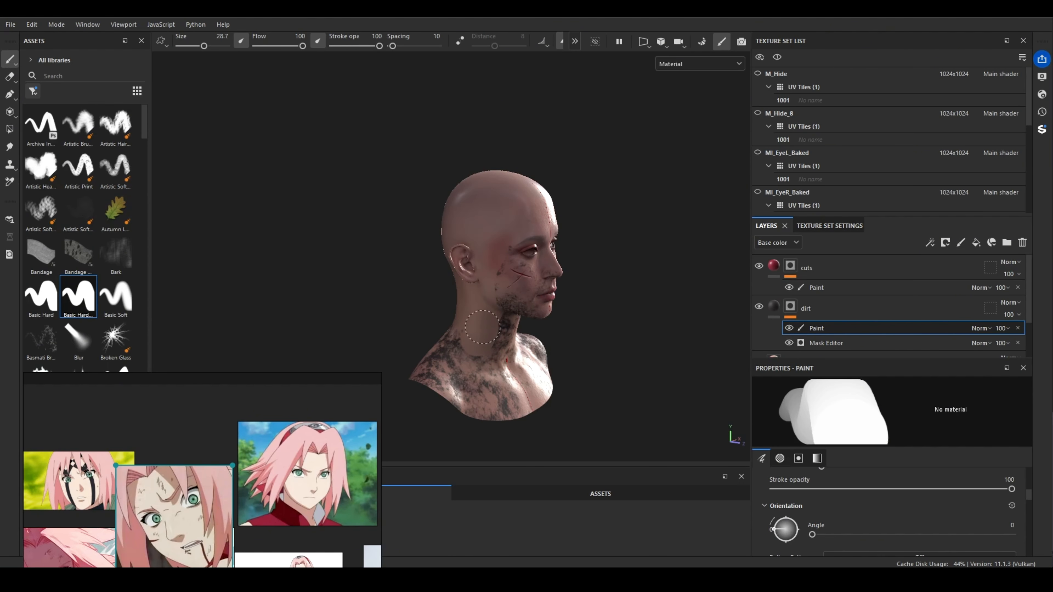
{"action": "key", "text": "ctrl+z"}
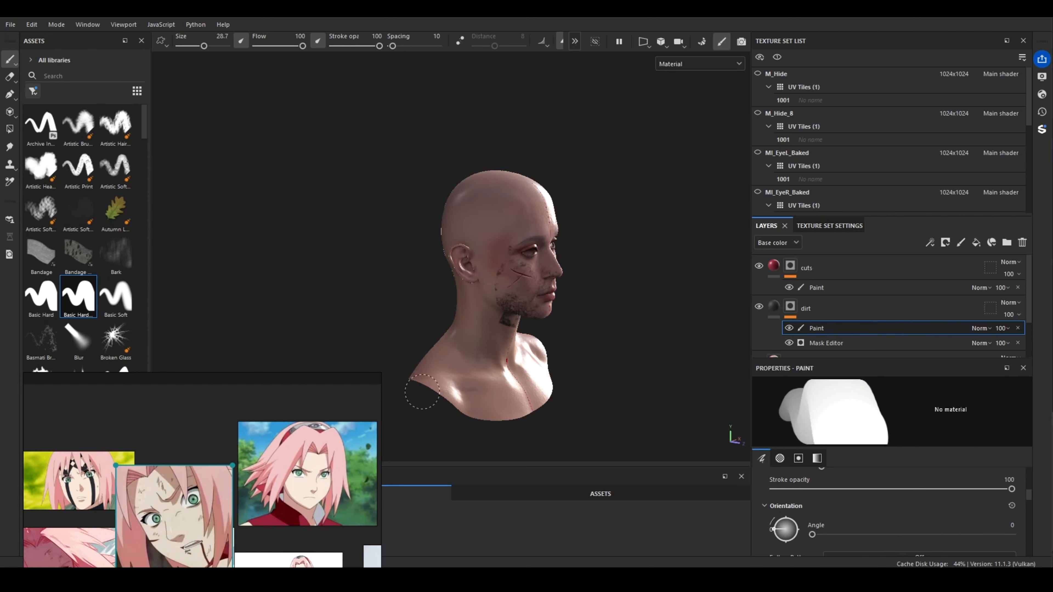
{"action": "scroll", "coordinate": [435, 350], "scroll_direction": "up", "scroll_amount": 3}
{"action": "left_click_drag", "start_coordinate": [427, 350], "coordinate": [610, 337], "text": "alt"}
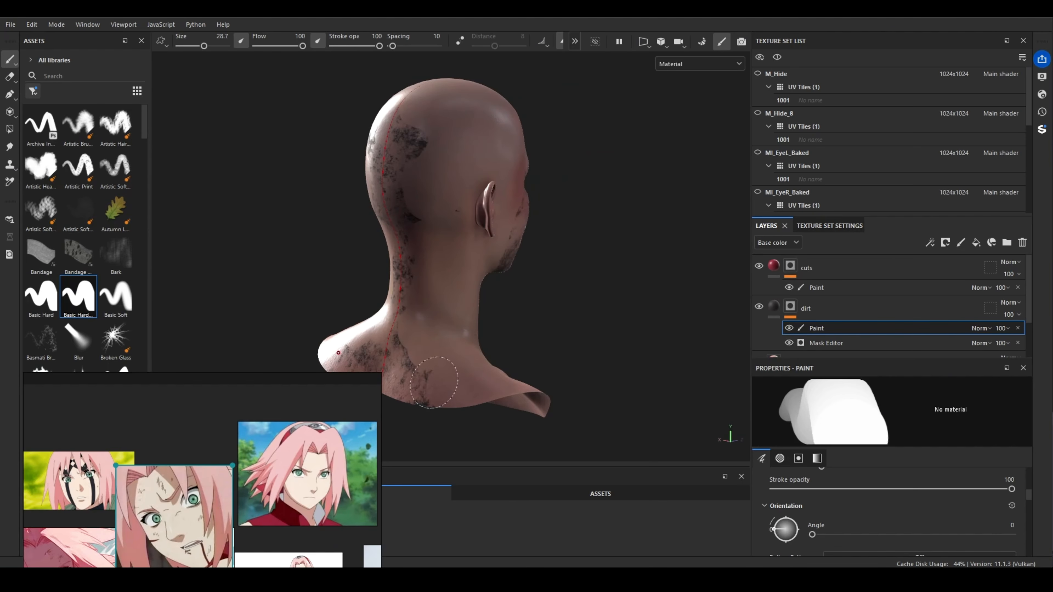
{"action": "left_click_drag", "start_coordinate": [410, 285], "coordinate": [400, 135]}
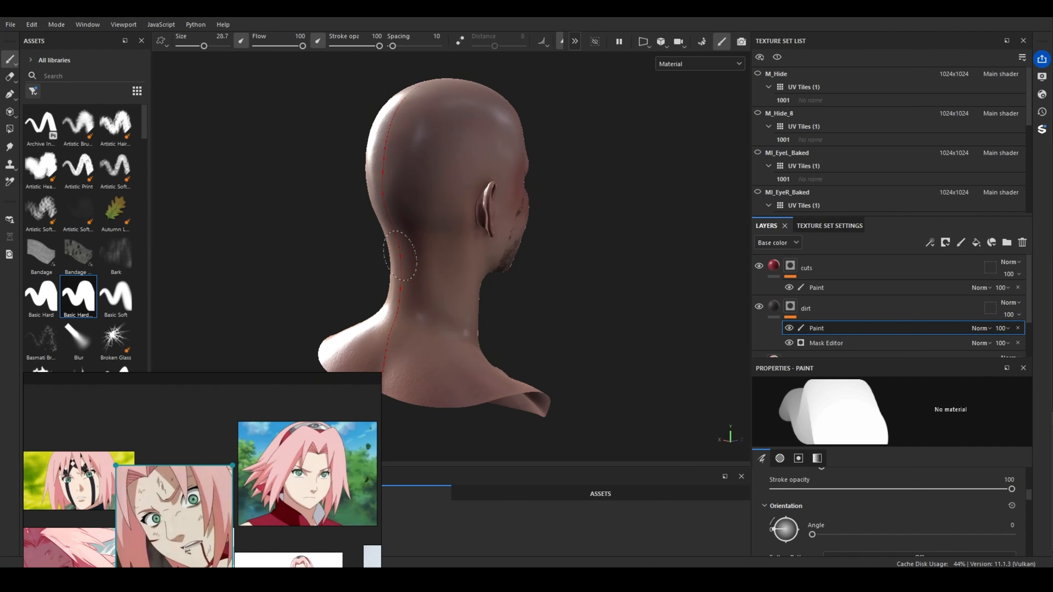
{"action": "left_click_drag", "start_coordinate": [400, 255], "coordinate": [298, 319], "text": "alt"}
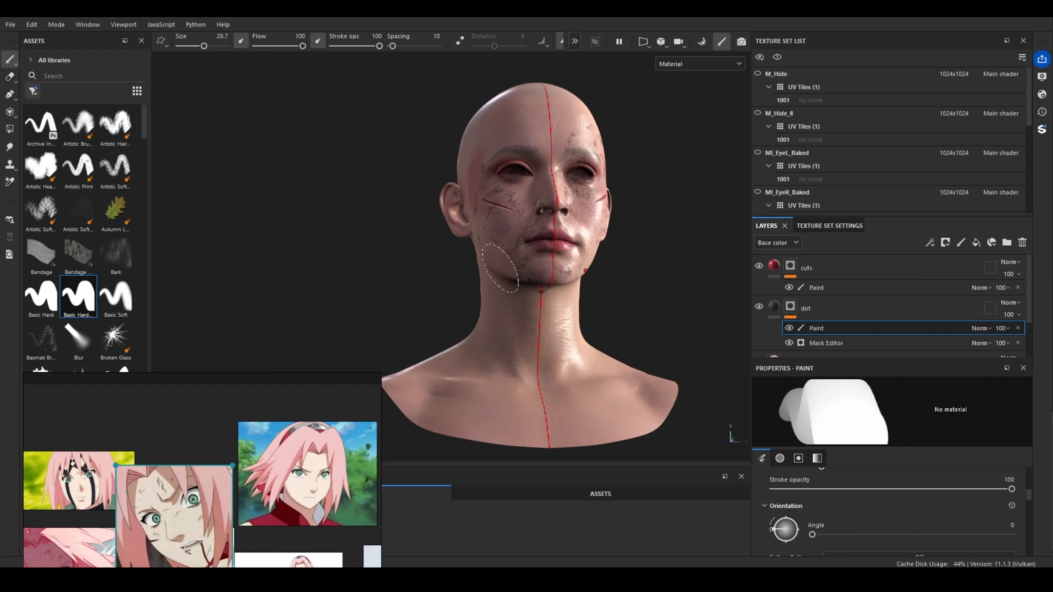
{"action": "key", "text": "l"}
Clear leftover dirt under the chin, along the jaw and in front of the ear on both sides of the face
{"action": "scroll", "coordinate": [501, 268], "scroll_direction": "up", "scroll_amount": 2}
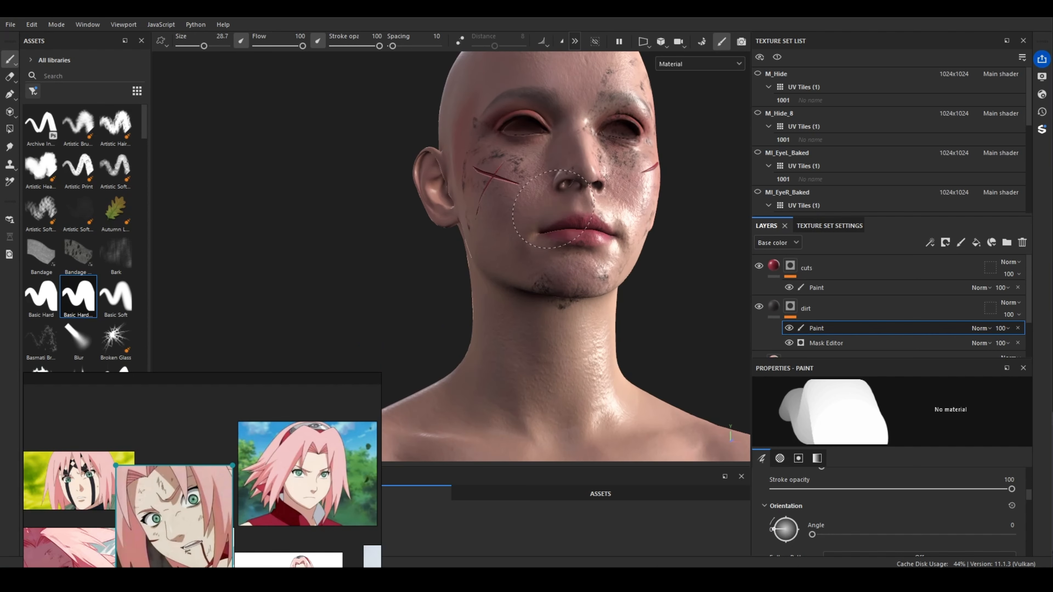
{"action": "scroll", "coordinate": [560, 218], "scroll_direction": "down", "scroll_amount": 2}
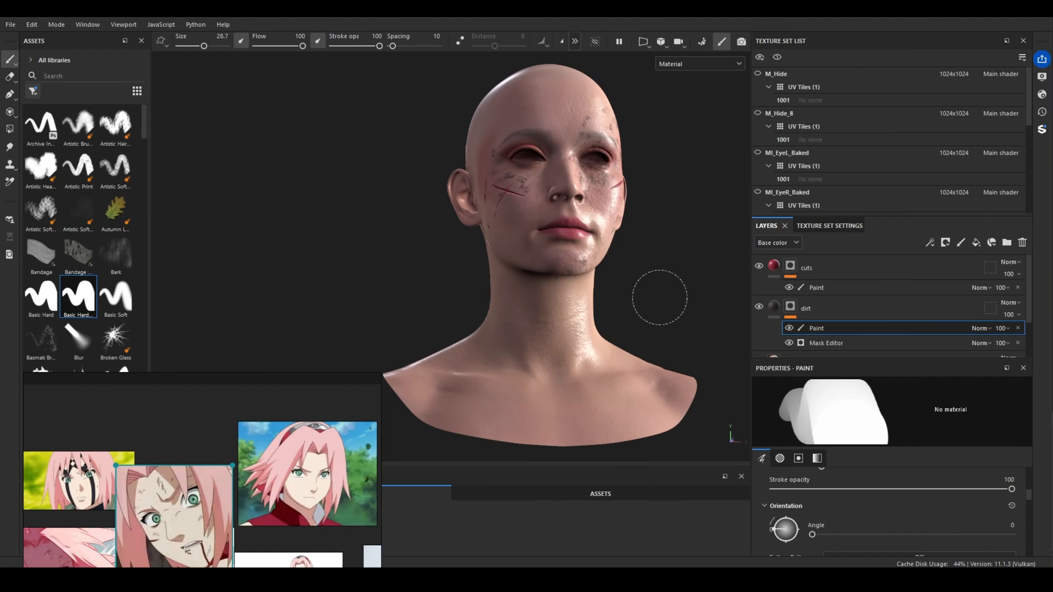
{"action": "left_click_drag", "start_coordinate": [663, 300], "coordinate": [512, 312], "text": "alt"}
{"action": "middle_click_drag", "start_coordinate": [512, 312], "coordinate": [438, 370], "text": "alt"}
{"action": "left_click", "coordinate": [559, 297]}
{"action": "mouse_move", "coordinate": [596, 239]}
{"action": "left_mouse_down"}
{"action": "mouse_move", "coordinate": [572, 174]}
{"action": "mouse_move", "coordinate": [555, 166]}
{"action": "mouse_move", "coordinate": [552, 191]}
{"action": "mouse_move", "coordinate": [595, 221]}
{"action": "left_mouse_up"}
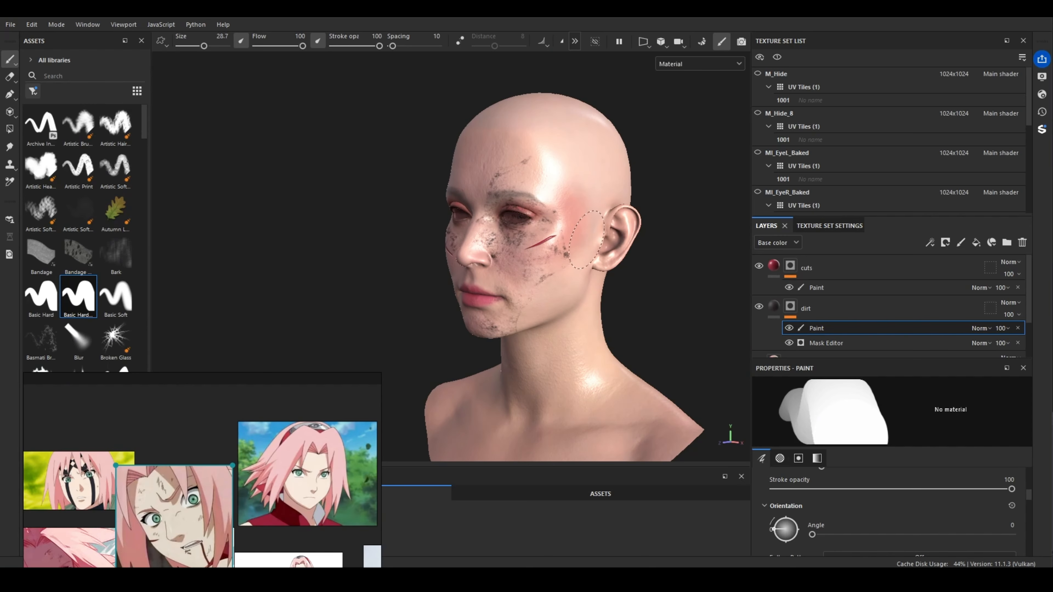
Reduce the brush size to 10 and erase dirt around the eye, the eyebrow and the bridge of the nose
{"action": "scroll", "coordinate": [582, 250], "scroll_direction": "up", "scroll_amount": 3}
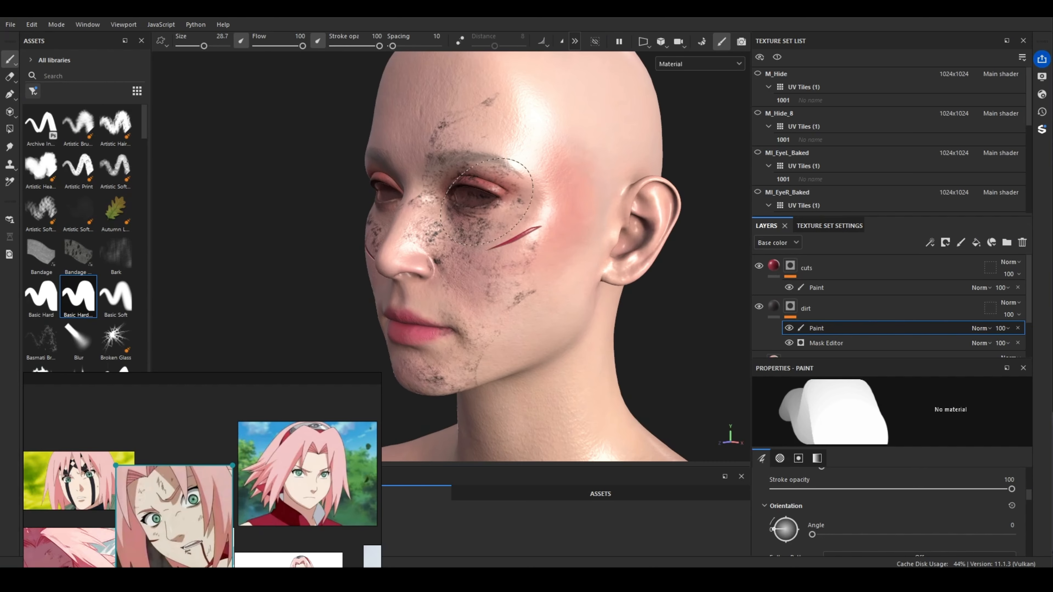
{"action": "mouse_move", "coordinate": [464, 222]}
{"action": "right_mouse_down", "text": "ctrl"}
{"action": "mouse_move", "coordinate": [435, 222]}
{"action": "mouse_move", "coordinate": [456, 222]}
{"action": "right_mouse_up", "text": "ctrl"}
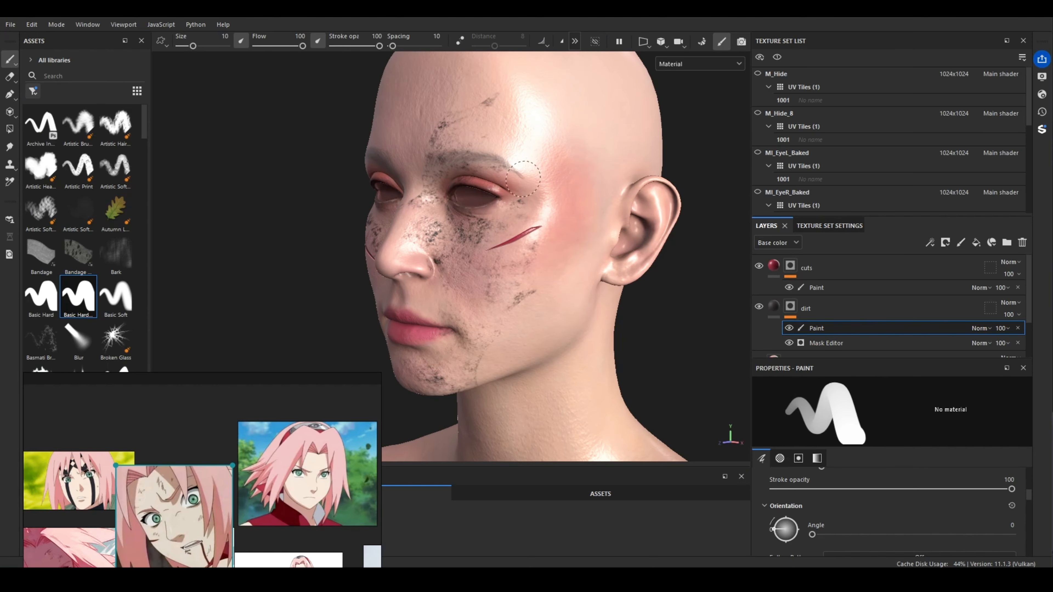
{"action": "mouse_move", "coordinate": [427, 199]}
{"action": "left_mouse_down"}
{"action": "mouse_move", "coordinate": [476, 218]}
{"action": "mouse_move", "coordinate": [436, 239]}
{"action": "left_mouse_up"}
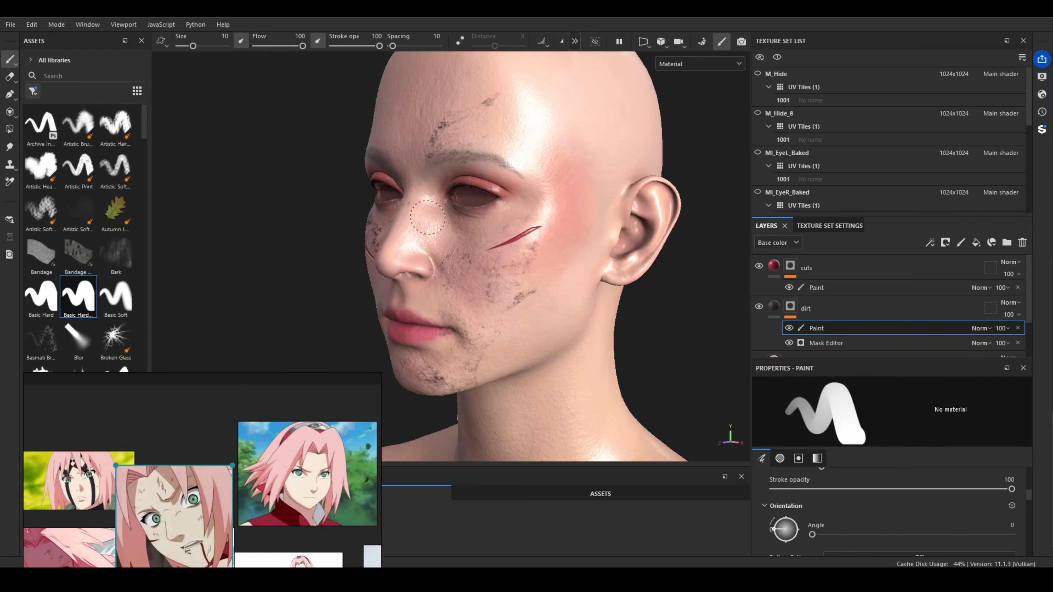
{"action": "left_click_drag", "start_coordinate": [440, 155], "coordinate": [451, 144]}
{"action": "right_click_drag", "start_coordinate": [538, 206], "coordinate": [476, 247], "text": "alt"}
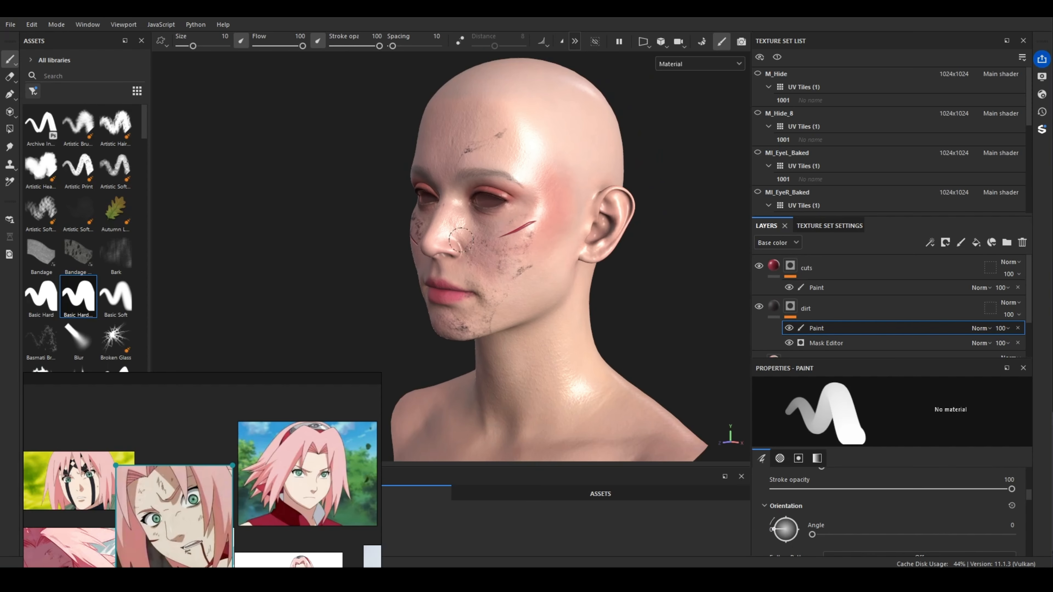
Search the brushes for "char", choose the first Charcoal brush and set its angle to 67
{"action": "left_click_drag", "start_coordinate": [461, 240], "coordinate": [552, 240], "text": "alt"}
{"action": "right_click_drag", "start_coordinate": [361, 234], "coordinate": [401, 206], "text": "alt"}
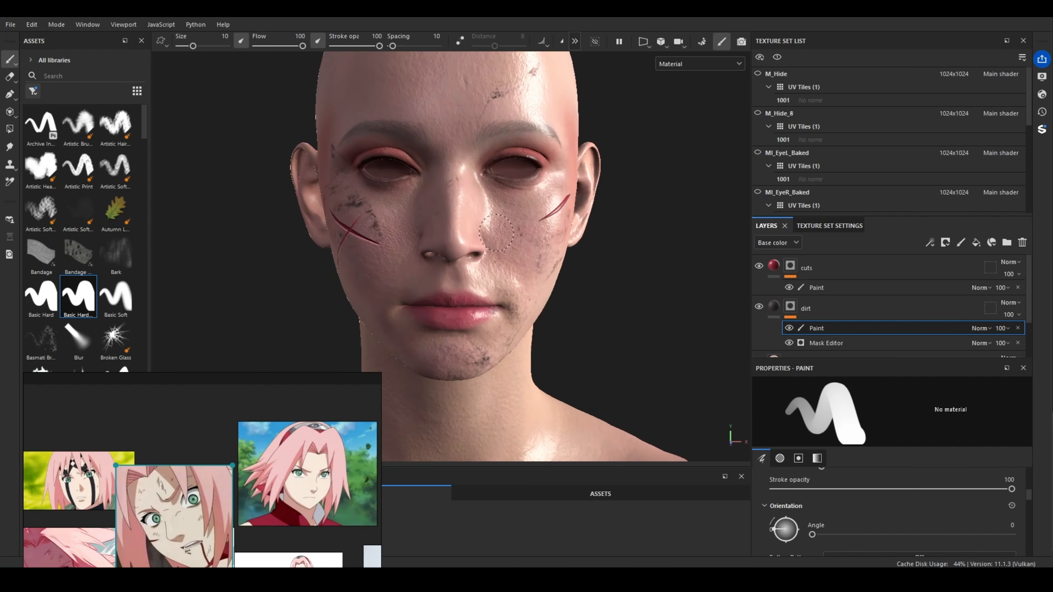
{"action": "left_click_drag", "start_coordinate": [453, 238], "coordinate": [386, 197], "text": "alt"}
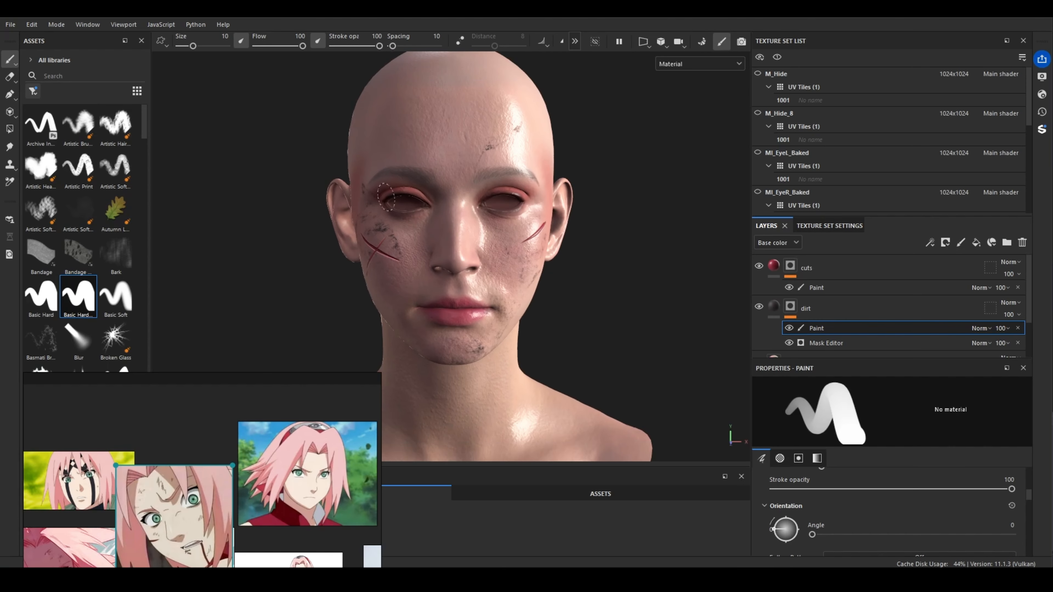
{"action": "right_click_drag", "start_coordinate": [479, 174], "coordinate": [571, 344], "text": "alt"}
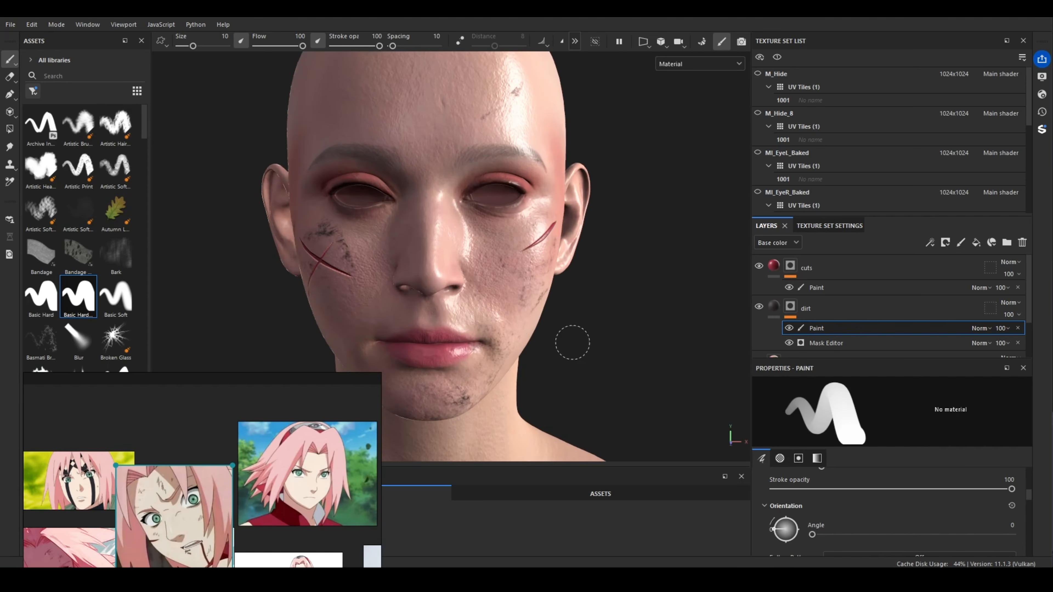
{"action": "scroll", "coordinate": [71, 249], "scroll_direction": "down", "scroll_amount": 5}
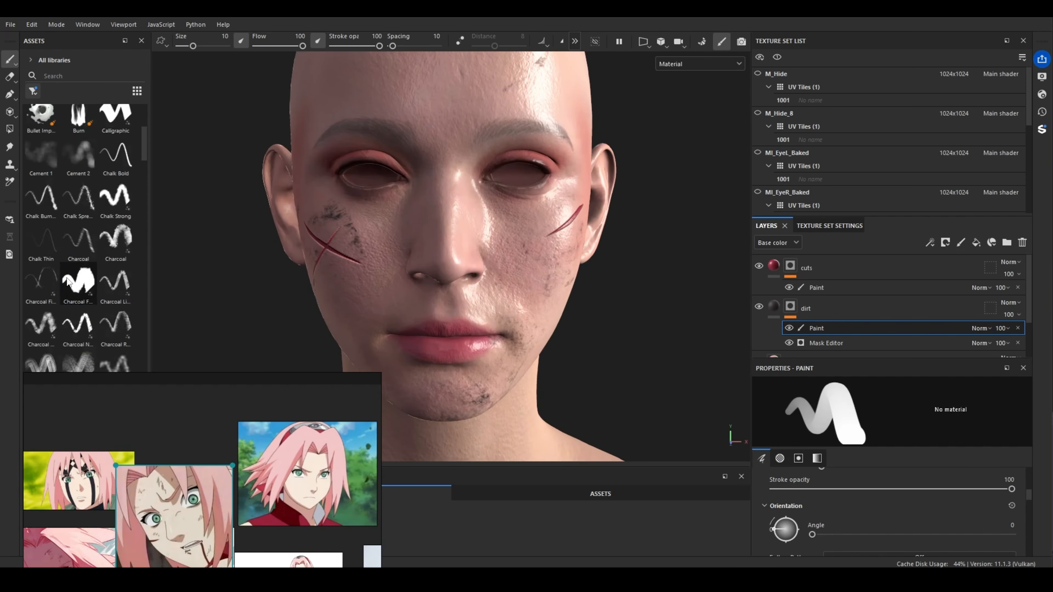
{"action": "left_click", "coordinate": [51, 74]}
{"action": "type", "text": "char"}
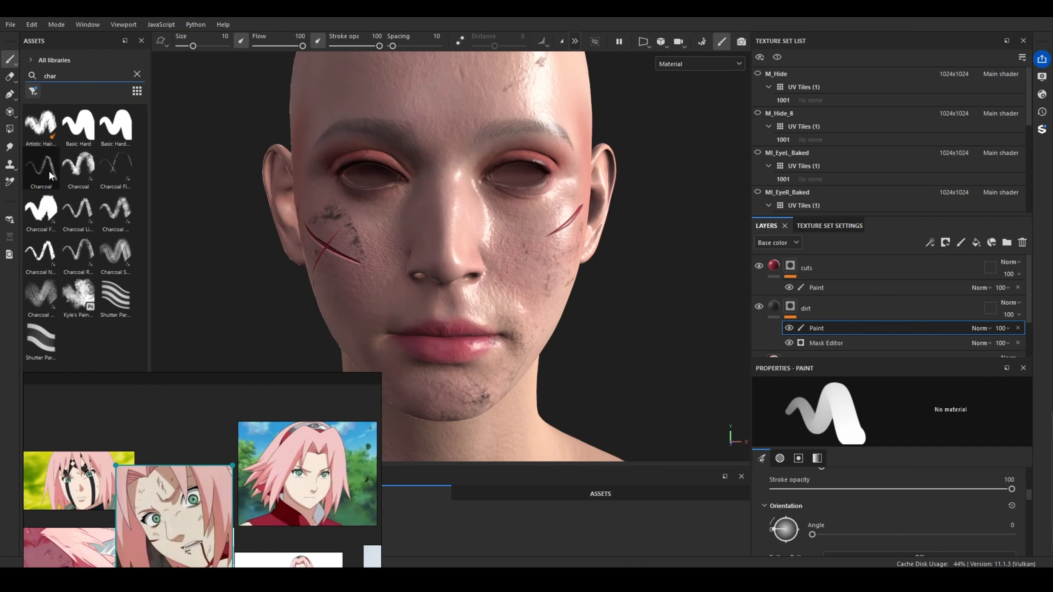
{"action": "left_click", "coordinate": [50, 170]}
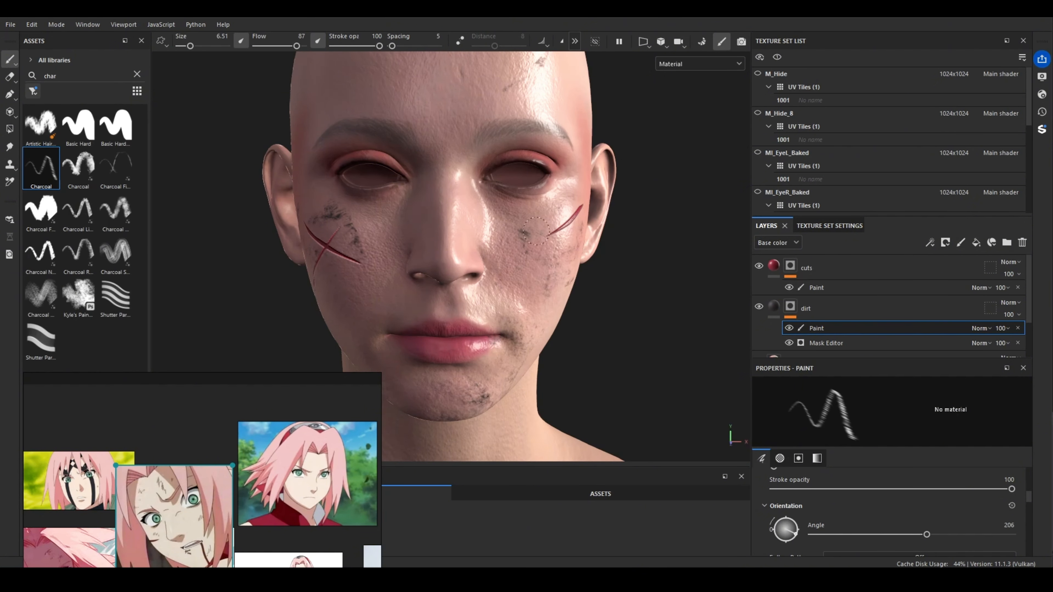
{"action": "left_click_drag", "start_coordinate": [926, 535], "coordinate": [853, 544]}
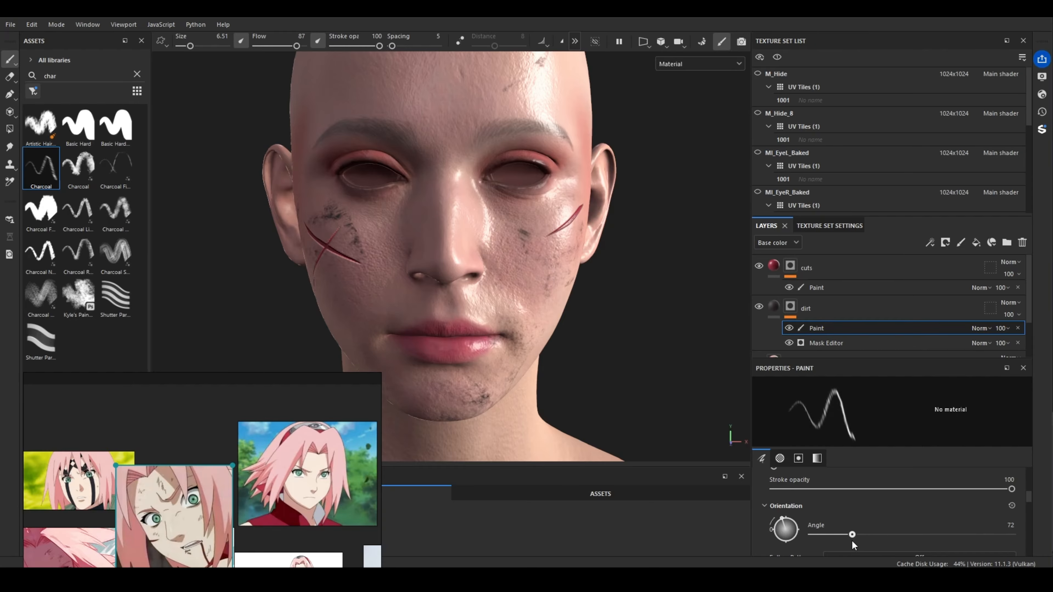
Lower stroke opacity to 81 and brush size to 3.07, and add charcoal dirt strokes to the single-cut cheek and the forehead above it
{"action": "scroll", "coordinate": [519, 229], "scroll_direction": "up", "scroll_amount": 2}
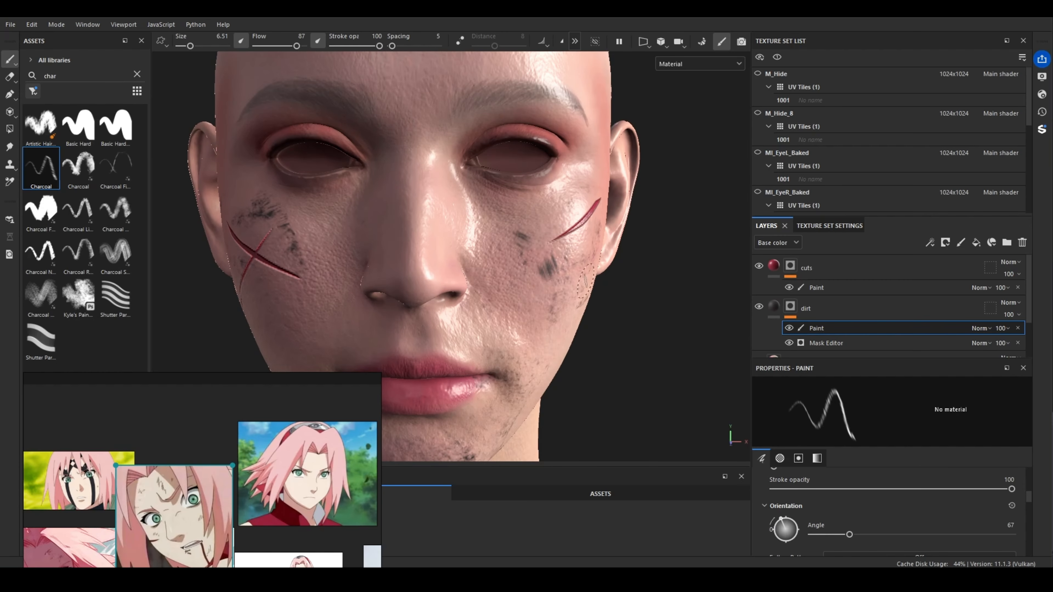
{"action": "left_click_drag", "start_coordinate": [1011, 489], "coordinate": [966, 489]}
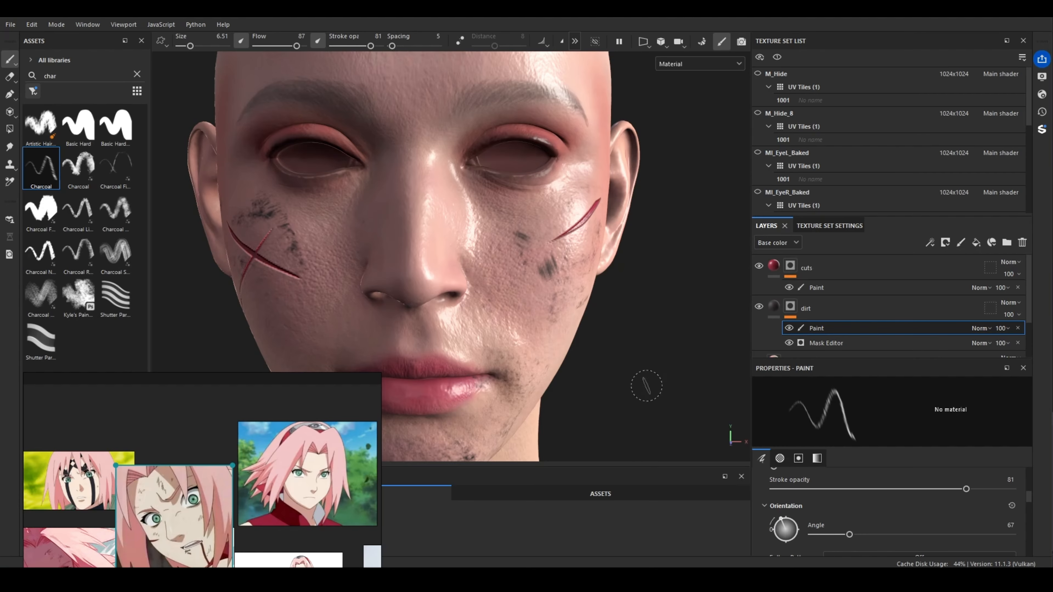
{"action": "right_click_drag", "start_coordinate": [523, 269], "coordinate": [513, 255], "text": "ctrl"}
{"action": "scroll", "coordinate": [522, 229], "scroll_direction": "down", "scroll_amount": 2}
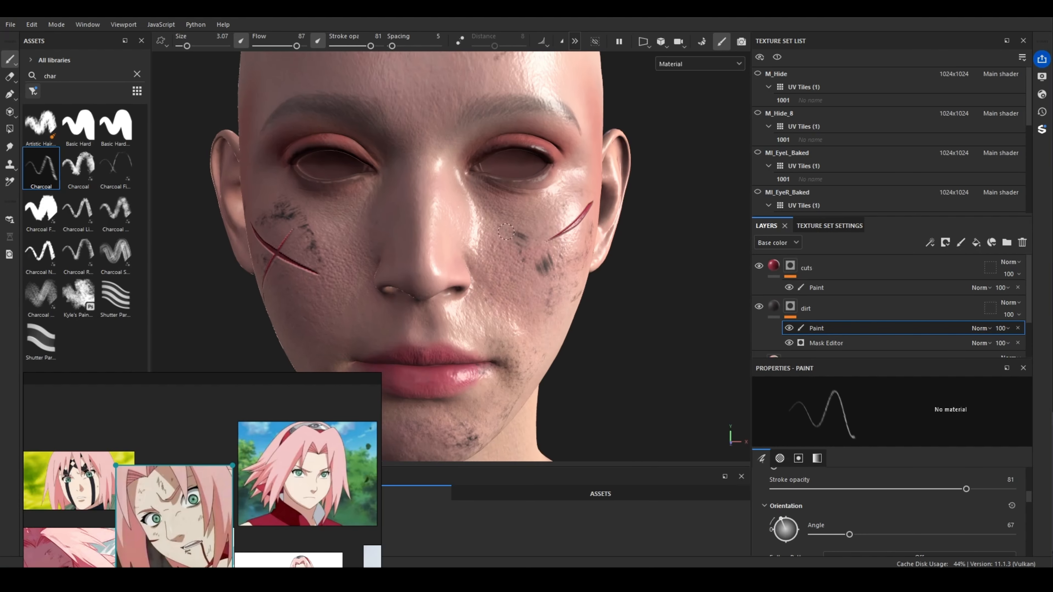
{"action": "left_click_drag", "start_coordinate": [480, 91], "coordinate": [471, 105]}
Set the brush angle to 147 and paint dirt strokes on the forehead above the eyebrow on the crossed-cut side
{"action": "left_click_drag", "start_coordinate": [788, 520], "coordinate": [799, 529]}
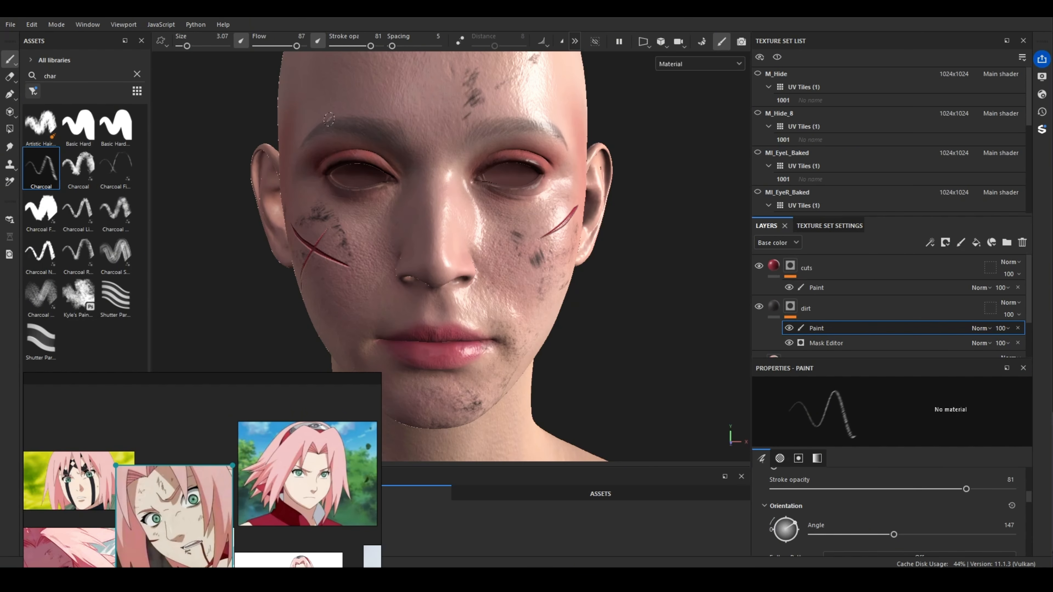
{"action": "scroll", "coordinate": [365, 71], "scroll_direction": "down", "scroll_amount": 3}
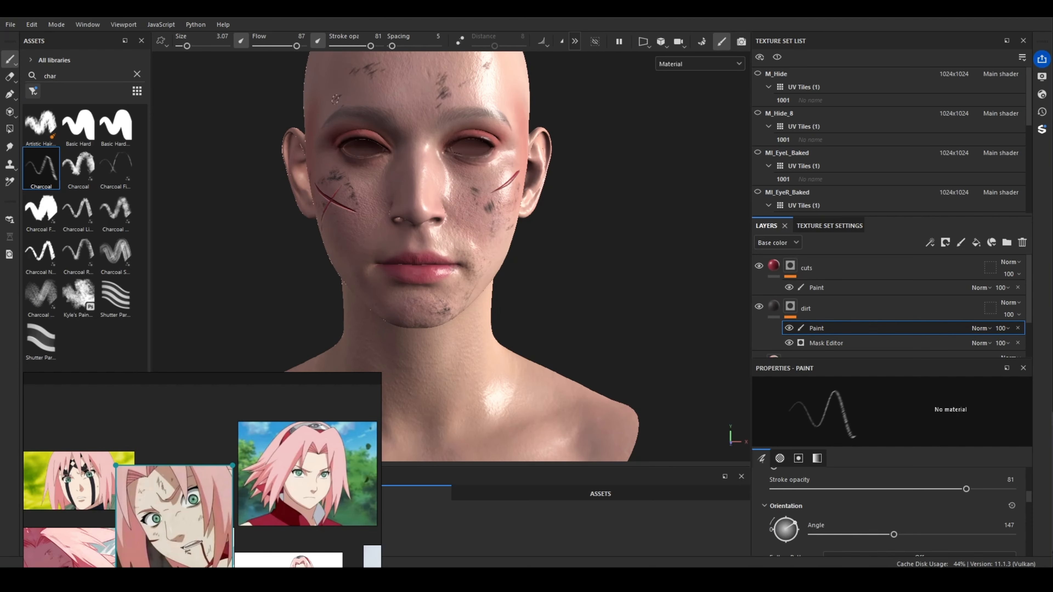
{"action": "scroll", "coordinate": [376, 187], "scroll_direction": "up", "scroll_amount": 3}
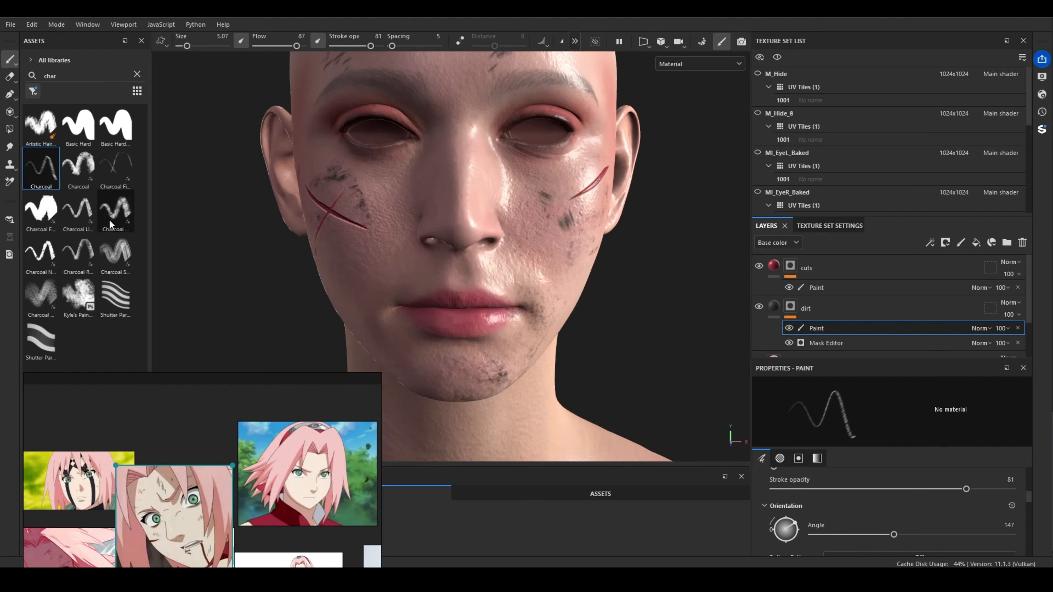
Choose the Charcoal S... brush, set its angle to 39 and paint dirt smudges down the cheek with the single cut
{"action": "left_click", "coordinate": [114, 253]}
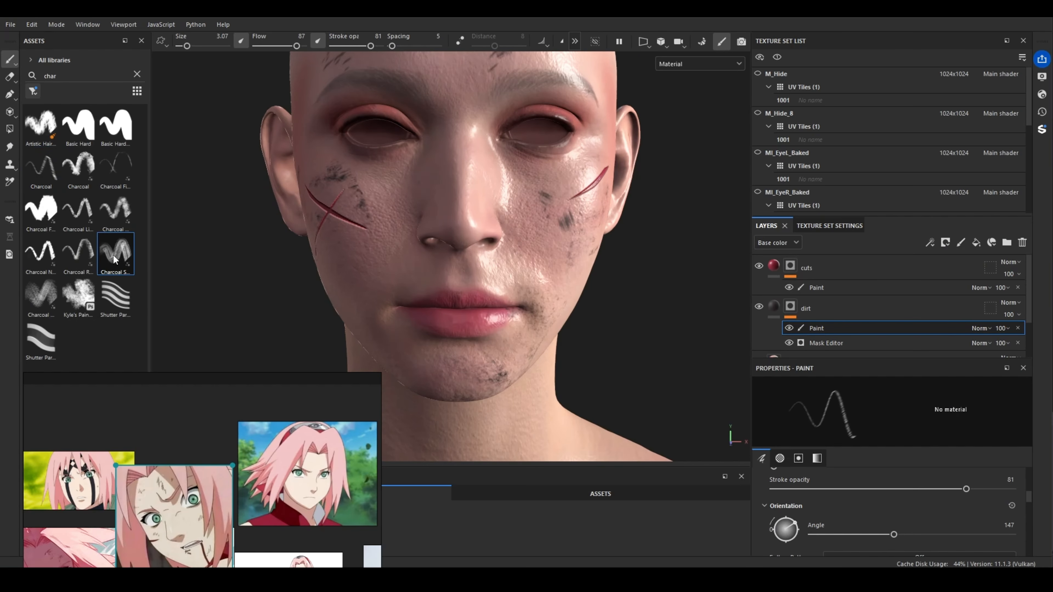
{"action": "scroll", "coordinate": [566, 234], "scroll_direction": "up", "scroll_amount": 2}
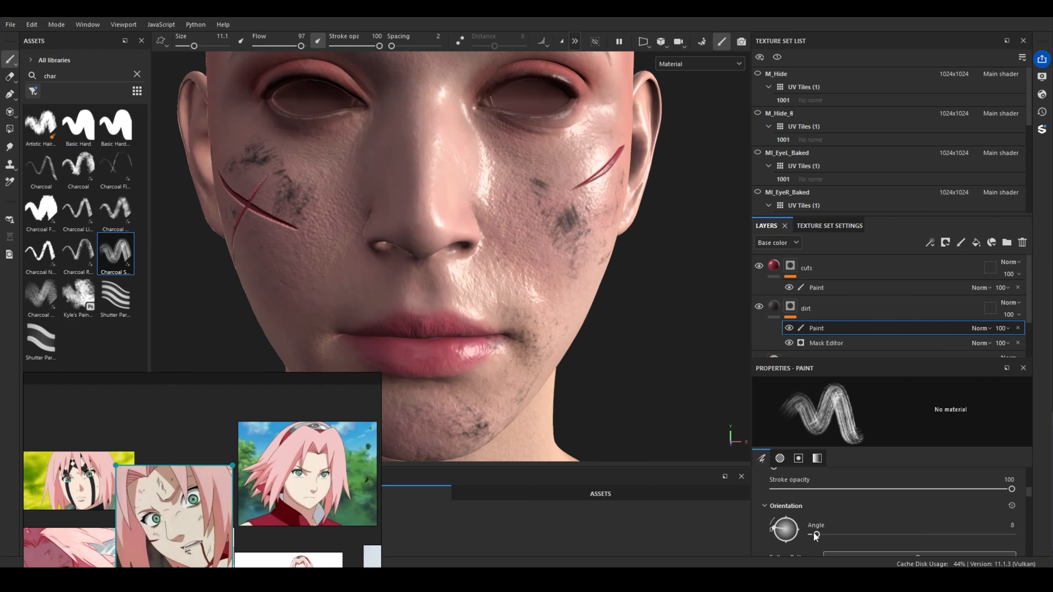
{"action": "mouse_move", "coordinate": [815, 535]}
{"action": "left_mouse_down"}
{"action": "mouse_move", "coordinate": [905, 534]}
{"action": "mouse_move", "coordinate": [834, 535]}
{"action": "left_mouse_up"}
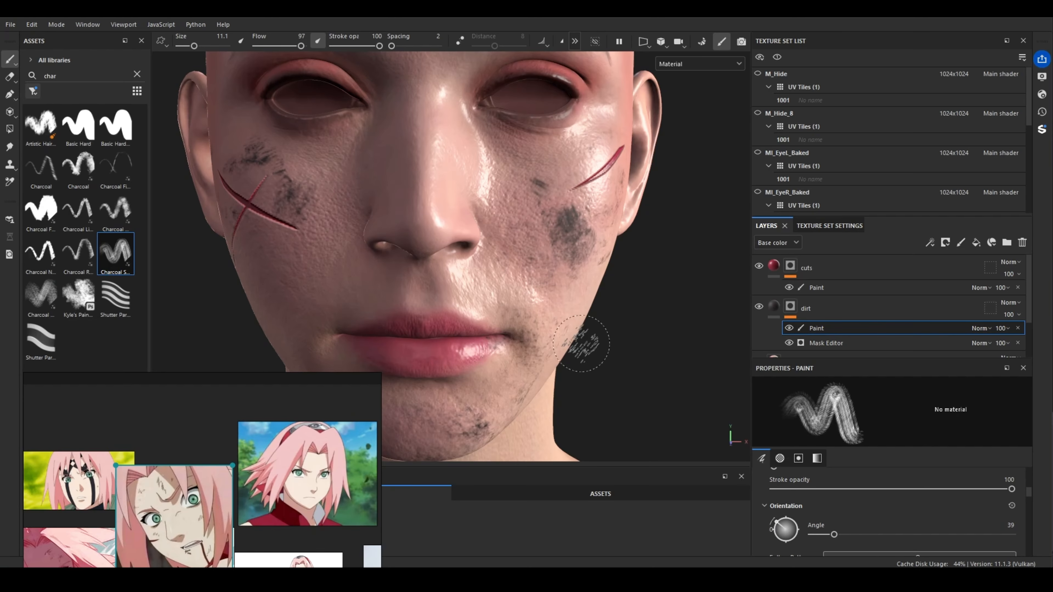
{"action": "left_click", "coordinate": [555, 311]}
{"action": "left_click_drag", "start_coordinate": [539, 276], "coordinate": [527, 199]}
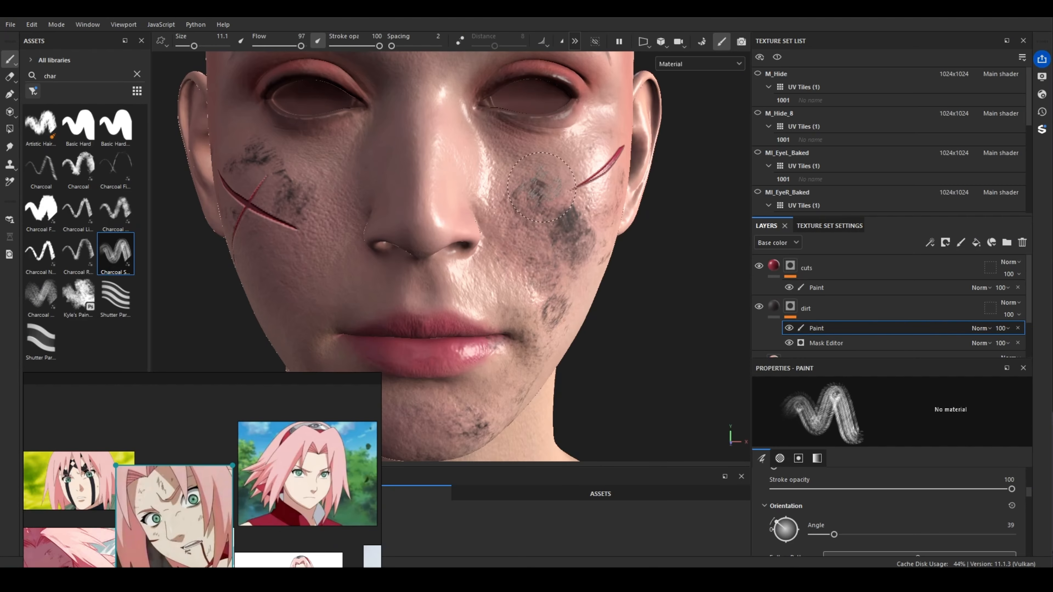
Paint broader charcoal smudges over the dirt marks on both sides of the forehead
{"action": "scroll", "coordinate": [542, 188], "scroll_direction": "down", "scroll_amount": 5}
{"action": "mouse_move", "coordinate": [512, 72]}
{"action": "left_mouse_down"}
{"action": "mouse_move", "coordinate": [507, 83]}
{"action": "mouse_move", "coordinate": [525, 77]}
{"action": "left_mouse_up"}
{"action": "scroll", "coordinate": [422, 145], "scroll_direction": "down", "scroll_amount": 4}
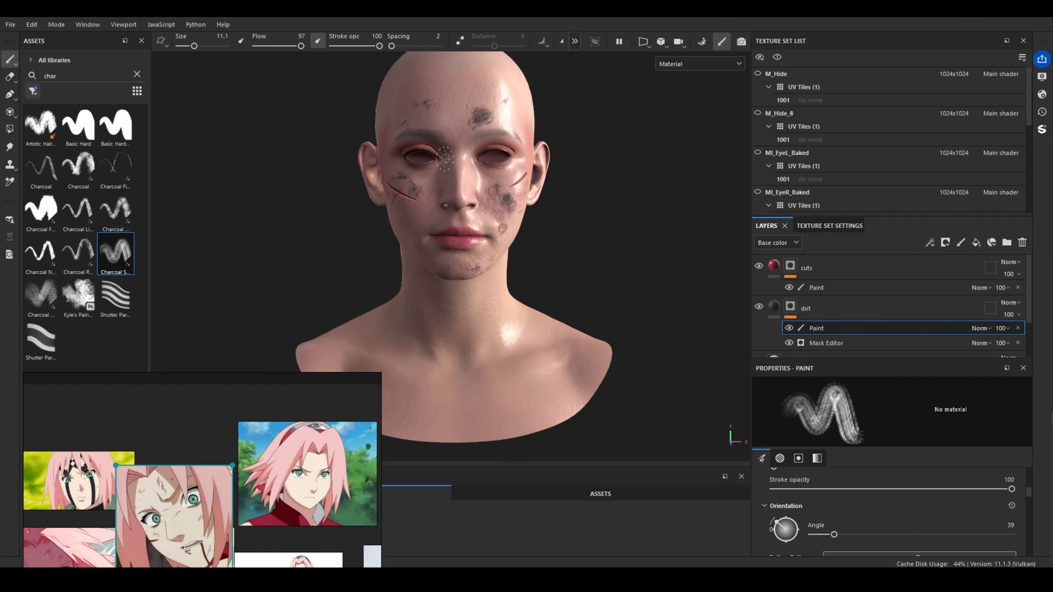
{"action": "scroll", "coordinate": [445, 158], "scroll_direction": "up", "scroll_amount": 4}
{"action": "middle_click_drag", "start_coordinate": [691, 297], "coordinate": [671, 447], "text": "alt"}
{"action": "scroll", "coordinate": [560, 220], "scroll_direction": "up", "scroll_amount": 3}
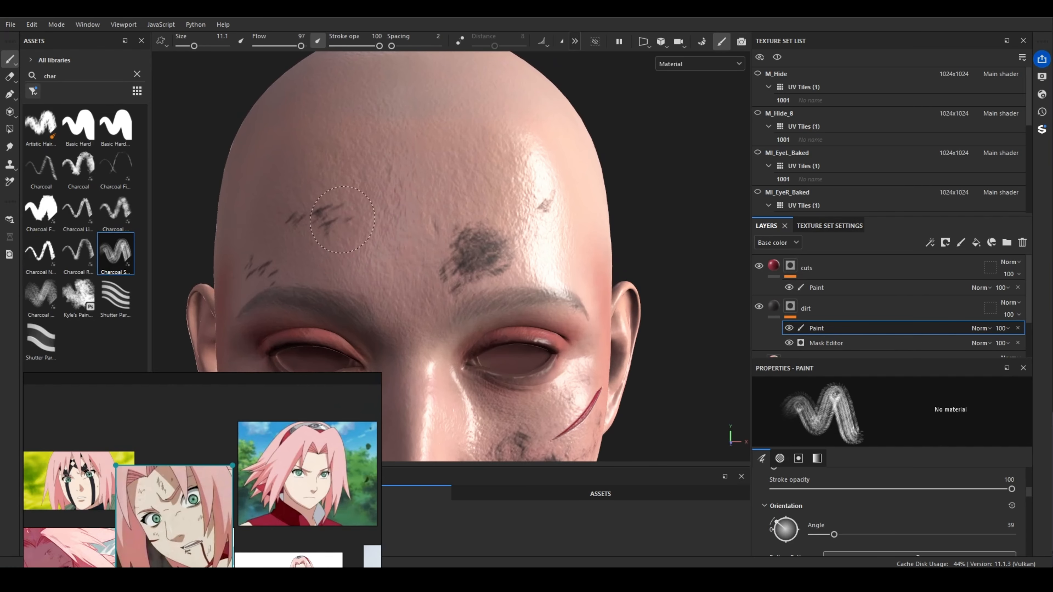
{"action": "left_click_drag", "start_coordinate": [342, 220], "coordinate": [294, 258]}
Add charcoal smudges around the crossed cuts and down the lower cheek and jaw on that side
{"action": "middle_click_drag", "start_coordinate": [332, 347], "coordinate": [500, 182], "text": "alt"}
{"action": "left_click_drag", "start_coordinate": [458, 280], "coordinate": [464, 290]}
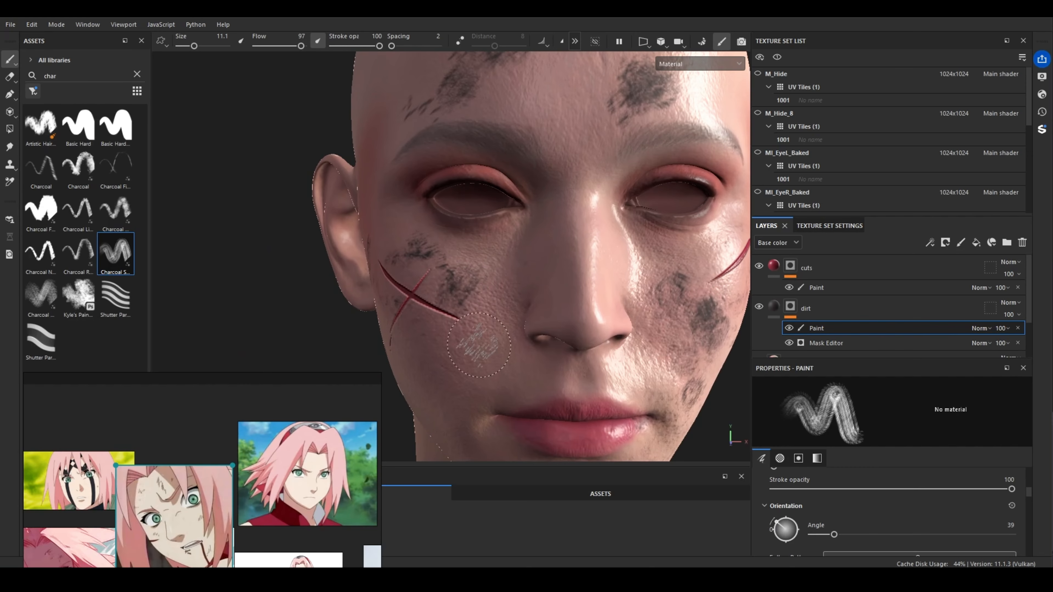
{"action": "scroll", "coordinate": [480, 345], "scroll_direction": "down", "scroll_amount": 3}
{"action": "mouse_move", "coordinate": [480, 345]}
{"action": "middle_mouse_down", "text": "alt"}
{"action": "mouse_move", "coordinate": [432, 270]}
{"action": "mouse_move", "coordinate": [420, 211]}
{"action": "middle_mouse_up", "text": "alt"}
{"action": "left_click_drag", "start_coordinate": [538, 316], "coordinate": [544, 310]}
{"action": "mouse_move", "coordinate": [384, 260]}
{"action": "left_mouse_down"}
{"action": "mouse_move", "coordinate": [367, 232]}
{"action": "mouse_move", "coordinate": [355, 265]}
{"action": "mouse_move", "coordinate": [369, 290]}
{"action": "mouse_move", "coordinate": [396, 265]}
{"action": "mouse_move", "coordinate": [375, 285]}
{"action": "mouse_move", "coordinate": [353, 284]}
{"action": "mouse_move", "coordinate": [350, 249]}
{"action": "left_mouse_up"}
{"action": "mouse_move", "coordinate": [391, 174]}
{"action": "left_mouse_down"}
{"action": "mouse_move", "coordinate": [365, 142]}
{"action": "mouse_move", "coordinate": [356, 153]}
{"action": "left_mouse_up"}
Break up and soften the dirt on the single-cut cheek, beside the mouth and on the chin with erasing charcoal strokes
{"action": "scroll", "coordinate": [583, 218], "scroll_direction": "up", "scroll_amount": 2}
{"action": "mouse_move", "coordinate": [583, 218]}
{"action": "left_mouse_down"}
{"action": "mouse_move", "coordinate": [597, 207]}
{"action": "mouse_move", "coordinate": [550, 156]}
{"action": "left_mouse_up"}
{"action": "mouse_move", "coordinate": [588, 188]}
{"action": "left_mouse_down"}
{"action": "mouse_move", "coordinate": [596, 179]}
{"action": "mouse_move", "coordinate": [562, 285]}
{"action": "mouse_move", "coordinate": [562, 254]}
{"action": "left_mouse_up"}
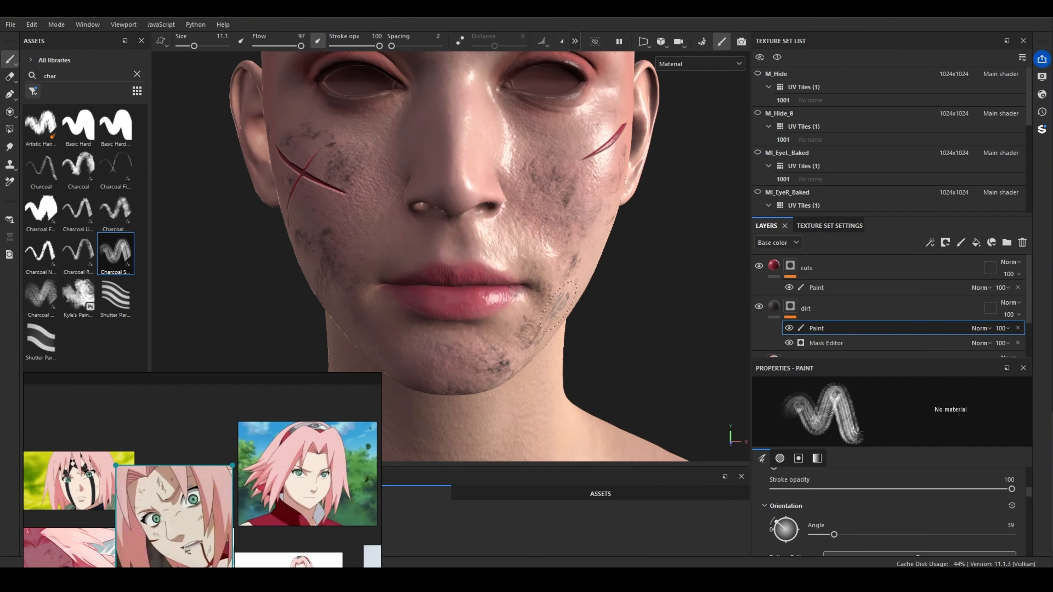
{"action": "left_click_drag", "start_coordinate": [524, 328], "coordinate": [488, 362]}
Soften the dark dirt patches on both sides of the forehead with erasing charcoal strokes
{"action": "scroll", "coordinate": [448, 291], "scroll_direction": "down", "scroll_amount": 4}
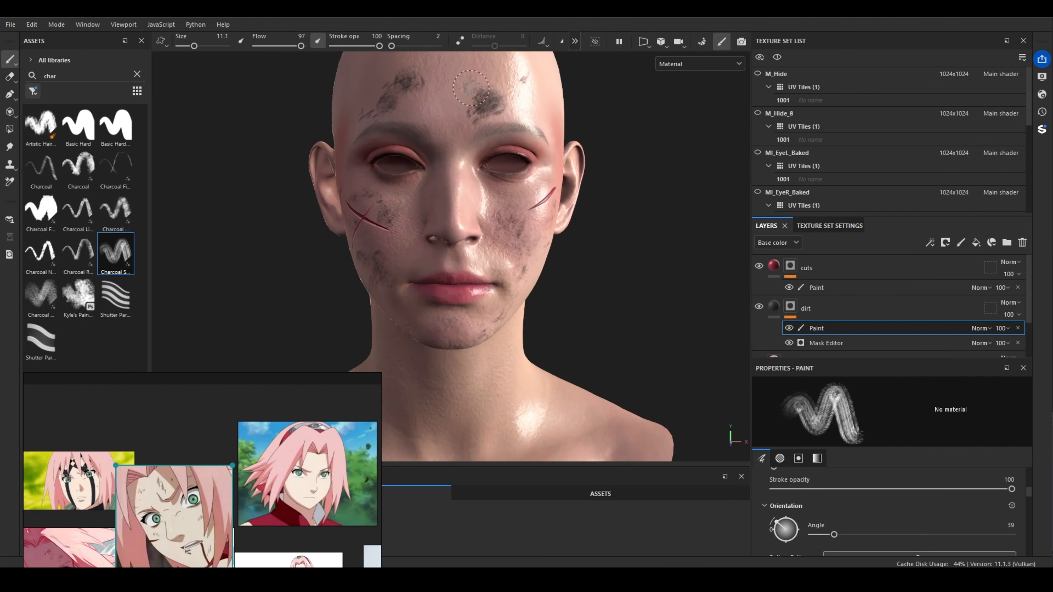
{"action": "scroll", "coordinate": [481, 99], "scroll_direction": "up", "scroll_amount": 2}
{"action": "mouse_move", "coordinate": [484, 100]}
{"action": "left_mouse_down"}
{"action": "mouse_move", "coordinate": [482, 112]}
{"action": "mouse_move", "coordinate": [510, 86]}
{"action": "left_mouse_up"}
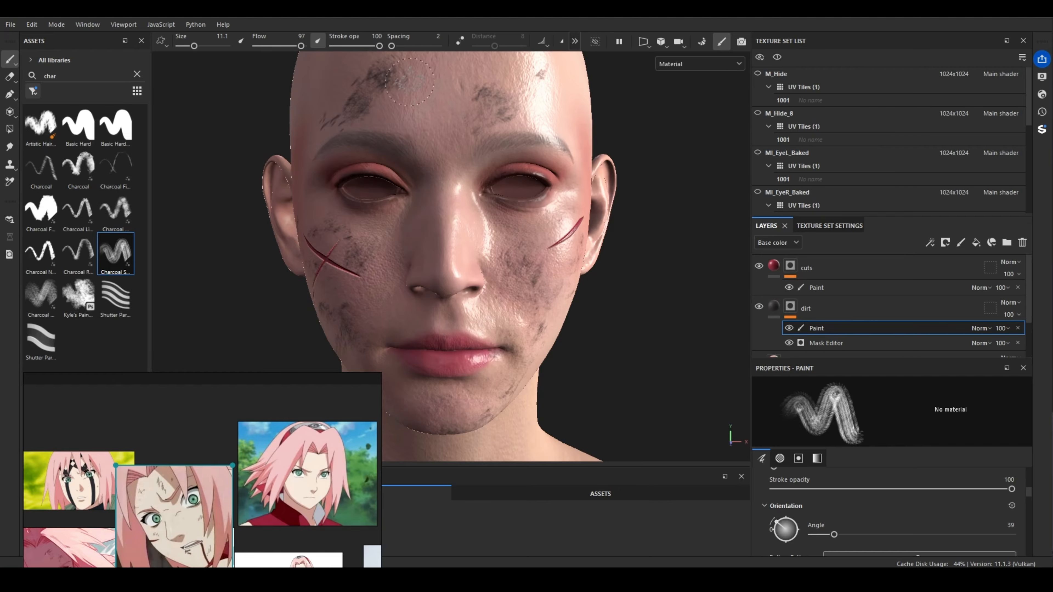
{"action": "mouse_move", "coordinate": [411, 81]}
{"action": "left_mouse_down"}
{"action": "mouse_move", "coordinate": [371, 73]}
{"action": "mouse_move", "coordinate": [330, 121]}
{"action": "mouse_move", "coordinate": [350, 121]}
{"action": "mouse_move", "coordinate": [384, 83]}
{"action": "left_mouse_up"}
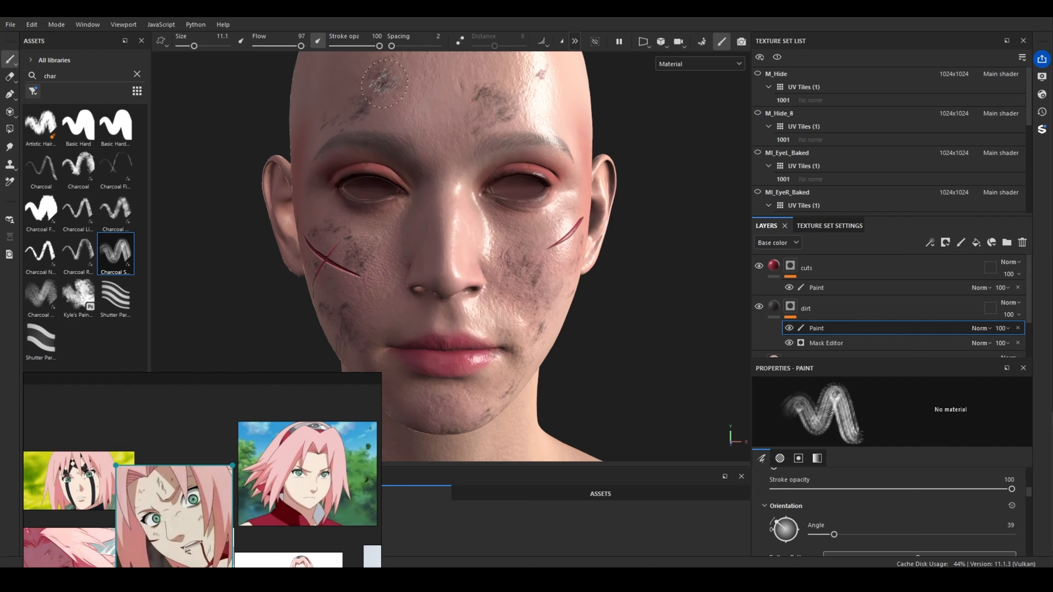
{"action": "scroll", "coordinate": [385, 83], "scroll_direction": "down", "scroll_amount": 3}
{"action": "scroll", "coordinate": [409, 135], "scroll_direction": "up", "scroll_amount": 2}
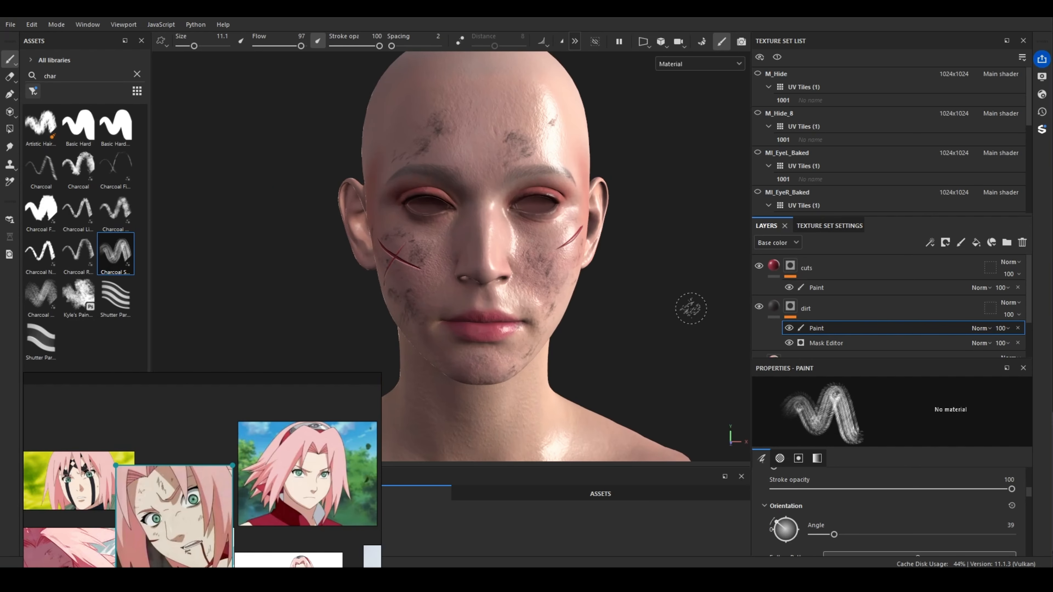
Add a fill layer above the dirt layer, give it the dark brown base color 2C261A and name it dust
{"action": "left_click_drag", "start_coordinate": [689, 306], "coordinate": [649, 282], "text": "alt"}
{"action": "left_click", "coordinate": [863, 311]}
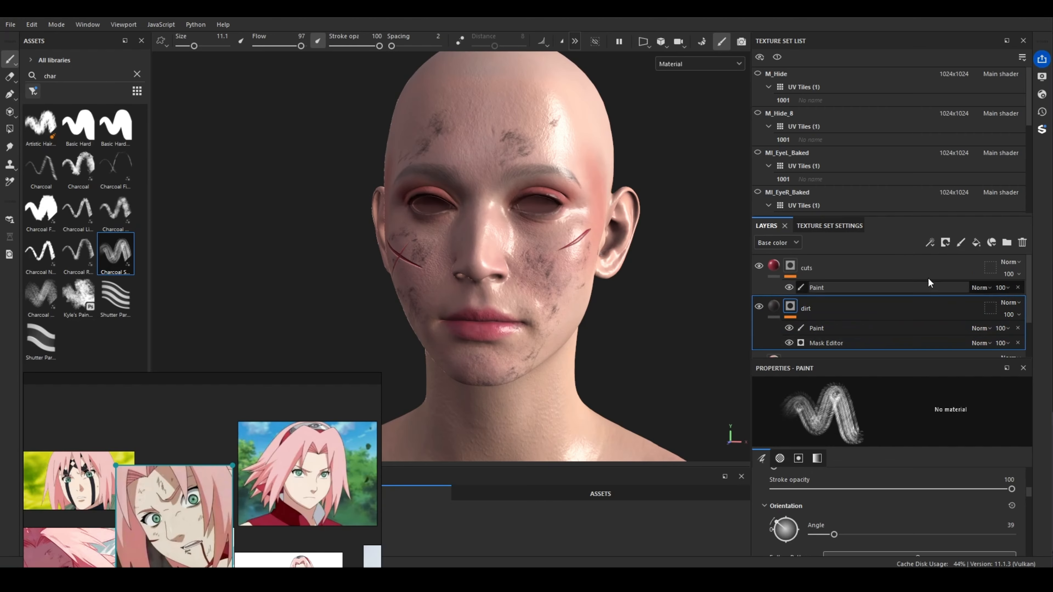
{"action": "left_click", "coordinate": [976, 243]}
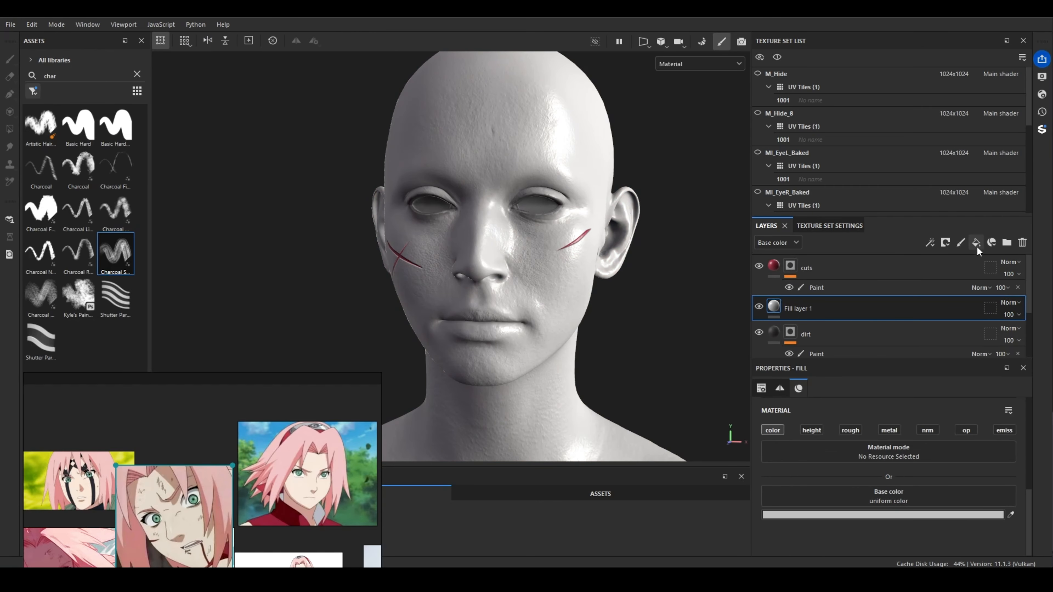
{"action": "left_click", "coordinate": [922, 511]}
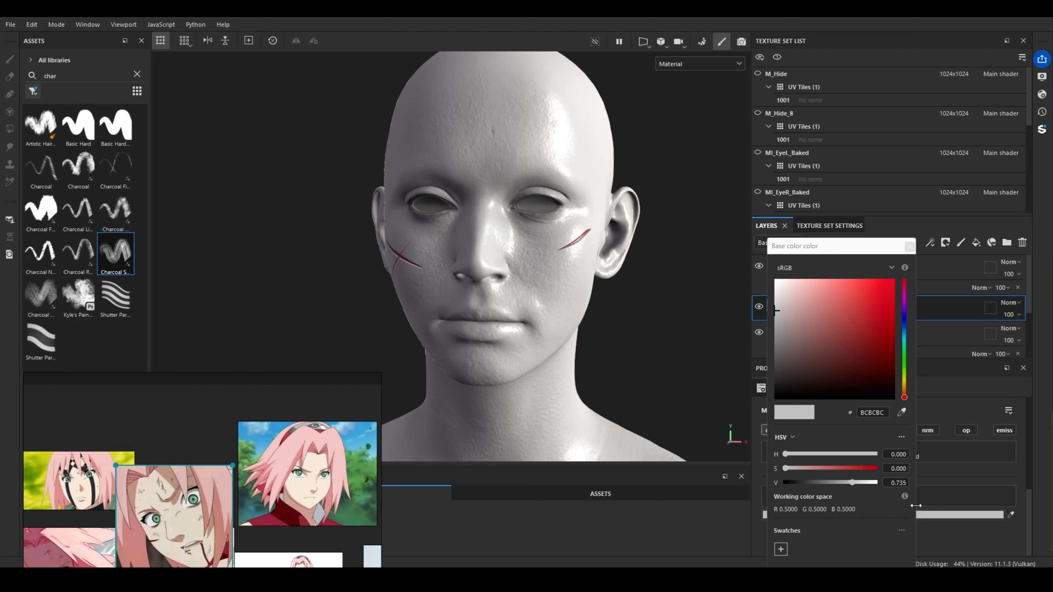
{"action": "left_click", "coordinate": [821, 376]}
{"action": "left_click", "coordinate": [905, 385]}
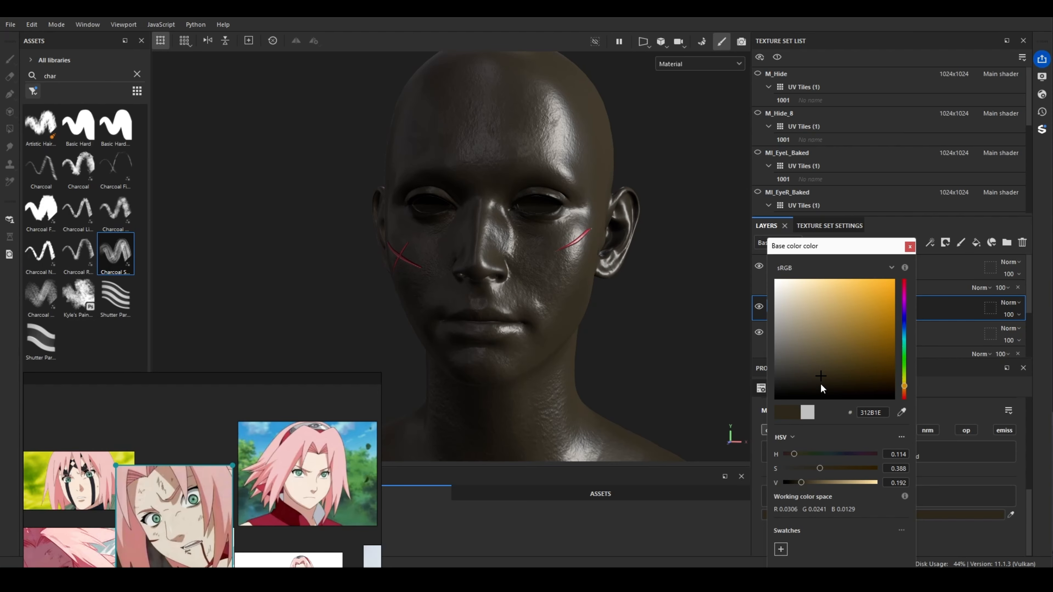
{"action": "mouse_move", "coordinate": [820, 383]}
{"action": "left_mouse_down"}
{"action": "mouse_move", "coordinate": [807, 382]}
{"action": "mouse_move", "coordinate": [817, 368]}
{"action": "mouse_move", "coordinate": [824, 378]}
{"action": "left_mouse_up"}
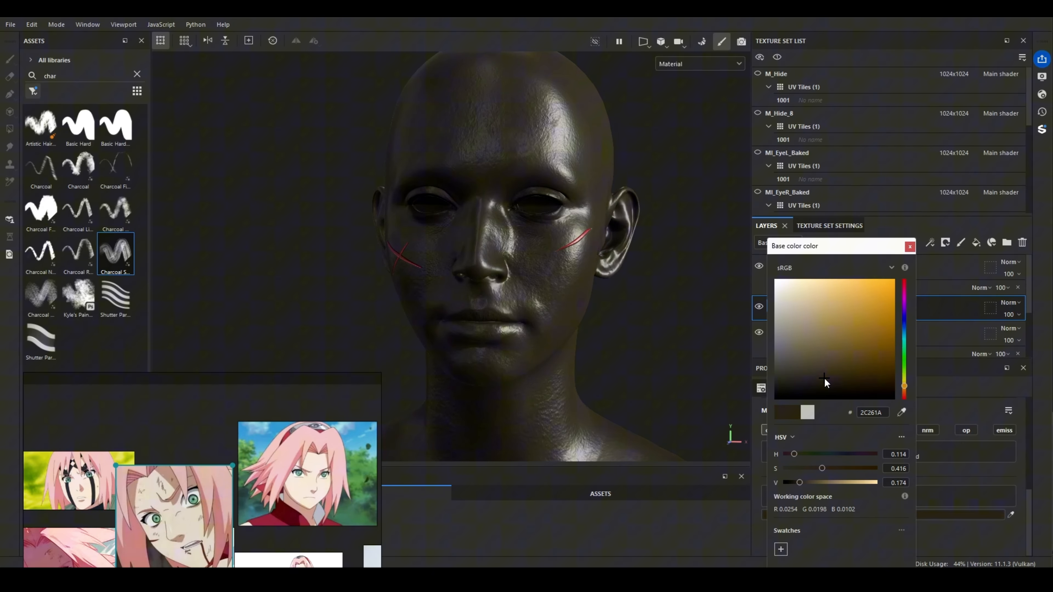
{"action": "left_click", "coordinate": [910, 247]}
{"action": "double_click", "coordinate": [808, 311]}
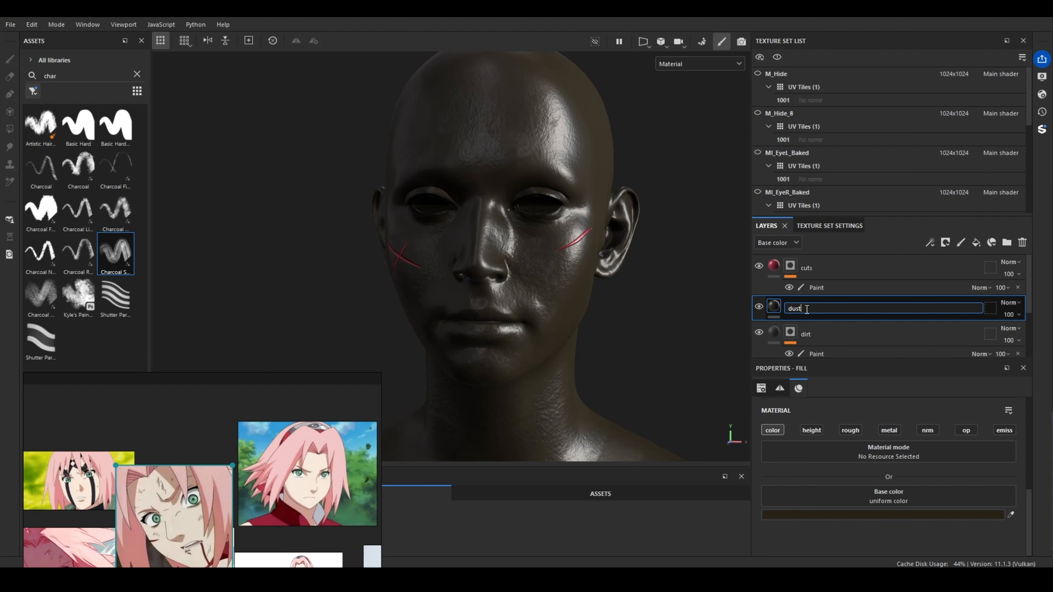
{"action": "key", "text": "Return"}
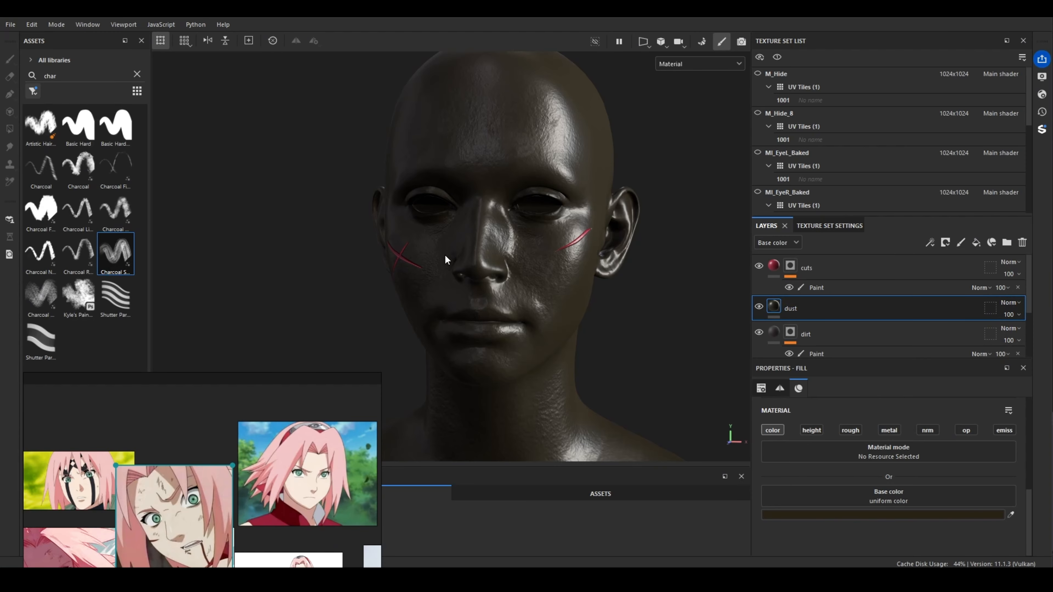
Clear the asset search, show only smart masks and apply the Dust Soft 2 smart mask to the dust layer
{"action": "left_click", "coordinate": [136, 75]}
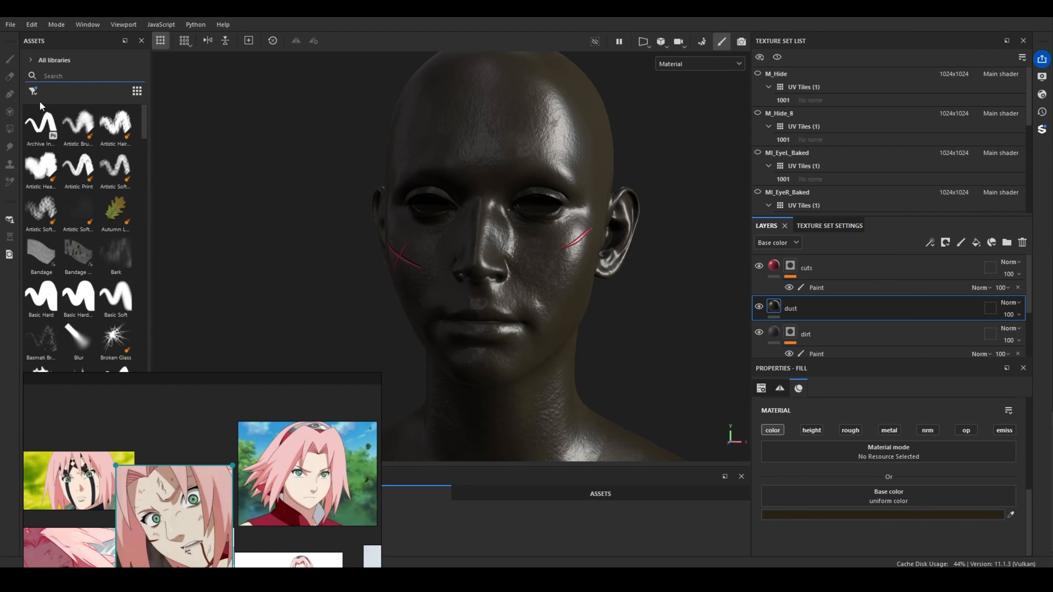
{"action": "left_click", "coordinate": [33, 90]}
{"action": "left_click", "coordinate": [71, 131]}
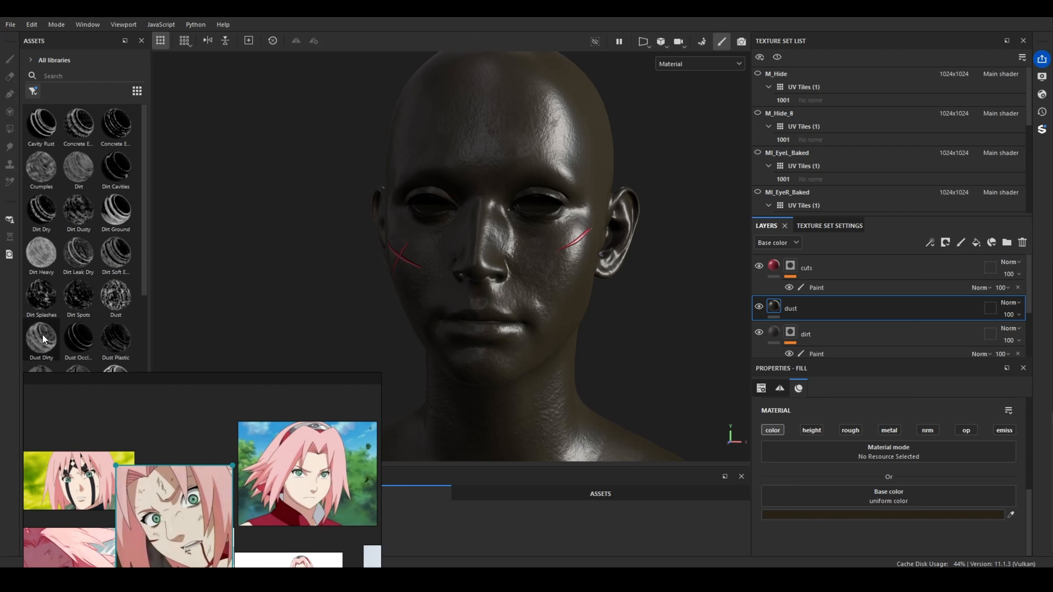
{"action": "scroll", "coordinate": [48, 327], "scroll_direction": "down", "scroll_amount": 3}
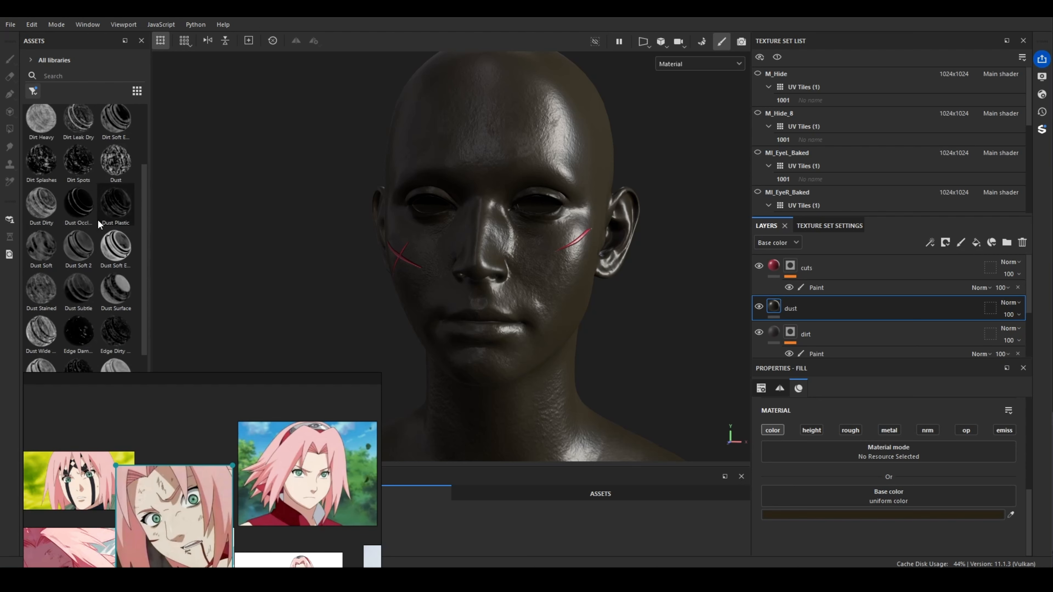
{"action": "left_click_drag", "start_coordinate": [77, 254], "coordinate": [790, 308]}
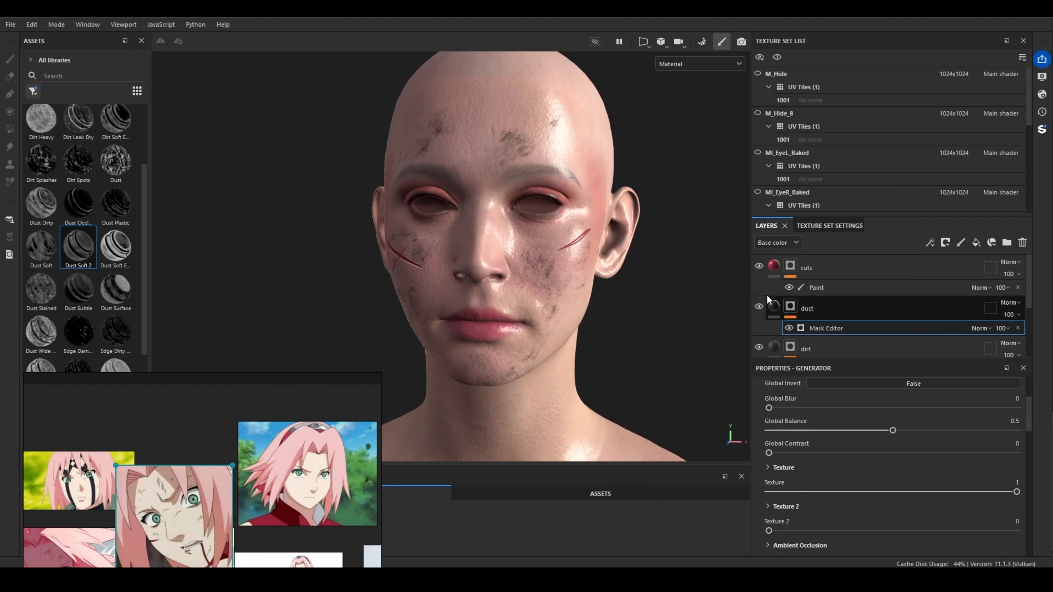
Set the dust mask's Global Blur to 1.88, Global Balance to 0.63, Global Contrast to 0 and Texture 2 to 0.23
{"action": "mouse_move", "coordinate": [895, 431]}
{"action": "left_mouse_down"}
{"action": "mouse_move", "coordinate": [849, 431]}
{"action": "mouse_move", "coordinate": [931, 430]}
{"action": "mouse_move", "coordinate": [891, 432]}
{"action": "left_mouse_up"}
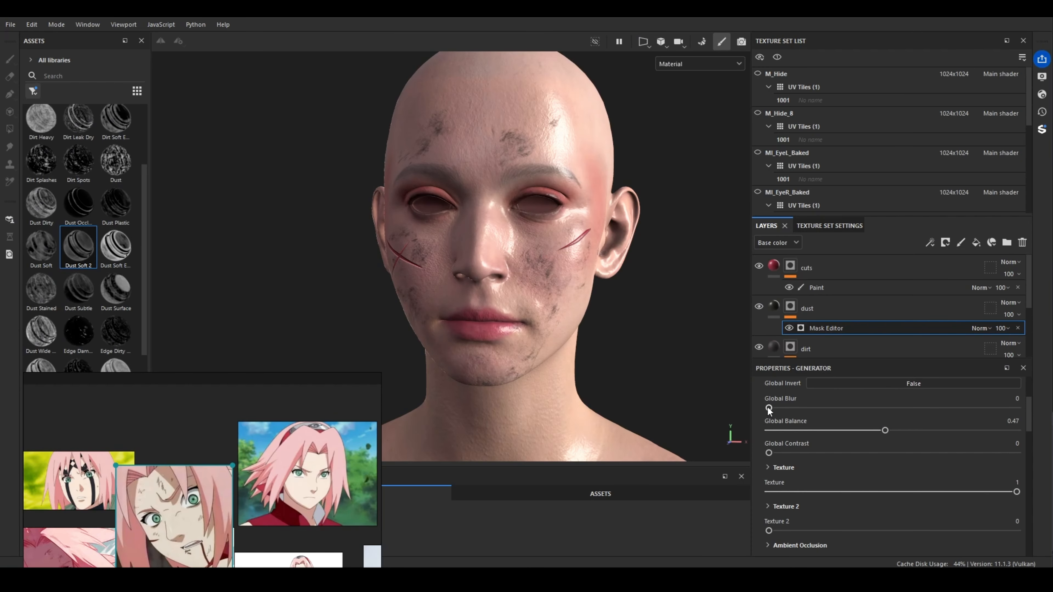
{"action": "left_click_drag", "start_coordinate": [769, 453], "coordinate": [974, 431]}
{"action": "left_click_drag", "start_coordinate": [874, 453], "coordinate": [796, 453]}
{"action": "left_click_drag", "start_coordinate": [770, 407], "coordinate": [829, 408]}
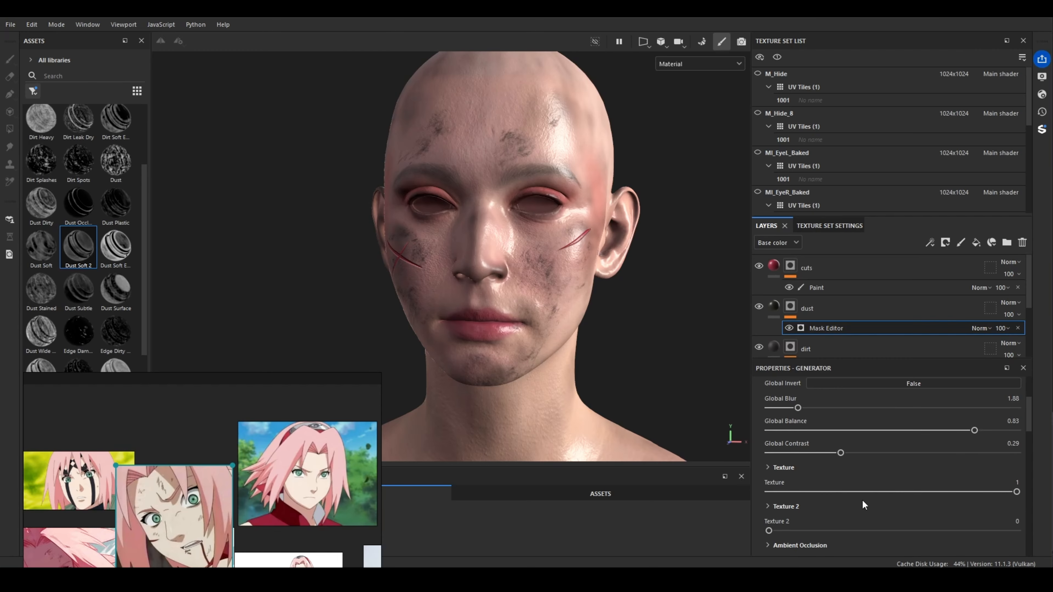
{"action": "scroll", "coordinate": [863, 504], "scroll_direction": "down", "scroll_amount": 1}
{"action": "mouse_move", "coordinate": [1017, 459]}
{"action": "left_mouse_down"}
{"action": "mouse_move", "coordinate": [900, 460]}
{"action": "mouse_move", "coordinate": [1017, 459]}
{"action": "left_mouse_up"}
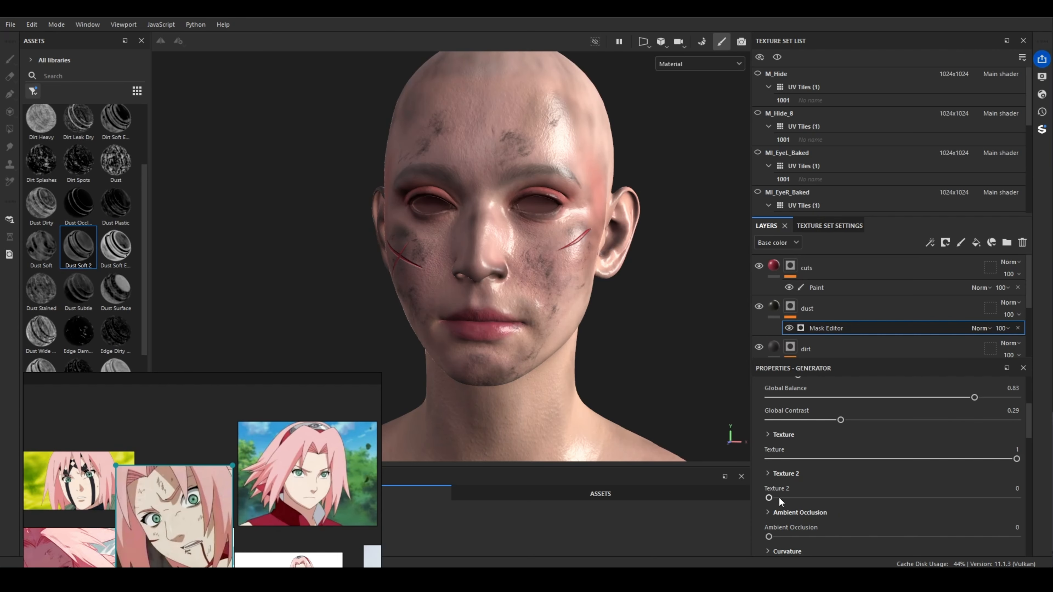
{"action": "left_click_drag", "start_coordinate": [779, 502], "coordinate": [826, 499]}
{"action": "left_click_drag", "start_coordinate": [841, 420], "coordinate": [790, 421]}
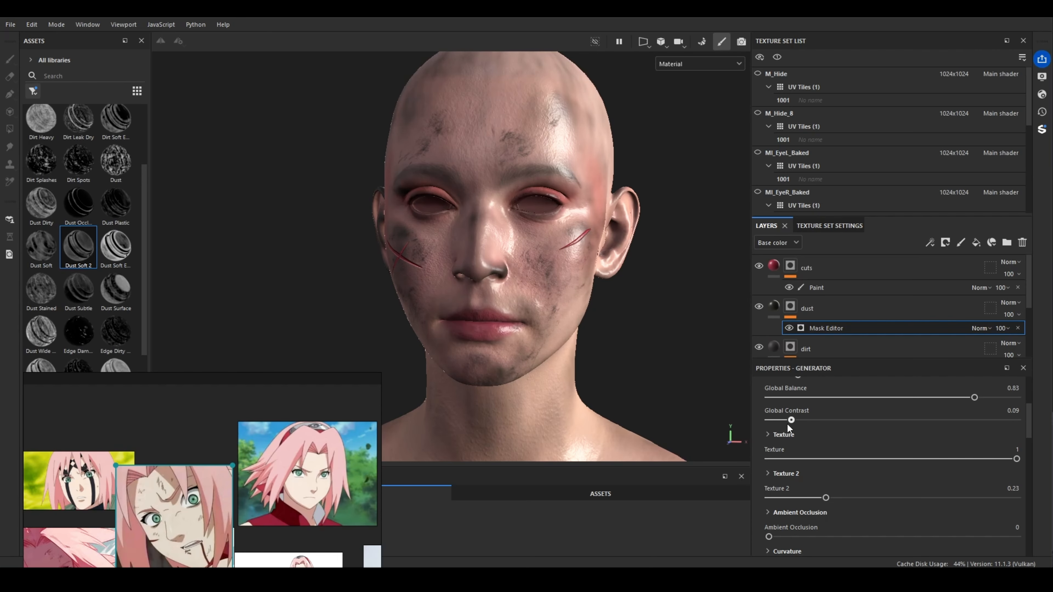
{"action": "left_click_drag", "start_coordinate": [974, 398], "coordinate": [925, 398]}
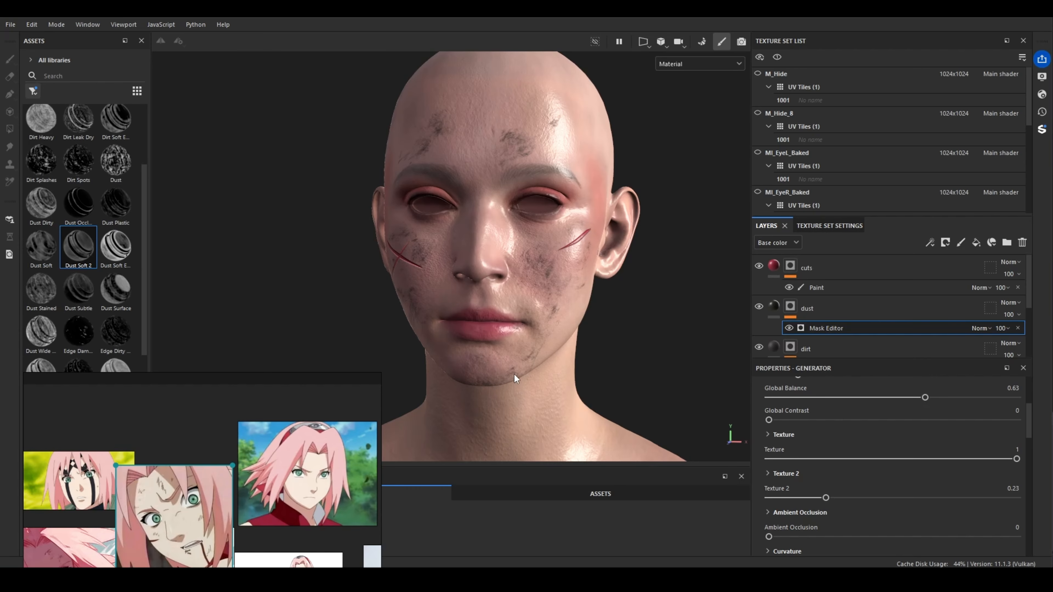
Set the dust mask's Ambient Occlusion to 0.4 and Curvature to 0.1
{"action": "left_click_drag", "start_coordinate": [576, 364], "coordinate": [619, 350], "text": "alt"}
{"action": "scroll", "coordinate": [839, 469], "scroll_direction": "down", "scroll_amount": 1}
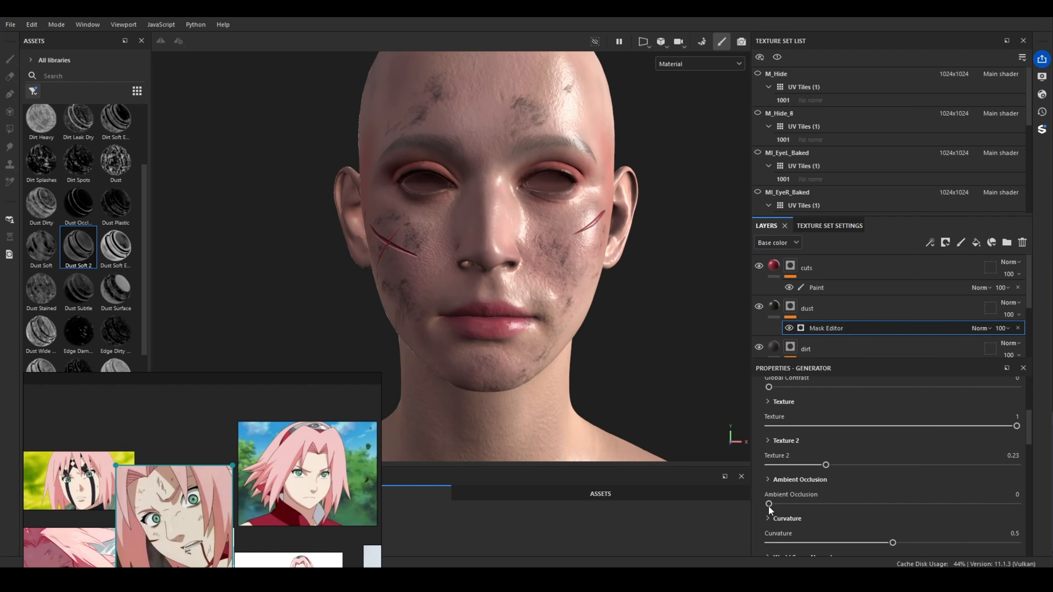
{"action": "left_click_drag", "start_coordinate": [769, 504], "coordinate": [794, 490]}
{"action": "scroll", "coordinate": [839, 492], "scroll_direction": "down", "scroll_amount": 2}
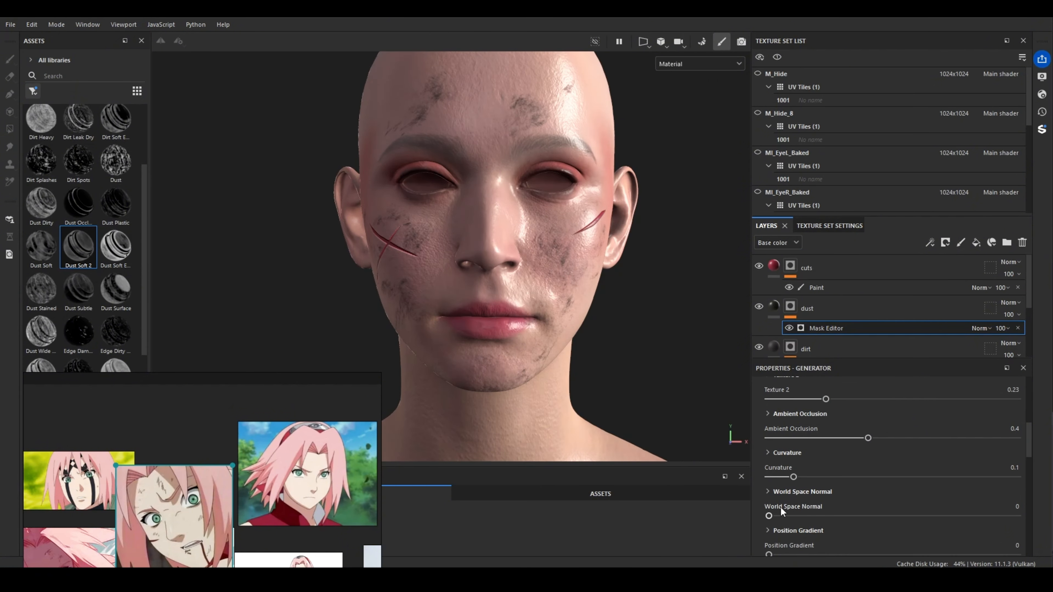
{"action": "scroll", "coordinate": [545, 359], "scroll_direction": "down", "scroll_amount": 3}
{"action": "left_click_drag", "start_coordinate": [545, 359], "coordinate": [431, 343], "text": "alt"}
{"action": "scroll", "coordinate": [581, 341], "scroll_direction": "up", "scroll_amount": 3}
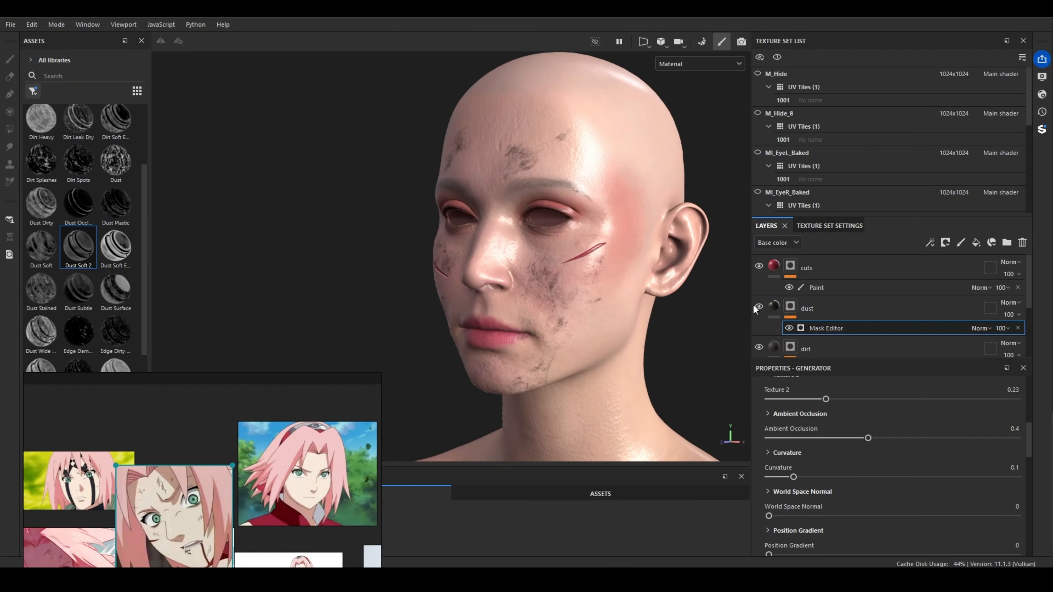
Enable the roughness channel on the dust fill and set its roughness to about 0.537
{"action": "left_click", "coordinate": [773, 309]}
{"action": "left_click", "coordinate": [849, 430]}
{"action": "scroll", "coordinate": [884, 535], "scroll_direction": "down", "scroll_amount": 1}
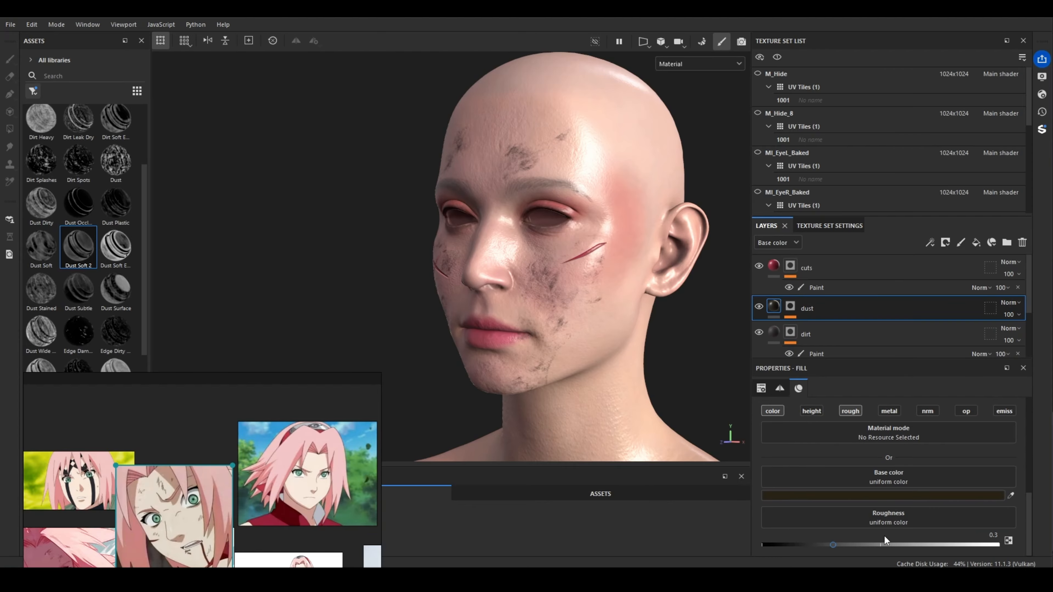
{"action": "mouse_move", "coordinate": [625, 332]}
{"action": "left_mouse_down", "text": "alt"}
{"action": "mouse_move", "coordinate": [664, 337]}
{"action": "mouse_move", "coordinate": [605, 328]}
{"action": "left_mouse_up", "text": "alt"}
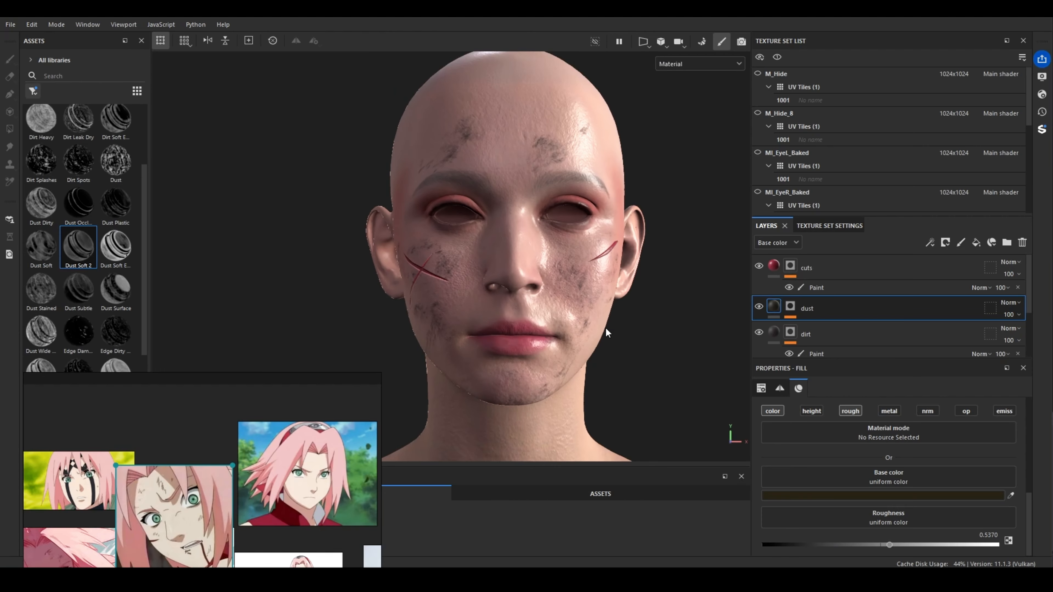
Add a Bevel filter above the paint effect in the cuts mask and set its distance to 0.0177
{"action": "scroll", "coordinate": [599, 325], "scroll_direction": "up", "scroll_amount": 5}
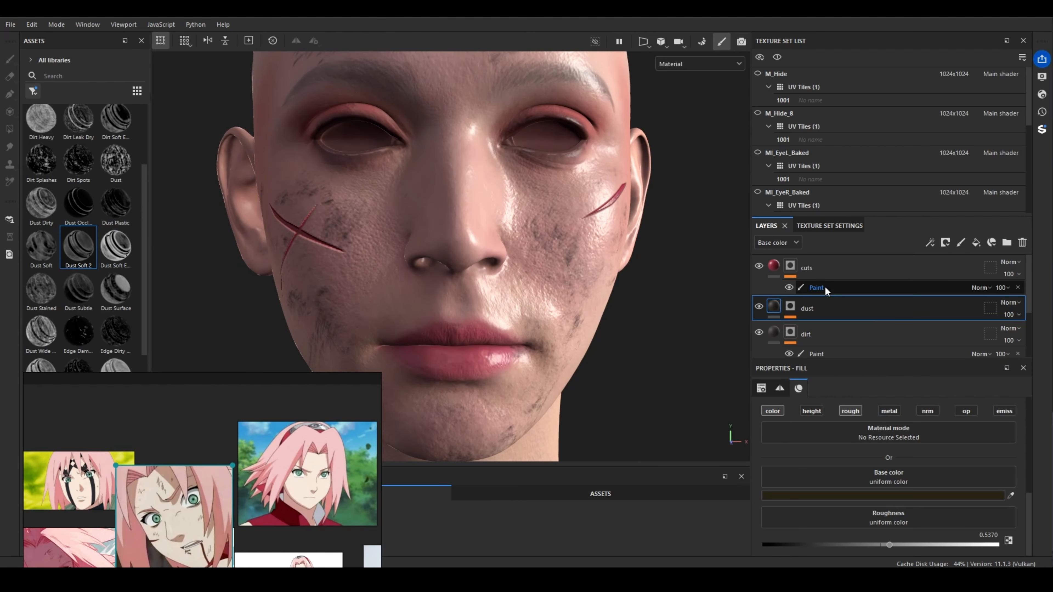
{"action": "left_click", "coordinate": [824, 286]}
{"action": "right_click", "coordinate": [840, 287]}
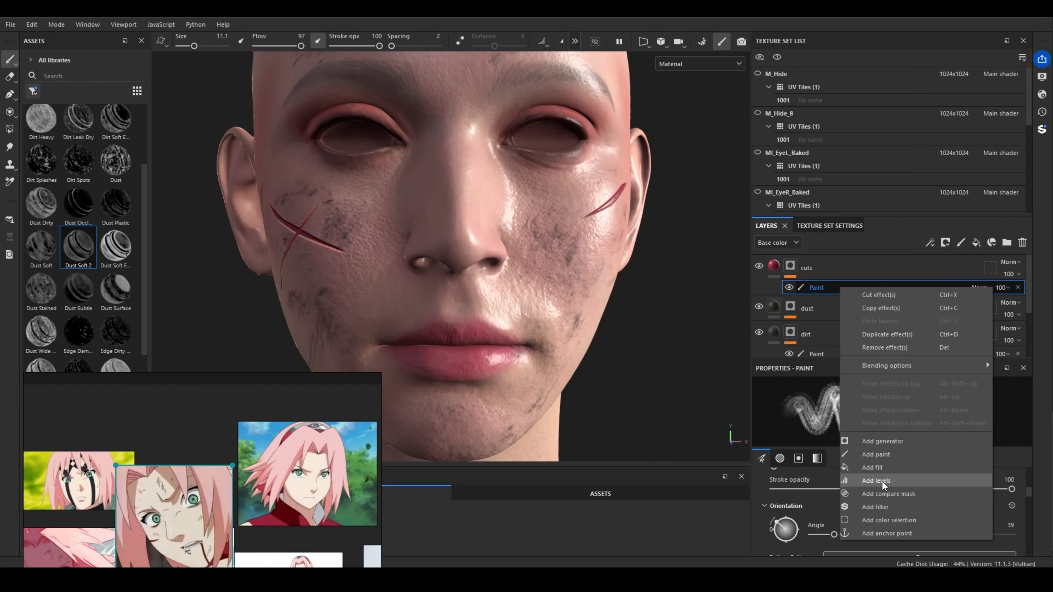
{"action": "left_click", "coordinate": [882, 506]}
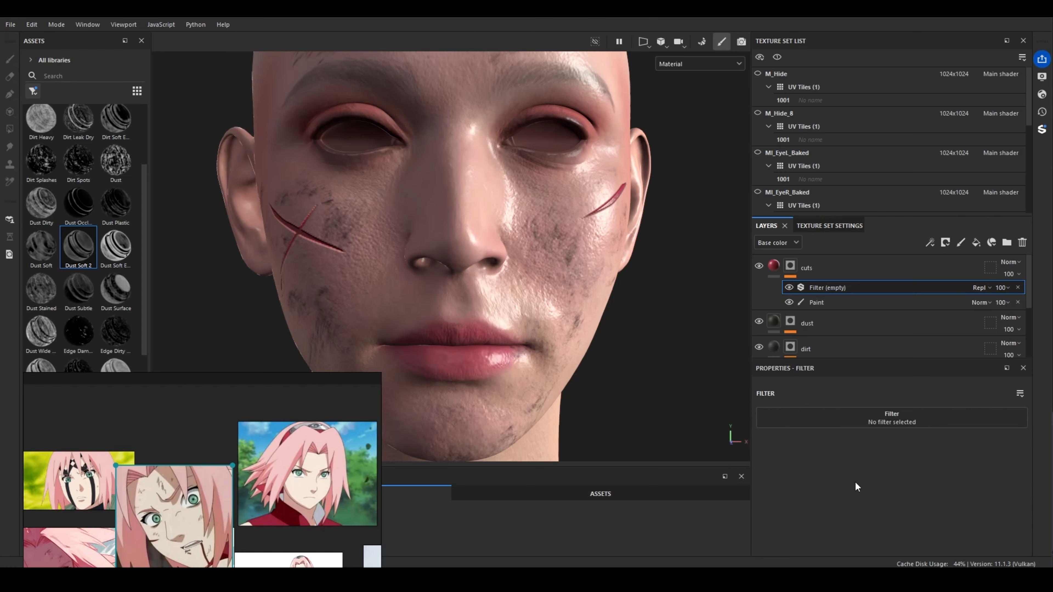
{"action": "left_click", "coordinate": [902, 418]}
{"action": "left_click", "coordinate": [1001, 456]}
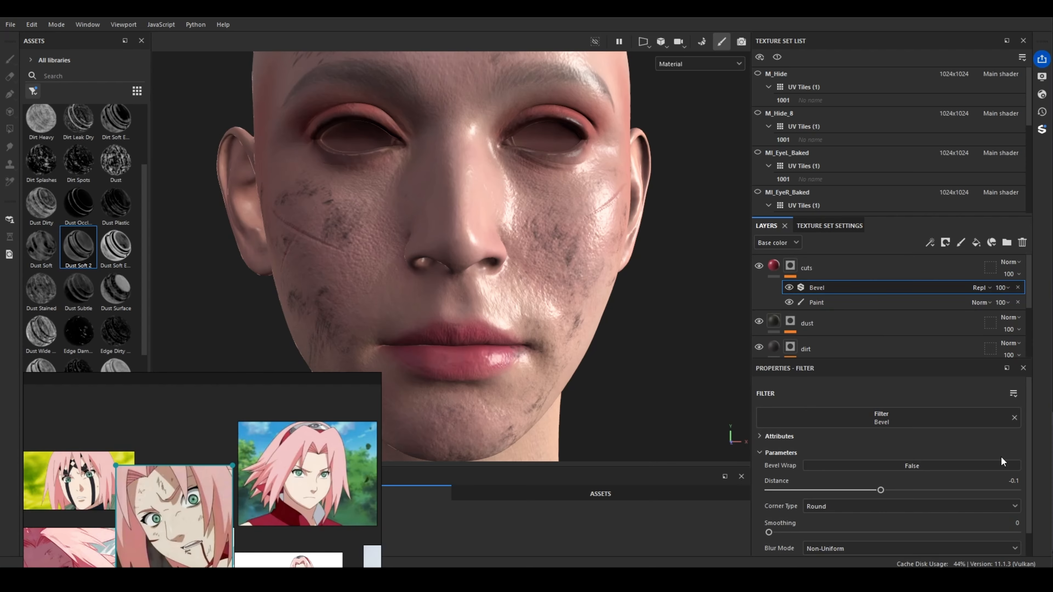
{"action": "left_click_drag", "start_coordinate": [637, 397], "coordinate": [530, 301], "text": "alt"}
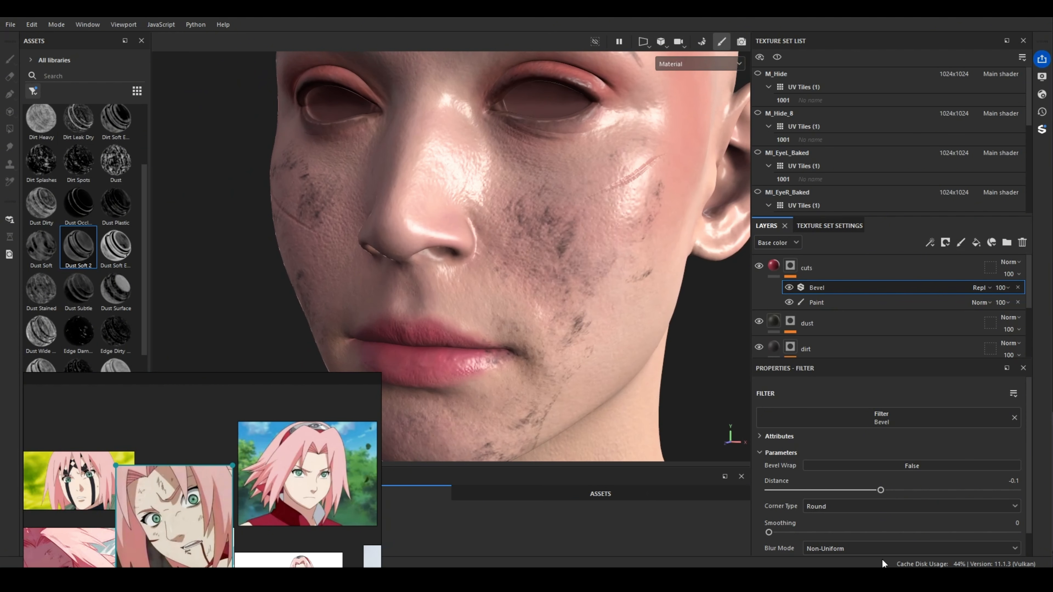
{"action": "mouse_move", "coordinate": [881, 491]}
{"action": "left_mouse_down"}
{"action": "mouse_move", "coordinate": [865, 491]}
{"action": "mouse_move", "coordinate": [912, 495]}
{"action": "mouse_move", "coordinate": [896, 496]}
{"action": "left_mouse_up"}
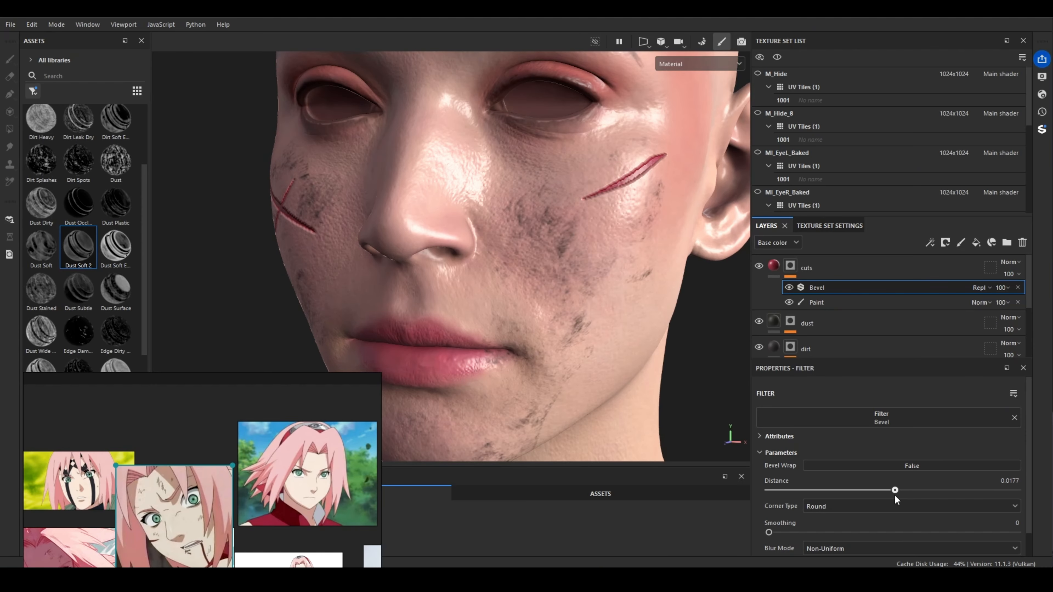
Add a Blur filter above the Bevel in the cuts mask and set its intensity to 0.31
{"action": "right_click", "coordinate": [869, 288]}
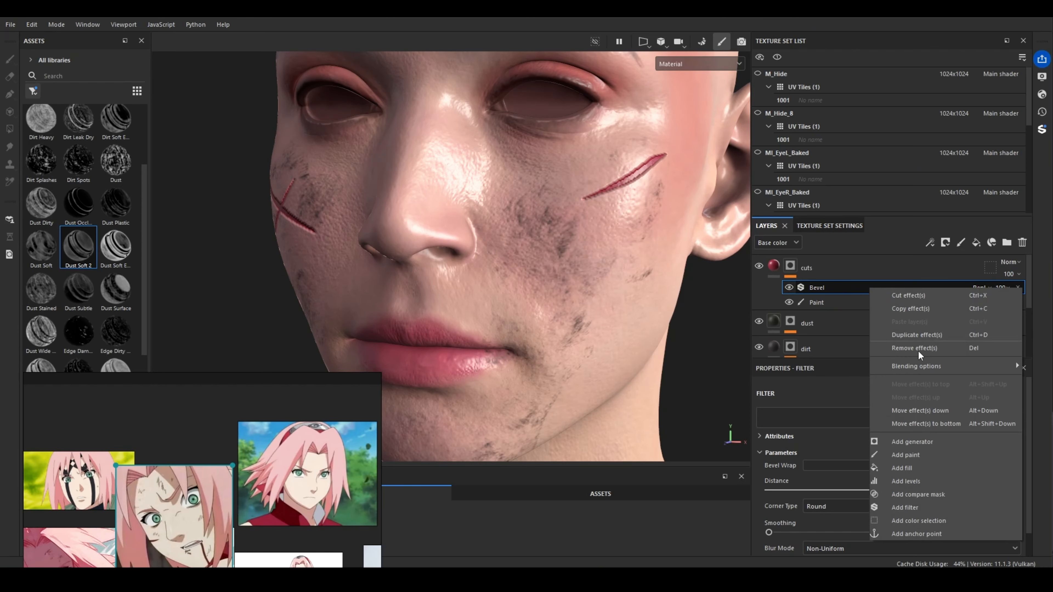
{"action": "left_click", "coordinate": [919, 509]}
{"action": "left_click", "coordinate": [900, 416]}
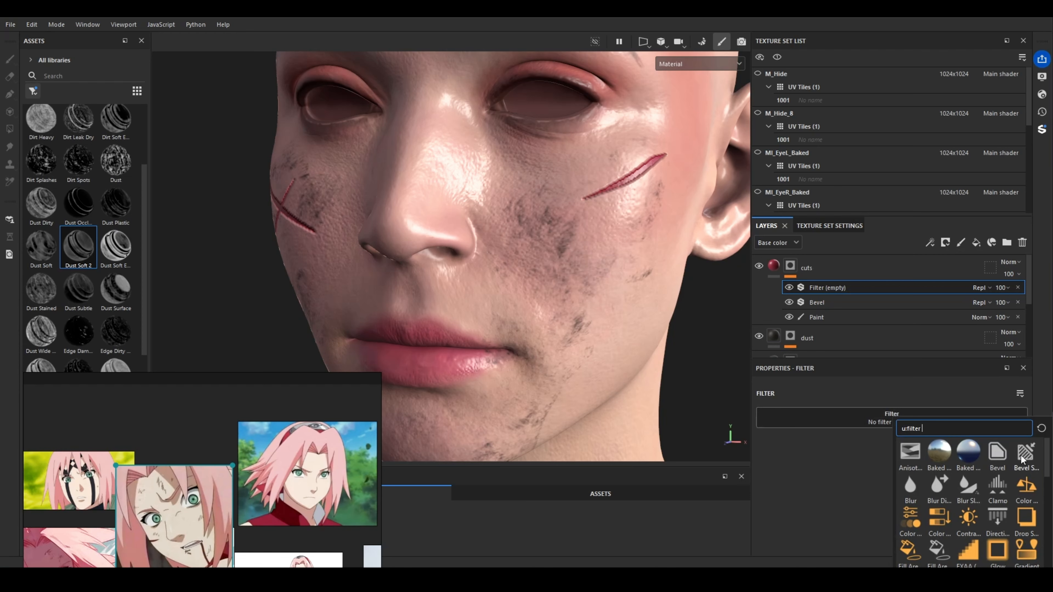
{"action": "left_click", "coordinate": [911, 488]}
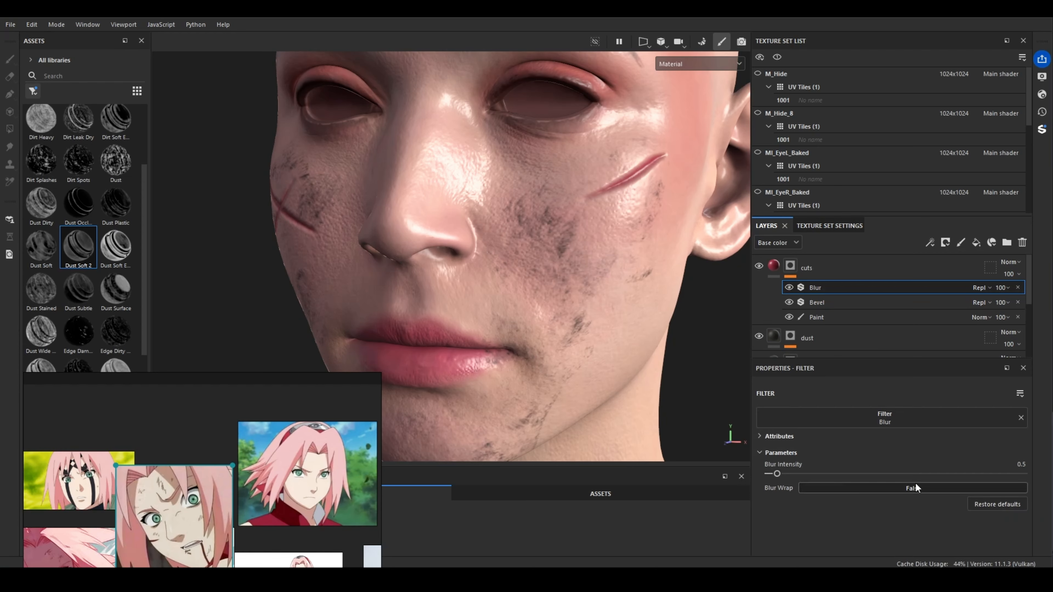
{"action": "left_click_drag", "start_coordinate": [774, 473], "coordinate": [773, 474]}
{"action": "left_click_drag", "start_coordinate": [674, 402], "coordinate": [700, 371], "text": "alt"}
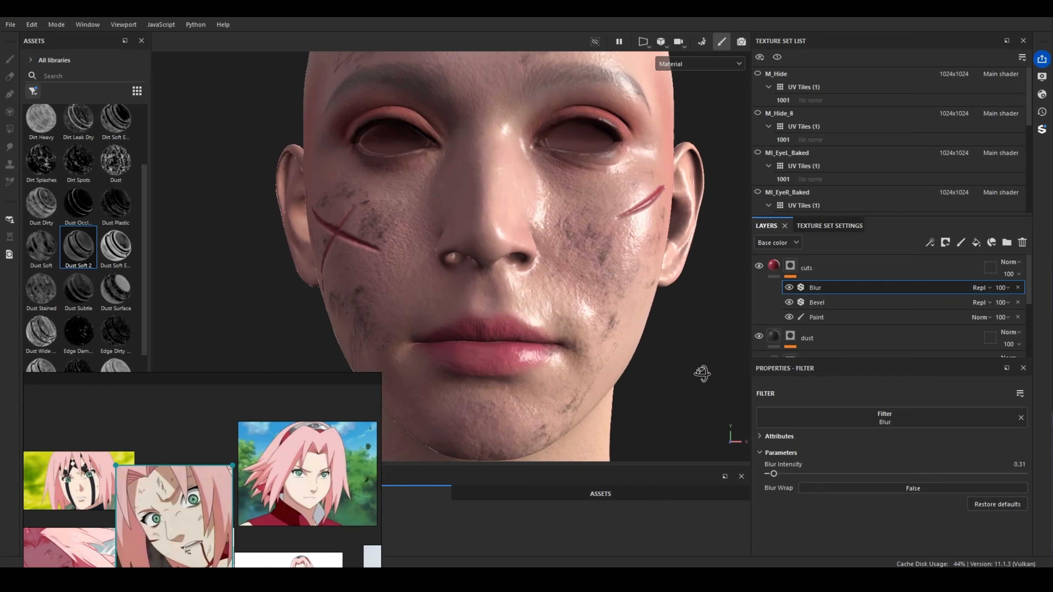
{"action": "left_click_drag", "start_coordinate": [607, 295], "coordinate": [656, 254], "text": "alt"}
Enable the roughness channel on the cuts fill and deepen its height to about -0.5463
{"action": "left_click", "coordinate": [826, 269]}
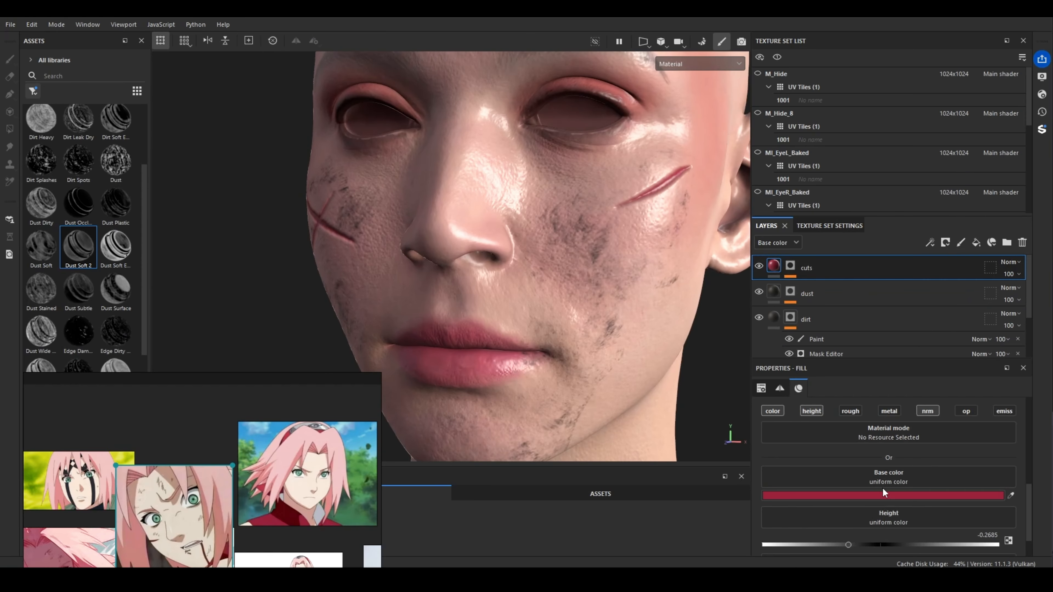
{"action": "left_click", "coordinate": [850, 410]}
{"action": "left_click_drag", "start_coordinate": [849, 544], "coordinate": [817, 546]}
{"action": "scroll", "coordinate": [651, 299], "scroll_direction": "down", "scroll_amount": 4}
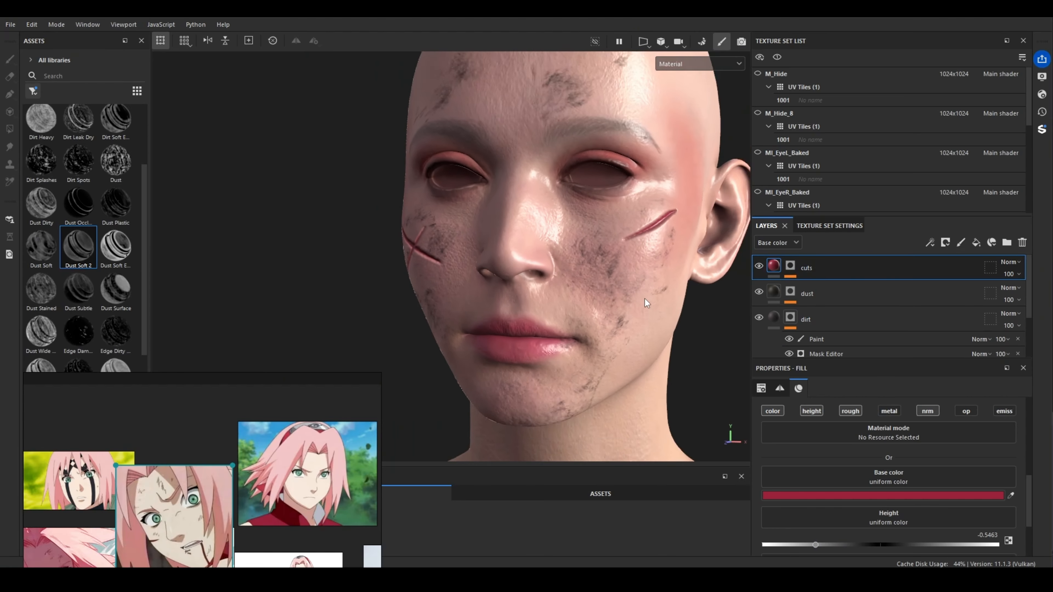
{"action": "mouse_move", "coordinate": [650, 301]}
{"action": "left_mouse_down", "text": "alt"}
{"action": "mouse_move", "coordinate": [686, 318]}
{"action": "mouse_move", "coordinate": [725, 287]}
{"action": "mouse_move", "coordinate": [661, 282]}
{"action": "mouse_move", "coordinate": [697, 218]}
{"action": "mouse_move", "coordinate": [616, 266]}
{"action": "mouse_move", "coordinate": [691, 295]}
{"action": "mouse_move", "coordinate": [649, 299]}
{"action": "mouse_move", "coordinate": [659, 209]}
{"action": "mouse_move", "coordinate": [590, 221]}
{"action": "mouse_move", "coordinate": [564, 249]}
{"action": "mouse_move", "coordinate": [663, 282]}
{"action": "mouse_move", "coordinate": [563, 302]}
{"action": "mouse_move", "coordinate": [604, 325]}
{"action": "mouse_move", "coordinate": [710, 292]}
{"action": "left_mouse_up", "text": "alt"}
{"action": "scroll", "coordinate": [661, 280], "scroll_direction": "up", "scroll_amount": 4}
{"action": "scroll", "coordinate": [664, 204], "scroll_direction": "up", "scroll_amount": 4}
{"action": "scroll", "coordinate": [563, 249], "scroll_direction": "down", "scroll_amount": 5}
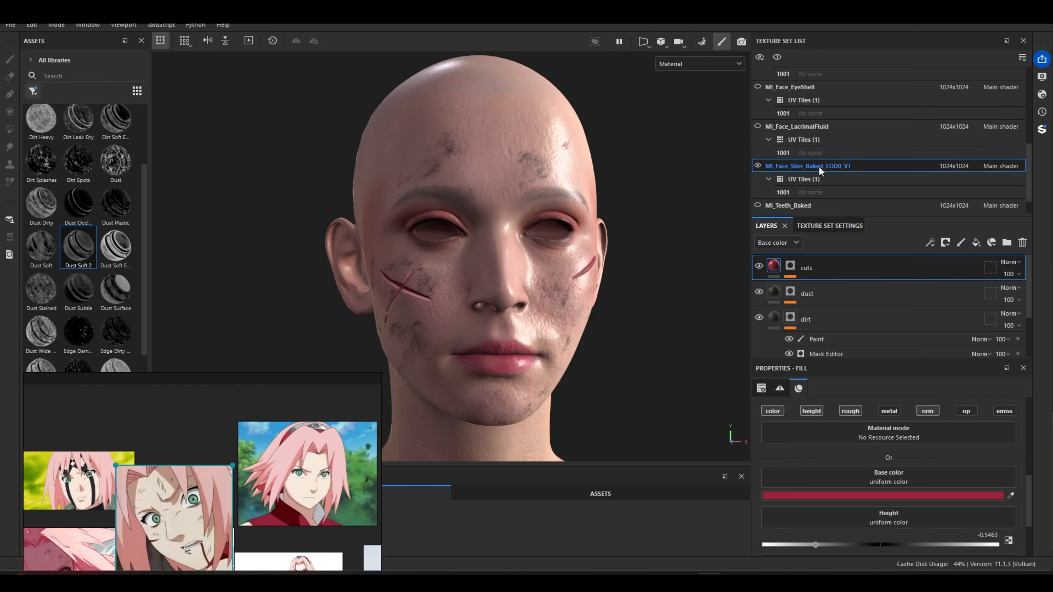
Open the texture export settings and exclude every texture set except MI_Face_Skin_Baked_LOD0_VT
{"action": "left_click", "coordinate": [13, 25]}
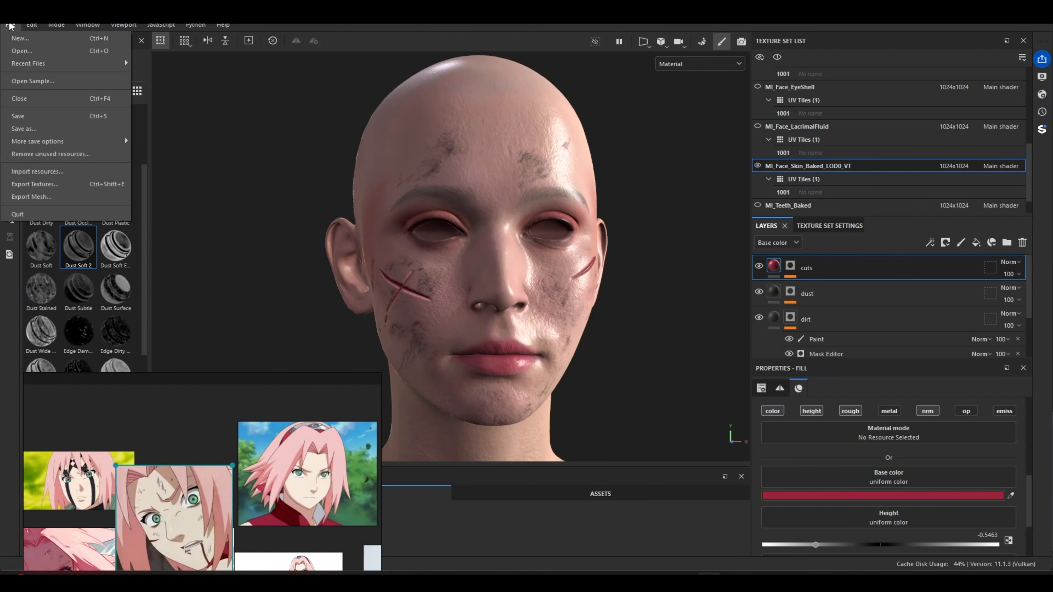
{"action": "mouse_move", "coordinate": [60, 64]}
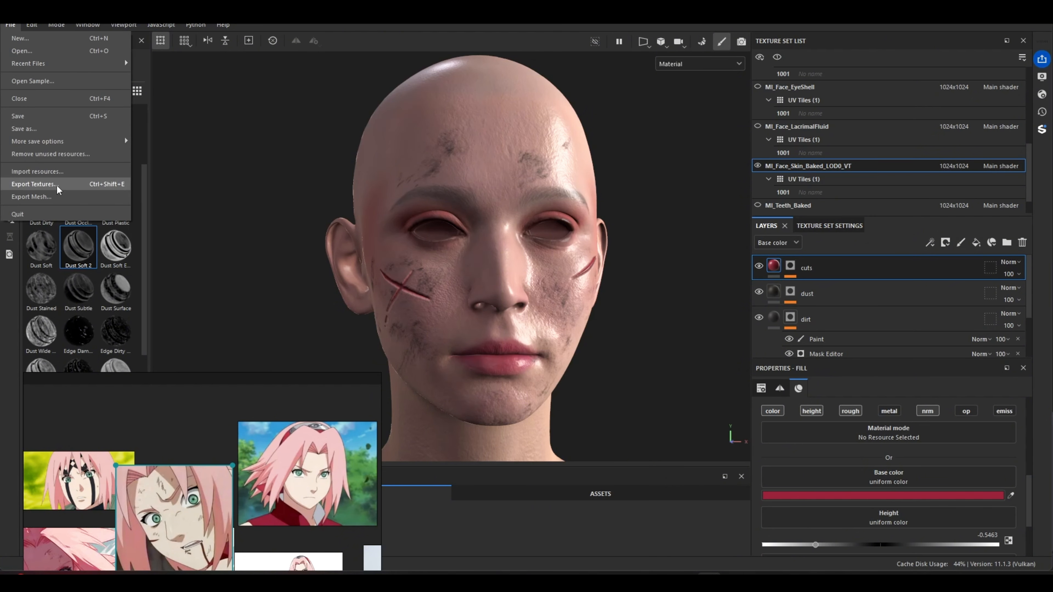
{"action": "left_click", "coordinate": [57, 184]}
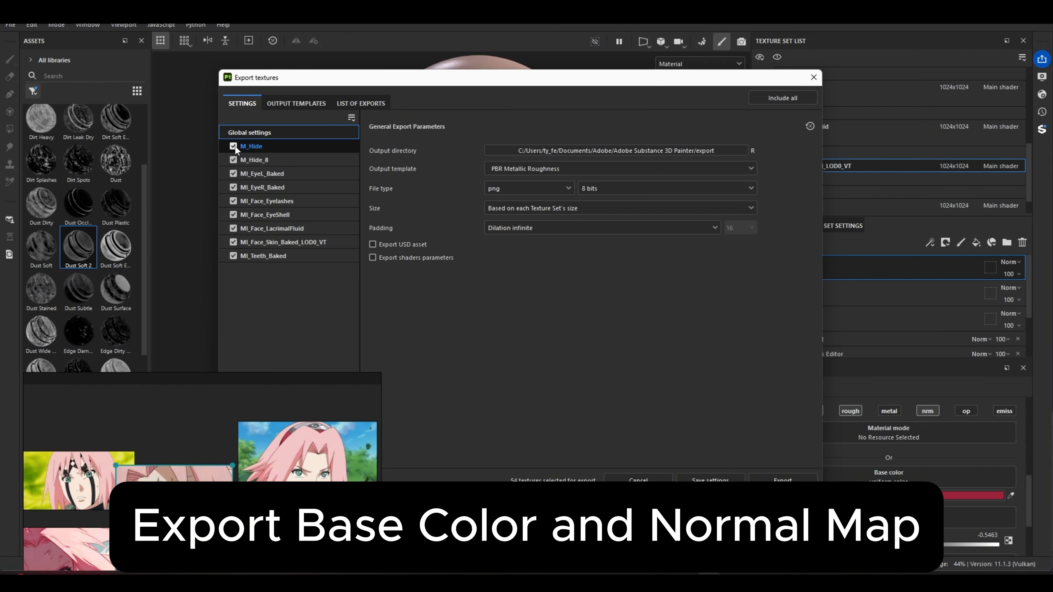
{"action": "left_click", "coordinate": [234, 145]}
{"action": "left_click", "coordinate": [234, 160]}
{"action": "left_click", "coordinate": [236, 173]}
{"action": "left_click", "coordinate": [234, 187]}
{"action": "left_click", "coordinate": [234, 201]}
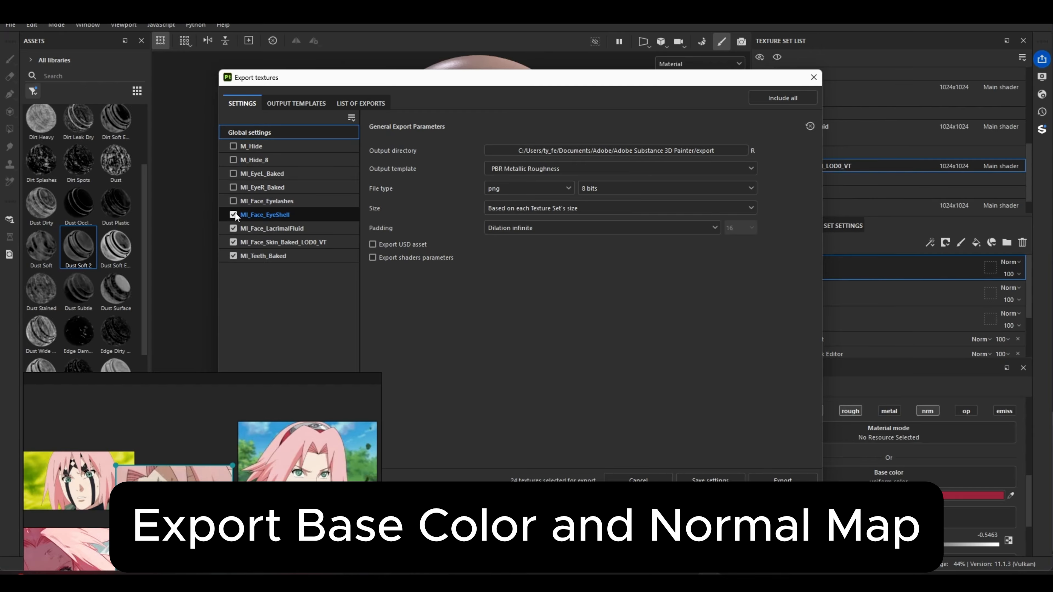
{"action": "left_click", "coordinate": [234, 214]}
{"action": "left_click", "coordinate": [234, 228]}
Keep only the base color and normal output maps for the face skin and set the global export size to 4096
{"action": "left_click", "coordinate": [308, 243]}
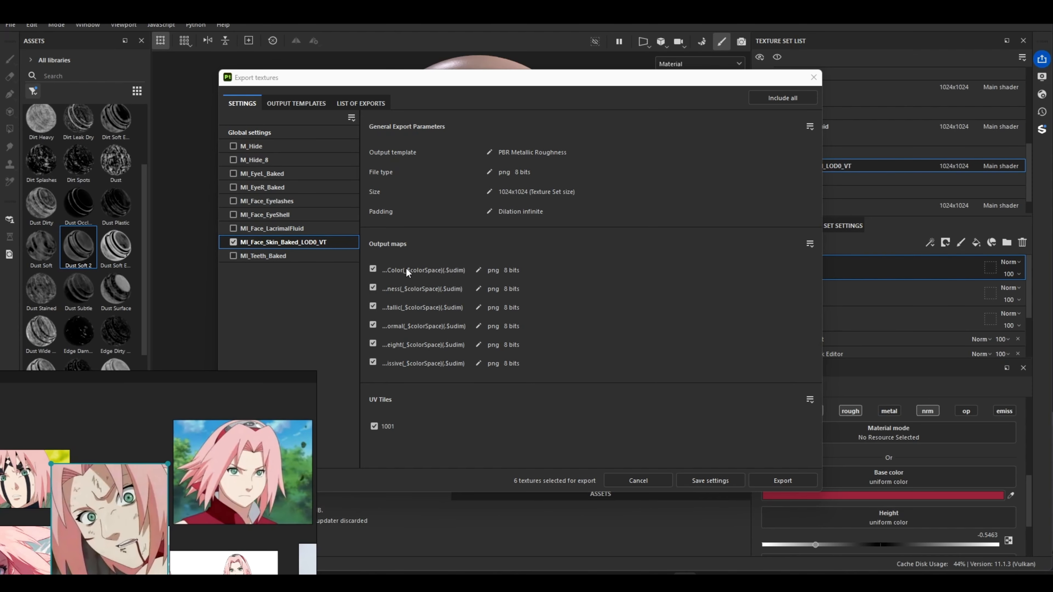
{"action": "left_click", "coordinate": [373, 288]}
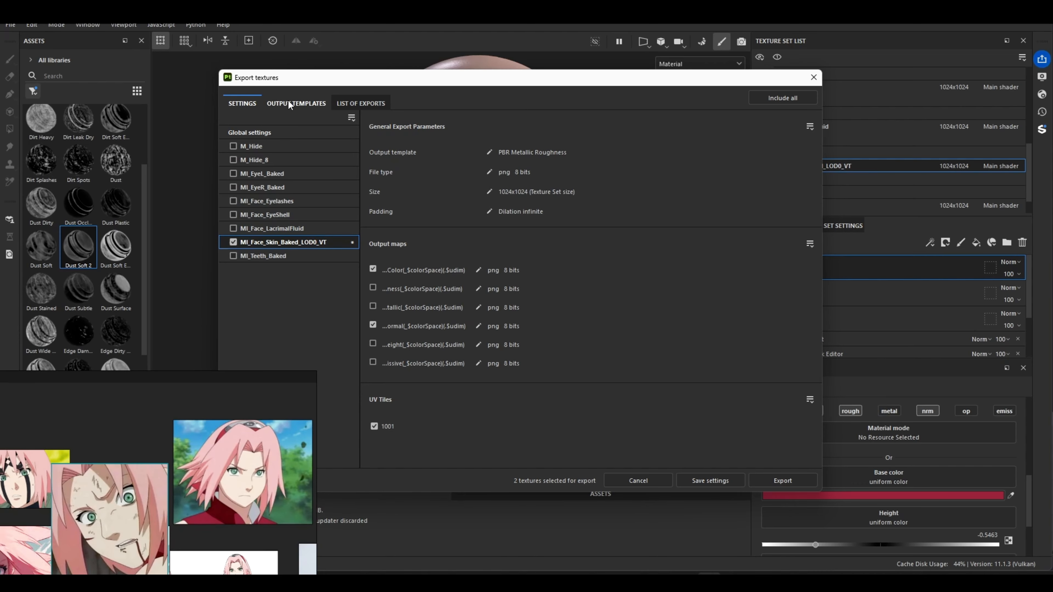
{"action": "left_click", "coordinate": [285, 132]}
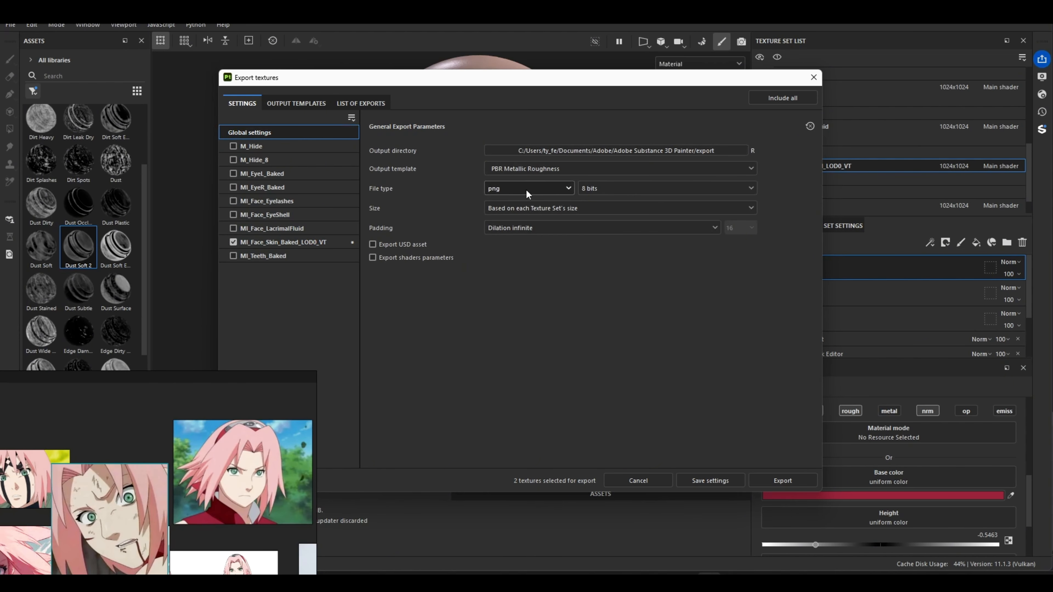
{"action": "left_click", "coordinate": [615, 209]}
{"action": "left_click", "coordinate": [517, 306]}
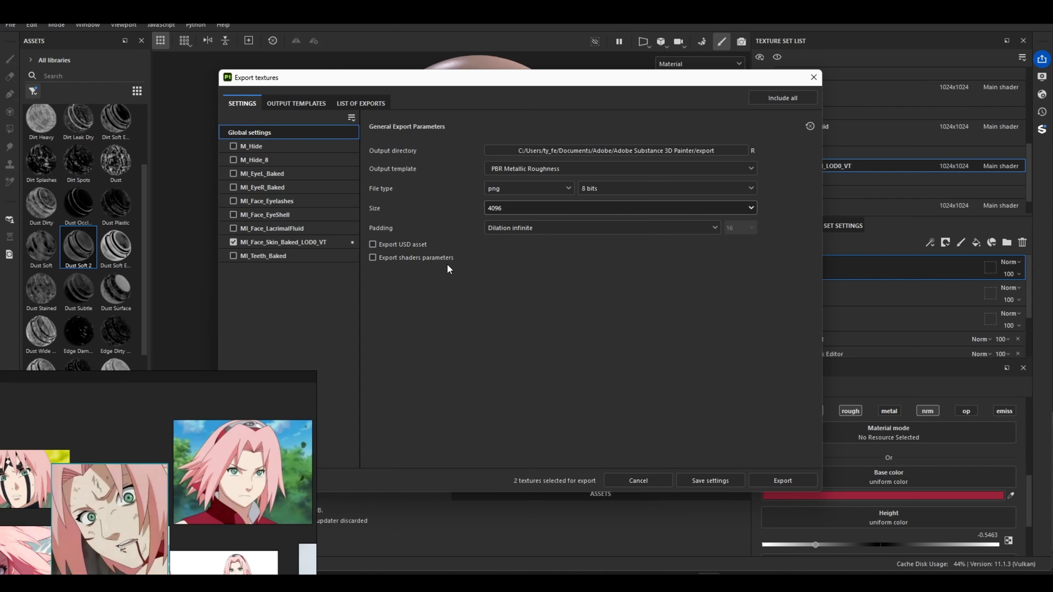
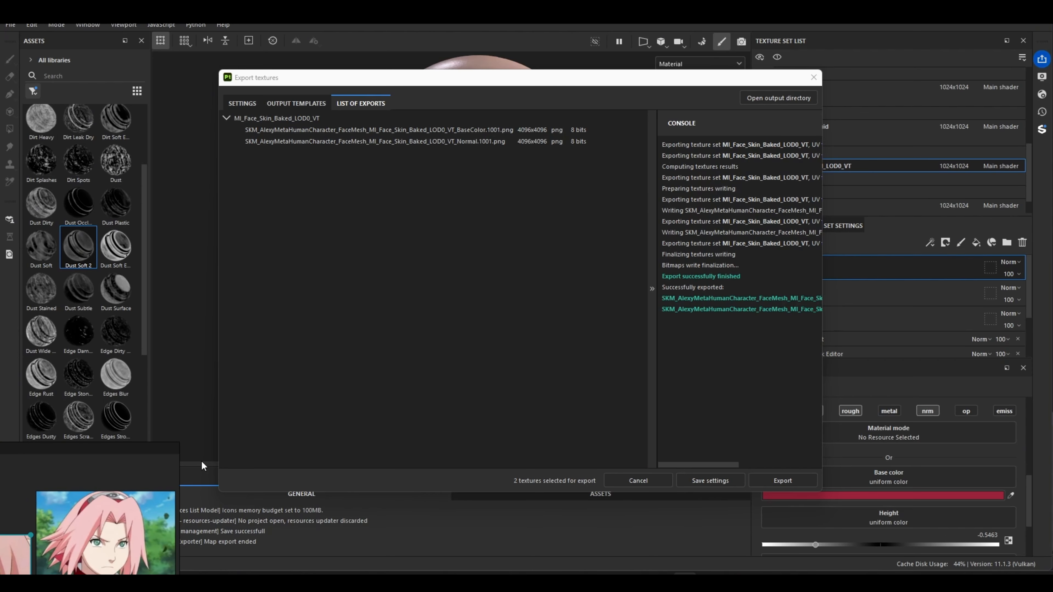
Close the texture export window and quit the program, discarding the unsaved project changes
{"action": "left_click", "coordinate": [814, 78]}
{"action": "left_click", "coordinate": [1042, 11]}
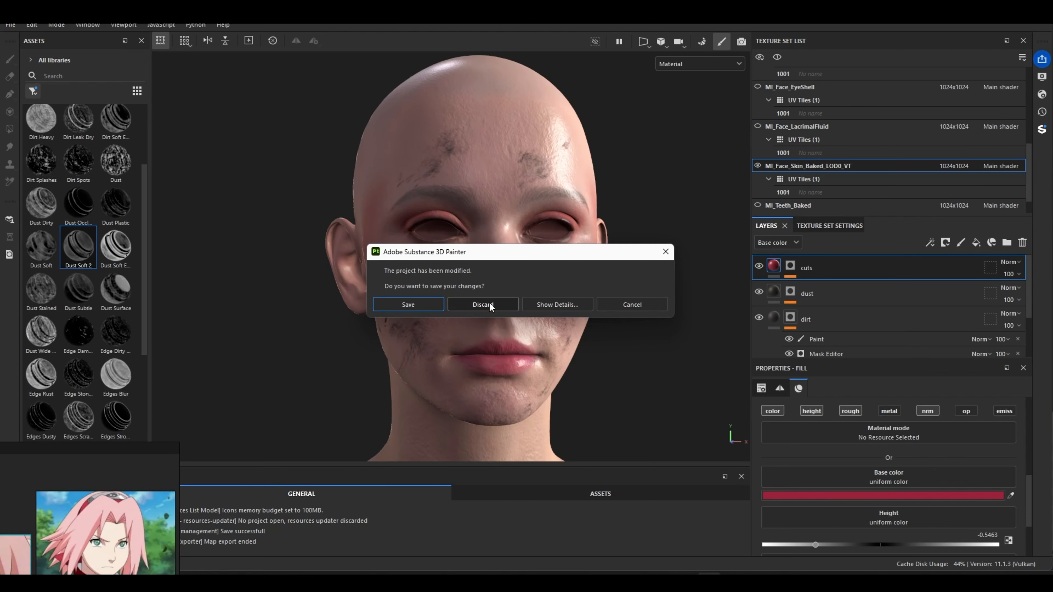
{"action": "left_click", "coordinate": [483, 305]}
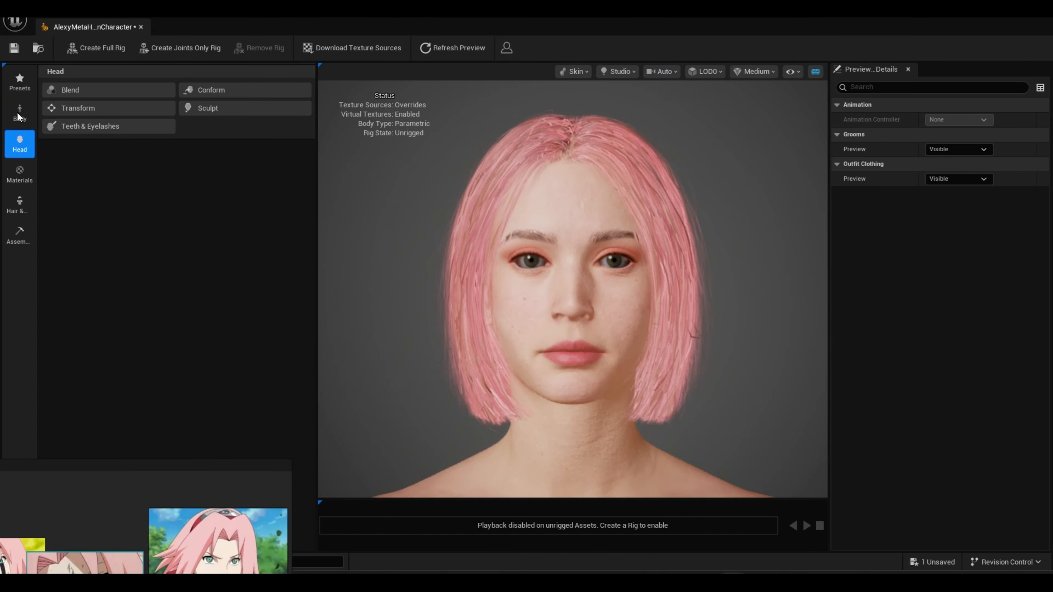
Switch to the MetaHuman character in Unreal Engine and bring up the skin material's Texture Override settings
{"action": "left_click", "coordinate": [19, 176]}
{"action": "right_click_drag", "start_coordinate": [134, 484], "coordinate": [145, 571]}
{"action": "left_click_drag", "start_coordinate": [310, 338], "coordinate": [304, 550]}
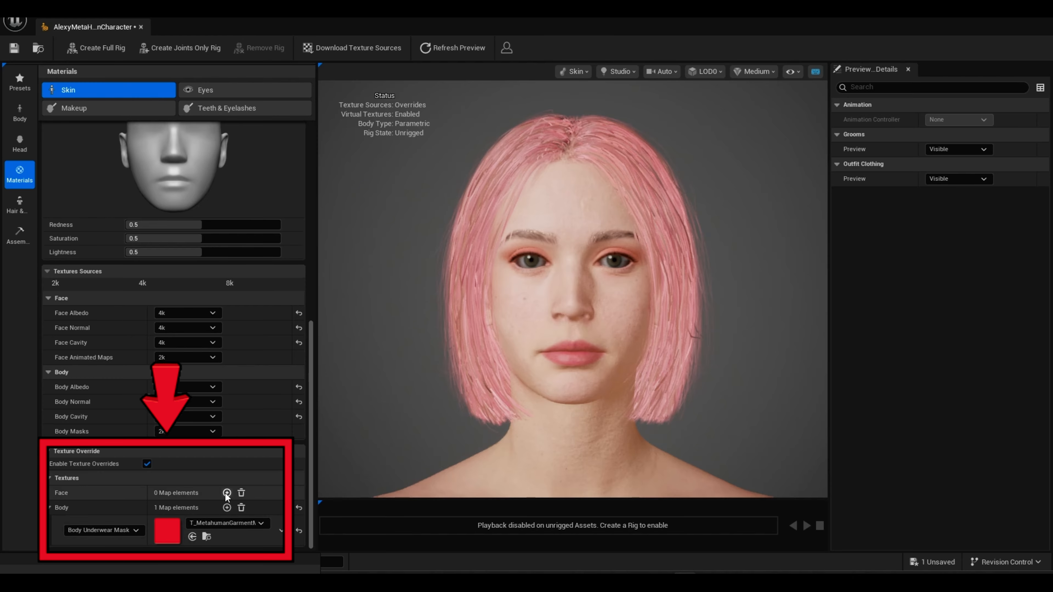
{"action": "mouse_move", "coordinate": [222, 570]}
{"action": "right_mouse_down"}
{"action": "mouse_move", "coordinate": [1000, 513]}
{"action": "mouse_move", "coordinate": [1036, 494]}
{"action": "right_mouse_up"}
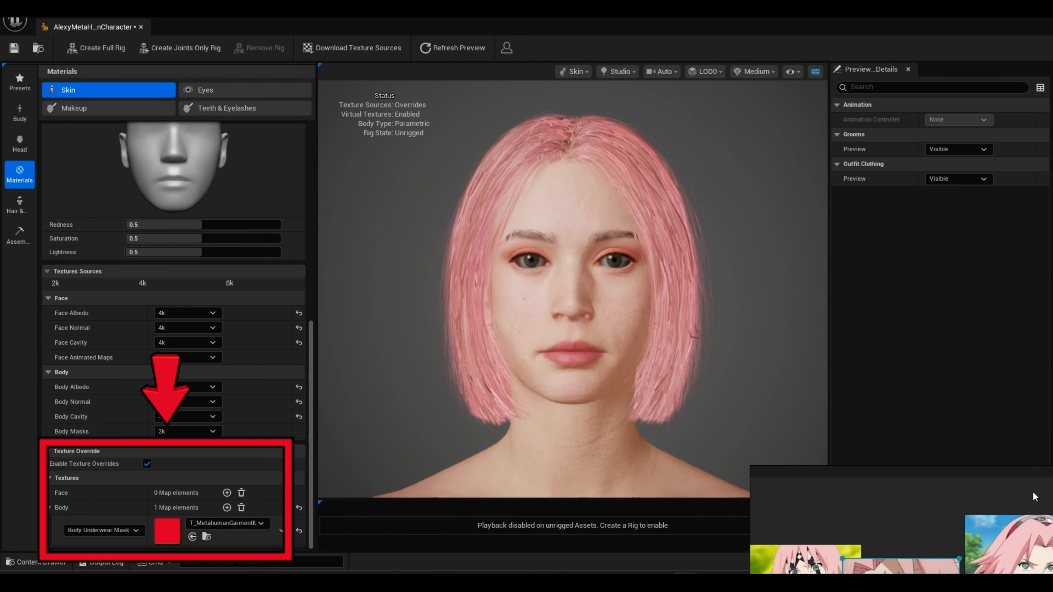
{"action": "mouse_move", "coordinate": [877, 501]}
{"action": "right_mouse_down"}
{"action": "mouse_move", "coordinate": [936, 496]}
{"action": "mouse_move", "coordinate": [969, 476]}
{"action": "right_mouse_up"}
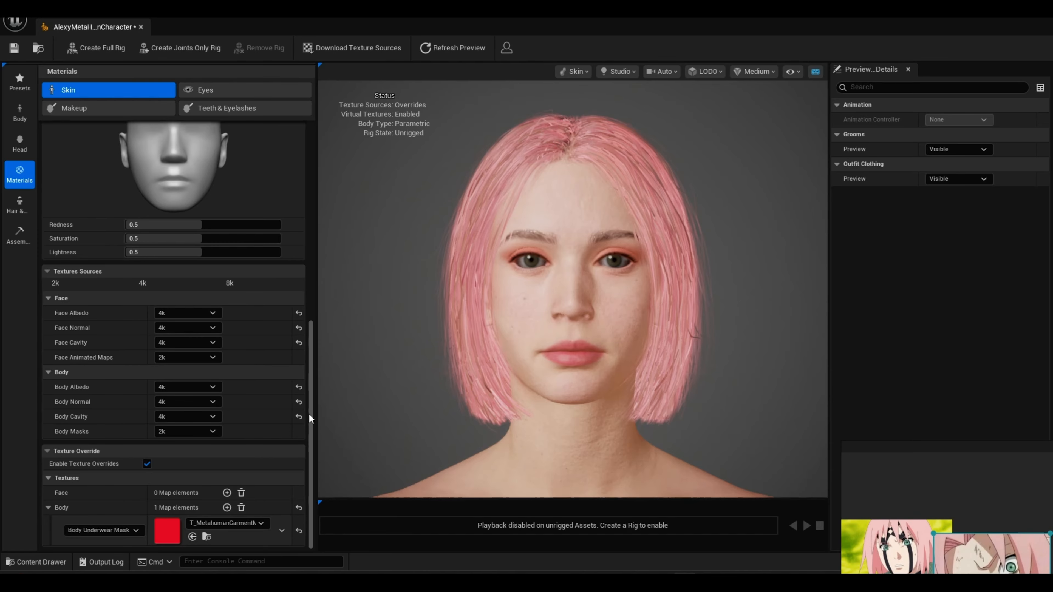
Light the character preview with the Portrait environment and check the face at Epic rendering quality
{"action": "left_click", "coordinate": [622, 71]}
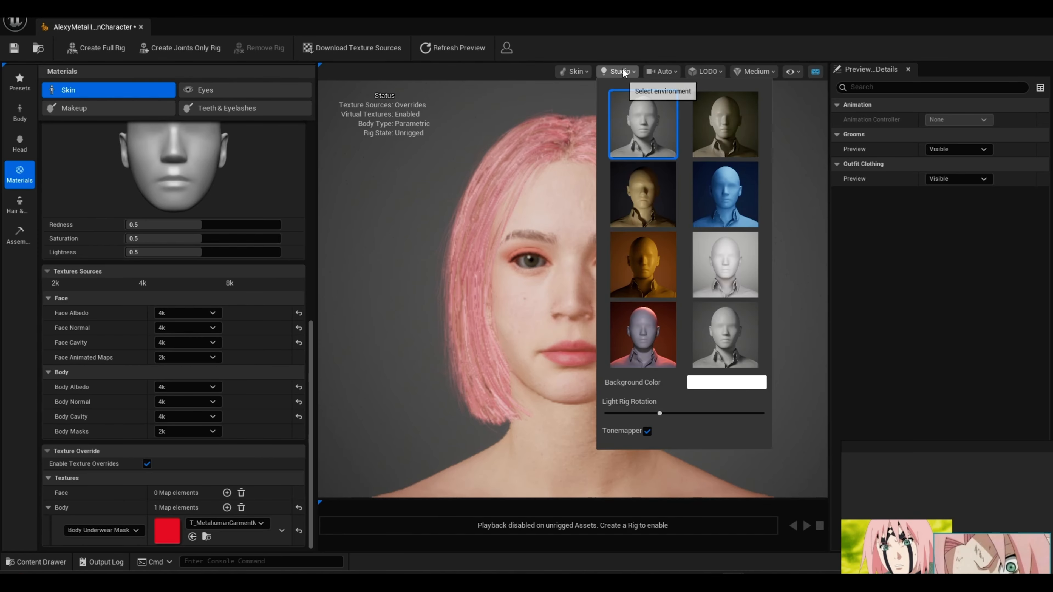
{"action": "left_click", "coordinate": [726, 264]}
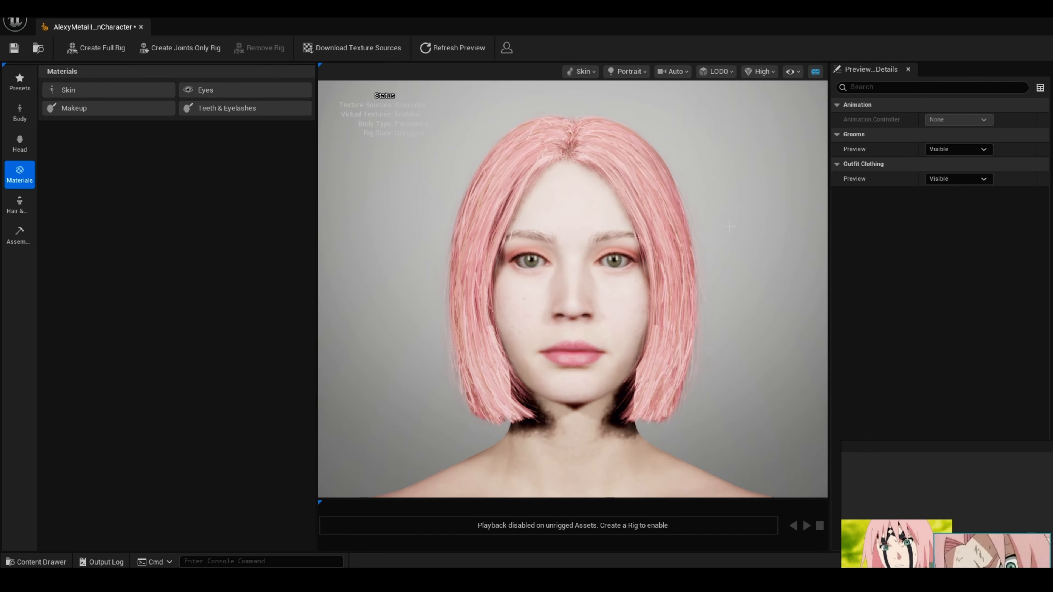
{"action": "left_click", "coordinate": [761, 71]}
{"action": "left_click", "coordinate": [763, 125]}
{"action": "scroll", "coordinate": [747, 262], "scroll_direction": "up", "scroll_amount": 3}
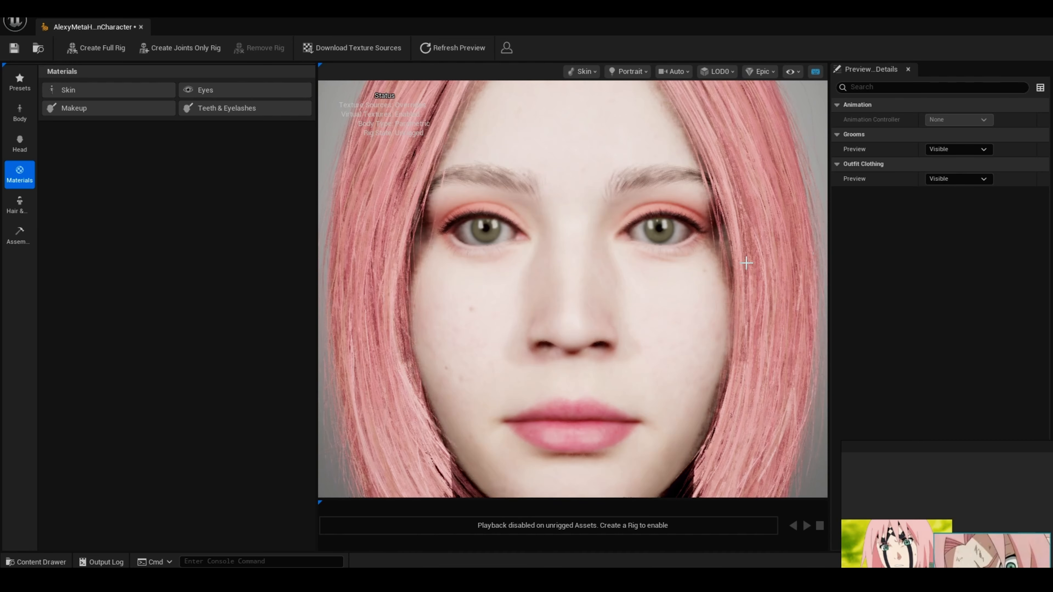
{"action": "scroll", "coordinate": [794, 85], "scroll_direction": "down", "scroll_amount": 5}
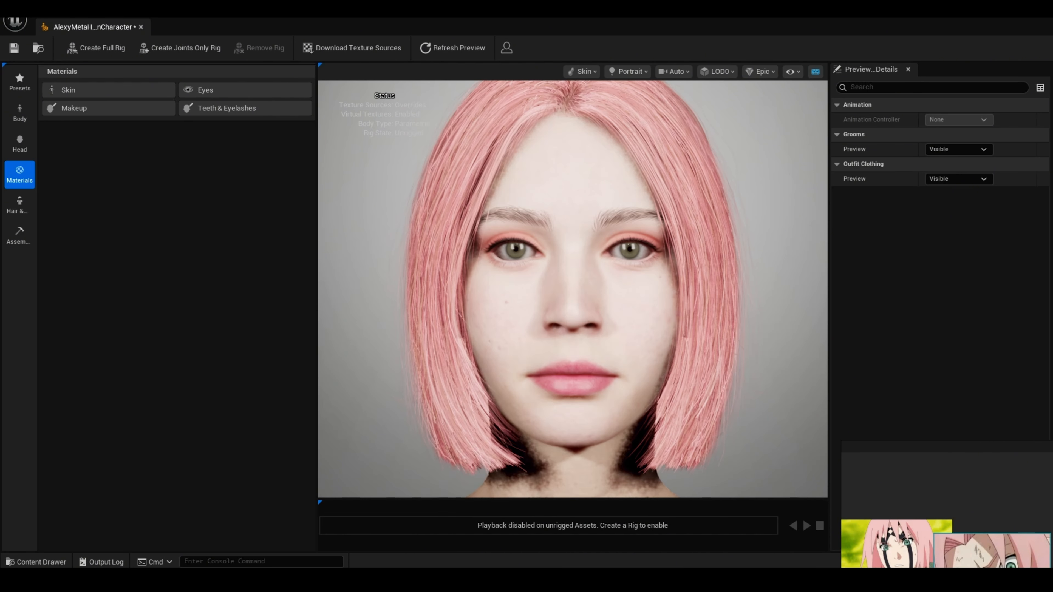
Set the preview rendering quality to Medium and move the reference images aside
{"action": "left_click", "coordinate": [761, 71]}
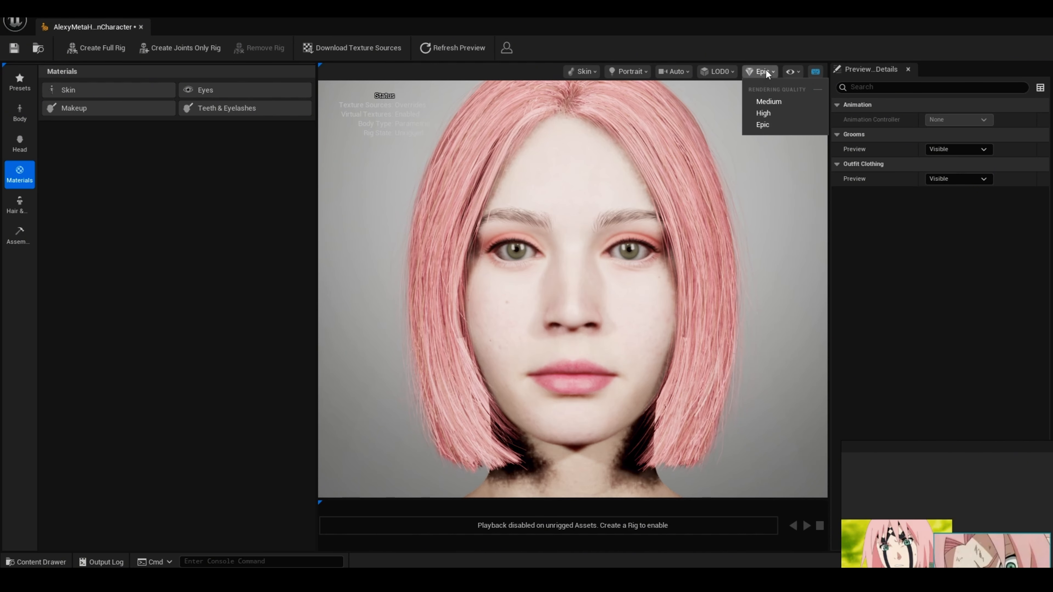
{"action": "left_click", "coordinate": [767, 101]}
{"action": "right_click_drag", "start_coordinate": [984, 468], "coordinate": [989, 421]}
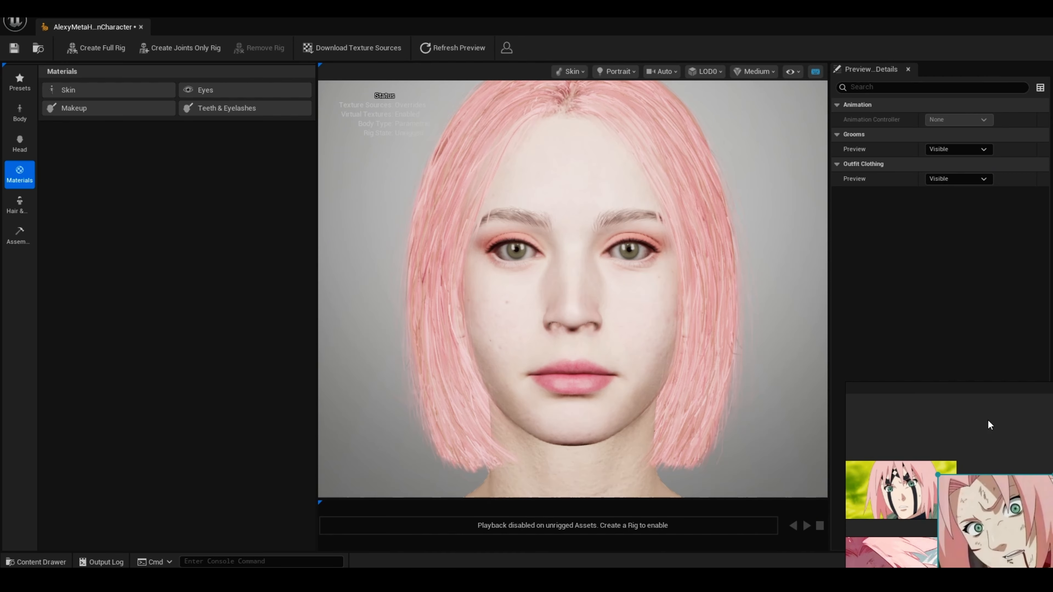
Add a Base Color override for the face in the skin settings and assign the exported SKM BaseColor texture
{"action": "left_click", "coordinate": [52, 563]}
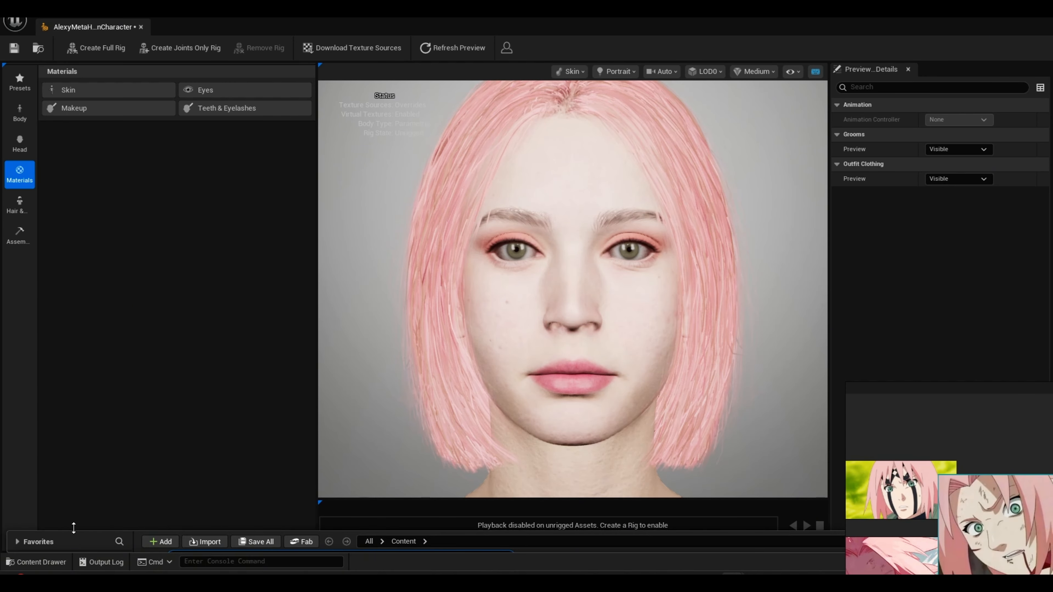
{"action": "left_click", "coordinate": [104, 93]}
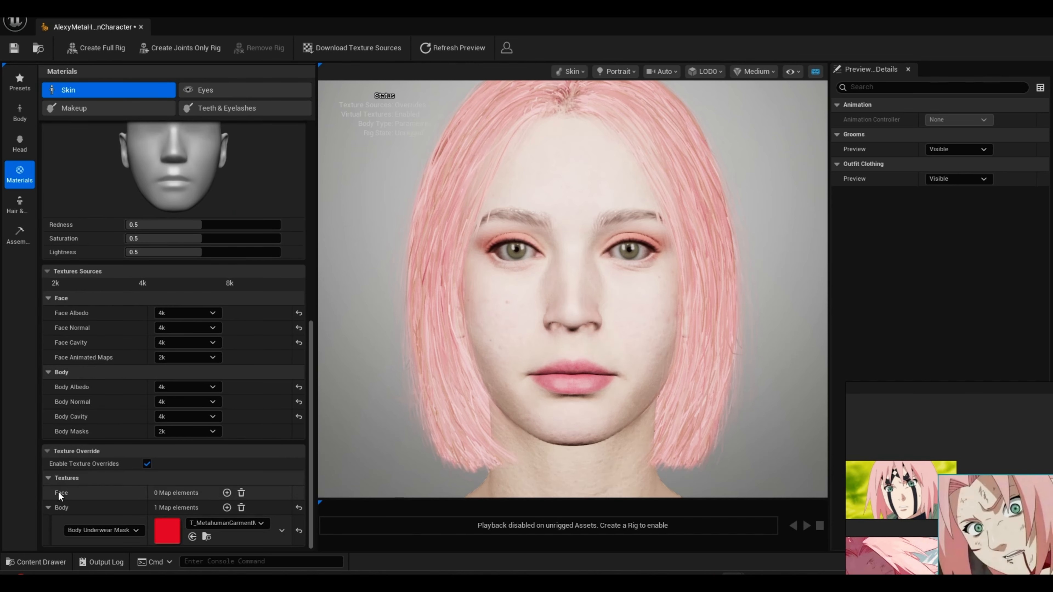
{"action": "left_click", "coordinate": [227, 492]}
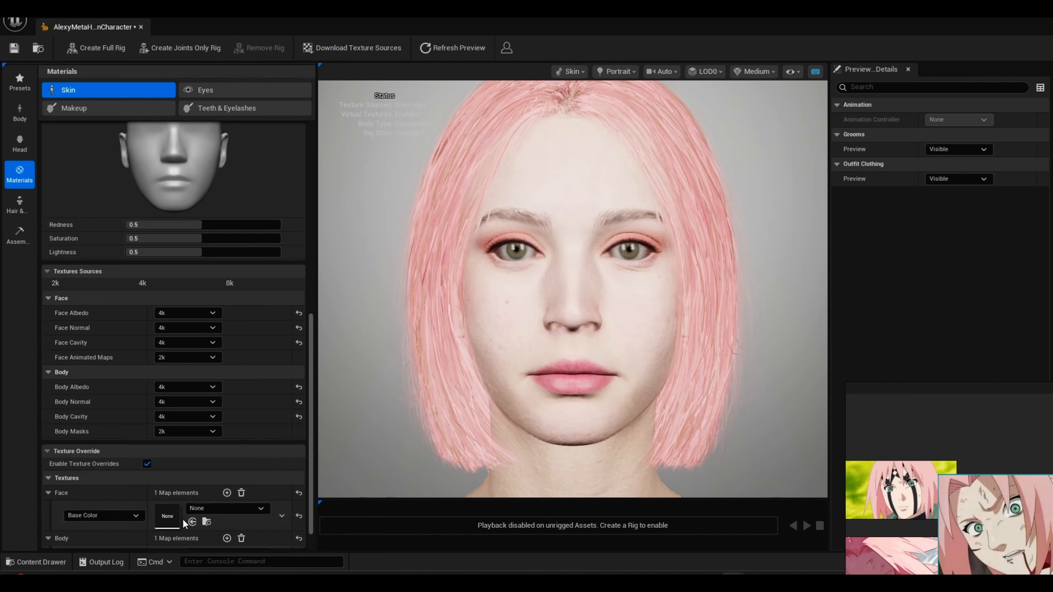
{"action": "left_click", "coordinate": [216, 508]}
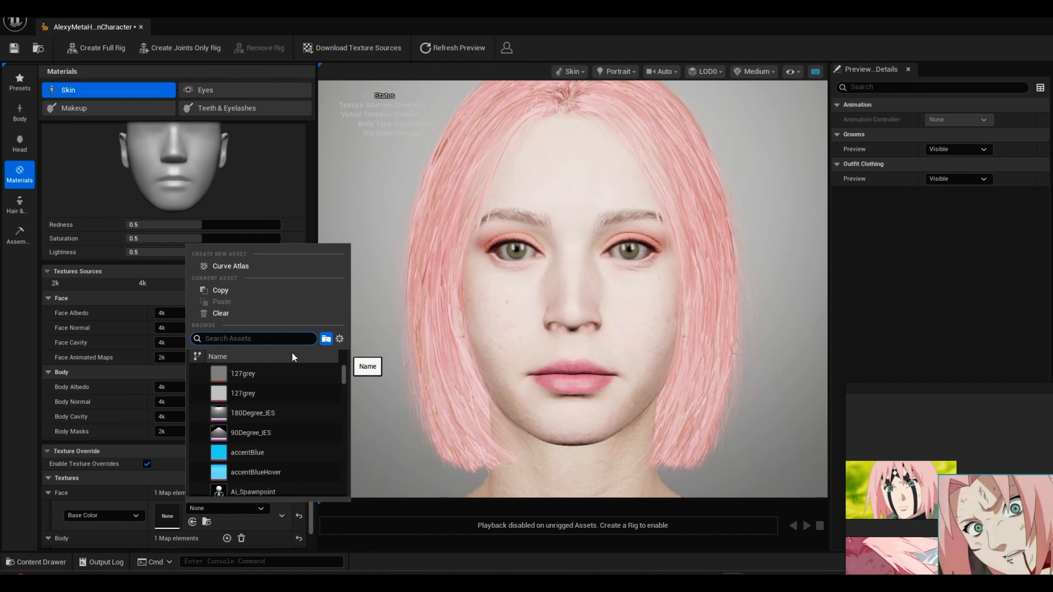
{"action": "type", "text": "skm"}
{"action": "scroll", "coordinate": [274, 418], "scroll_direction": "down", "scroll_amount": 1}
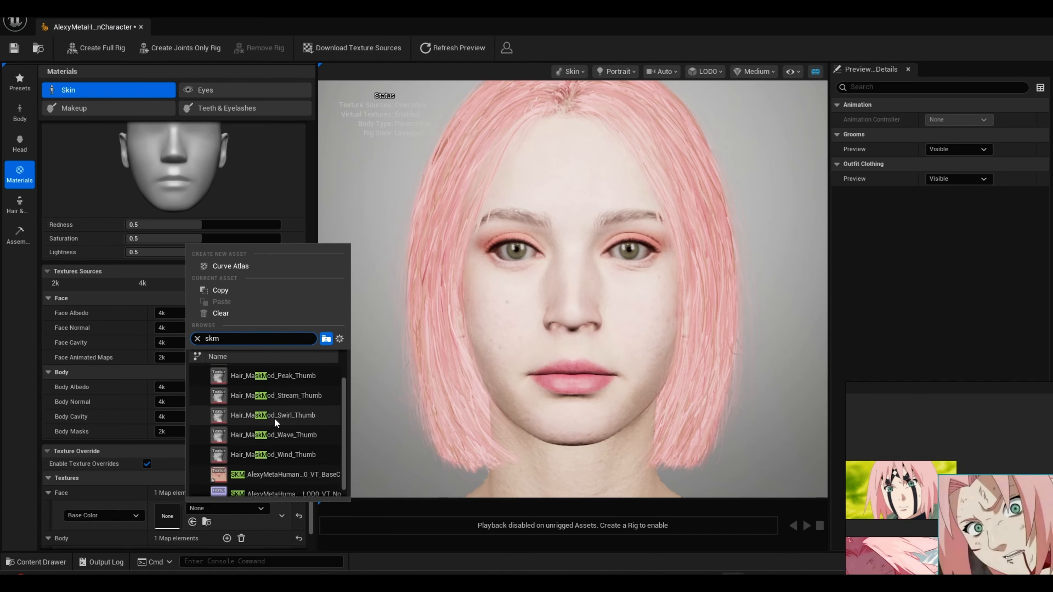
{"action": "left_click", "coordinate": [286, 473]}
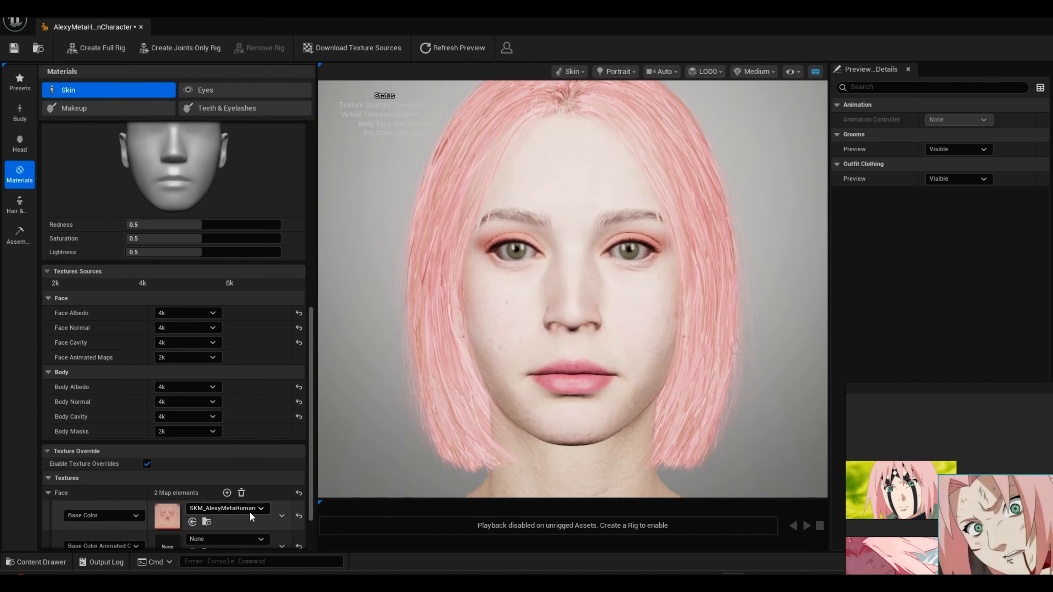
Add a second face texture override, change its map type to Normal and assign the exported SKM Normal texture
{"action": "left_click", "coordinate": [227, 493]}
{"action": "left_click", "coordinate": [134, 528]}
{"action": "left_click", "coordinate": [103, 472]}
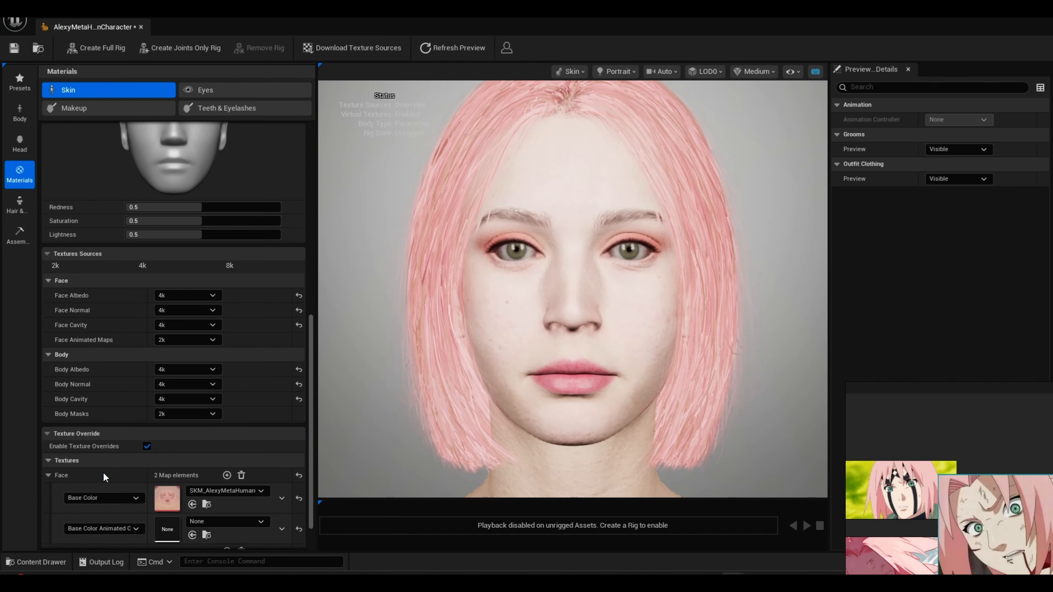
{"action": "left_click", "coordinate": [222, 524]}
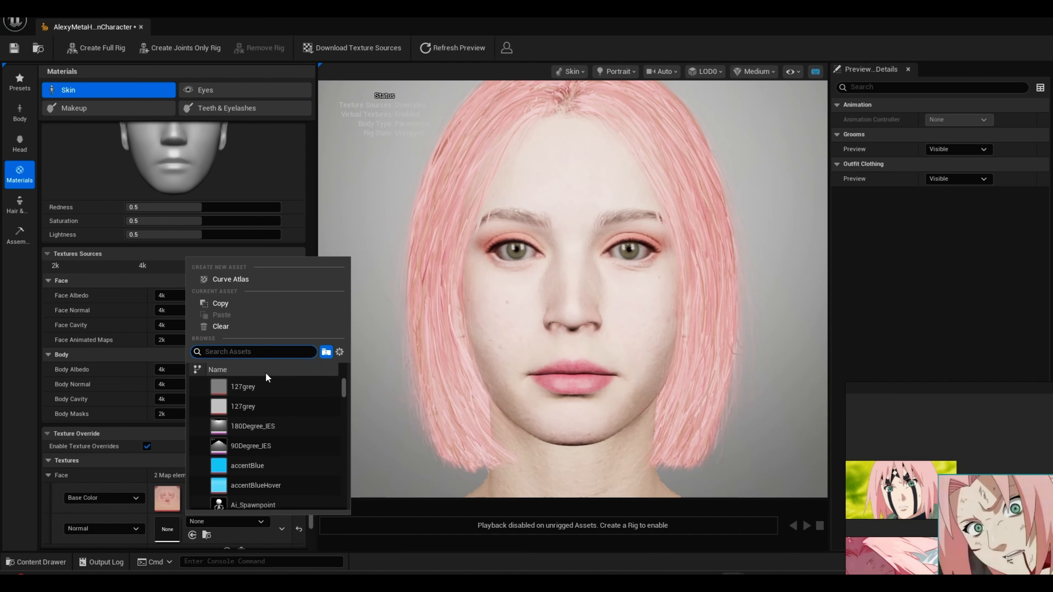
{"action": "type", "text": "skm"}
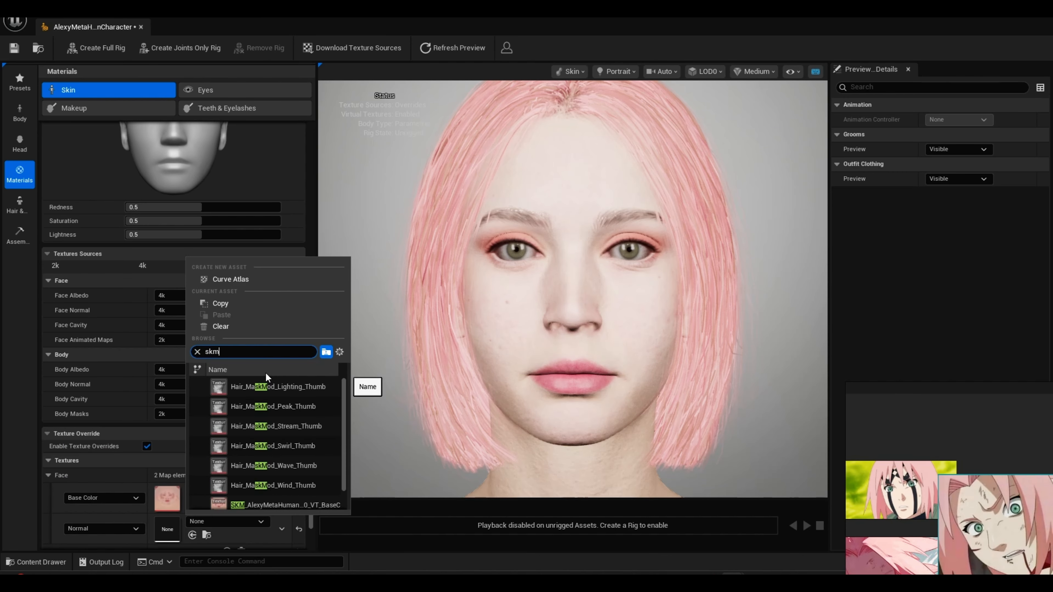
{"action": "left_click", "coordinate": [274, 502]}
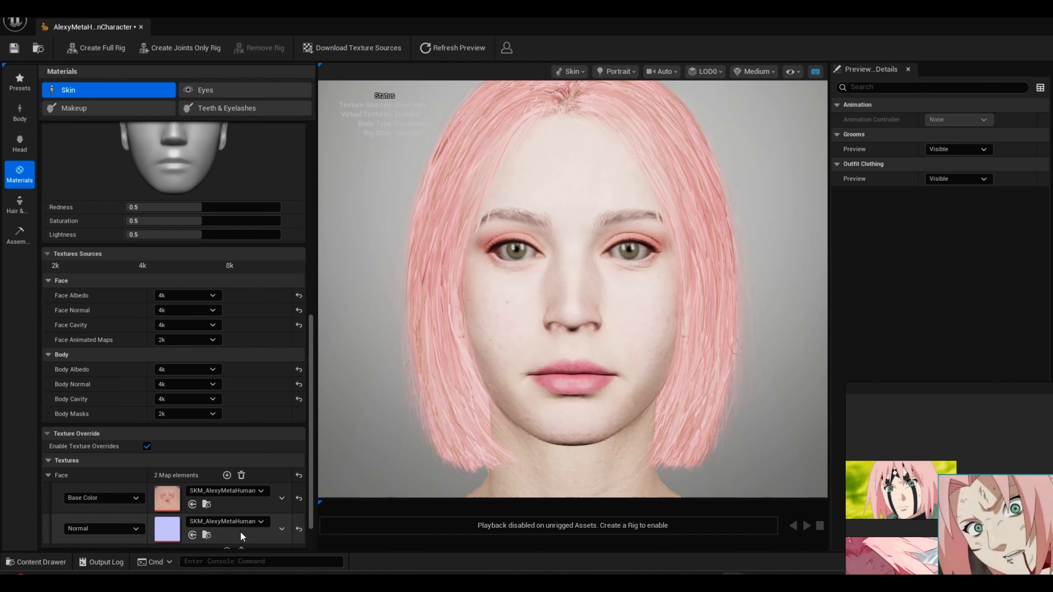
Check the previewed face up close for the texture overrides and look through the skin, head and makeup settings
{"action": "scroll", "coordinate": [405, 364], "scroll_direction": "up", "scroll_amount": 5}
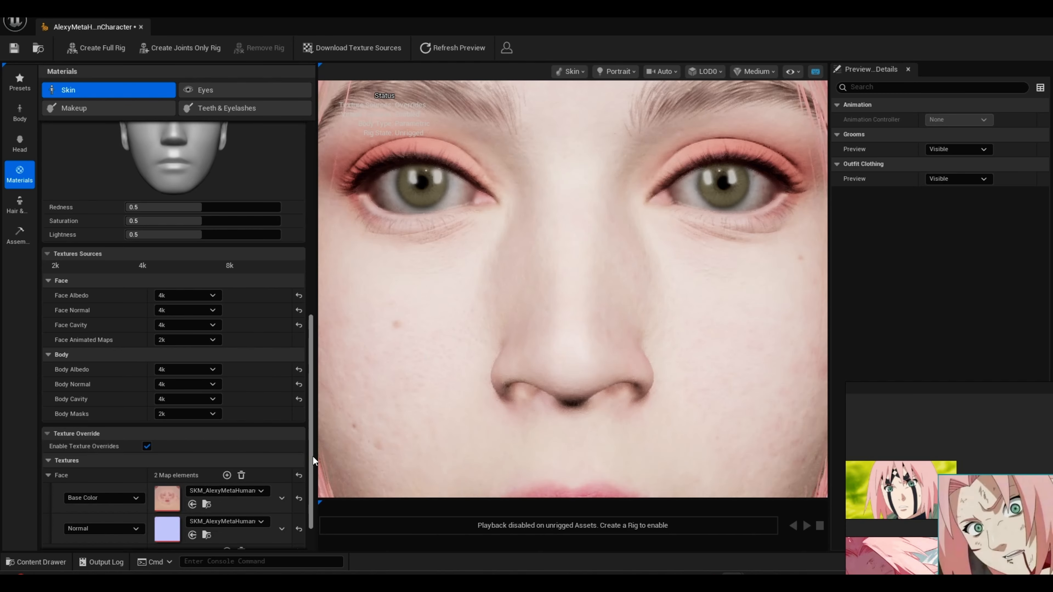
{"action": "scroll", "coordinate": [311, 461], "scroll_direction": "down", "scroll_amount": 2}
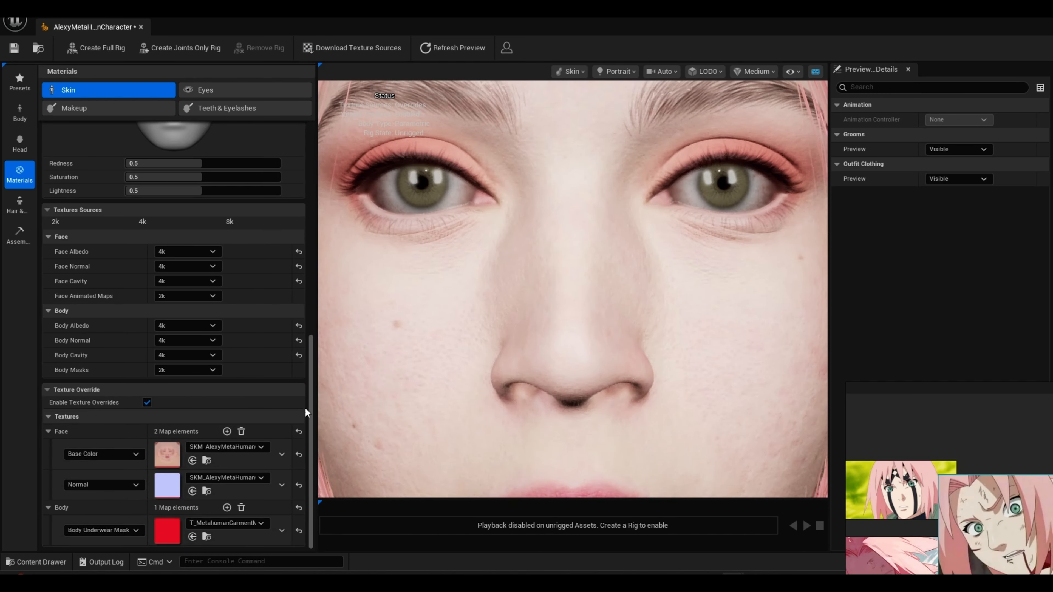
{"action": "left_click_drag", "start_coordinate": [310, 409], "coordinate": [238, 212]}
{"action": "scroll", "coordinate": [353, 270], "scroll_direction": "down", "scroll_amount": 5}
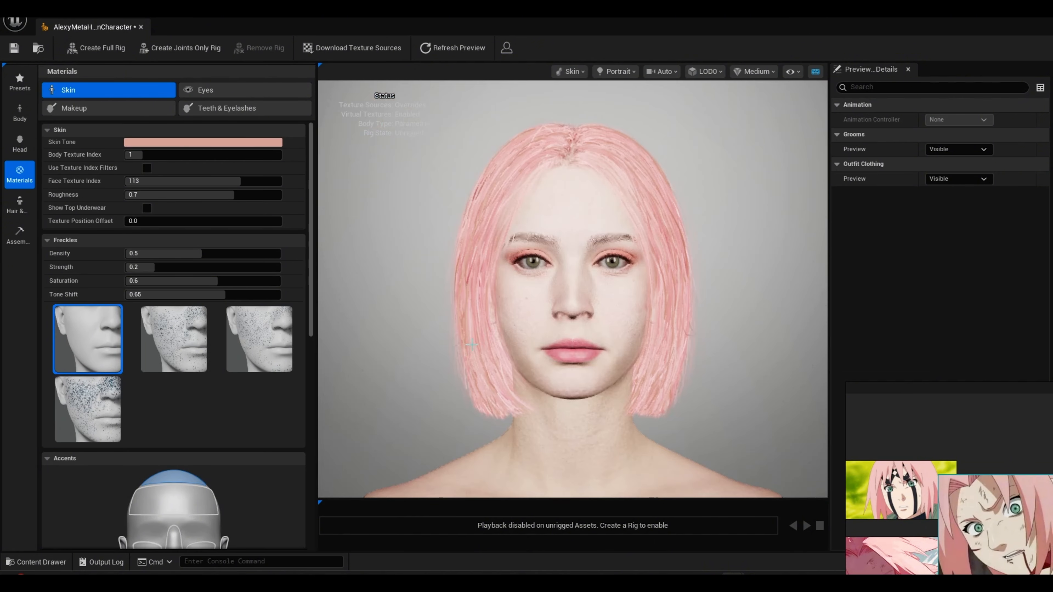
{"action": "left_click", "coordinate": [19, 143]}
{"action": "left_click", "coordinate": [19, 173]}
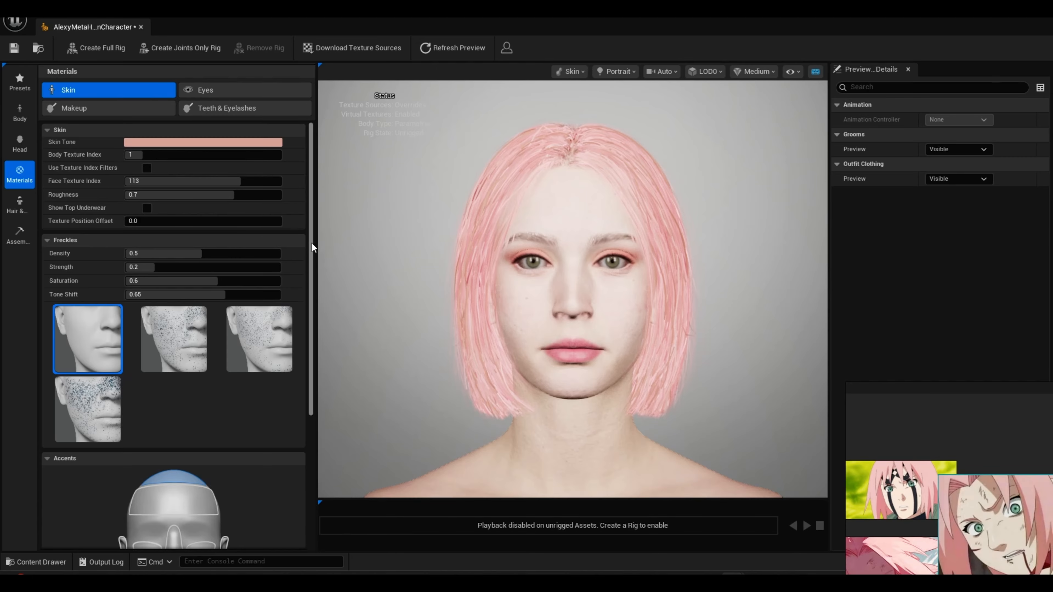
{"action": "left_click", "coordinate": [132, 107]}
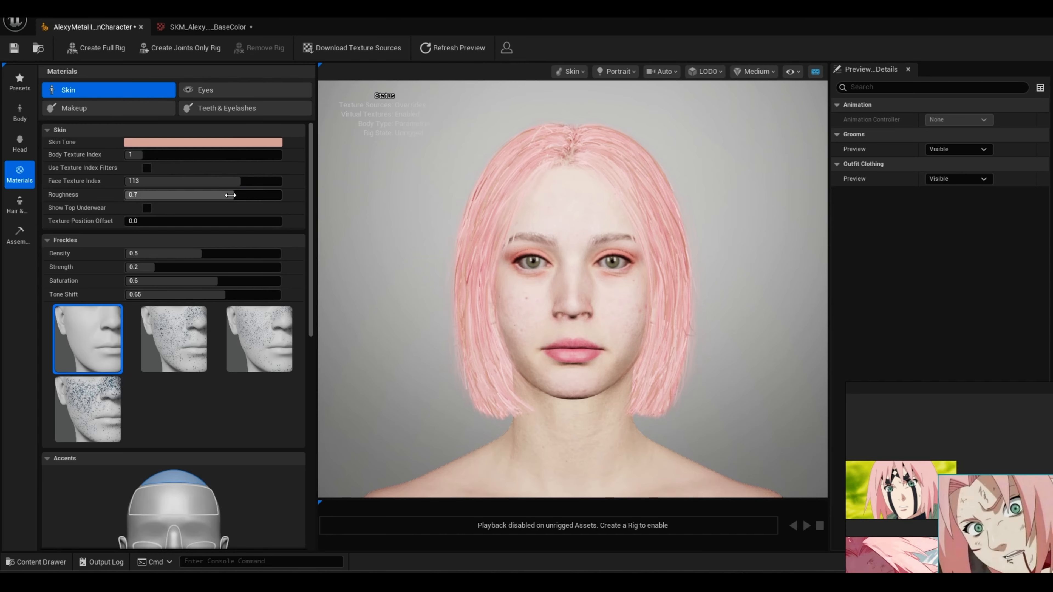
Lower the skin roughness to 0.66 and inspect the cuts and dirt on the face
{"action": "left_click_drag", "start_coordinate": [230, 195], "coordinate": [228, 195]}
{"action": "scroll", "coordinate": [401, 260], "scroll_direction": "up", "scroll_amount": 5}
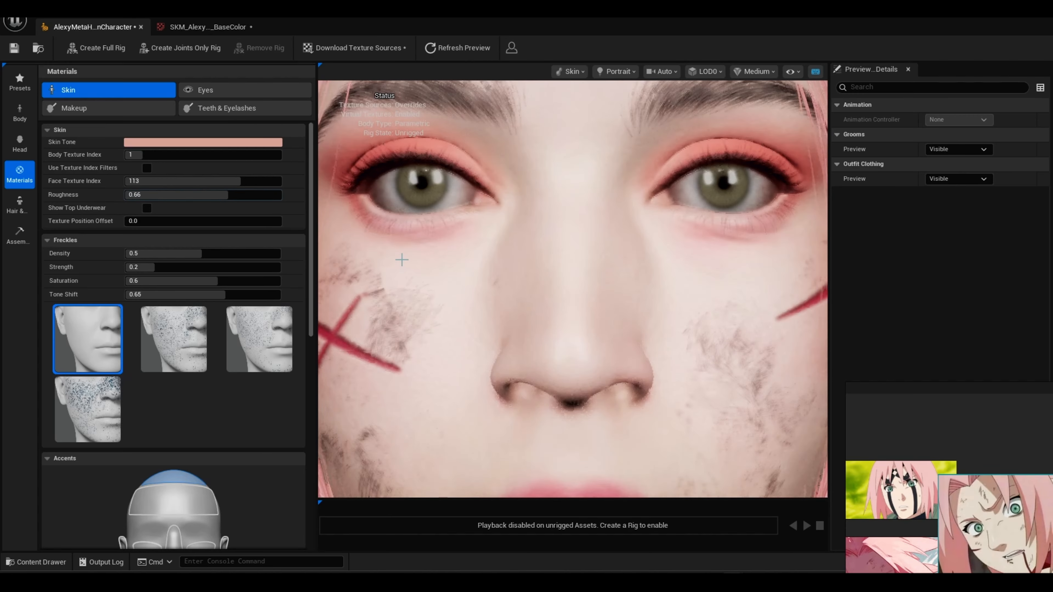
{"action": "scroll", "coordinate": [401, 260], "scroll_direction": "down", "scroll_amount": 5}
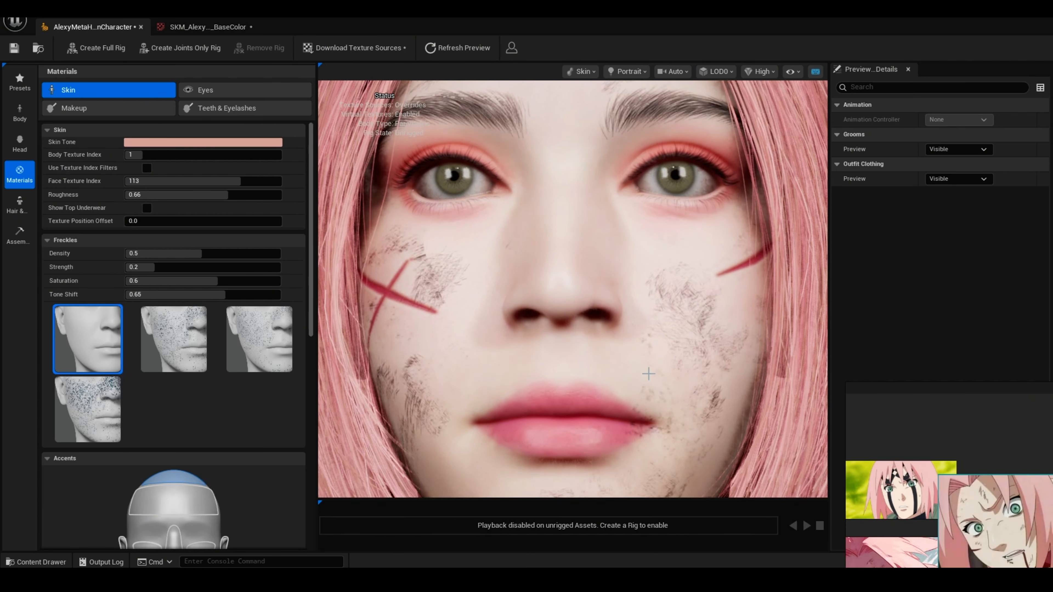
Examine the face's cuts and dirt from near and far during the animation preview and stop the playback
{"action": "scroll", "coordinate": [649, 374], "scroll_direction": "down", "scroll_amount": 5}
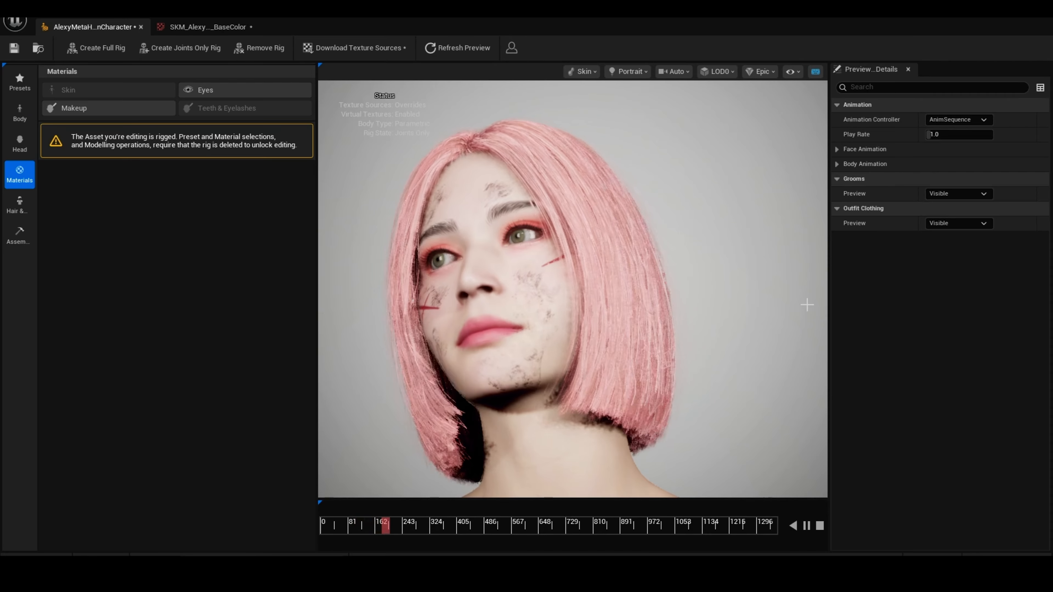
{"action": "scroll", "coordinate": [806, 305], "scroll_direction": "up", "scroll_amount": 5}
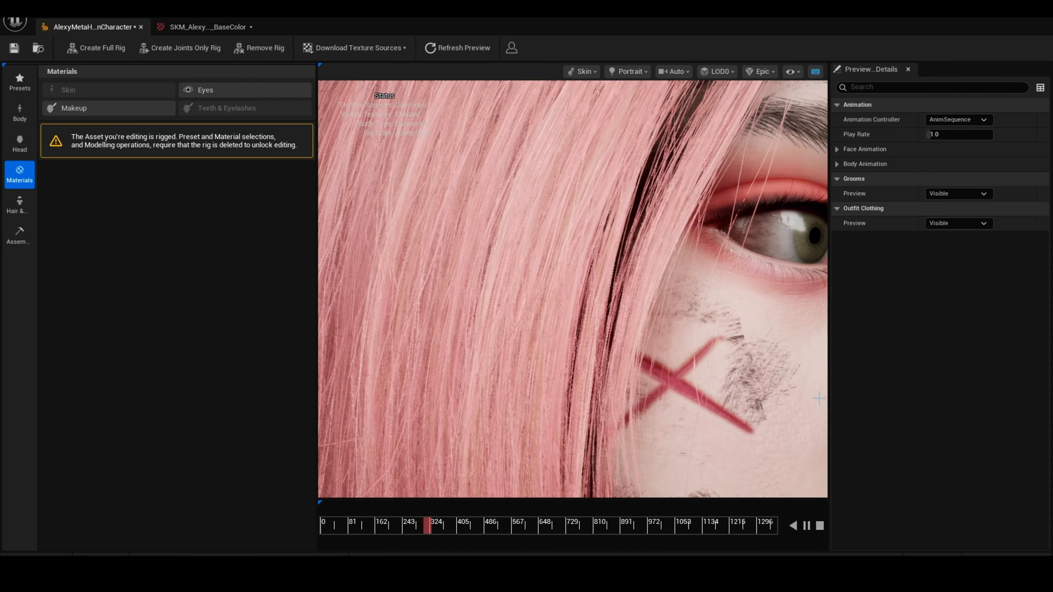
{"action": "scroll", "coordinate": [805, 390], "scroll_direction": "down", "scroll_amount": 5}
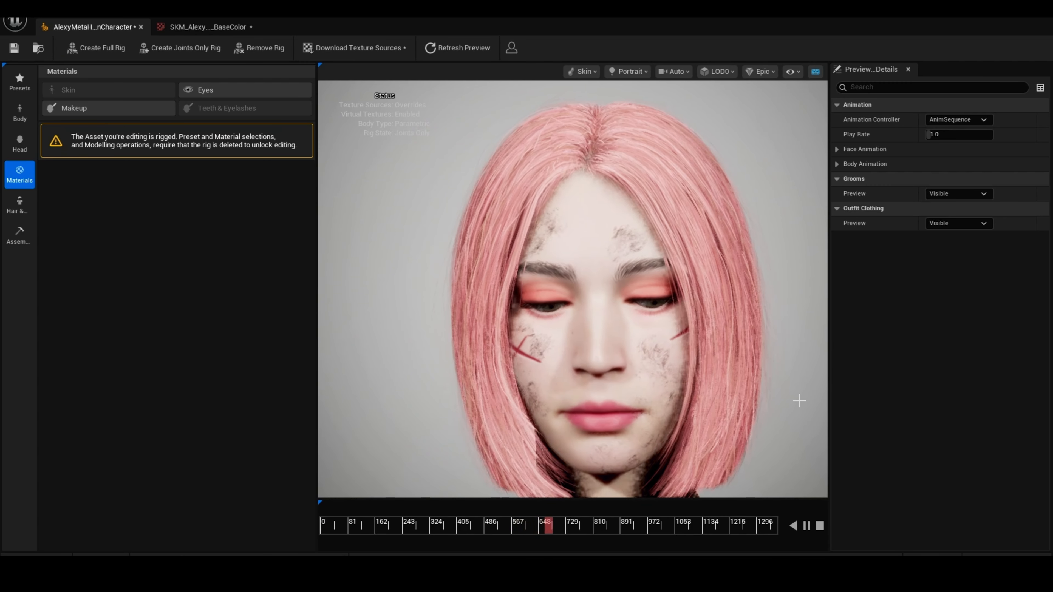
{"action": "left_click", "coordinate": [821, 526]}
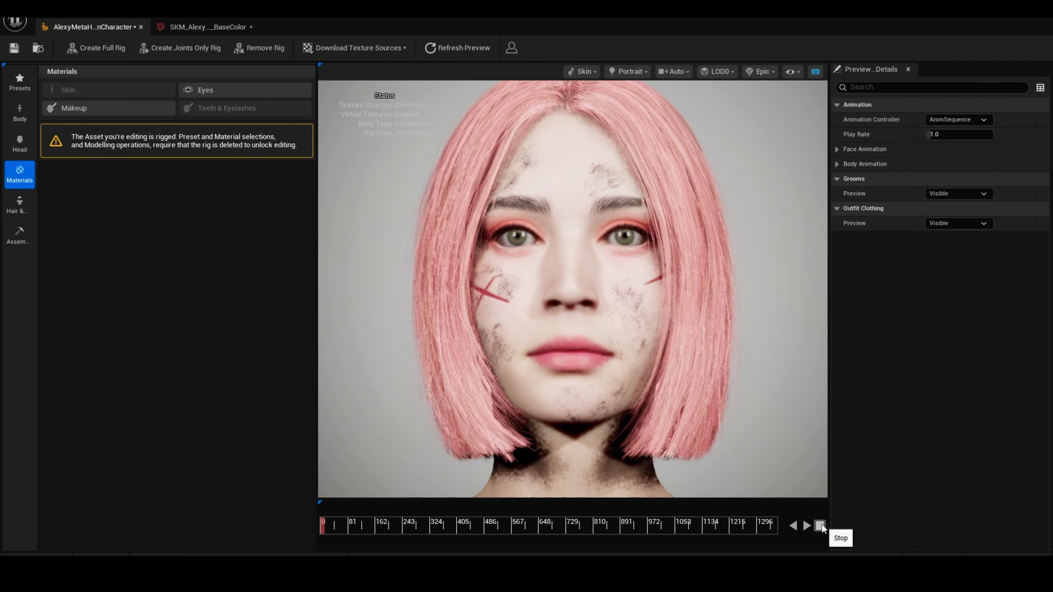